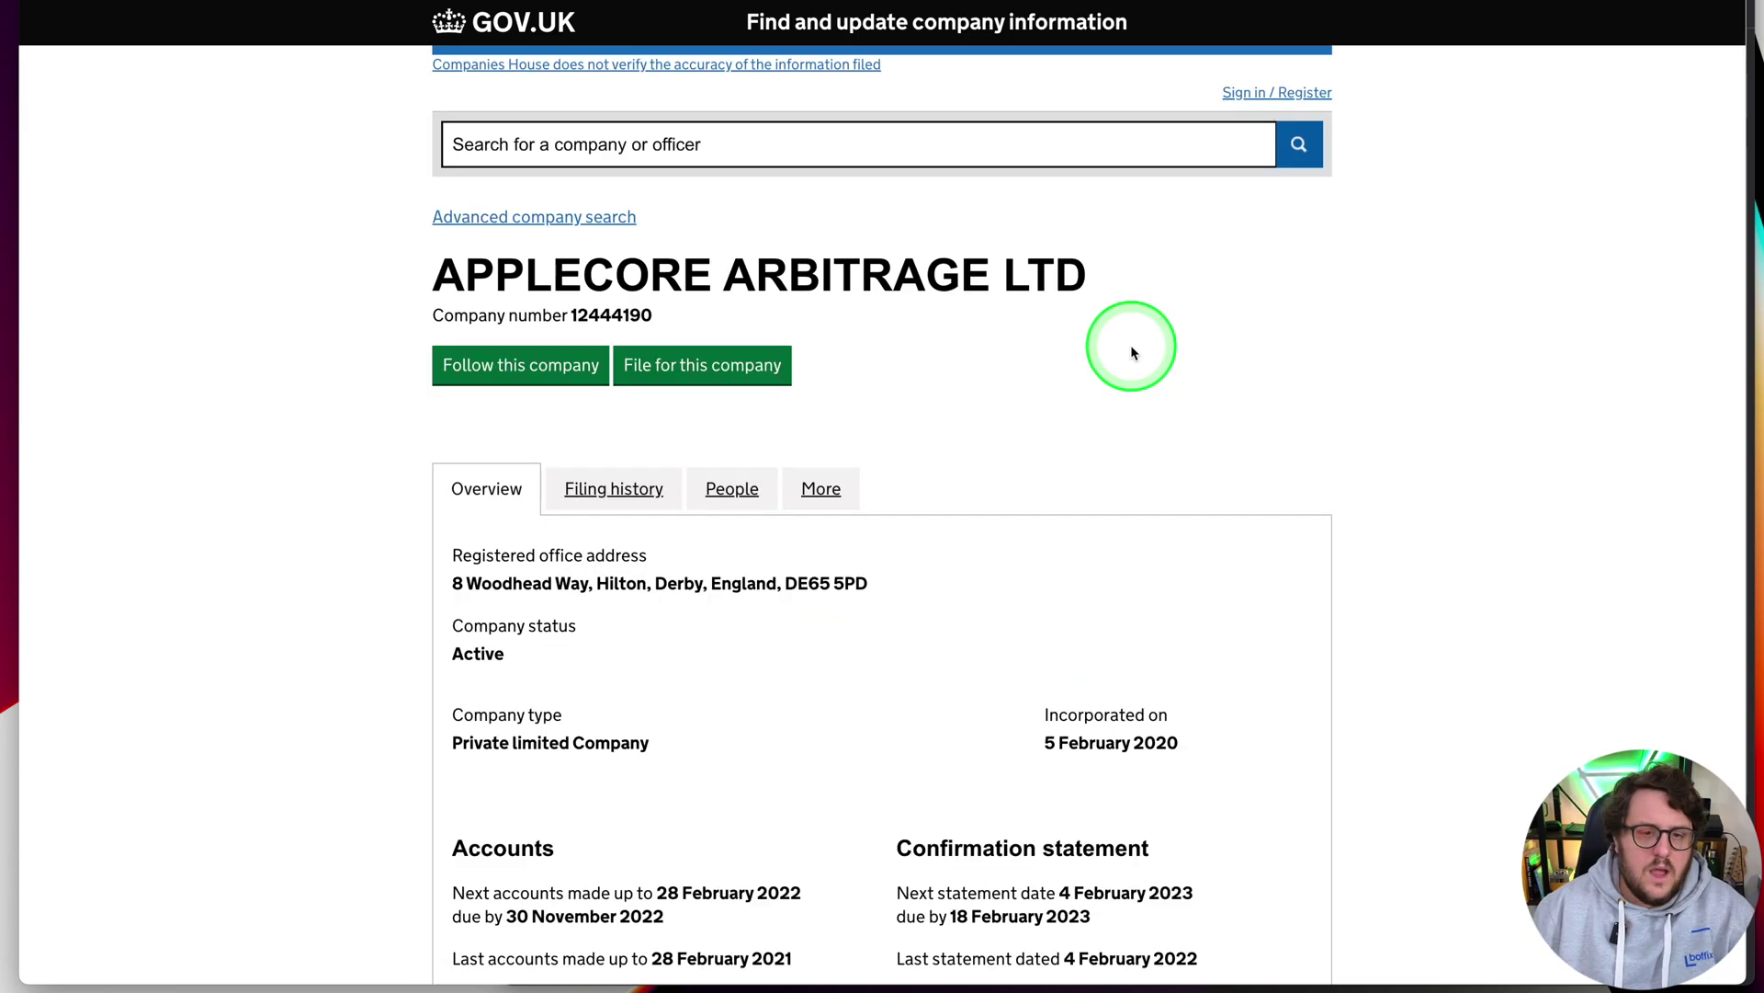
Scroll down APPLECORE ARBITRAGE LTD's Companies House page toward the authentication code sign-in
scroll(939, 442, "down", 3)
scroll(939, 443, "down", 2)
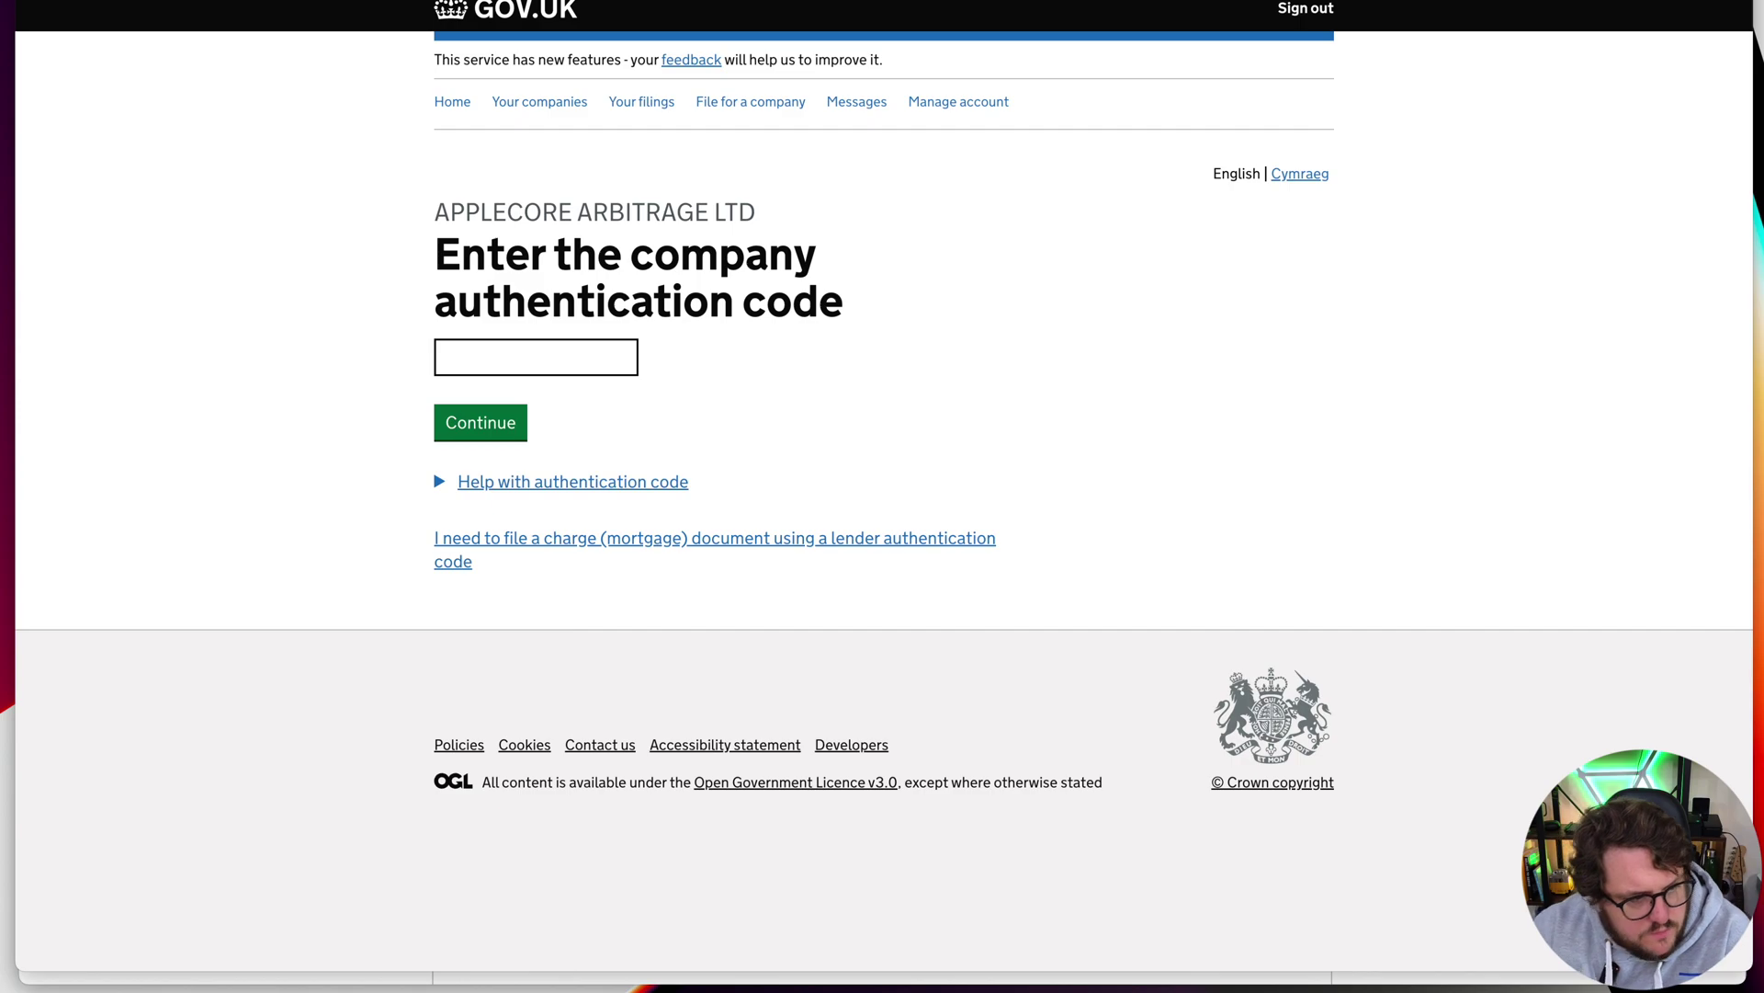
Enter the company authentication code and choose to file the company's annual accounts
left_click(536, 357)
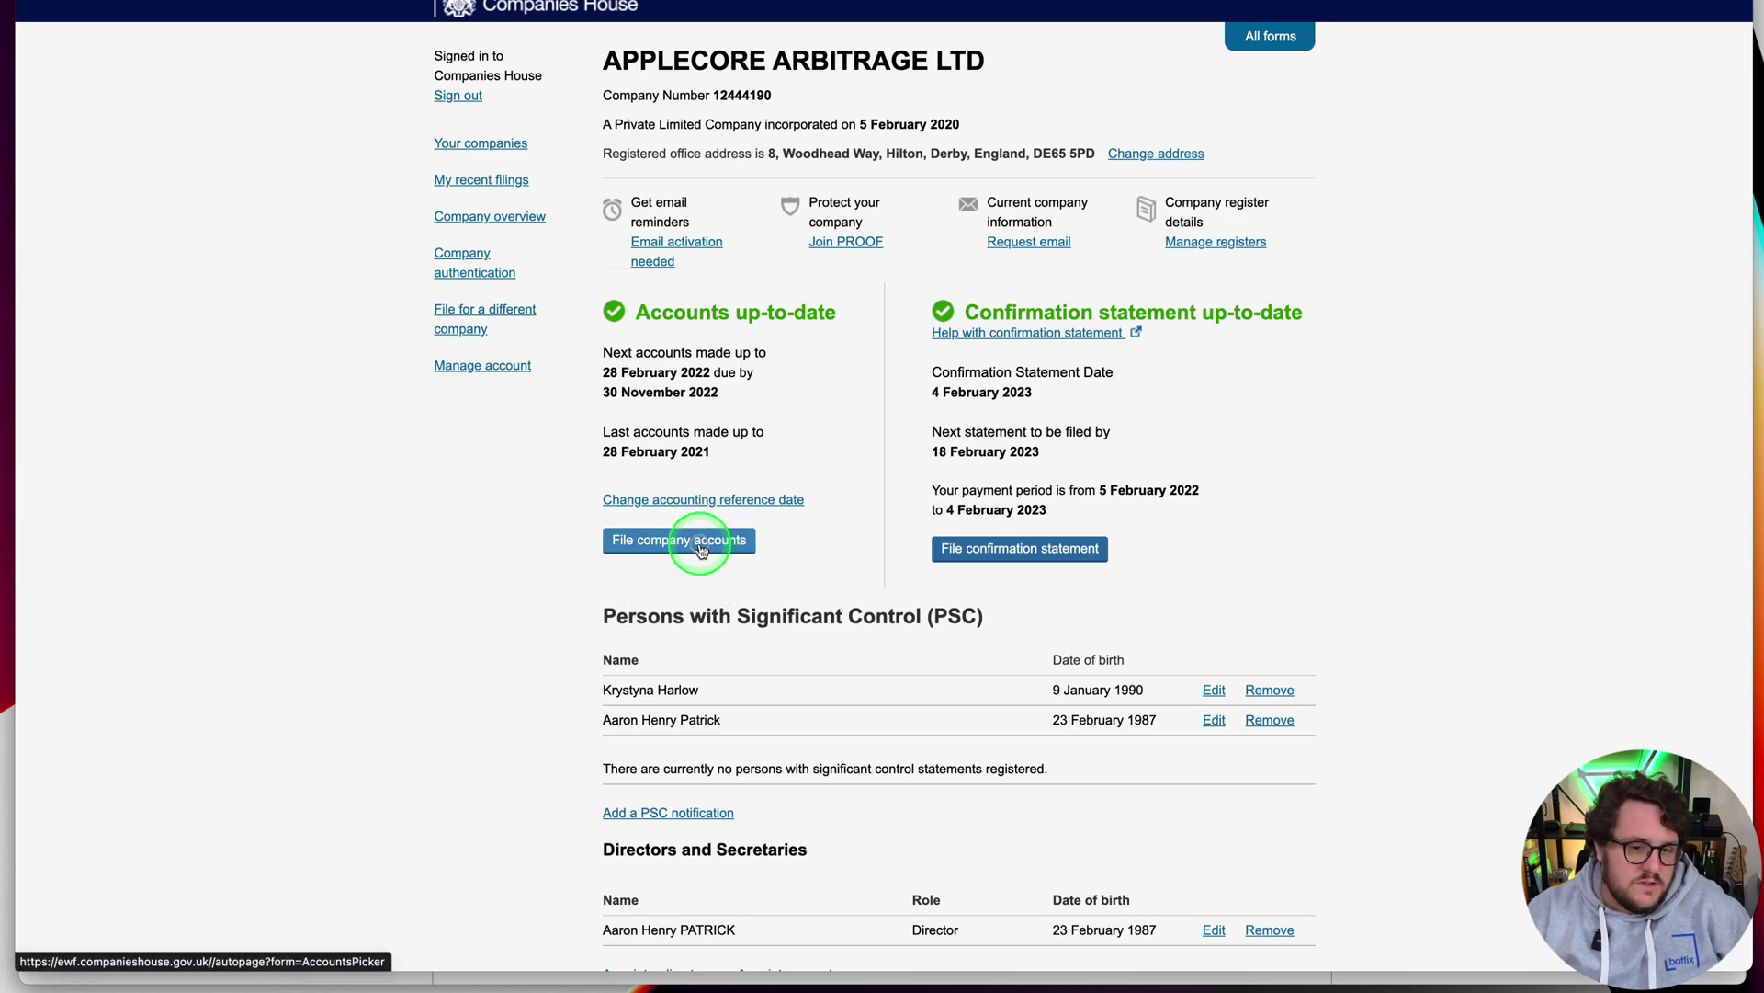
left_click(697, 542)
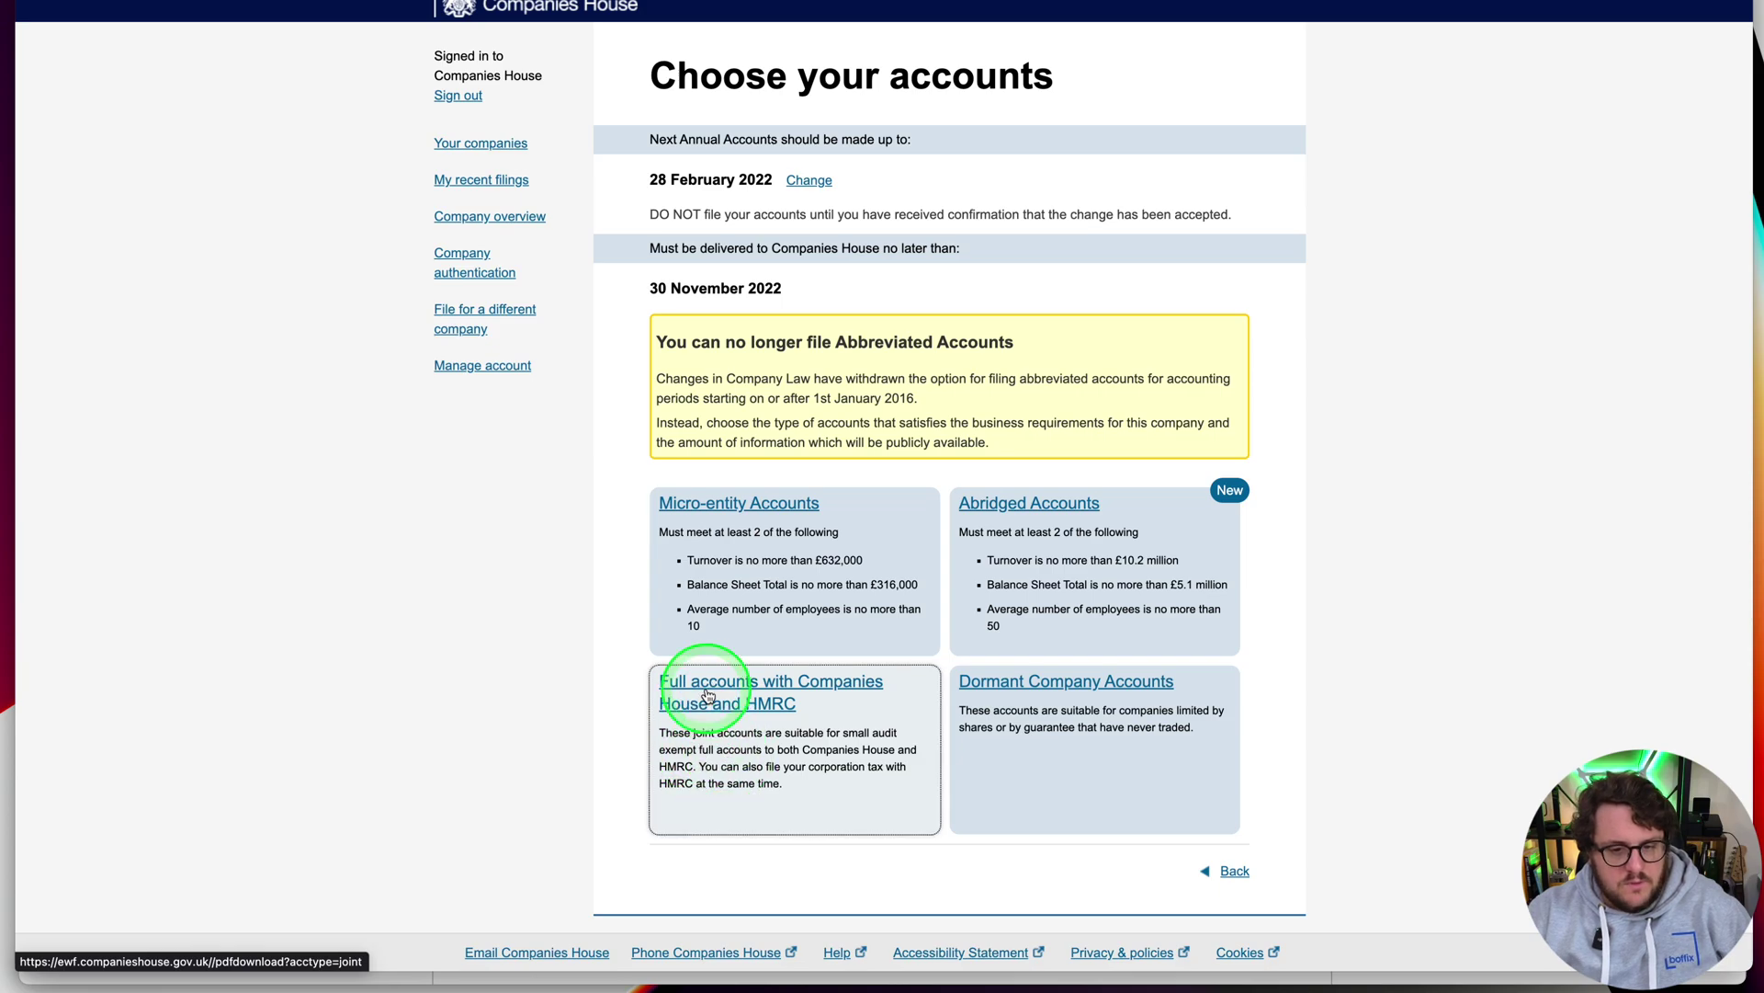
Choose full accounts with Companies House and HMRC and continue to HMRC's joint filing service
left_click(708, 695)
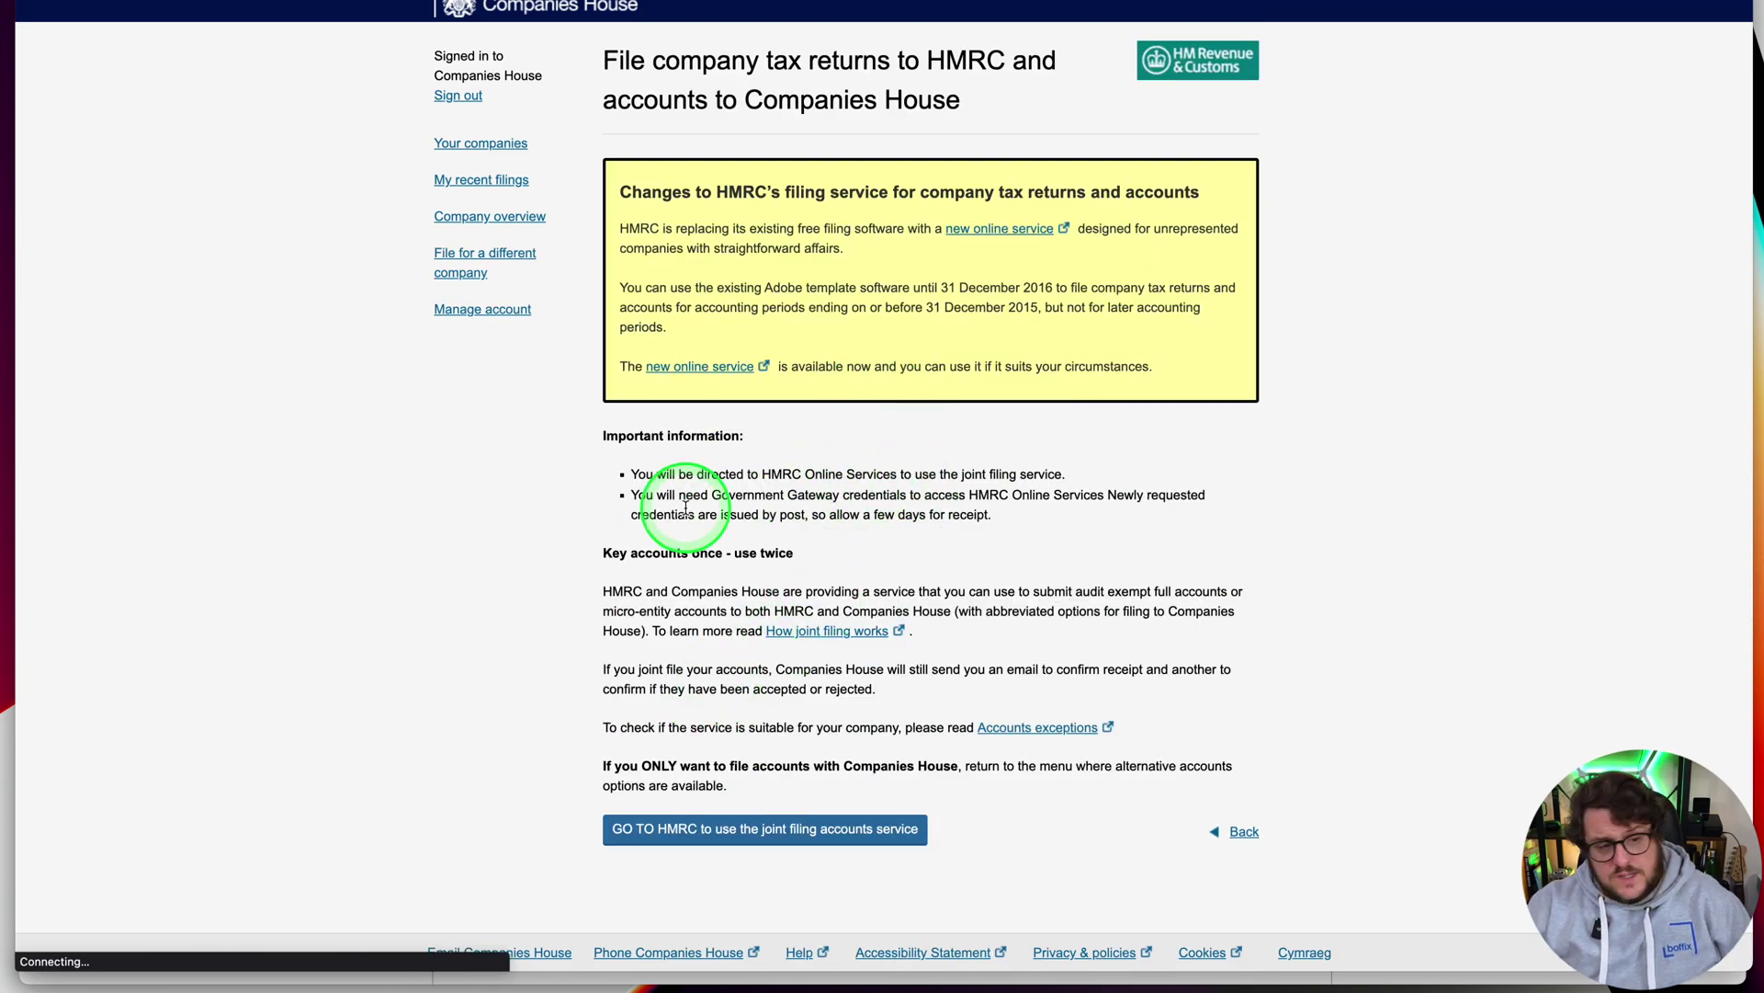
left_click(686, 838)
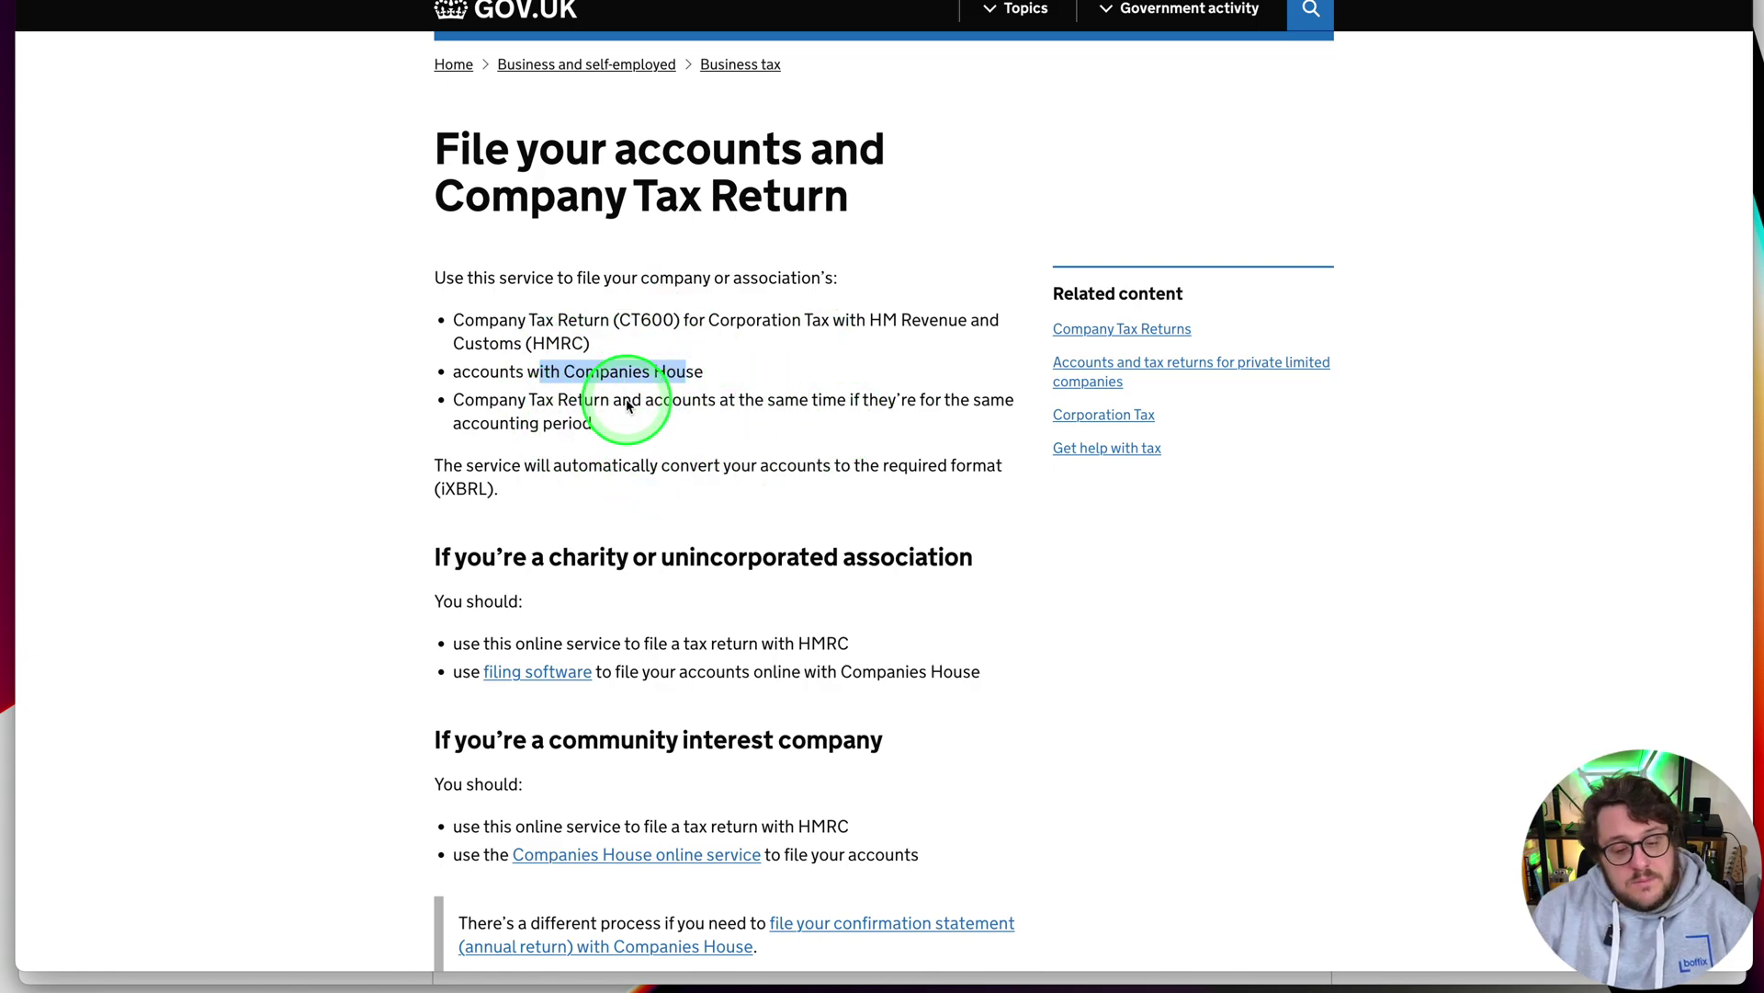
scroll(622, 404, "down", 5)
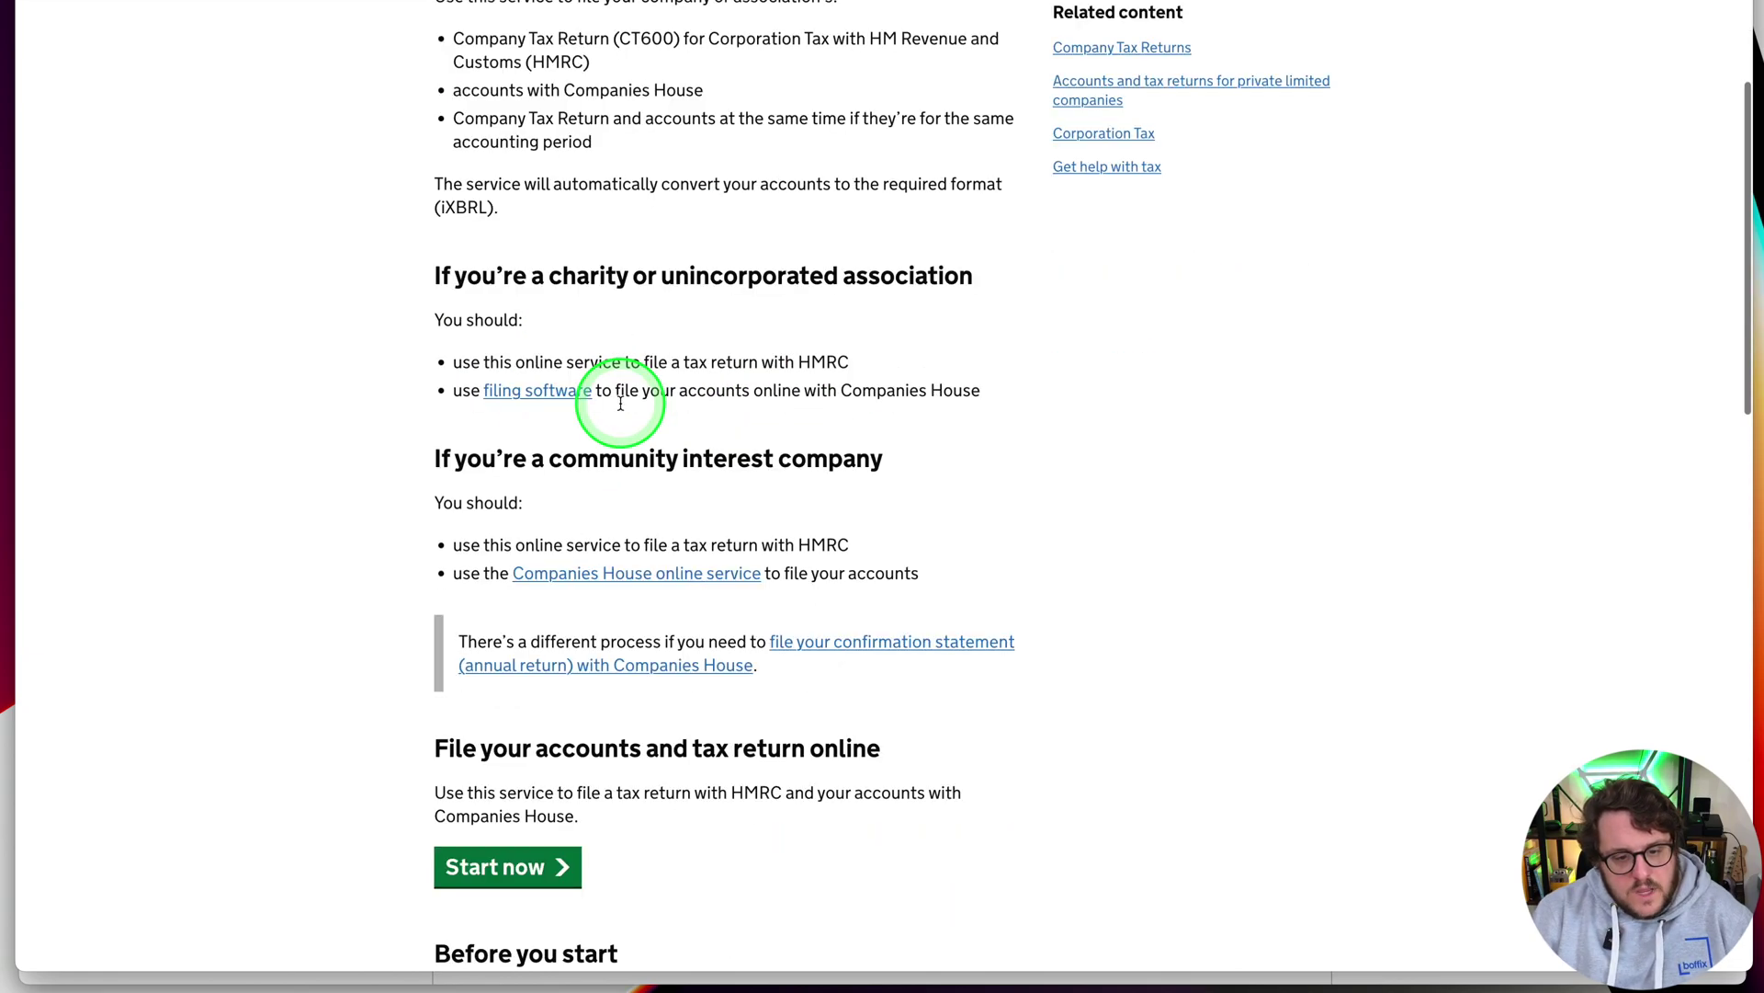
Start the online accounts service and sign in with the saved Government Gateway details and access code
left_click(508, 770)
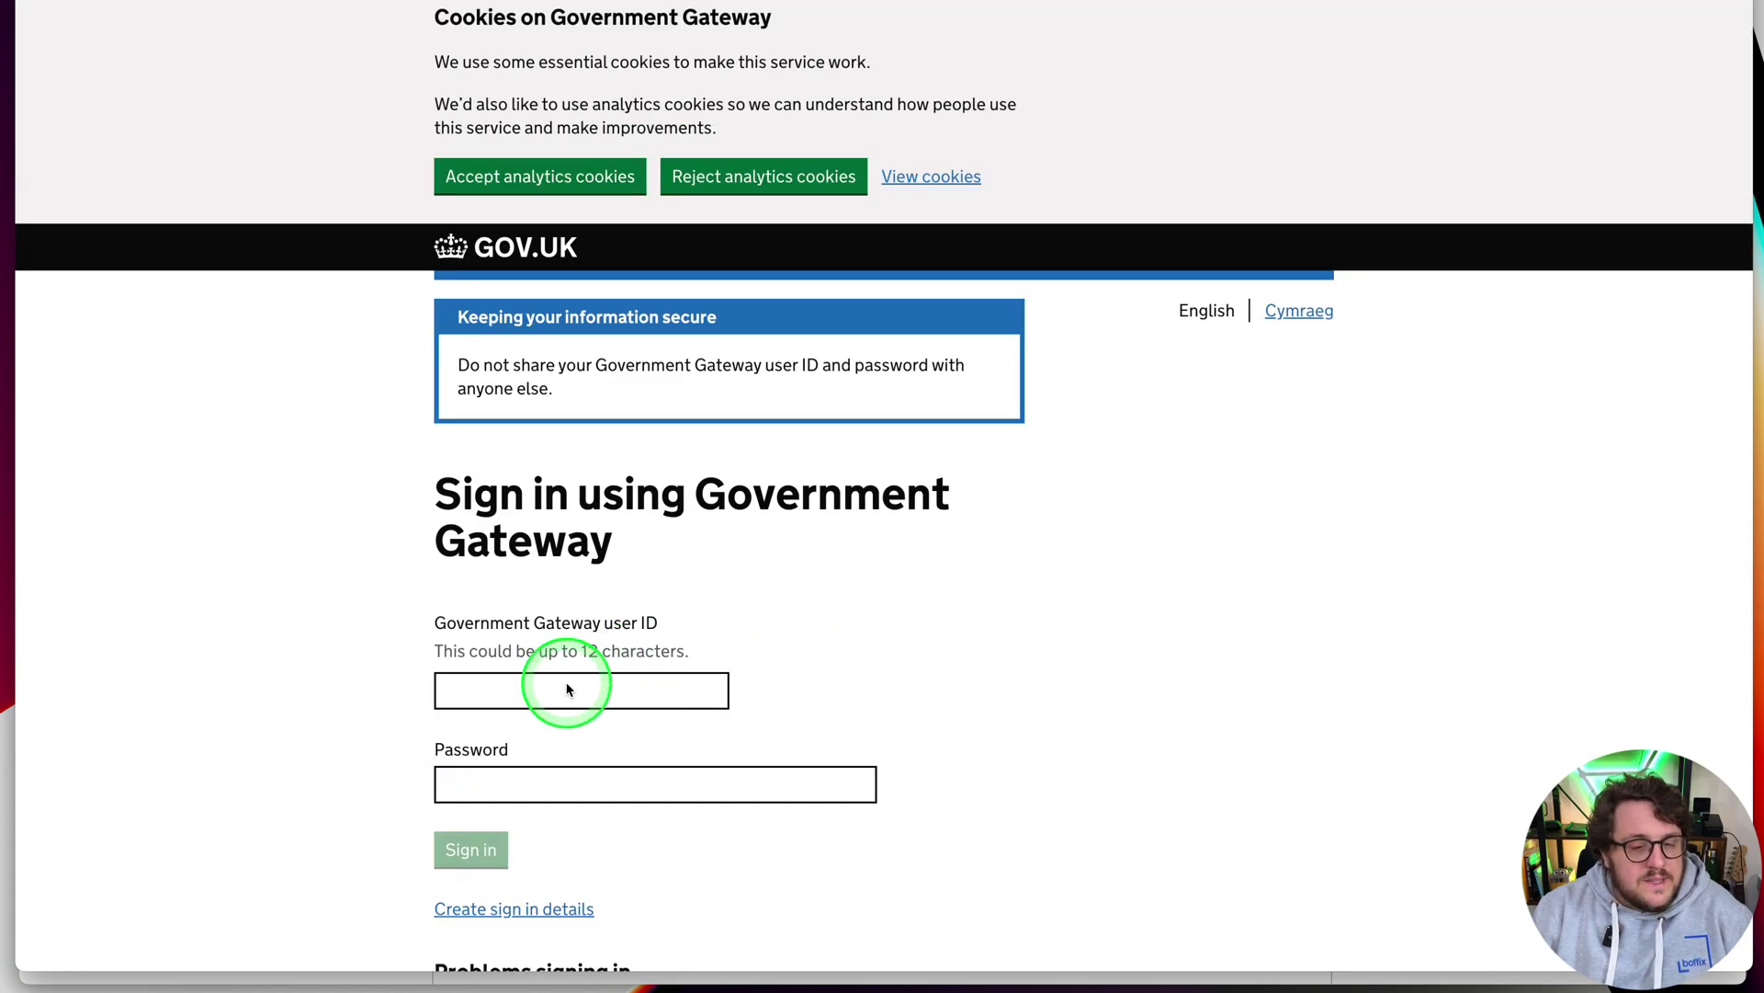
left_click(567, 689)
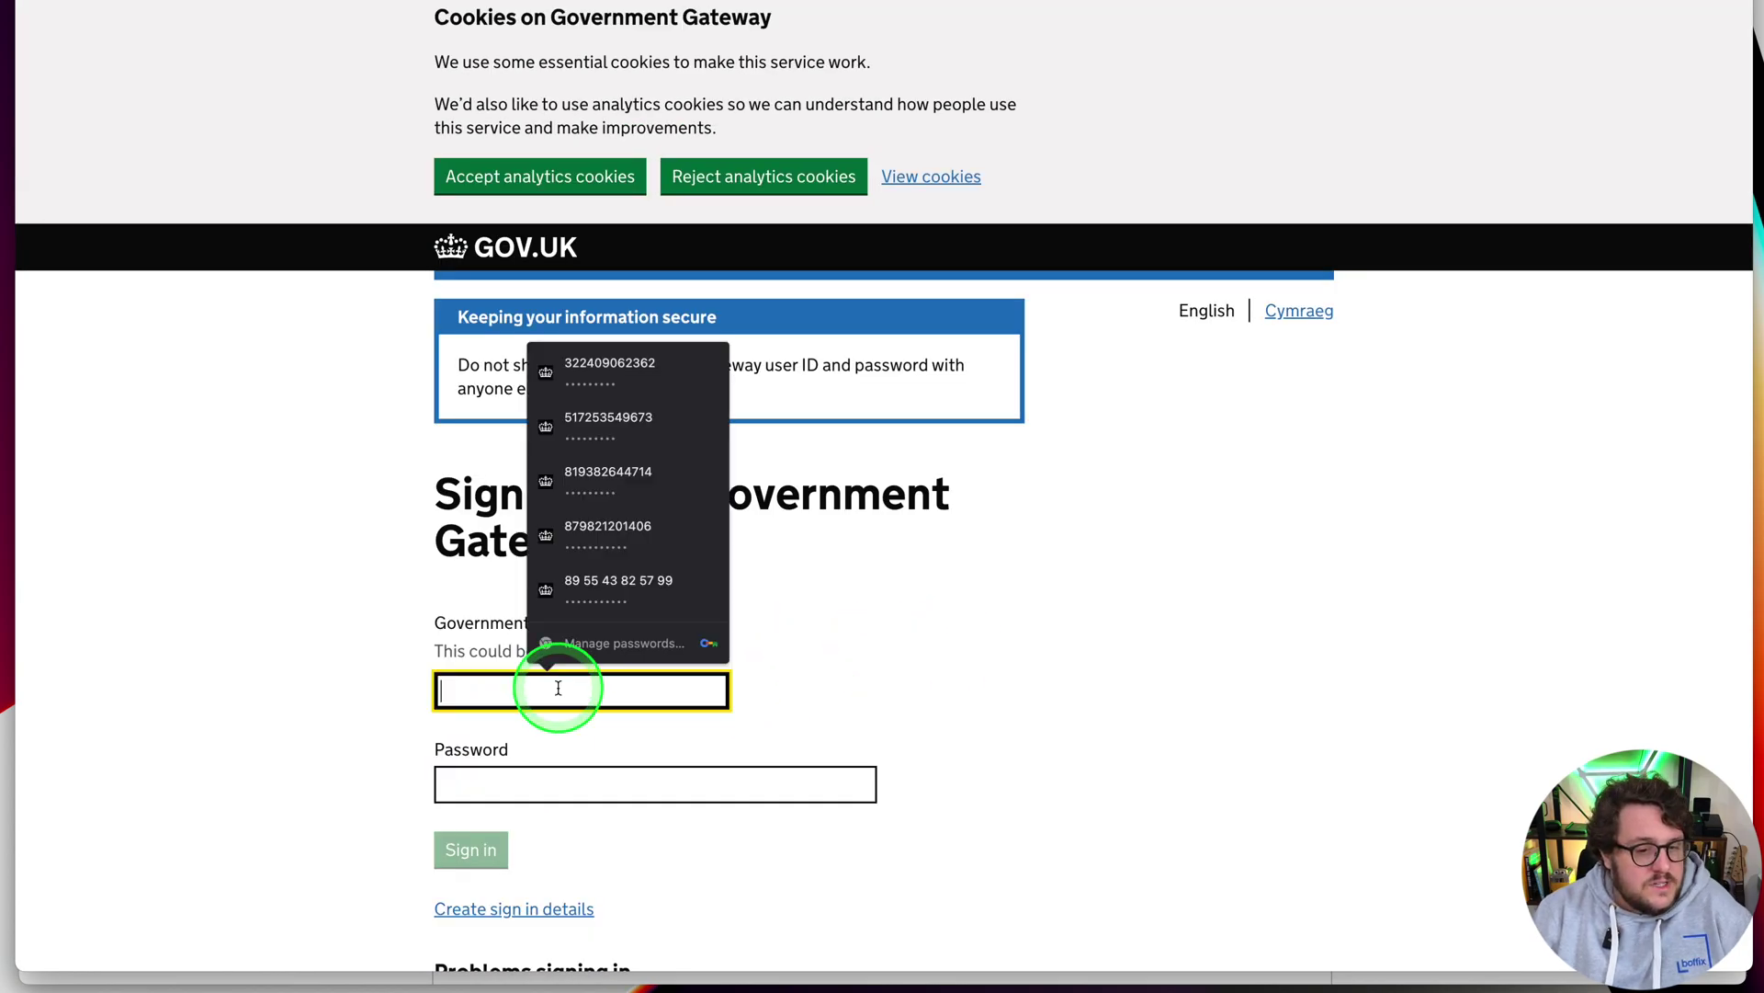
left_click(216, 528)
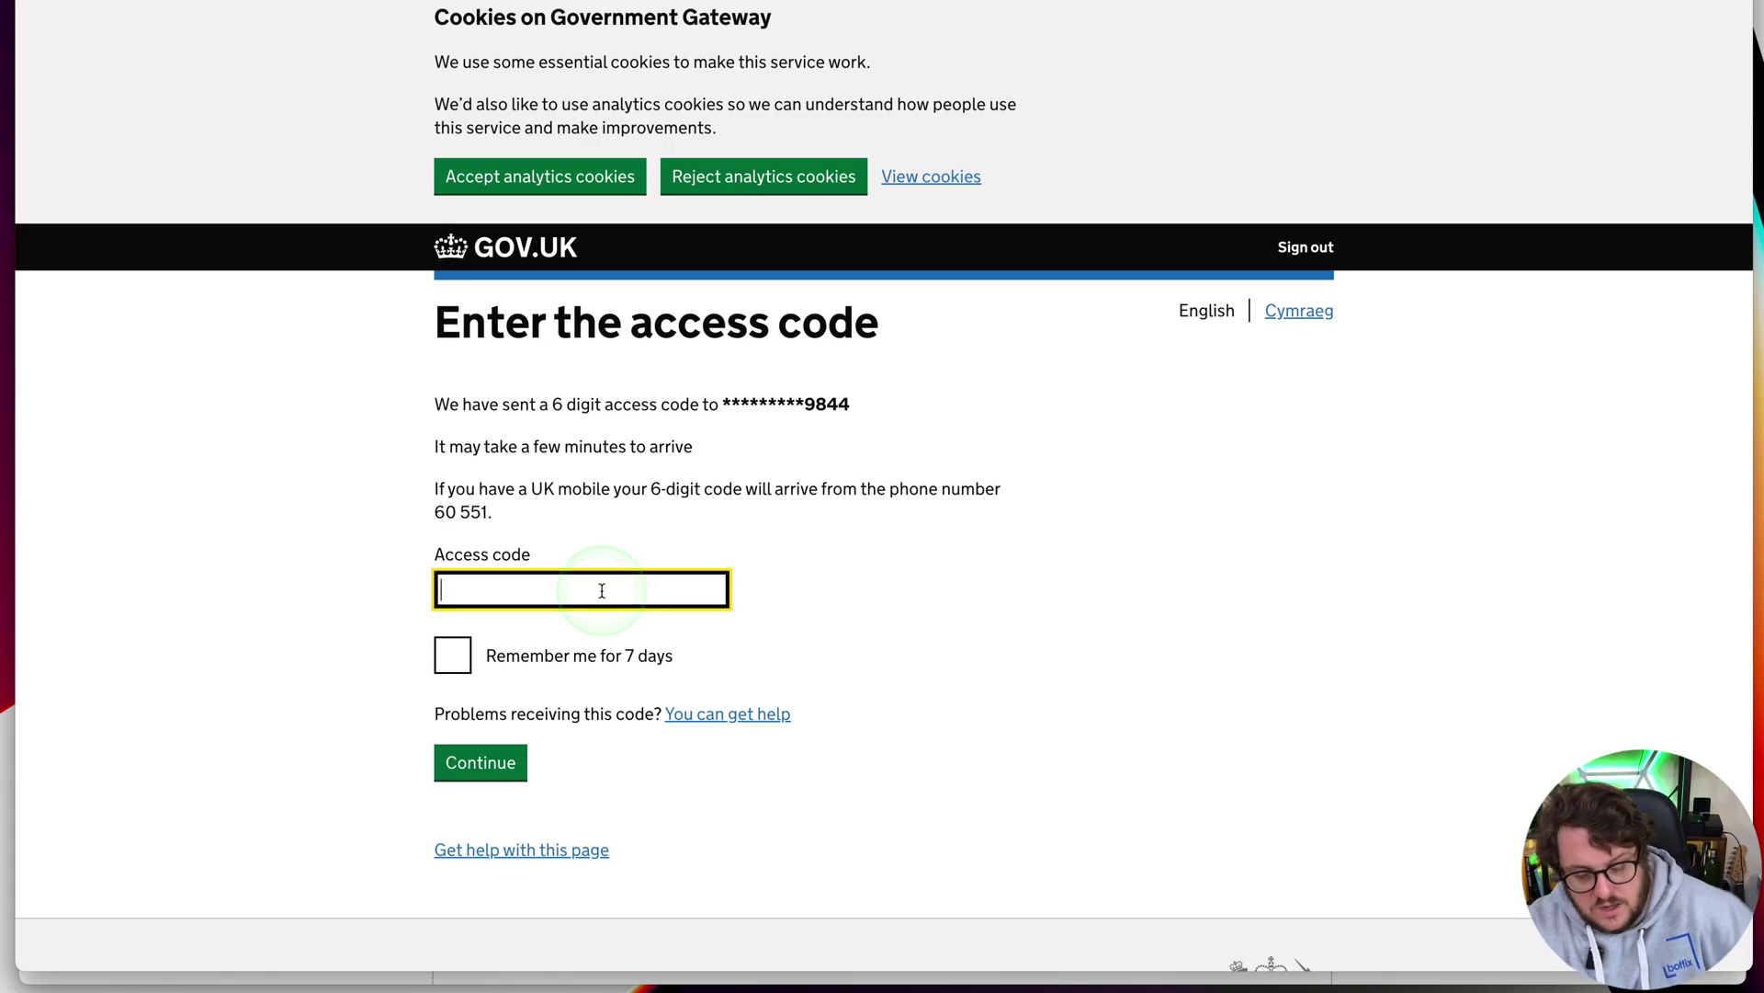
left_click(1015, 515)
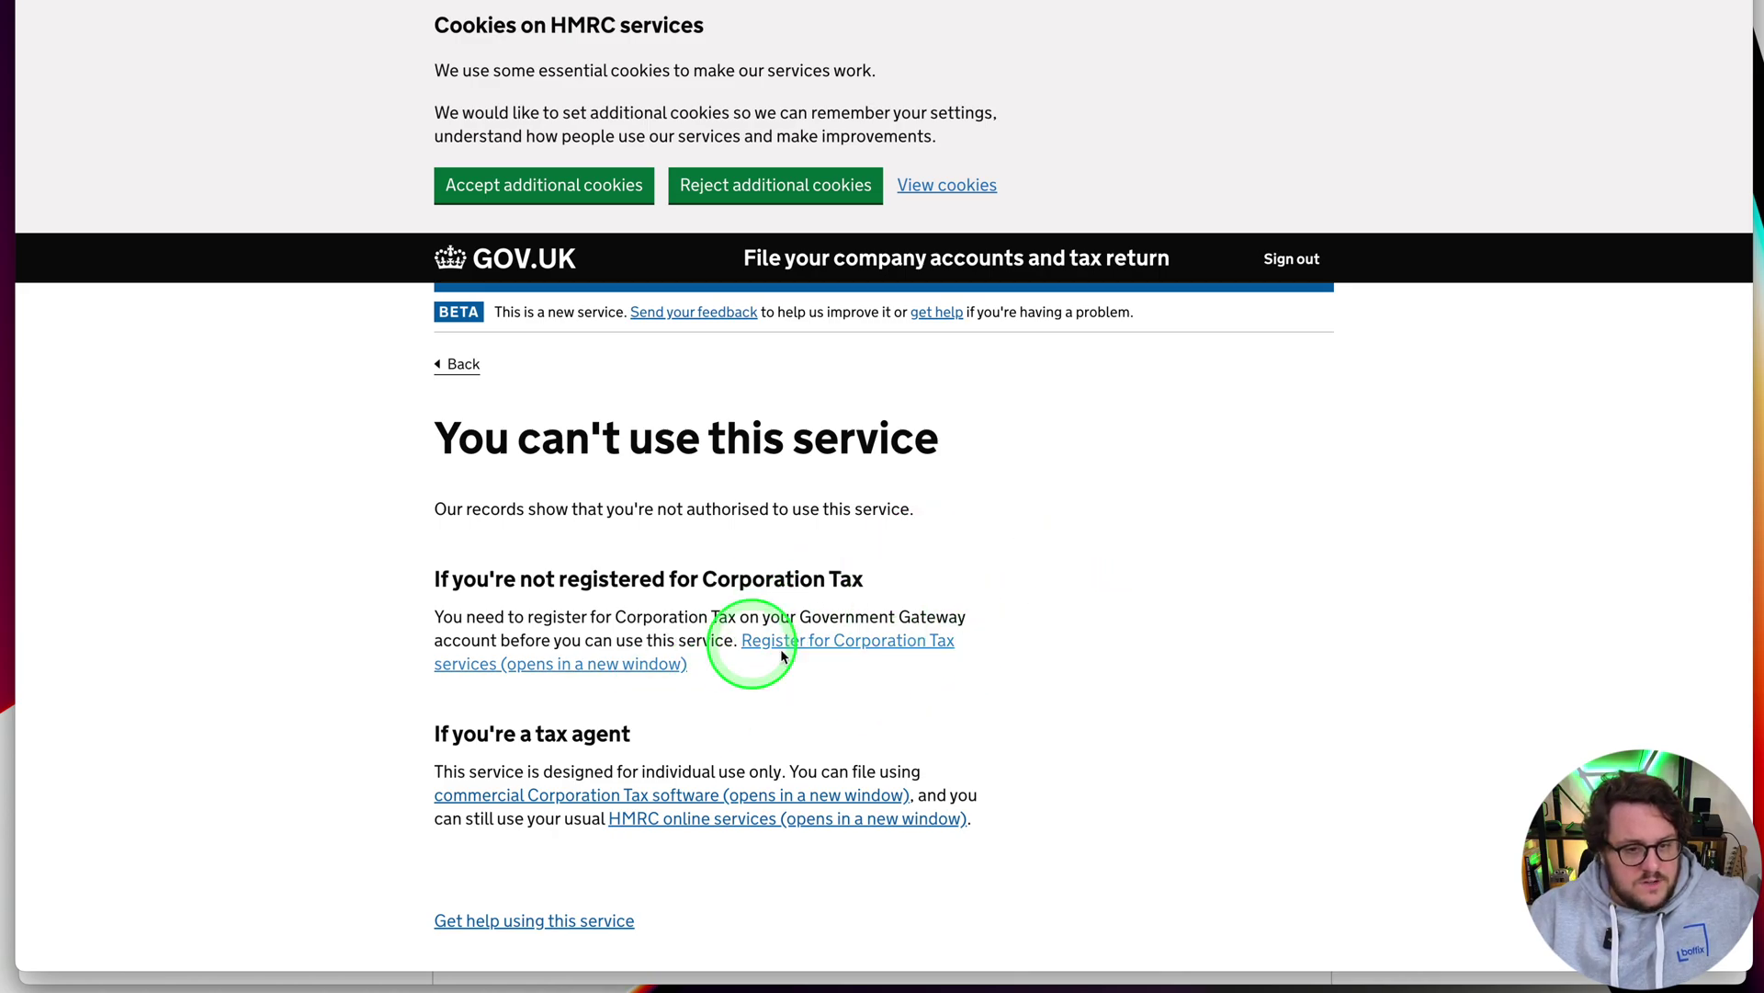
Open the Corporation Tax registration service and continue to HMRC services from the unavailable page
scroll(1014, 683, "down", 4)
scroll(1046, 680, "up", 4)
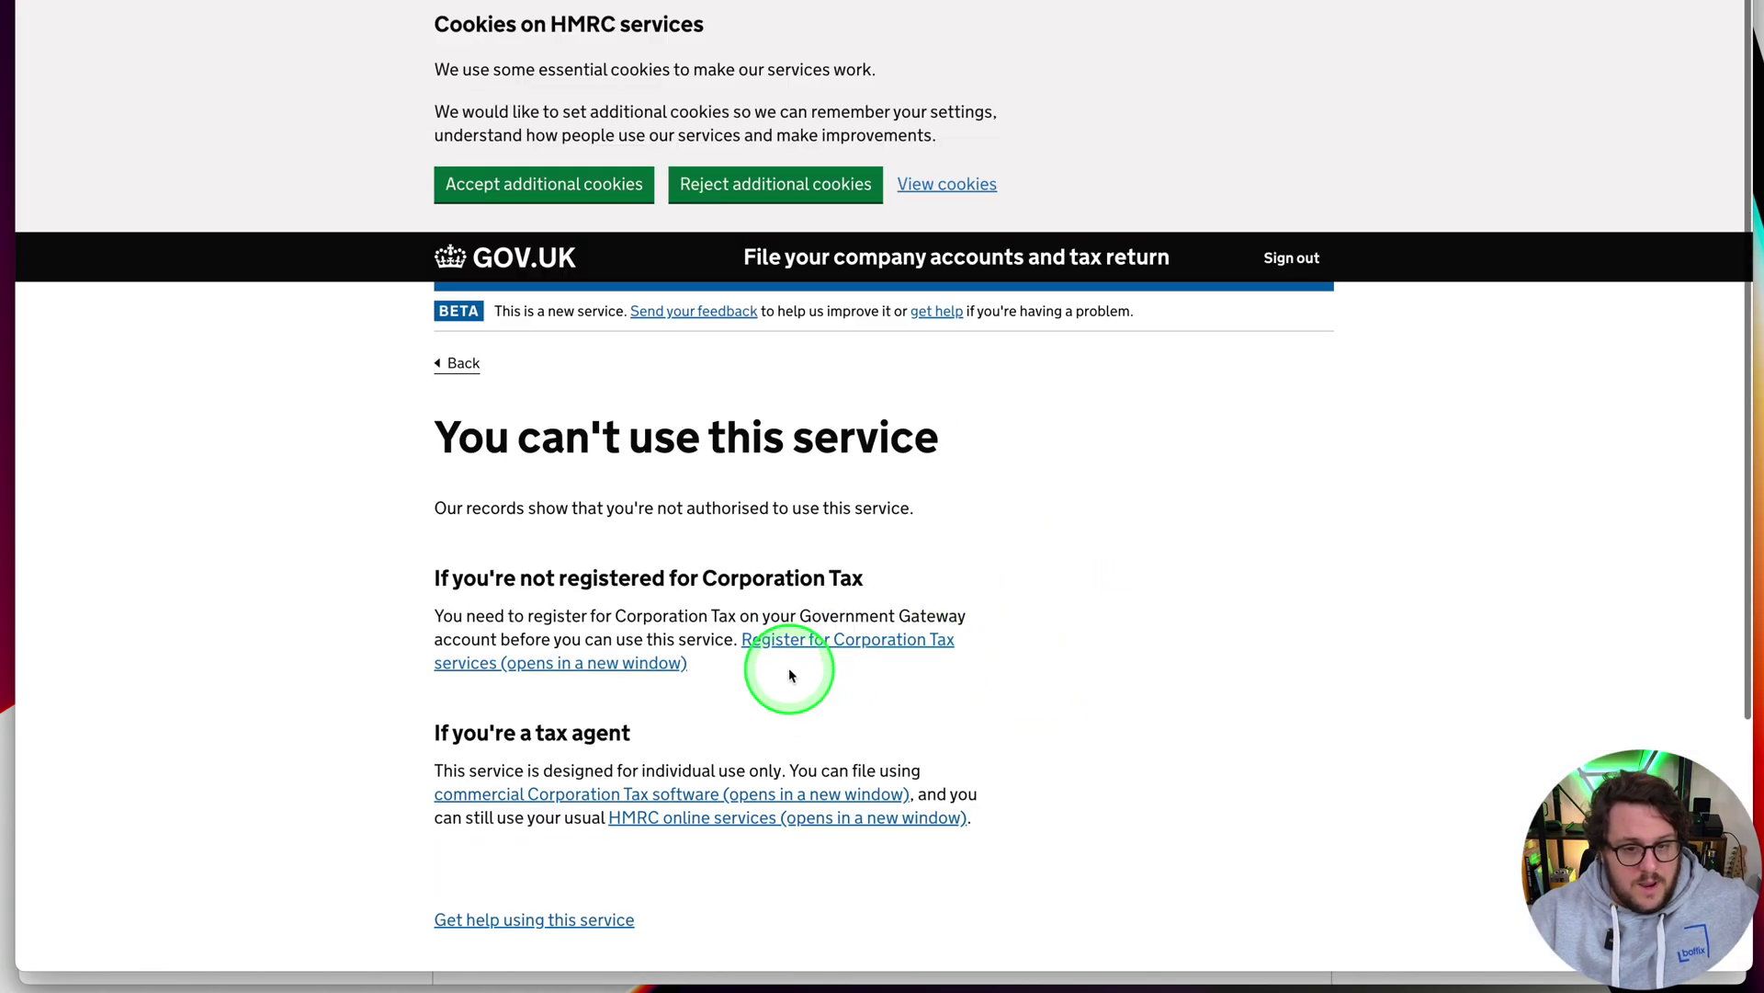
left_click(831, 639)
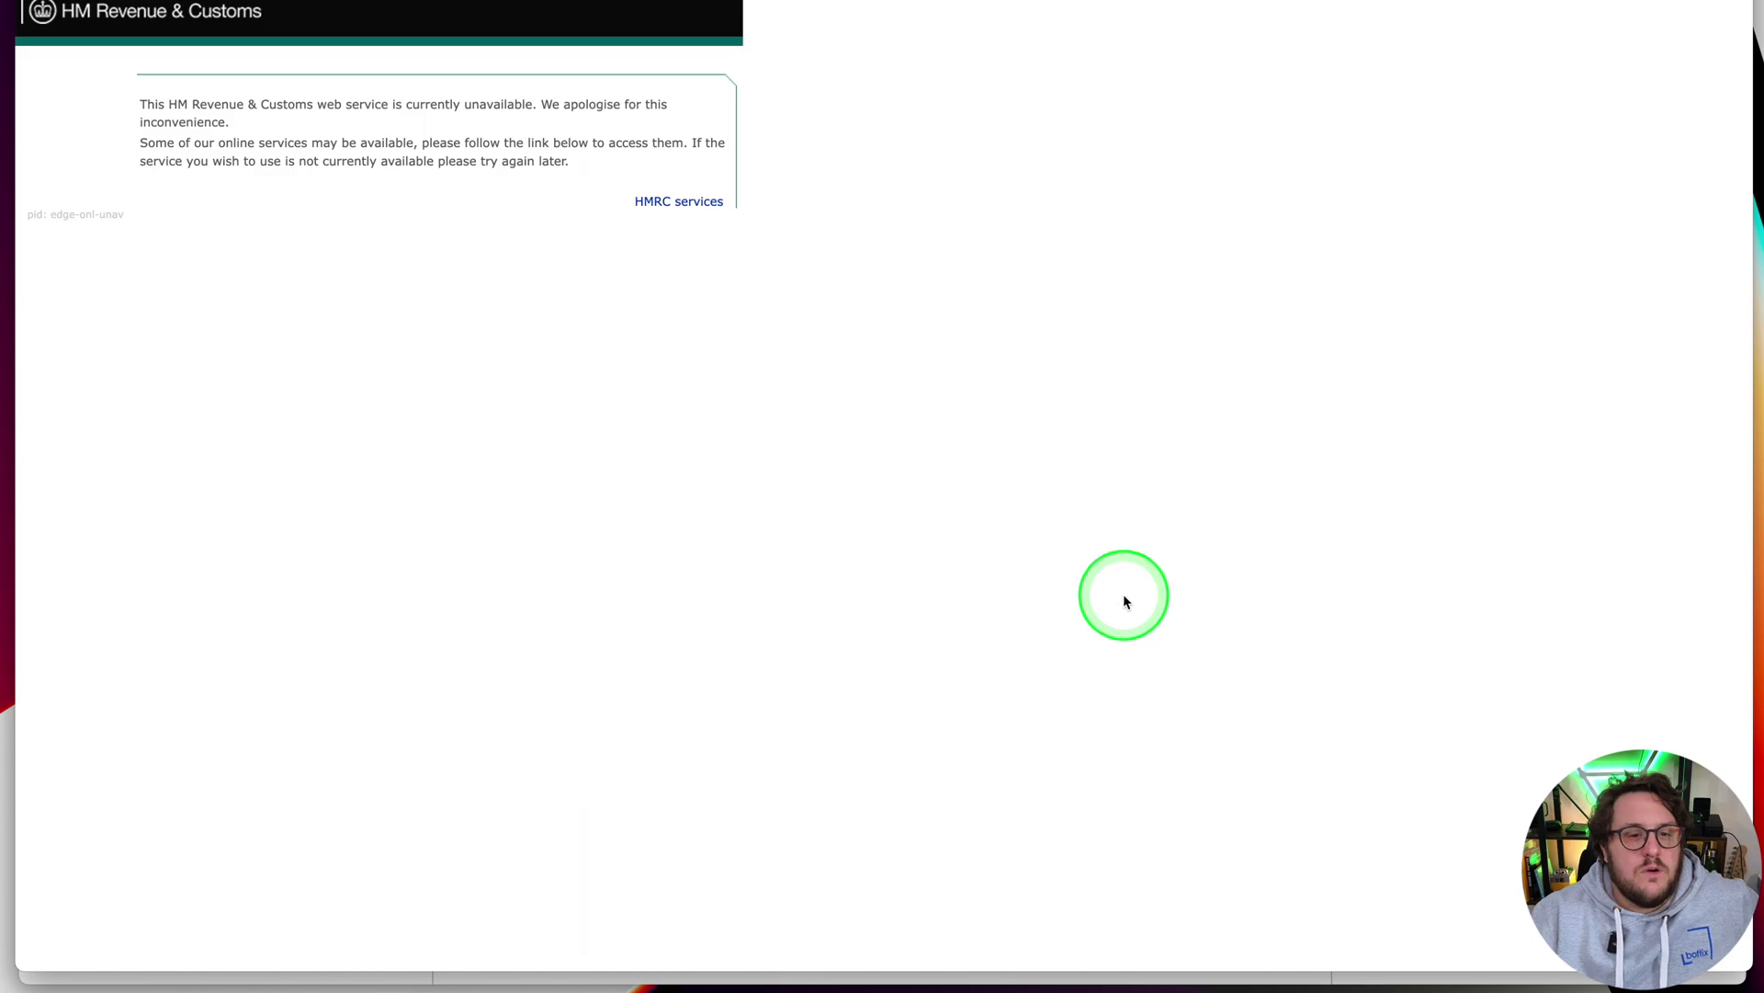
left_click(623, 140)
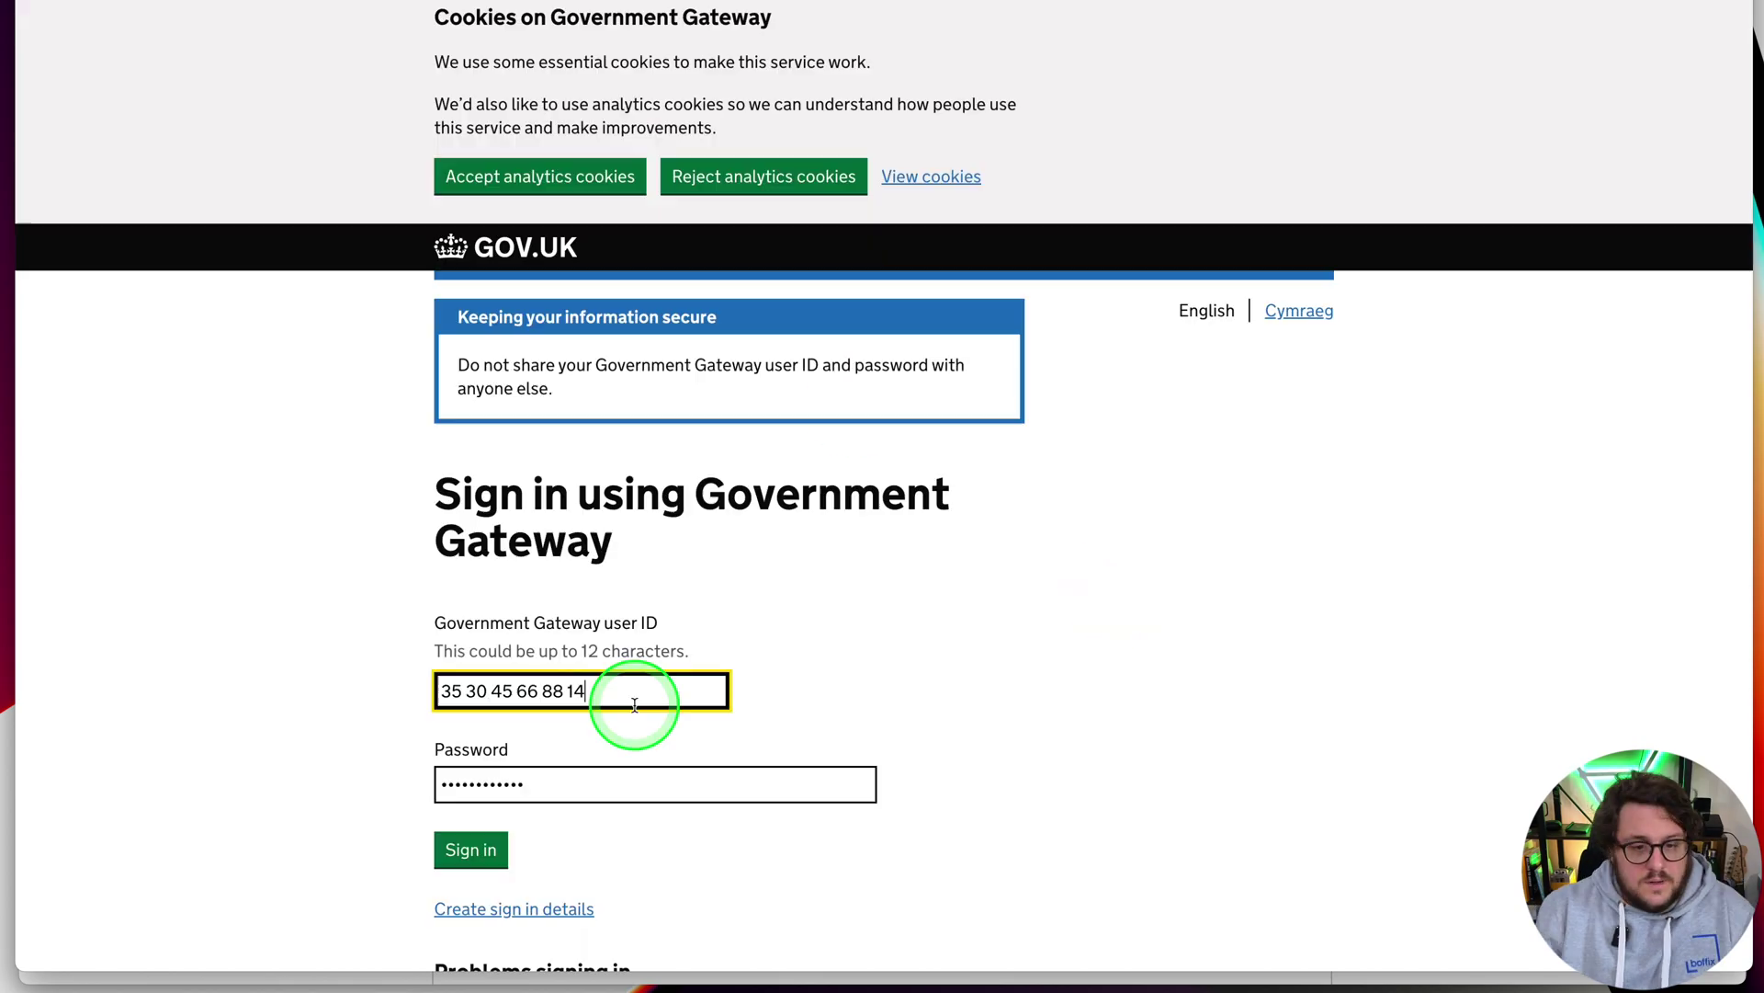
scroll(784, 949, "down", 2)
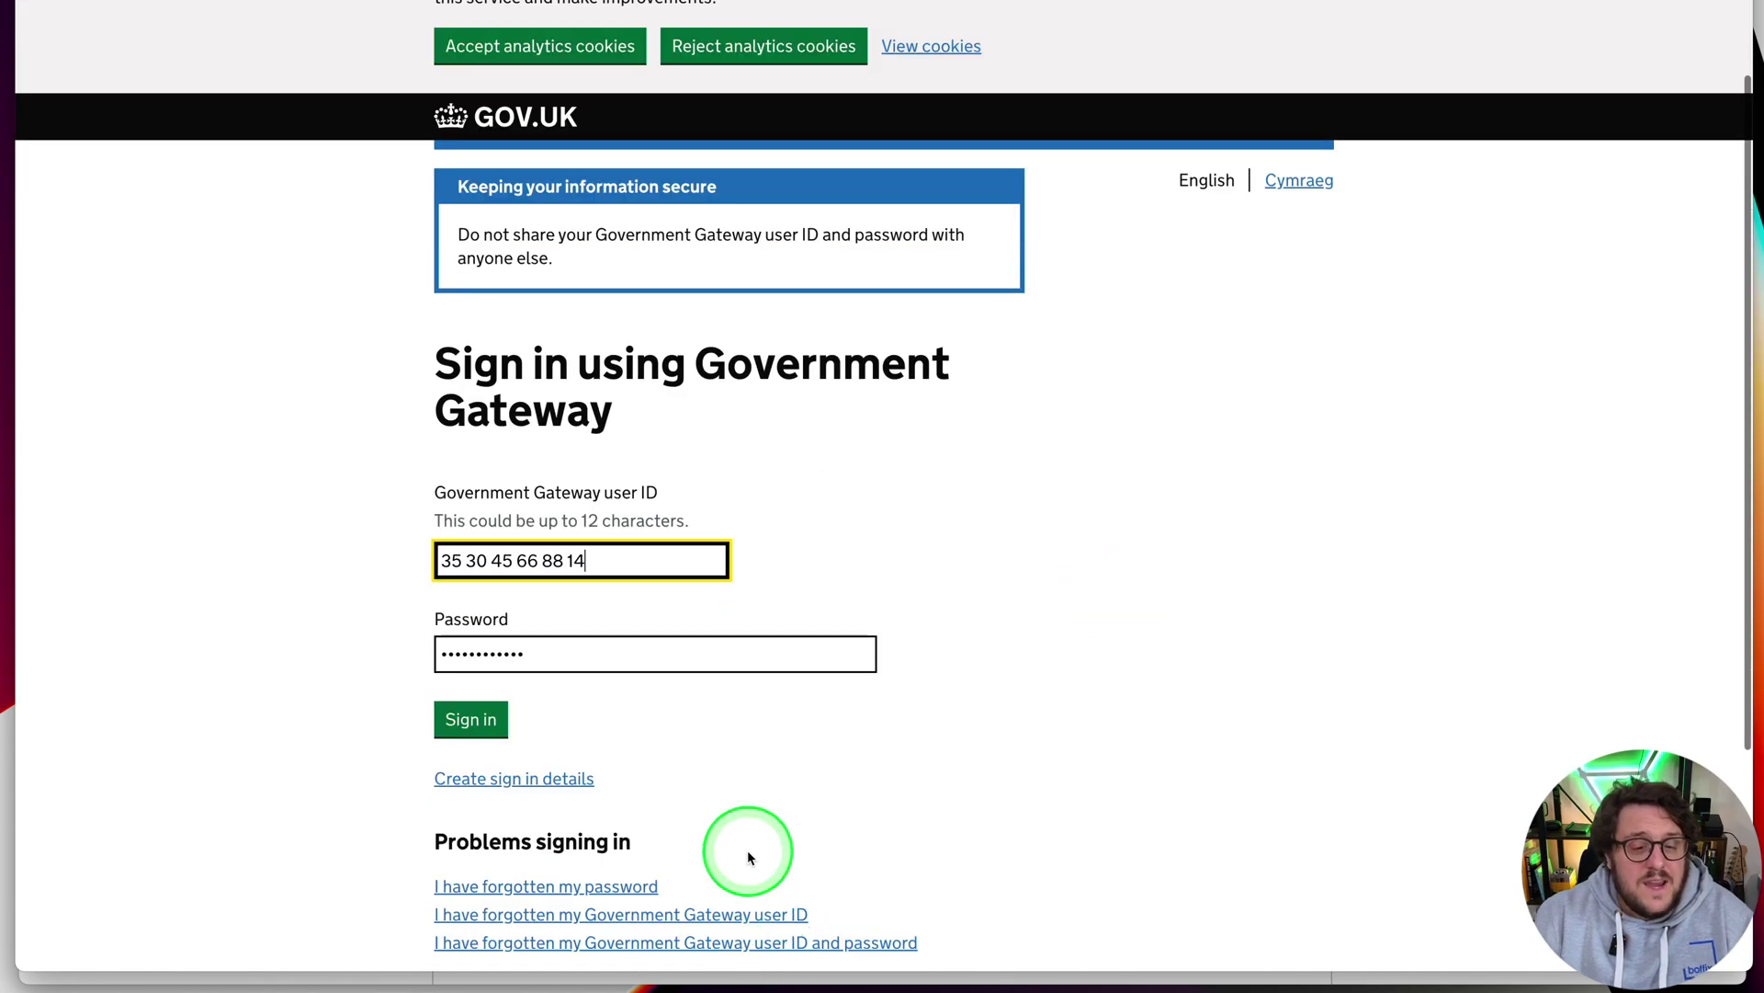
scroll(915, 495, "up", 2)
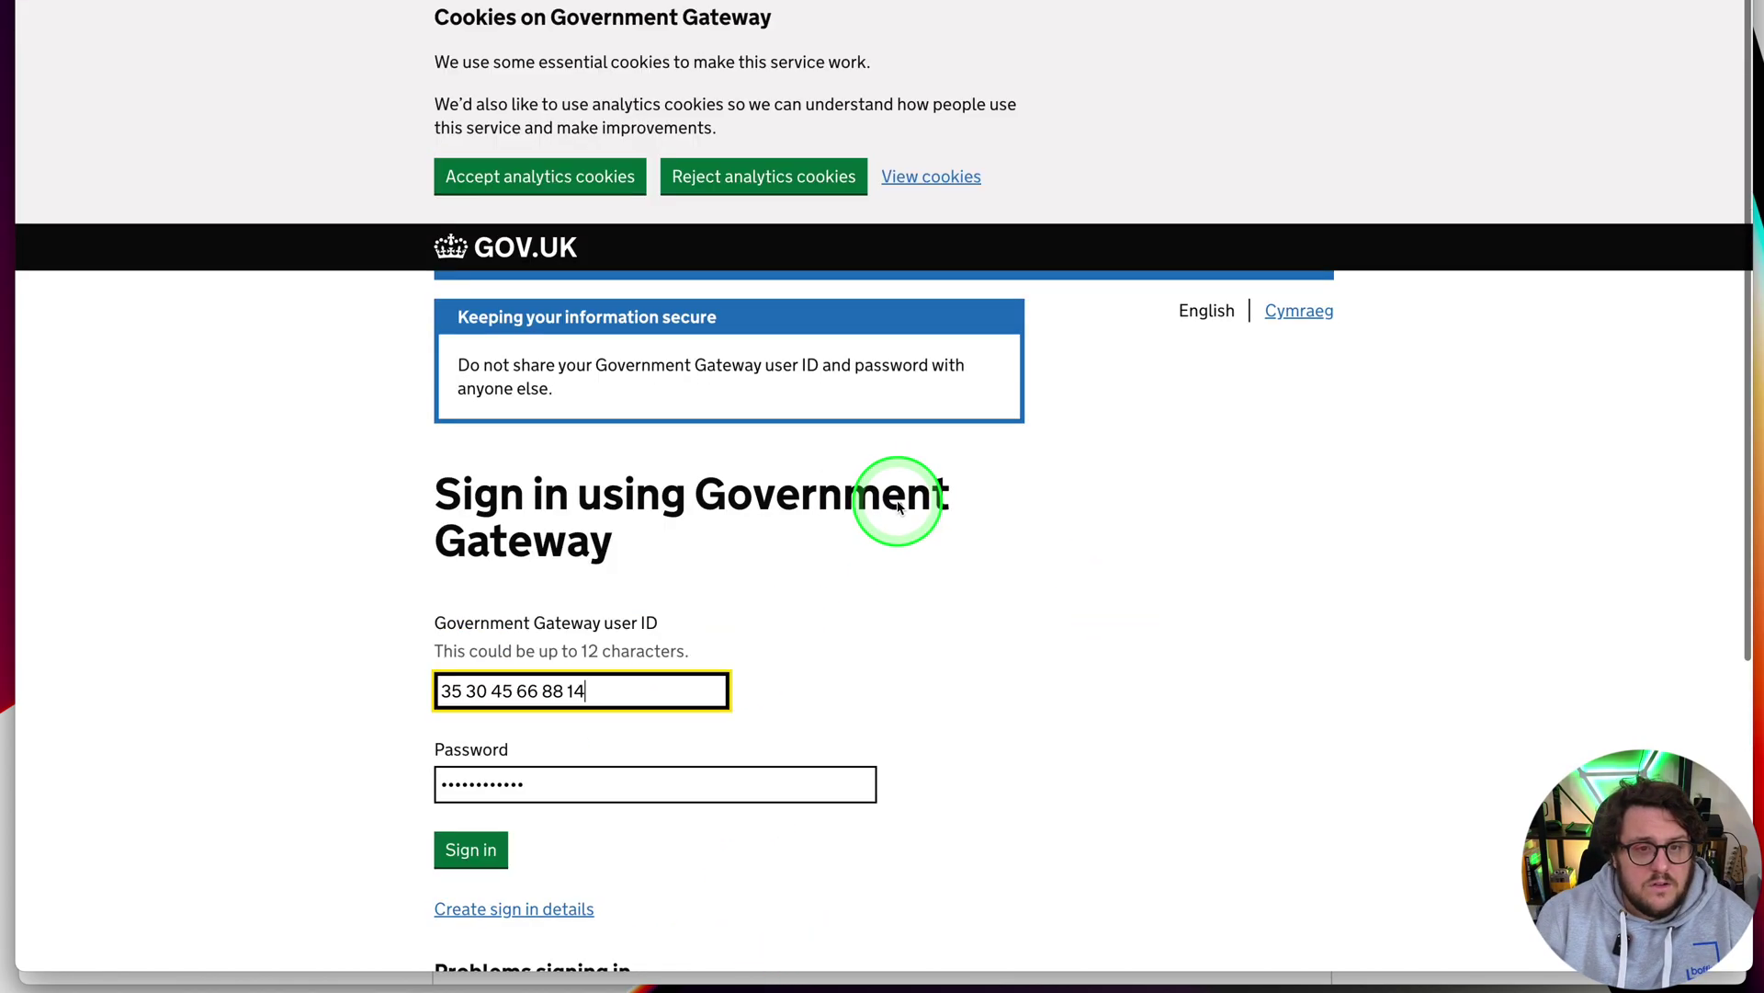
Accept analytics cookies, then sign in again with the Government Gateway user ID and password
left_click(539, 173)
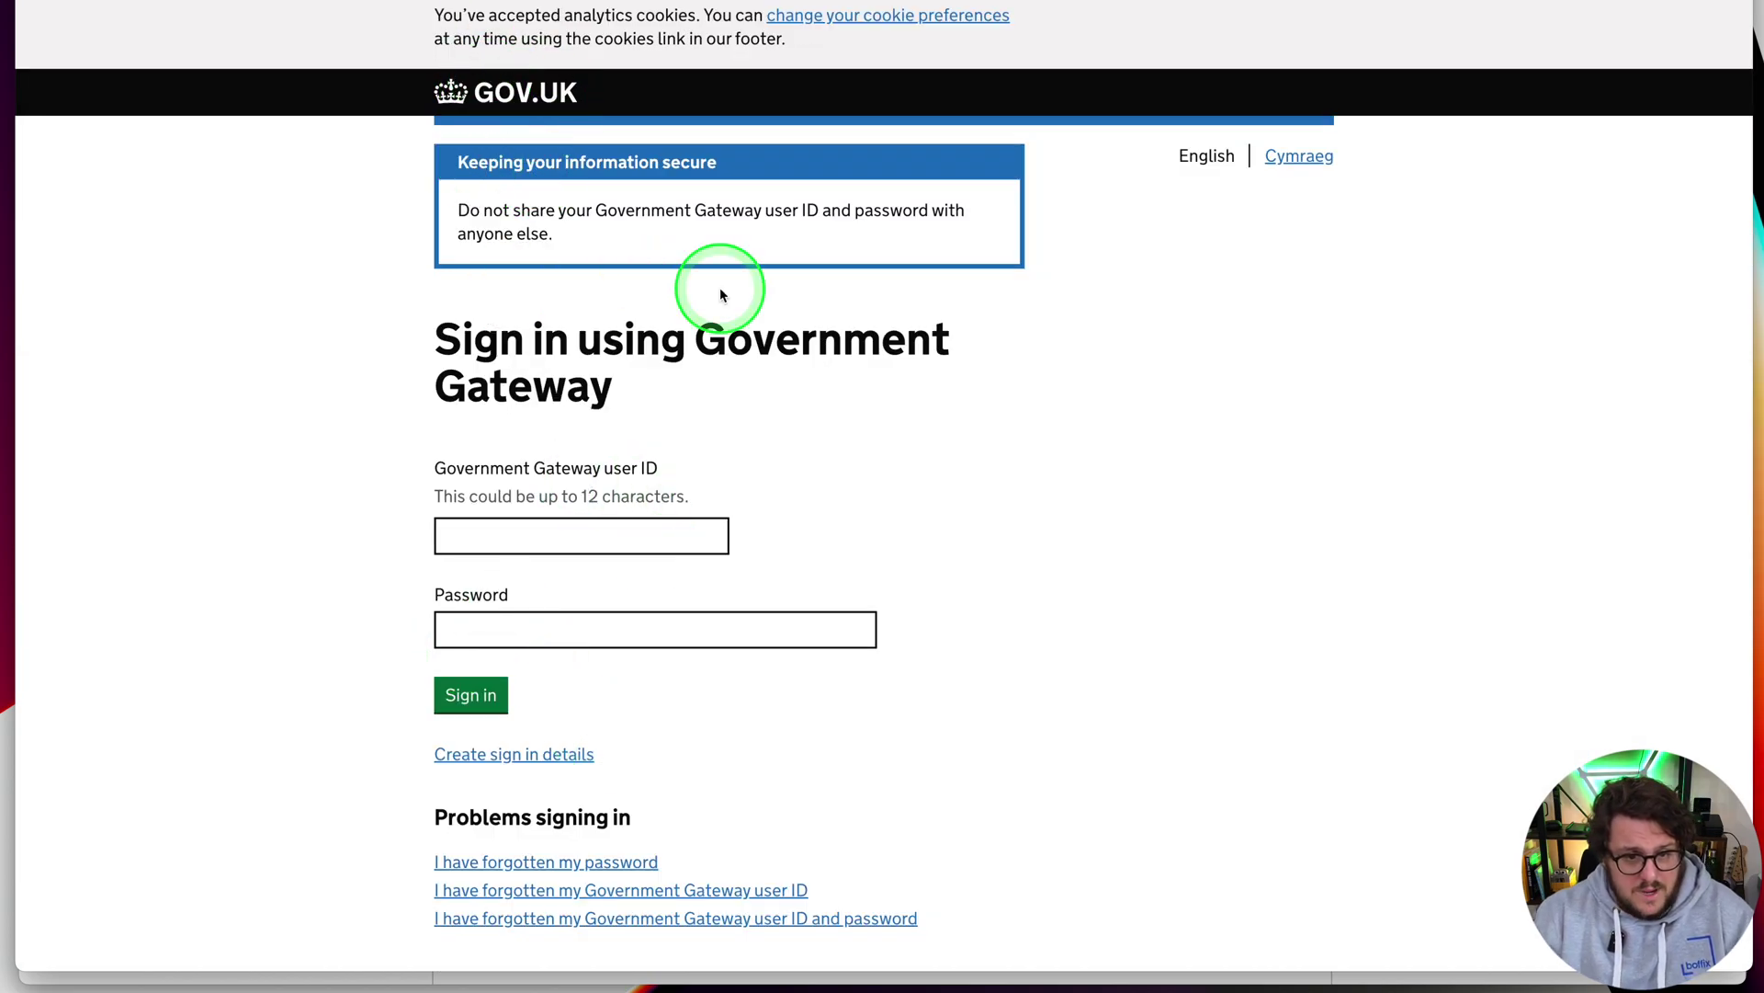
scroll(478, 680, "down", 1)
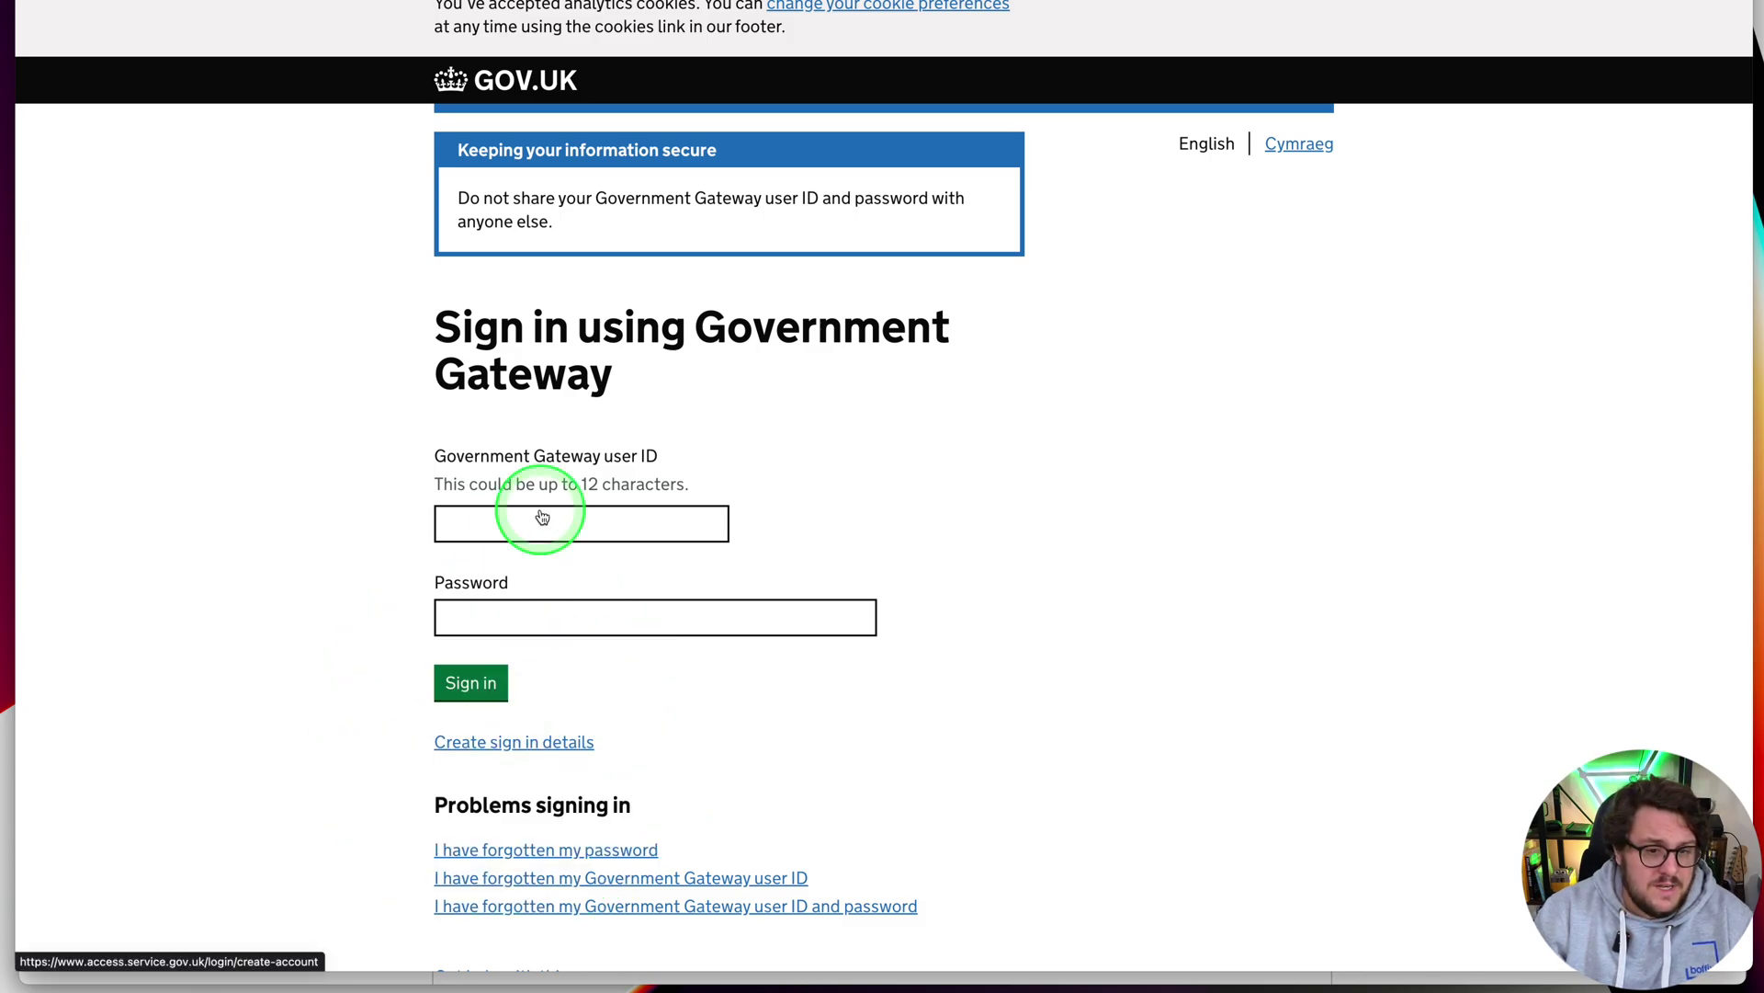
left_click(512, 522)
key("super+v")
left_click(494, 616)
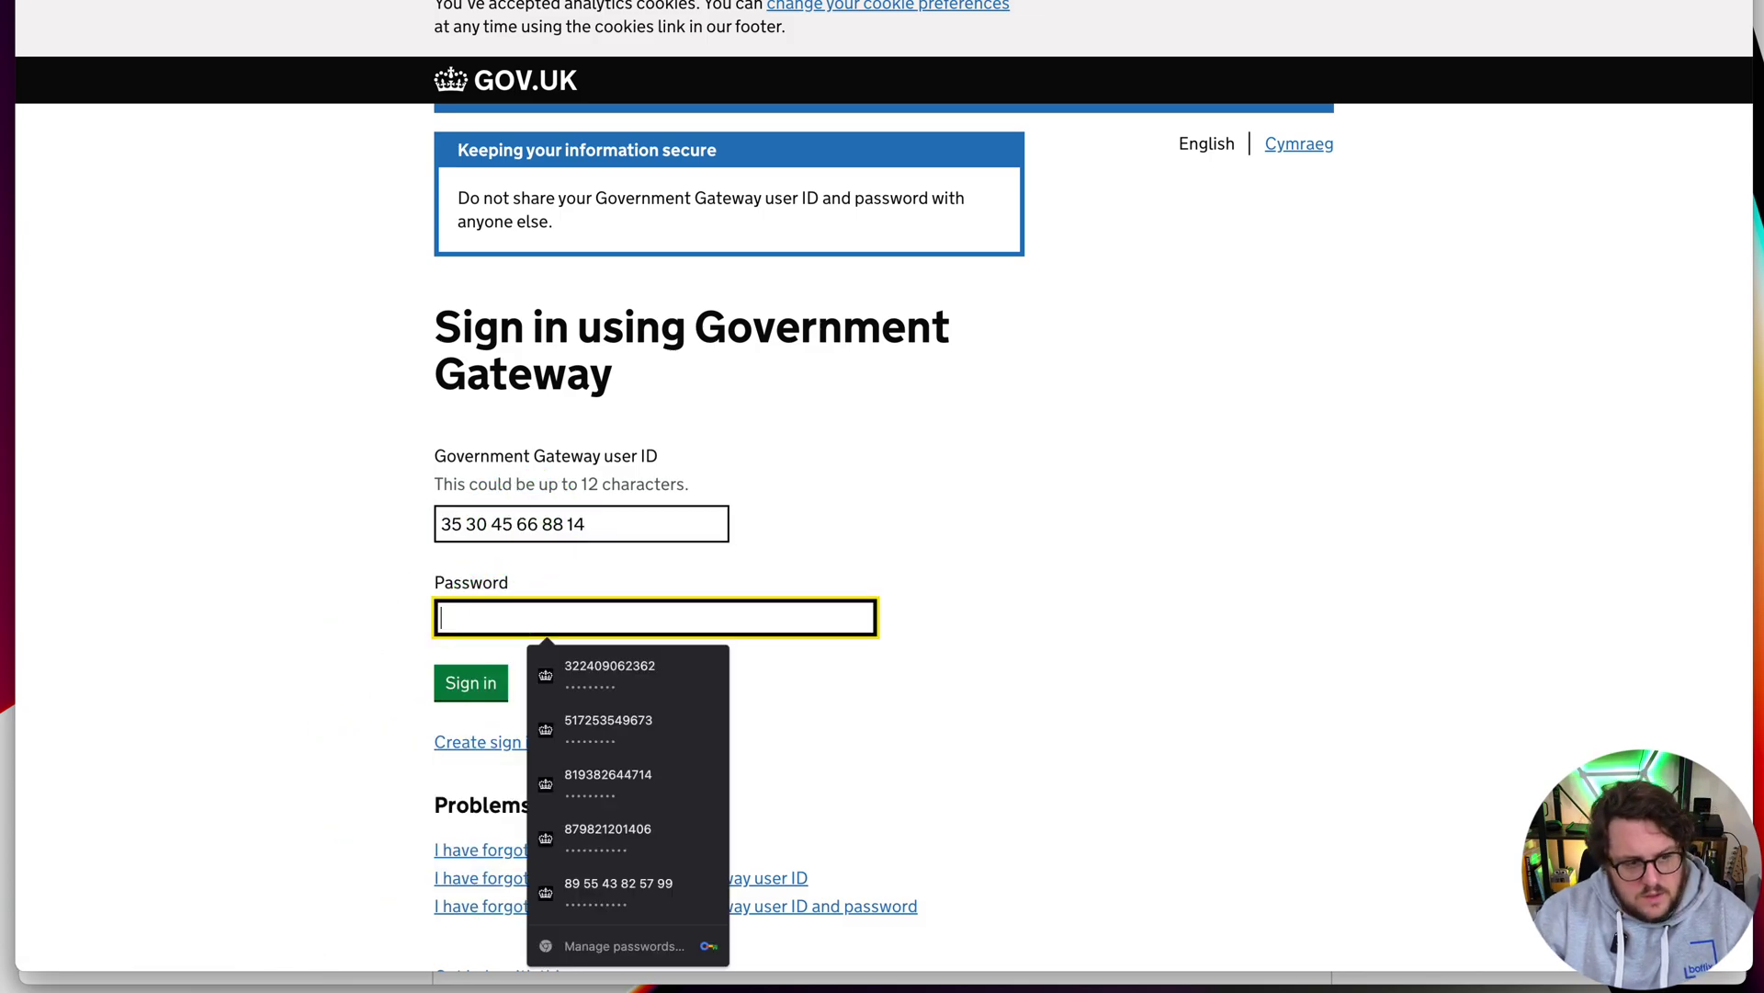
key("super+Tab")
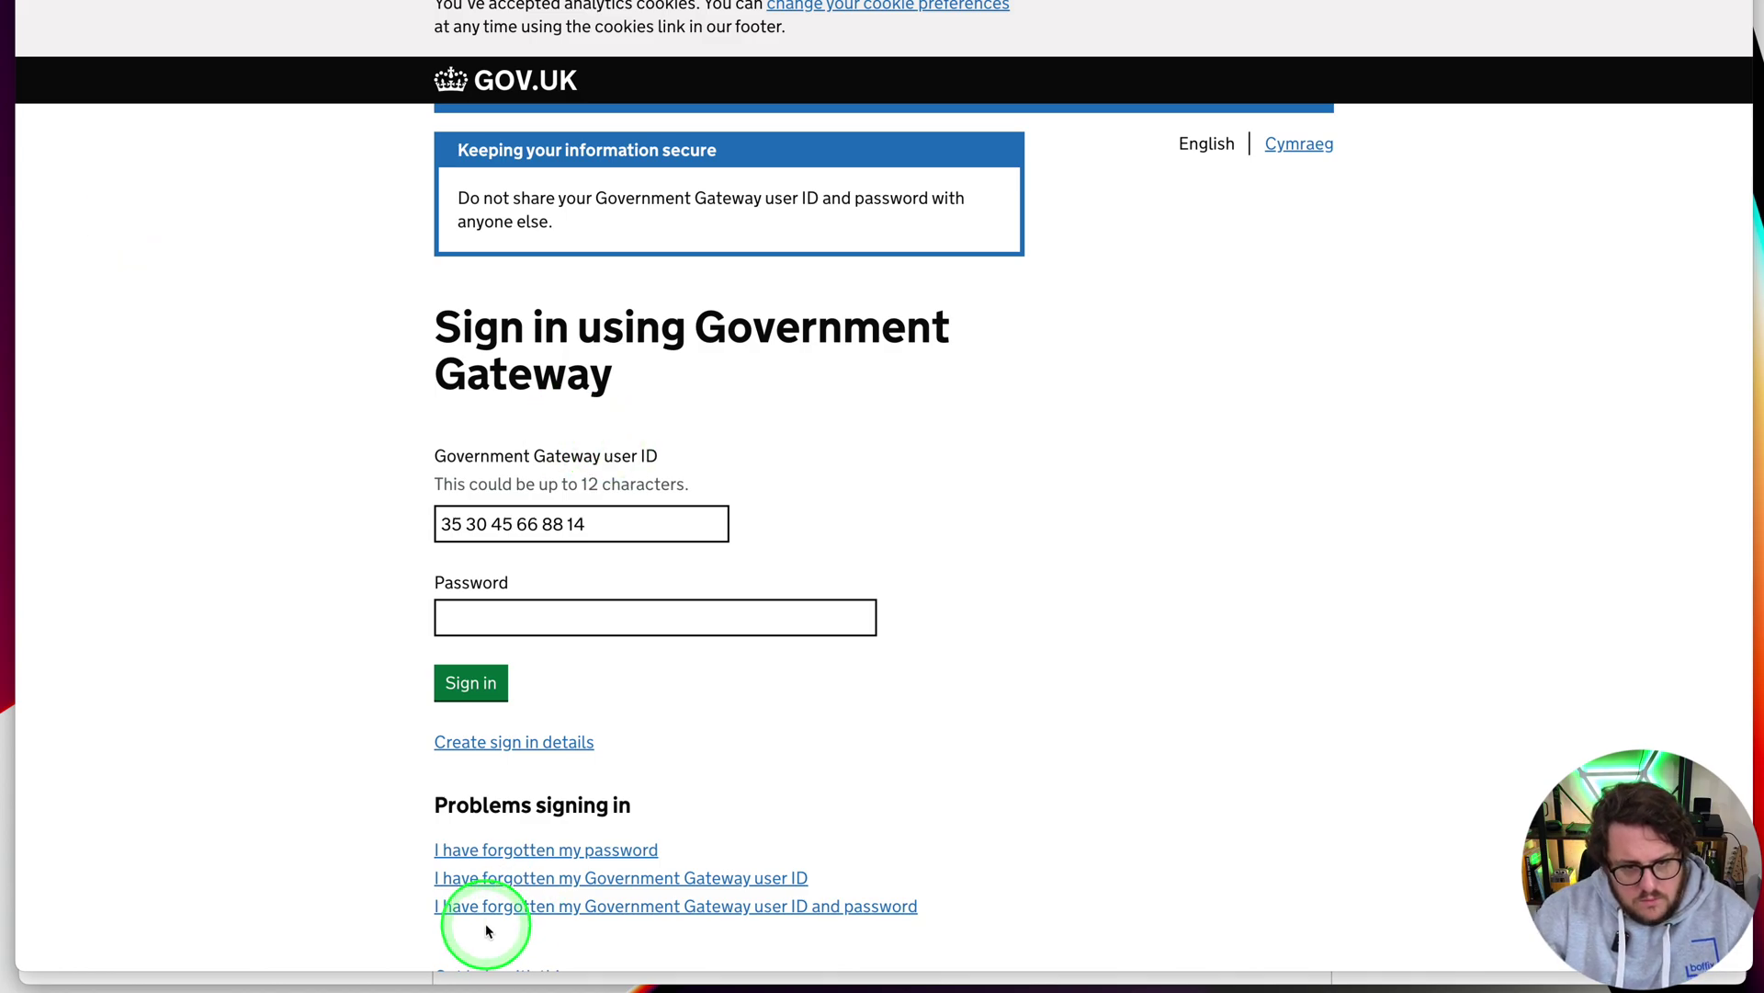
left_click(473, 618)
key("super+v")
left_click(473, 671)
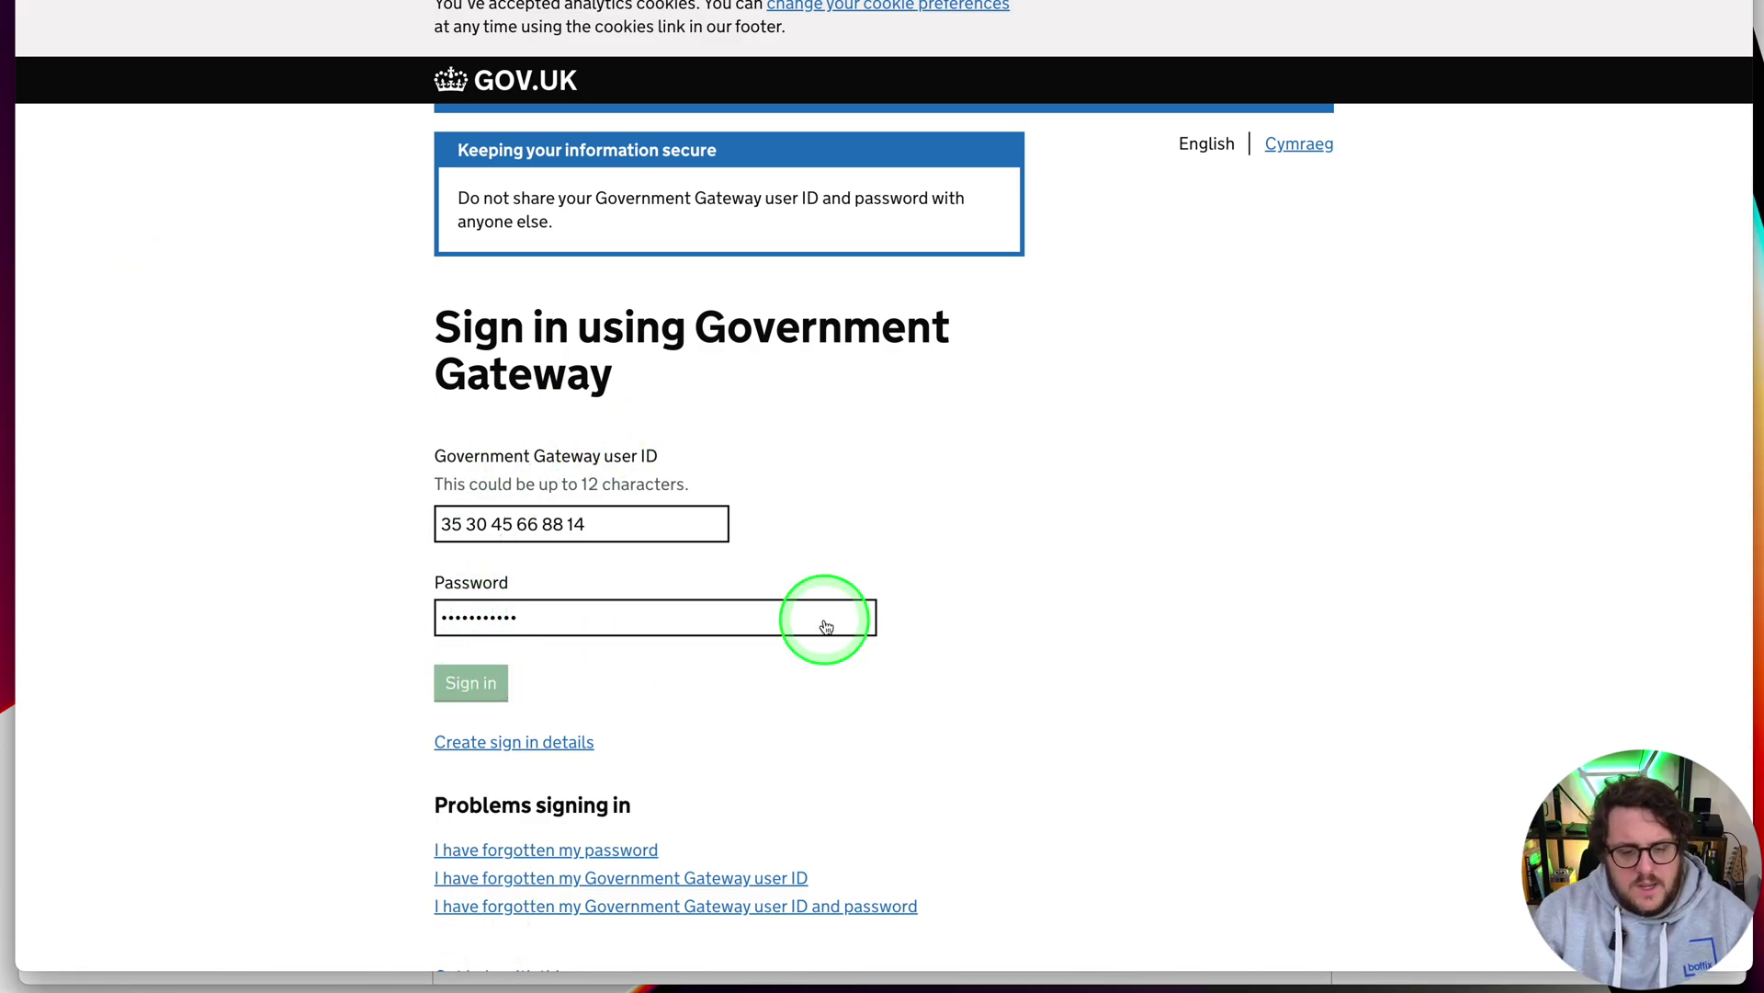
scroll(929, 433, "down", 2)
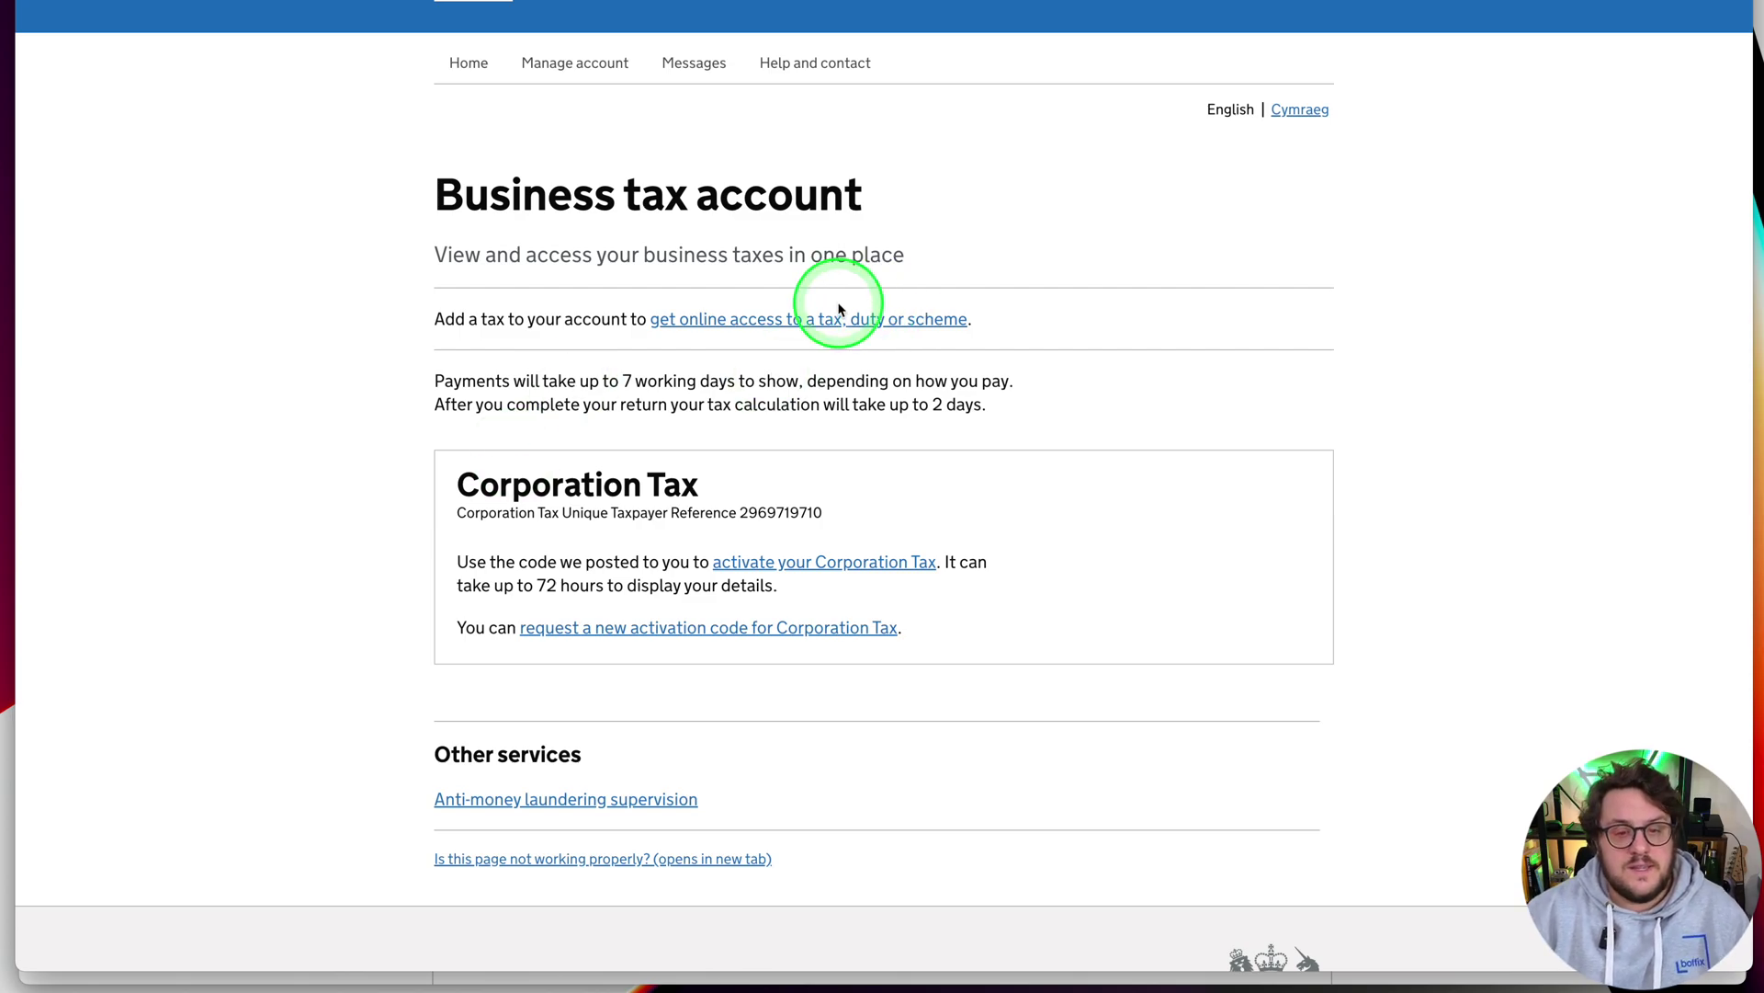
Activate Corporation Tax with the posted activation code and return to the Business tax account
left_click(767, 326)
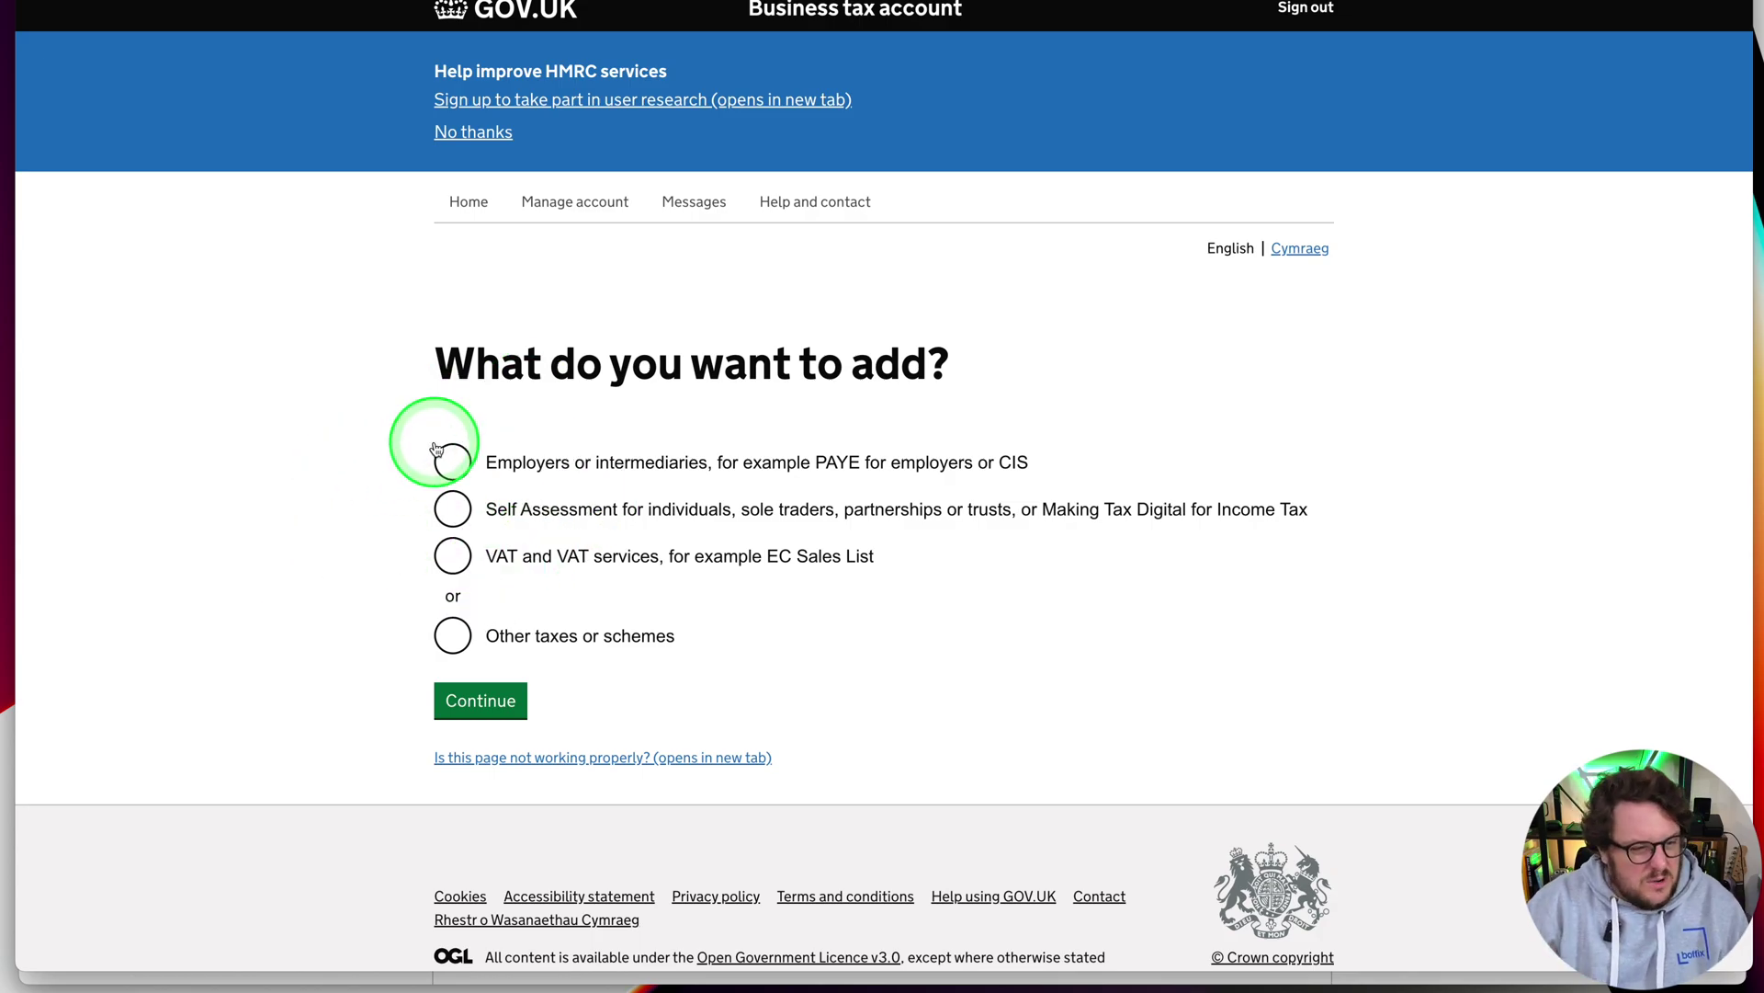
scroll(371, 389, "down", 1)
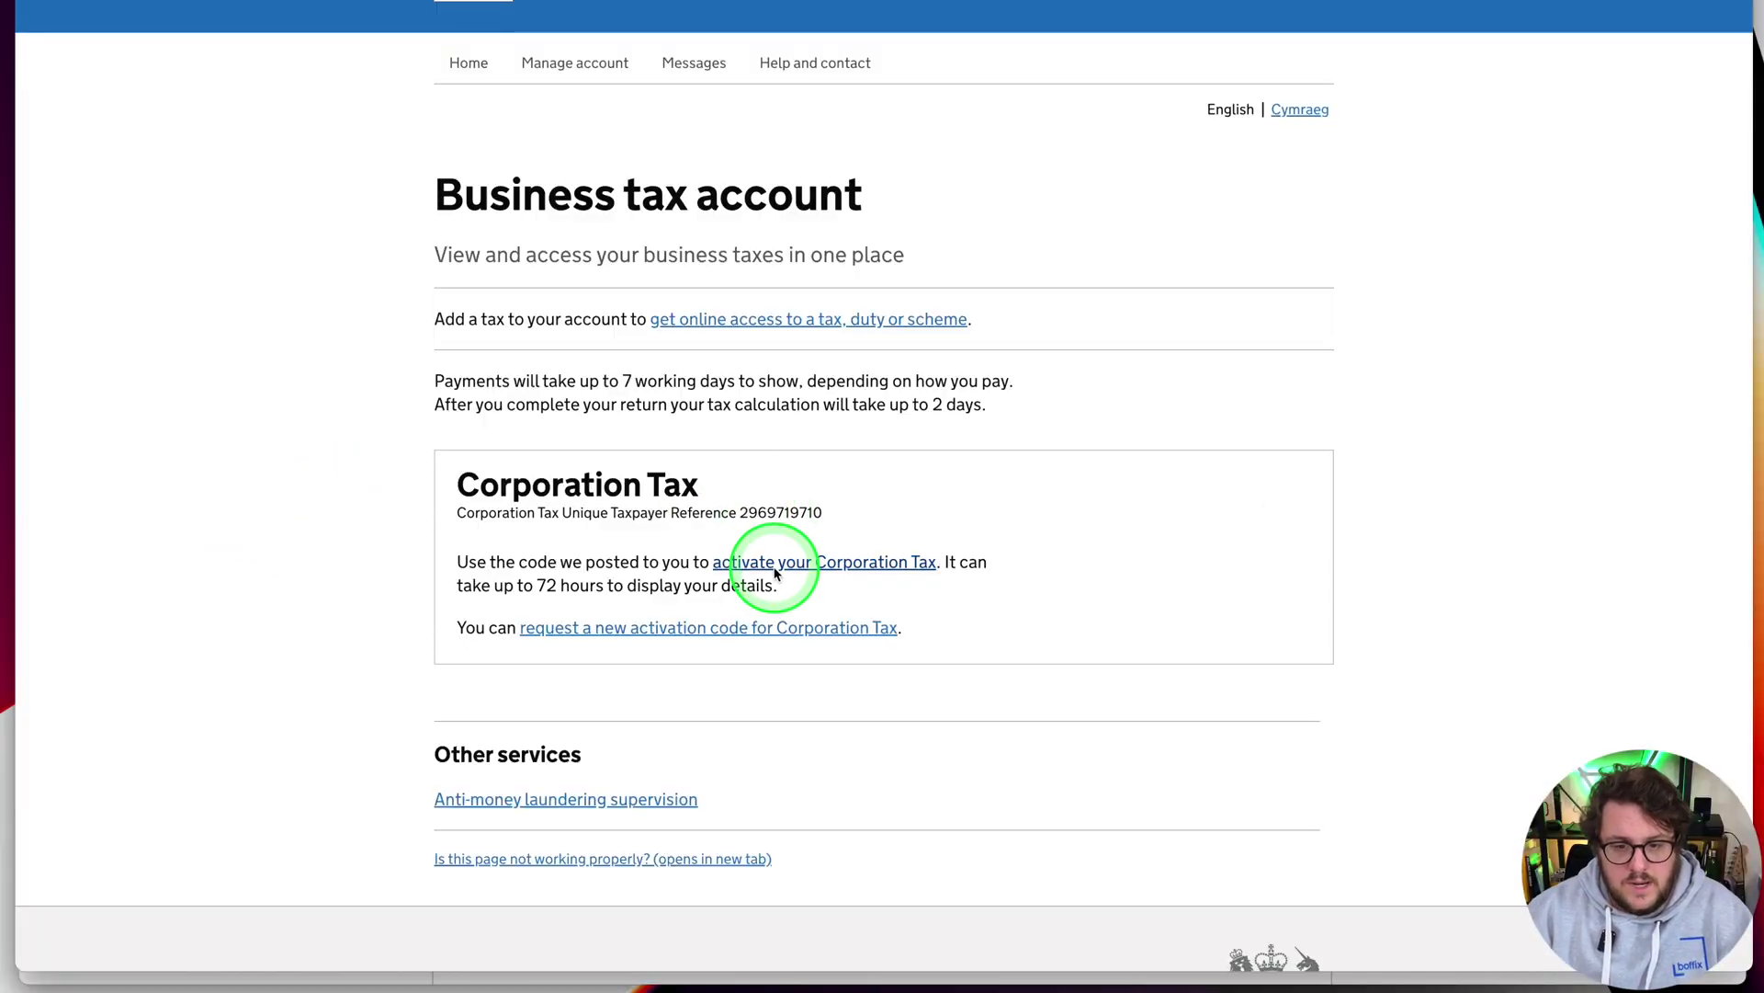
left_click(807, 570)
left_click(661, 554)
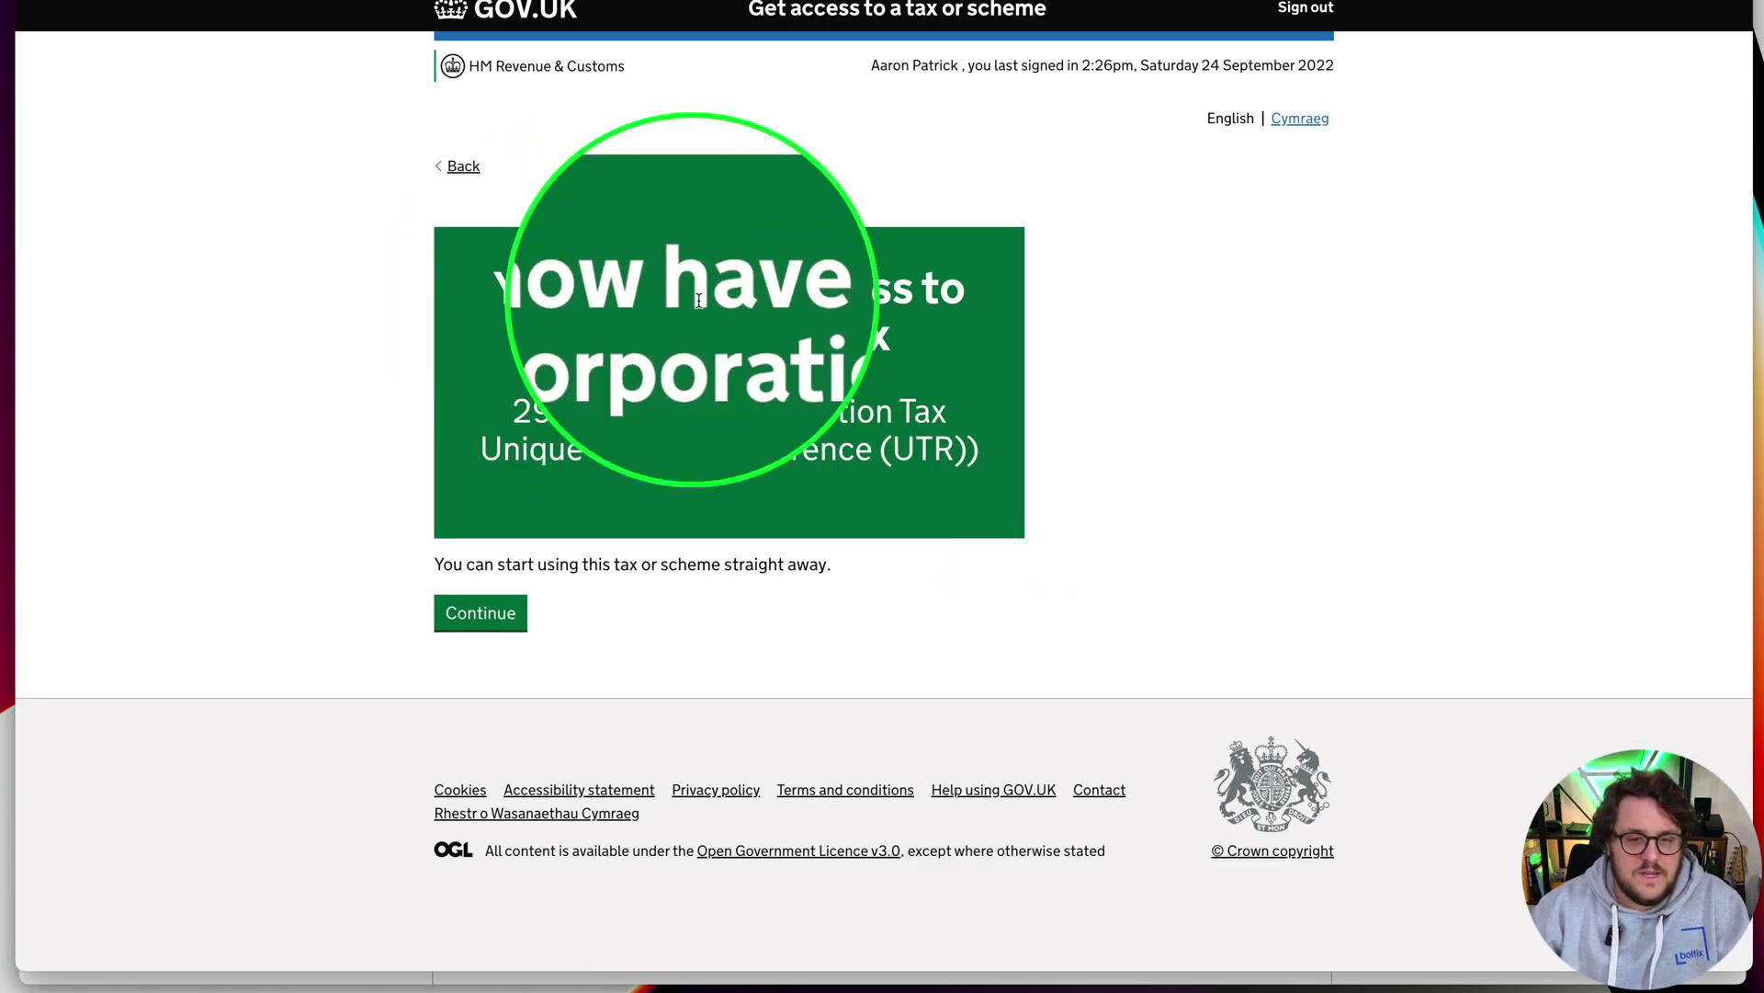
left_click(522, 613)
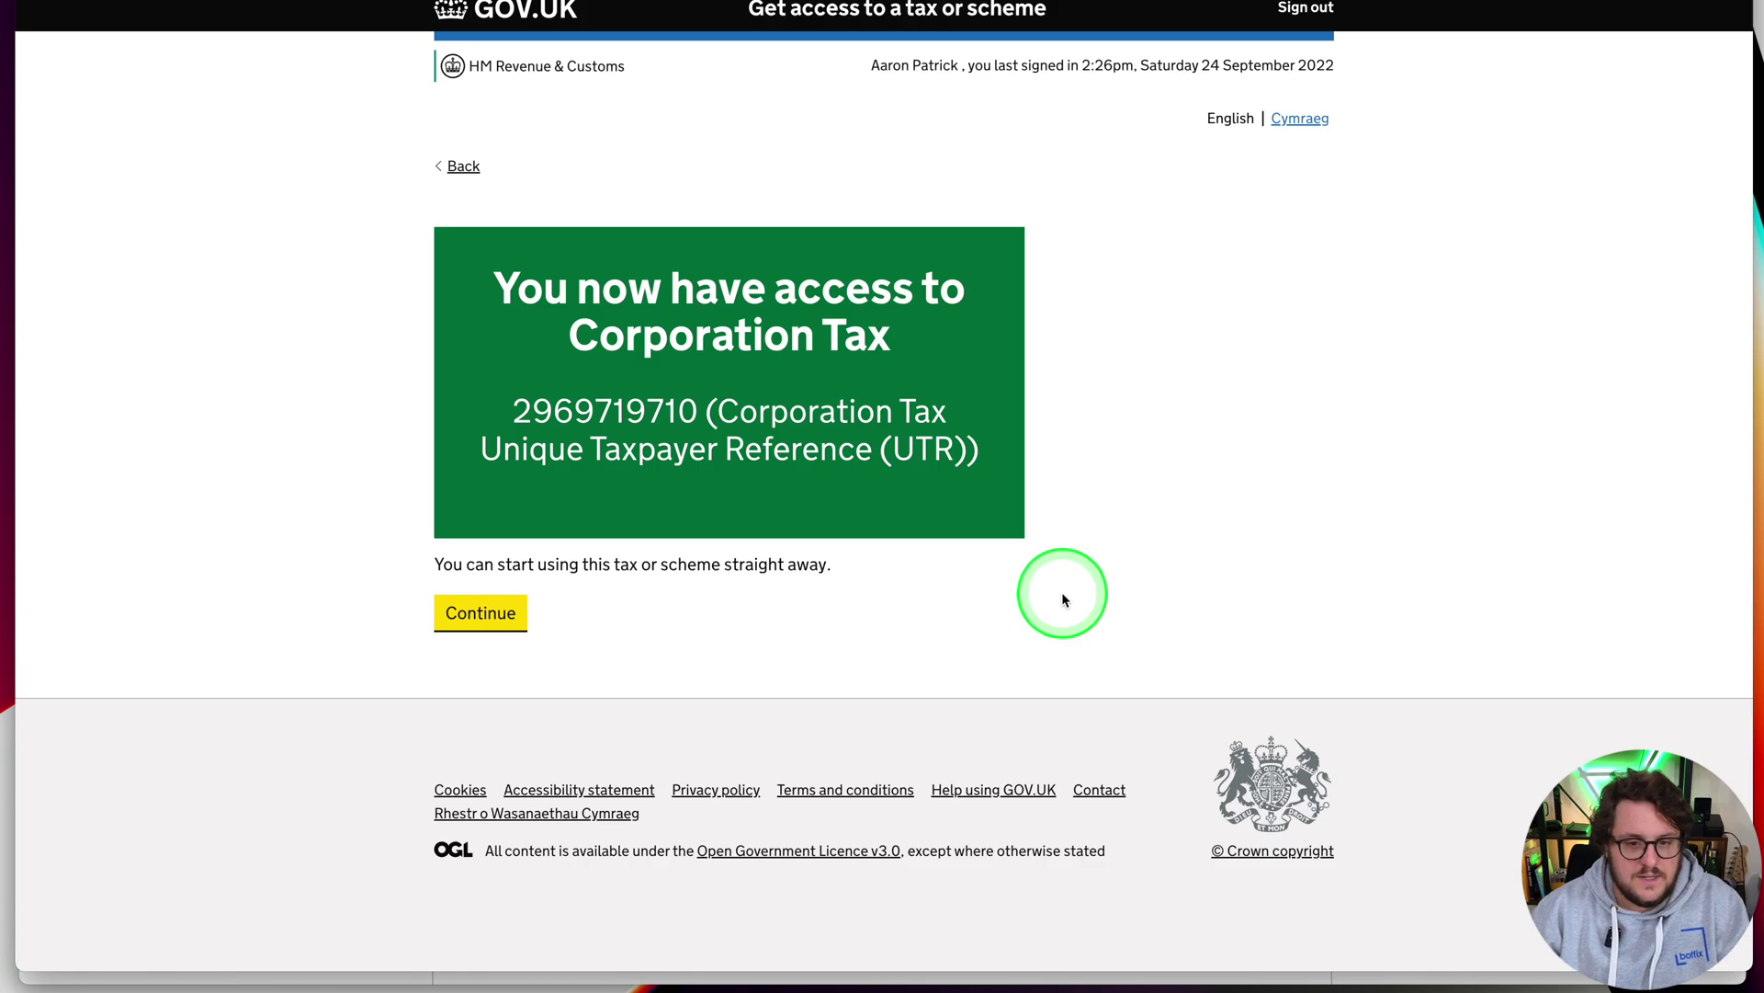
scroll(1094, 542, "down", 3)
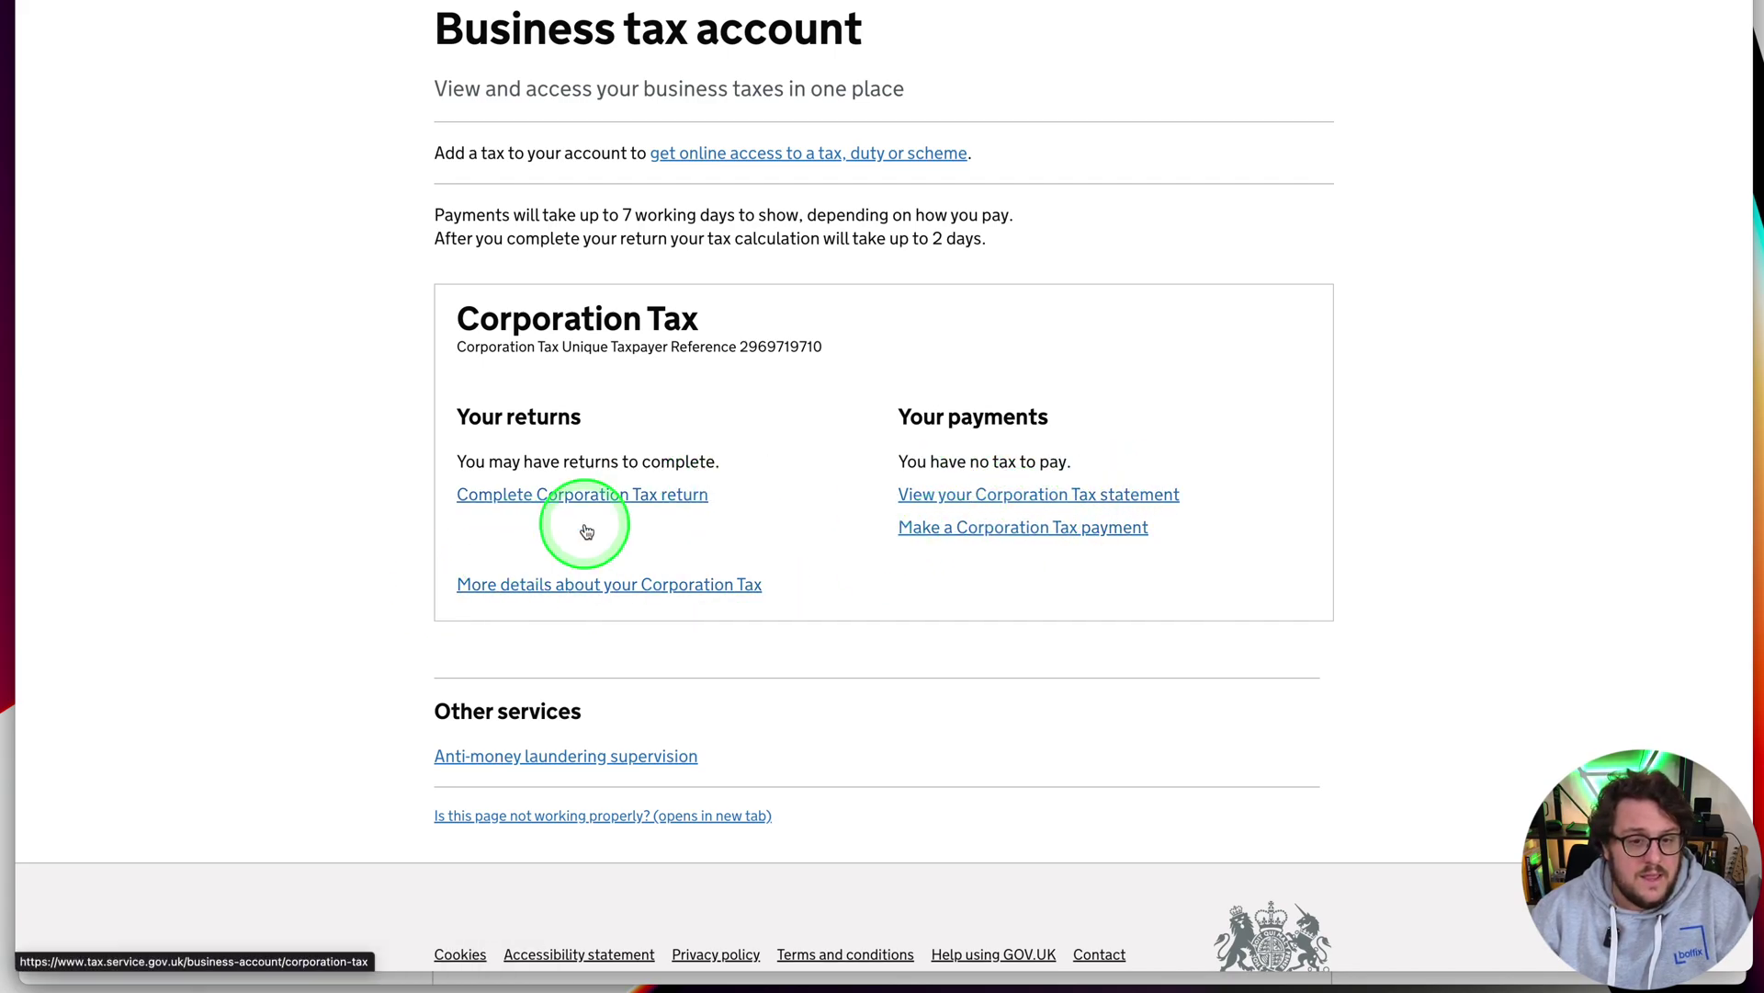
scroll(890, 567, "up", 1)
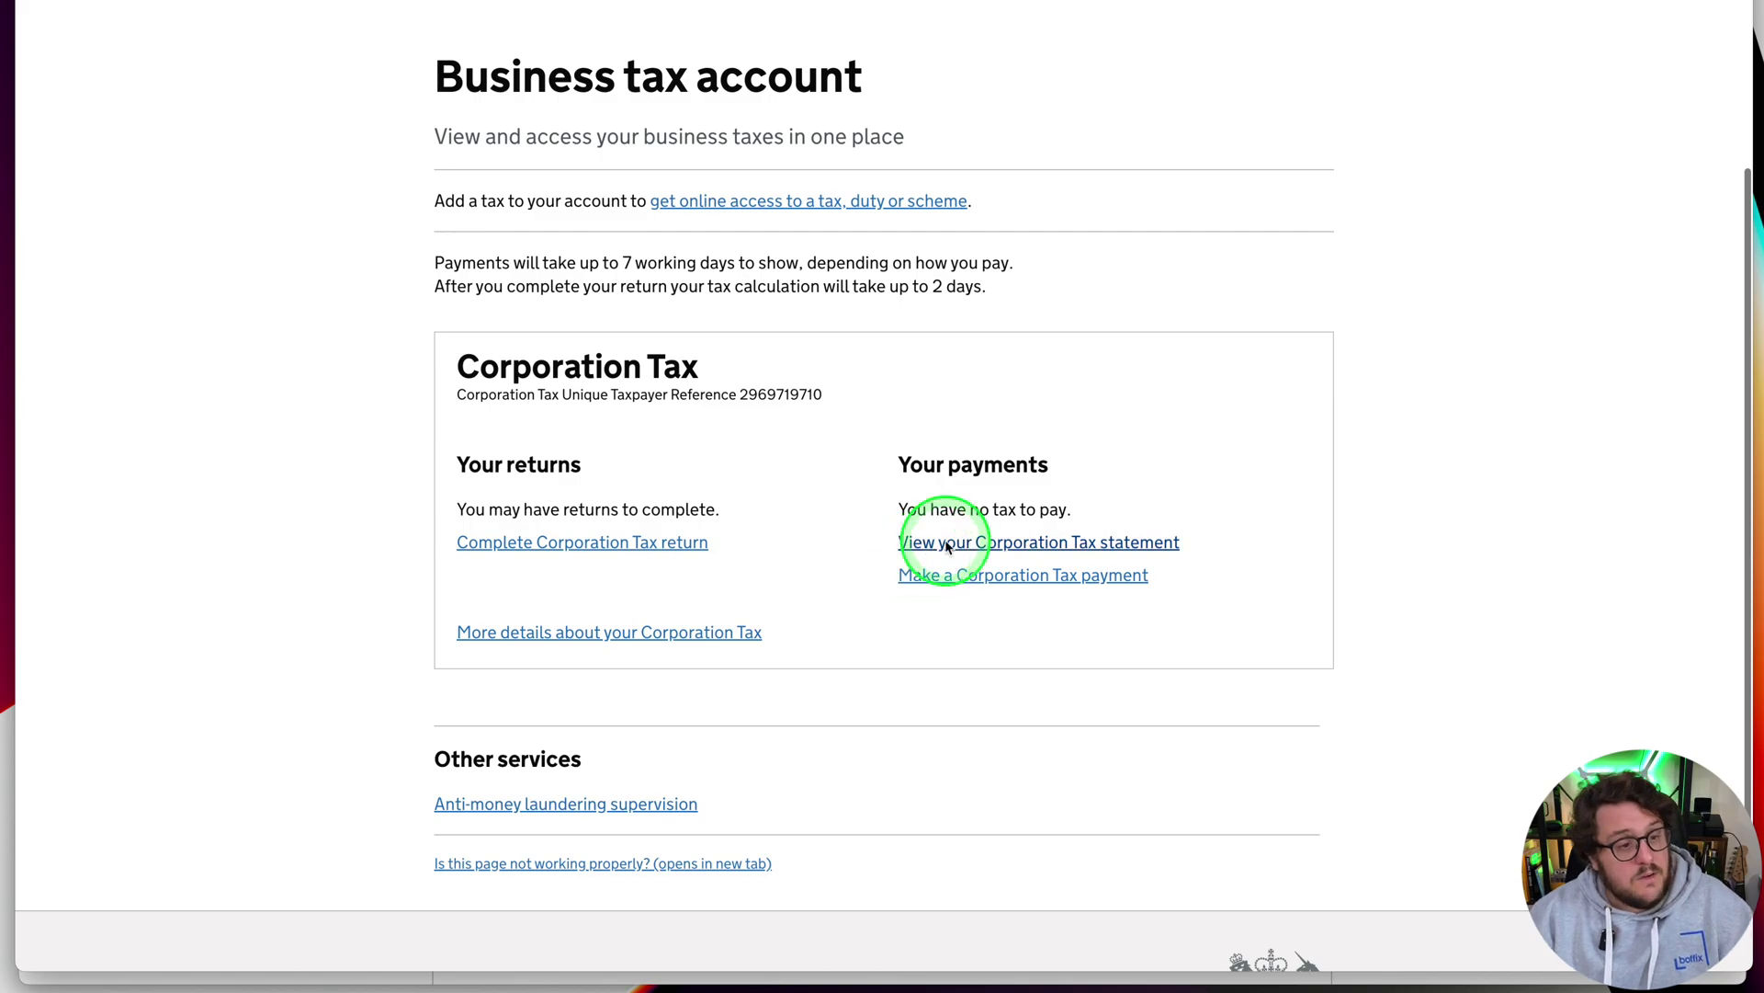
Open the Government Gateway sign-in for the accounts and tax return filing service
left_click(1065, 531)
left_click(292, 268)
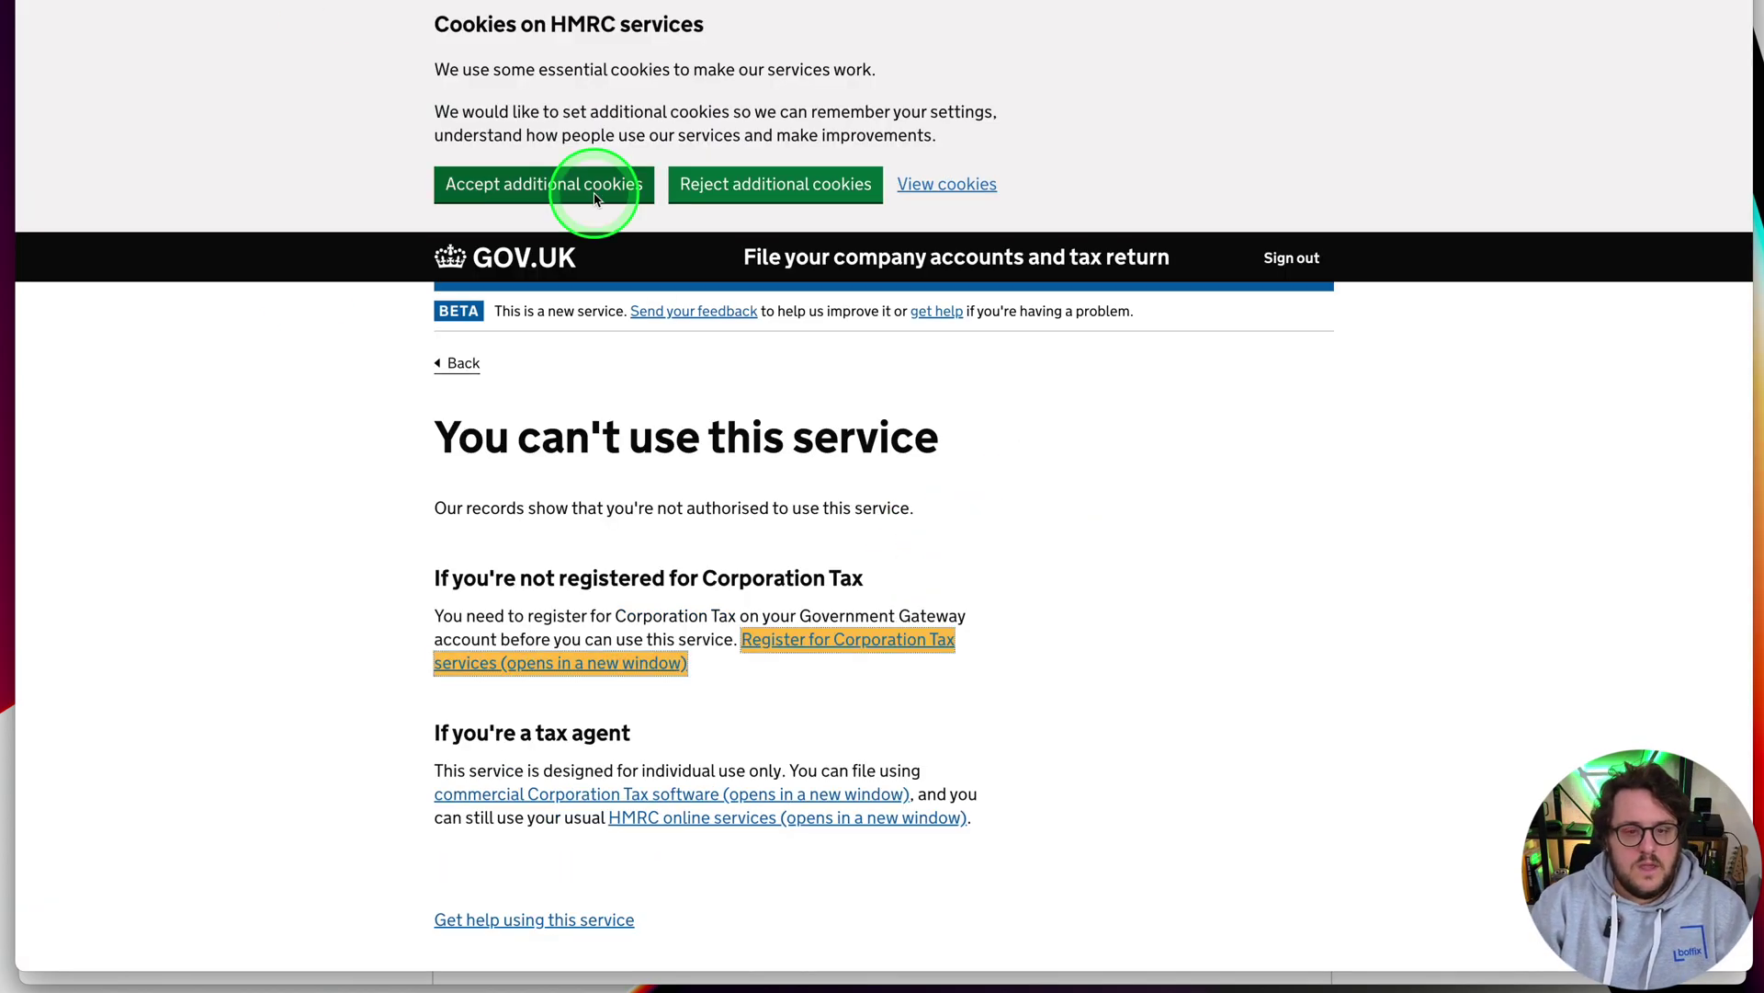
scroll(1013, 555, "down", 5)
left_click(1012, 555)
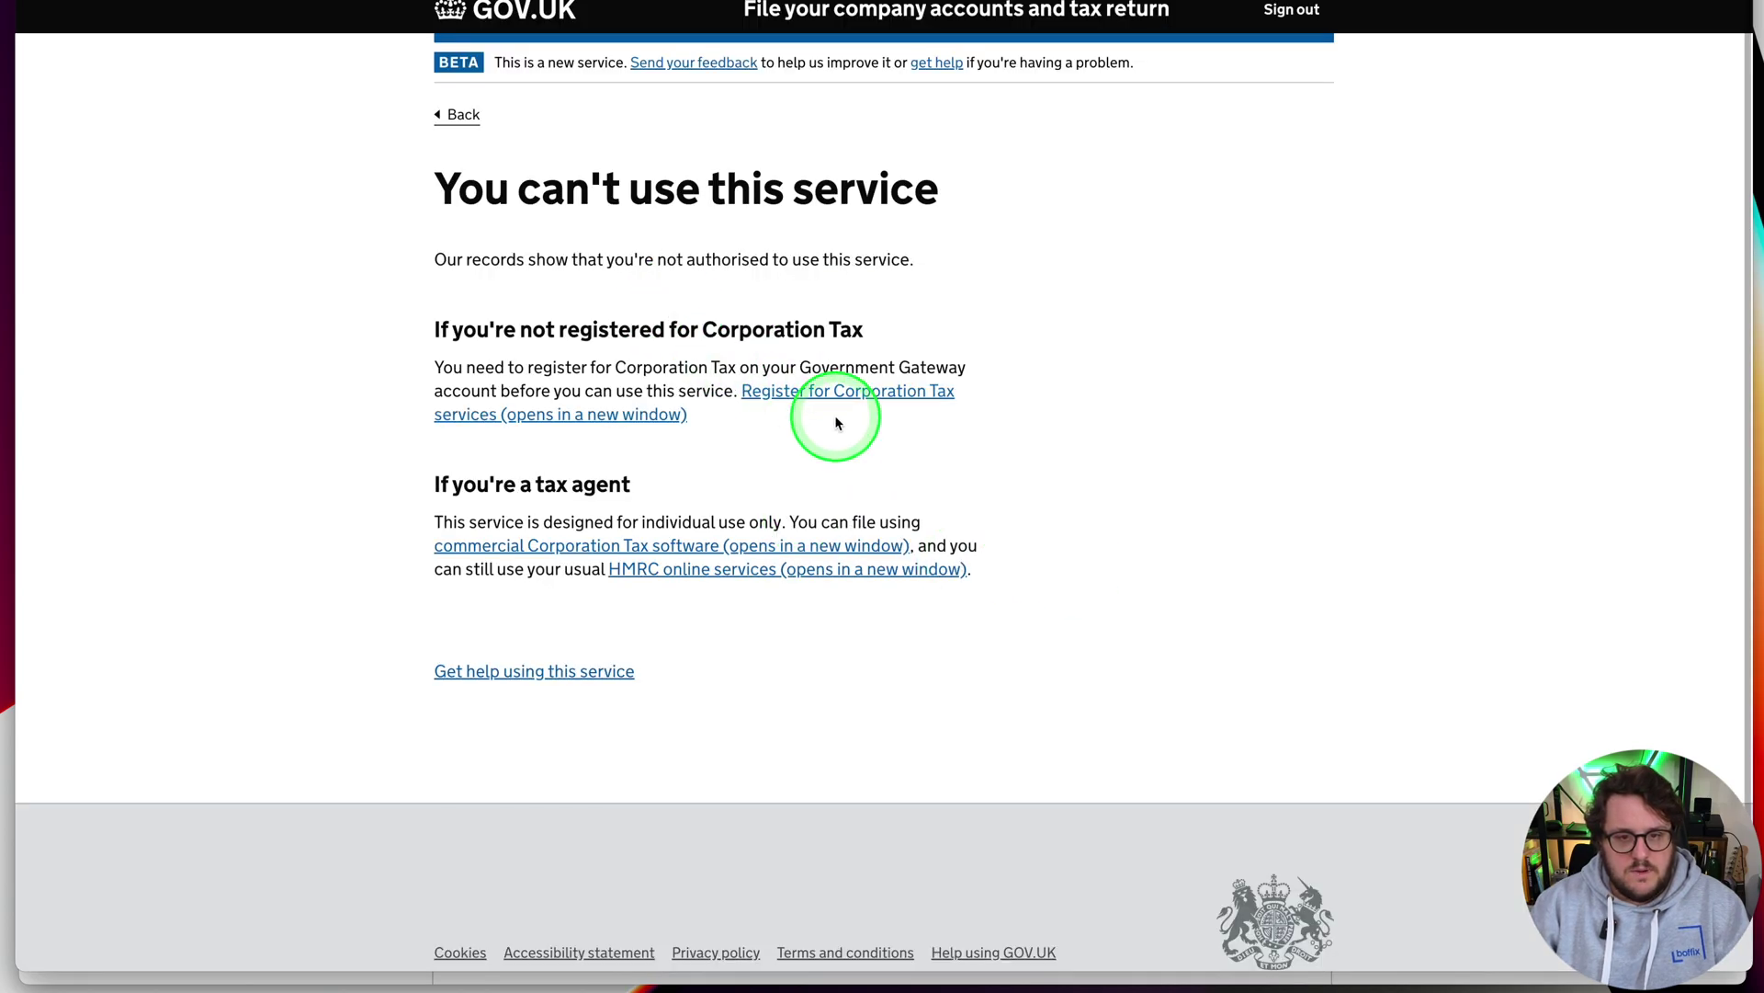
left_click(299, 118)
left_click(505, 548)
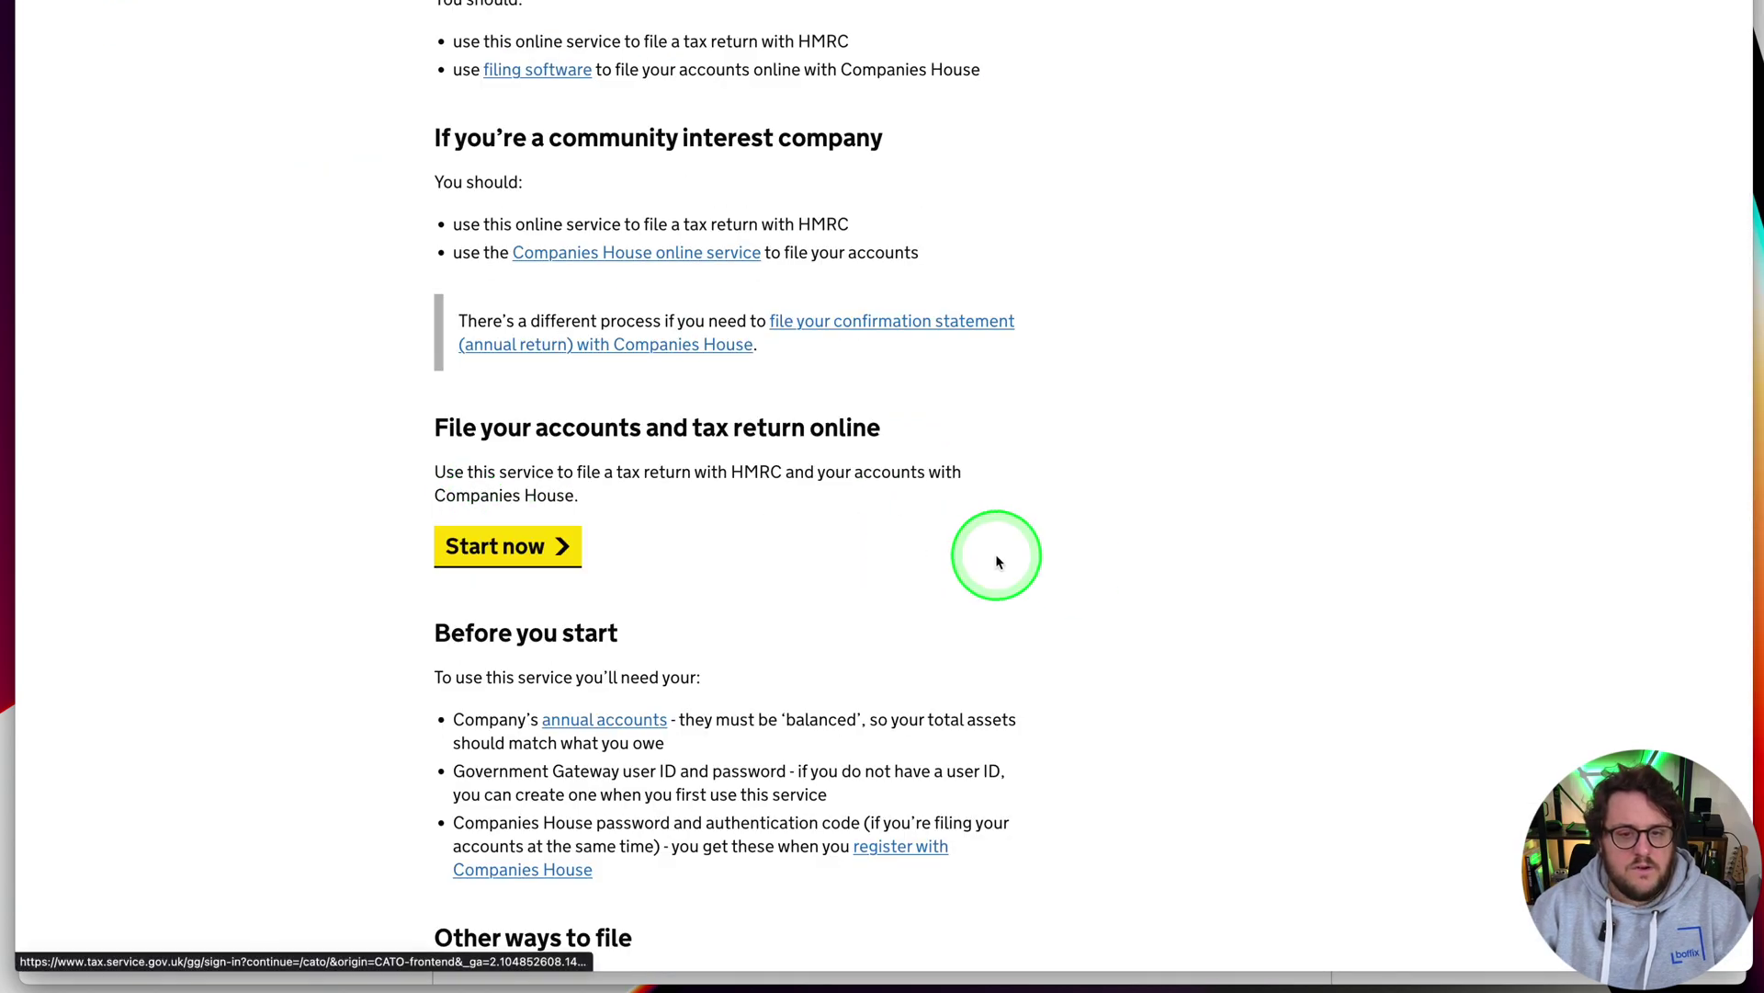
Sign in with the Government Gateway user ID and password, then confirm the access code
left_click(499, 439)
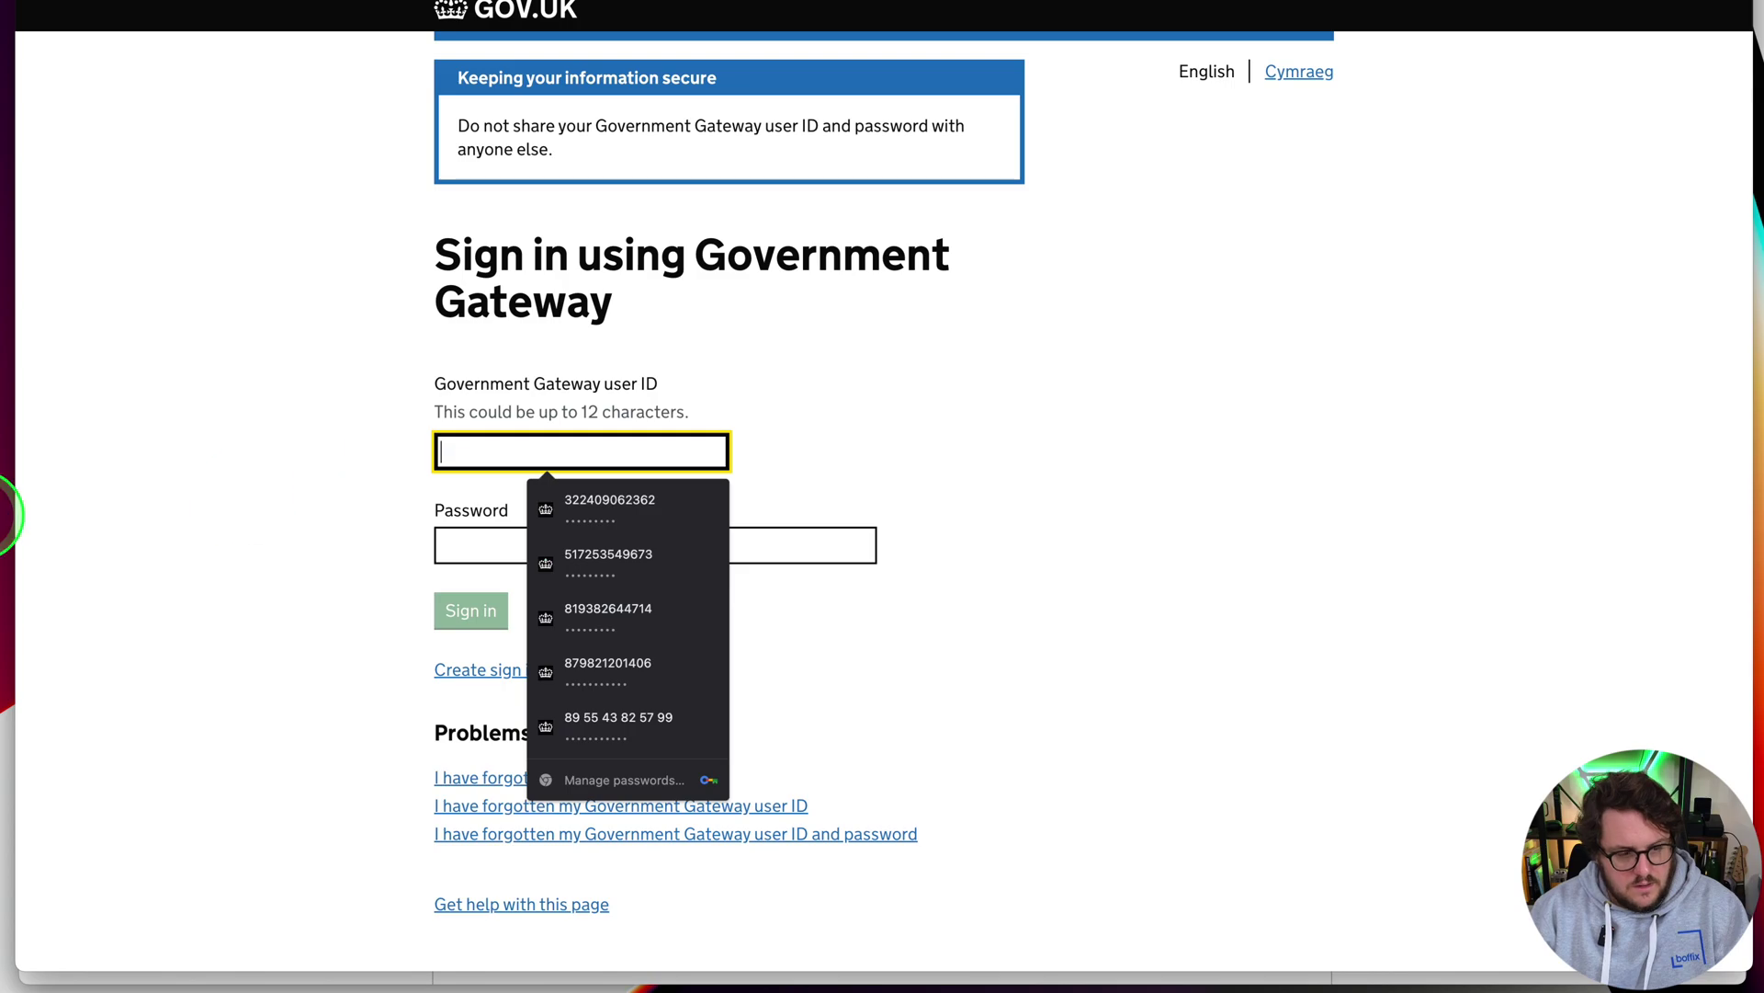
left_click(656, 349)
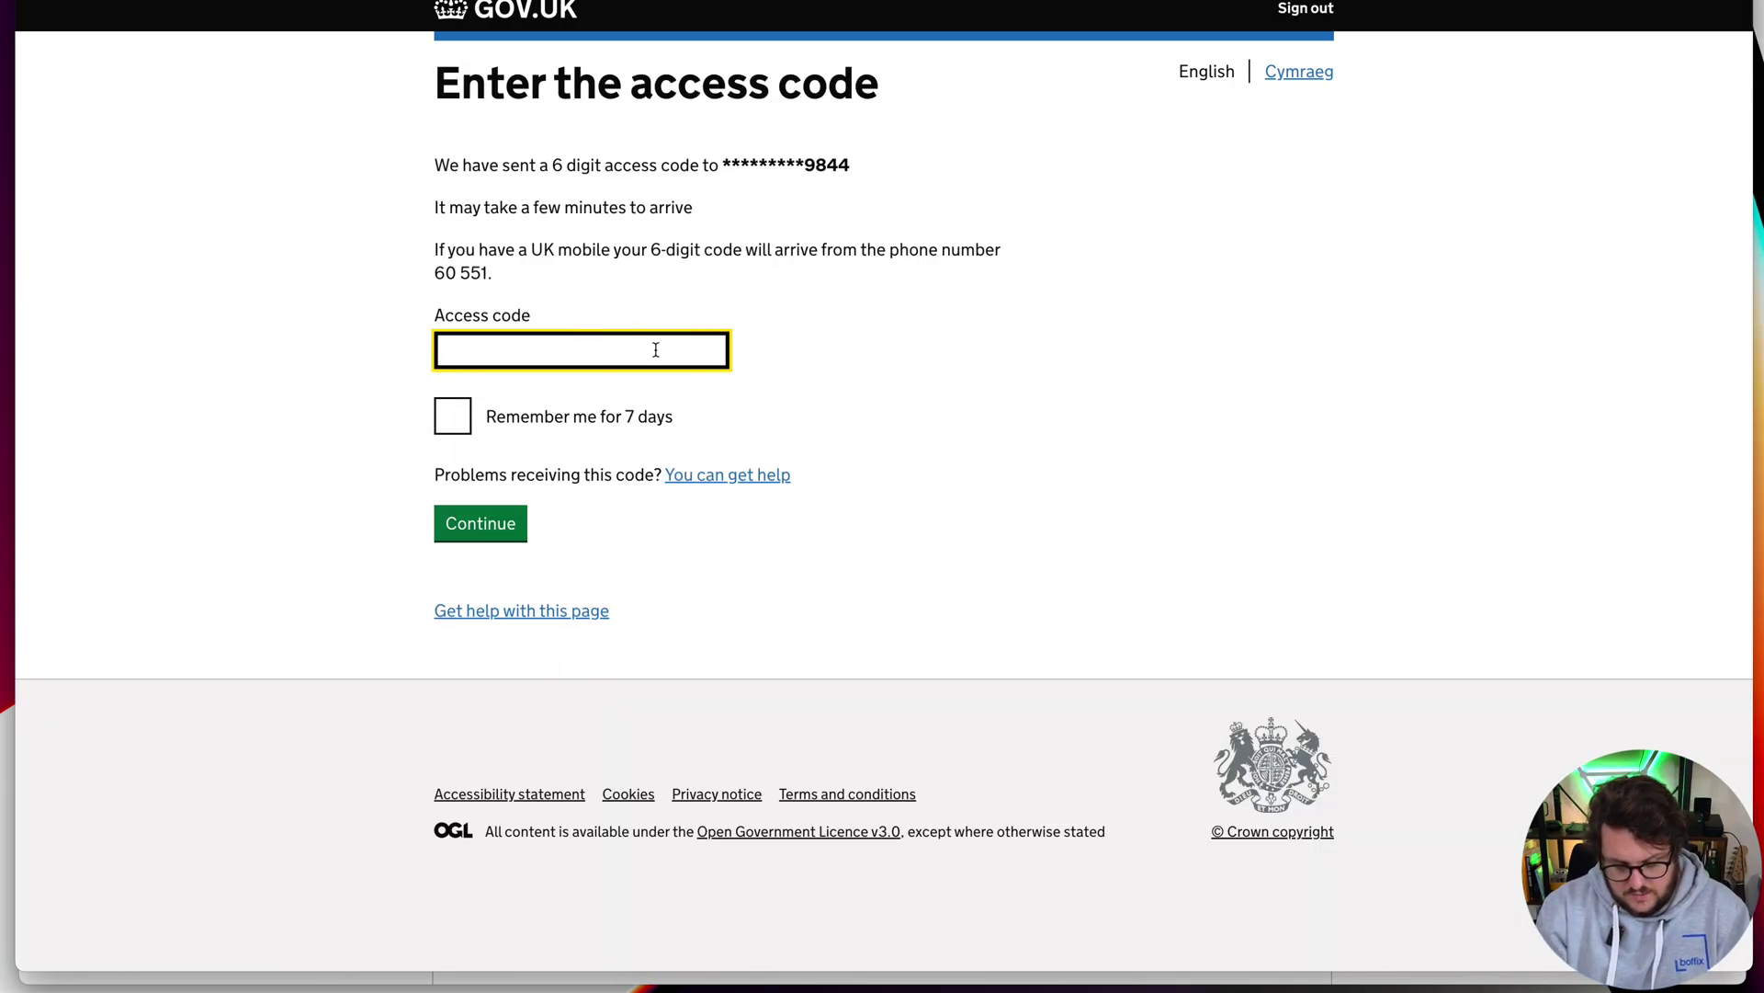
left_click(1152, 479)
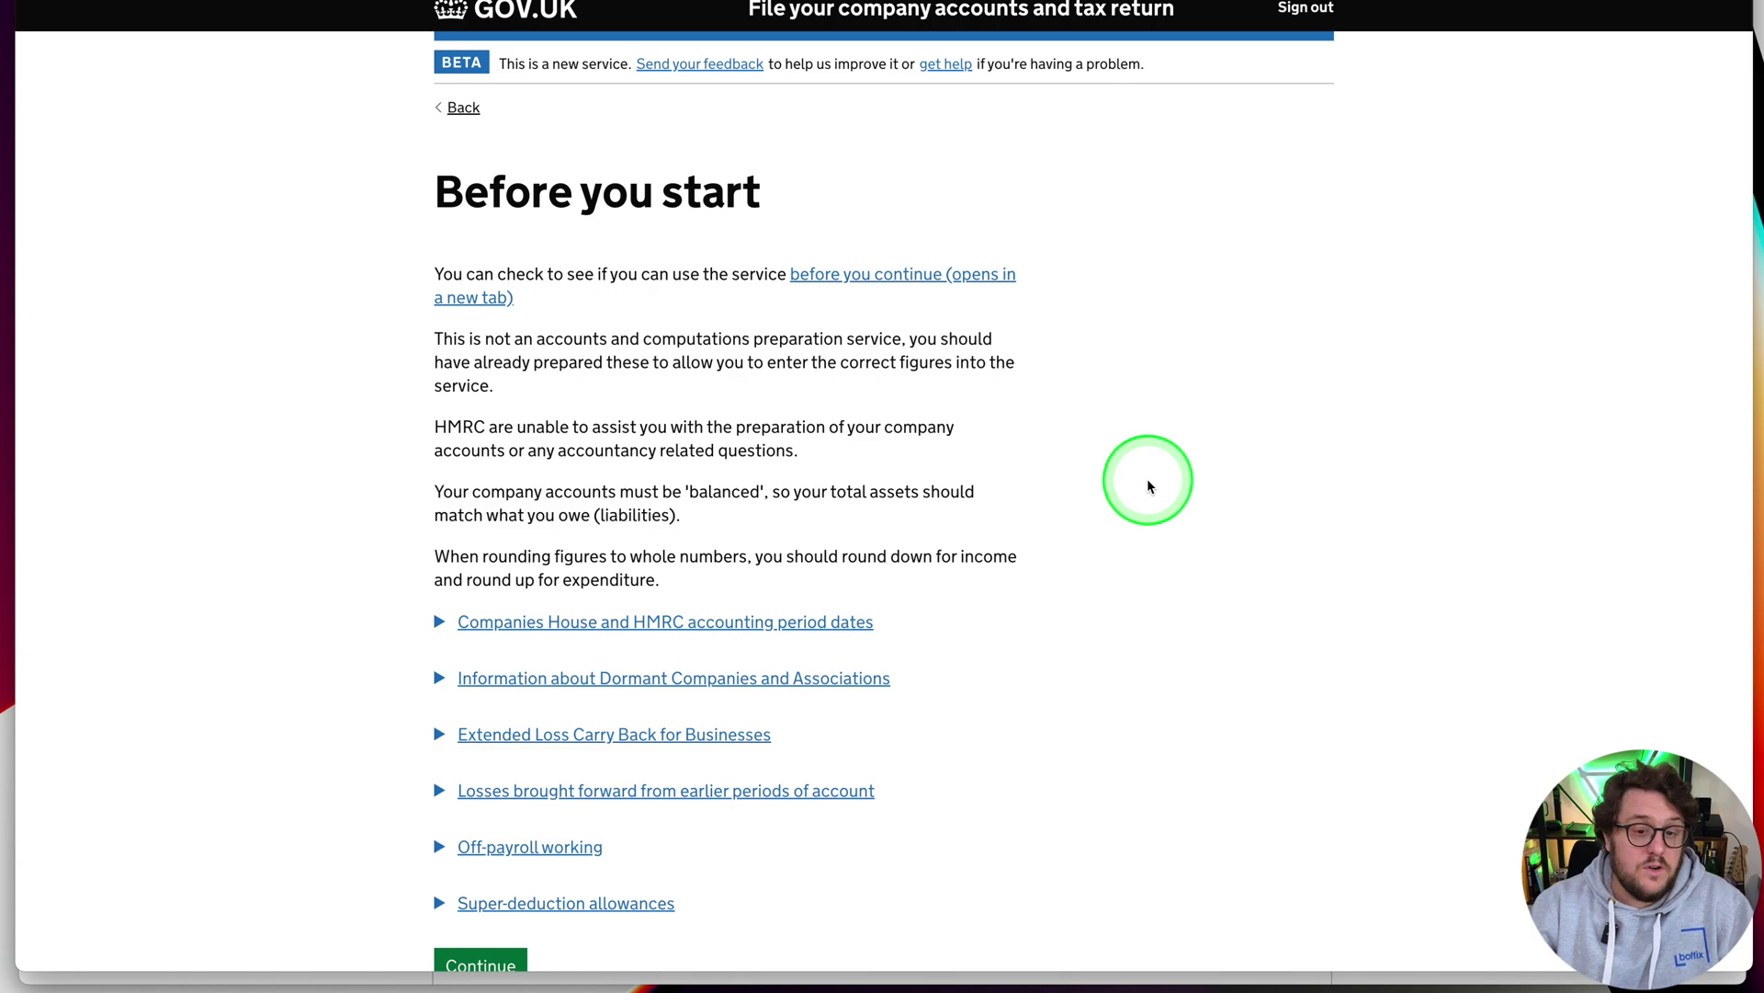
scroll(1002, 478, "down", 3)
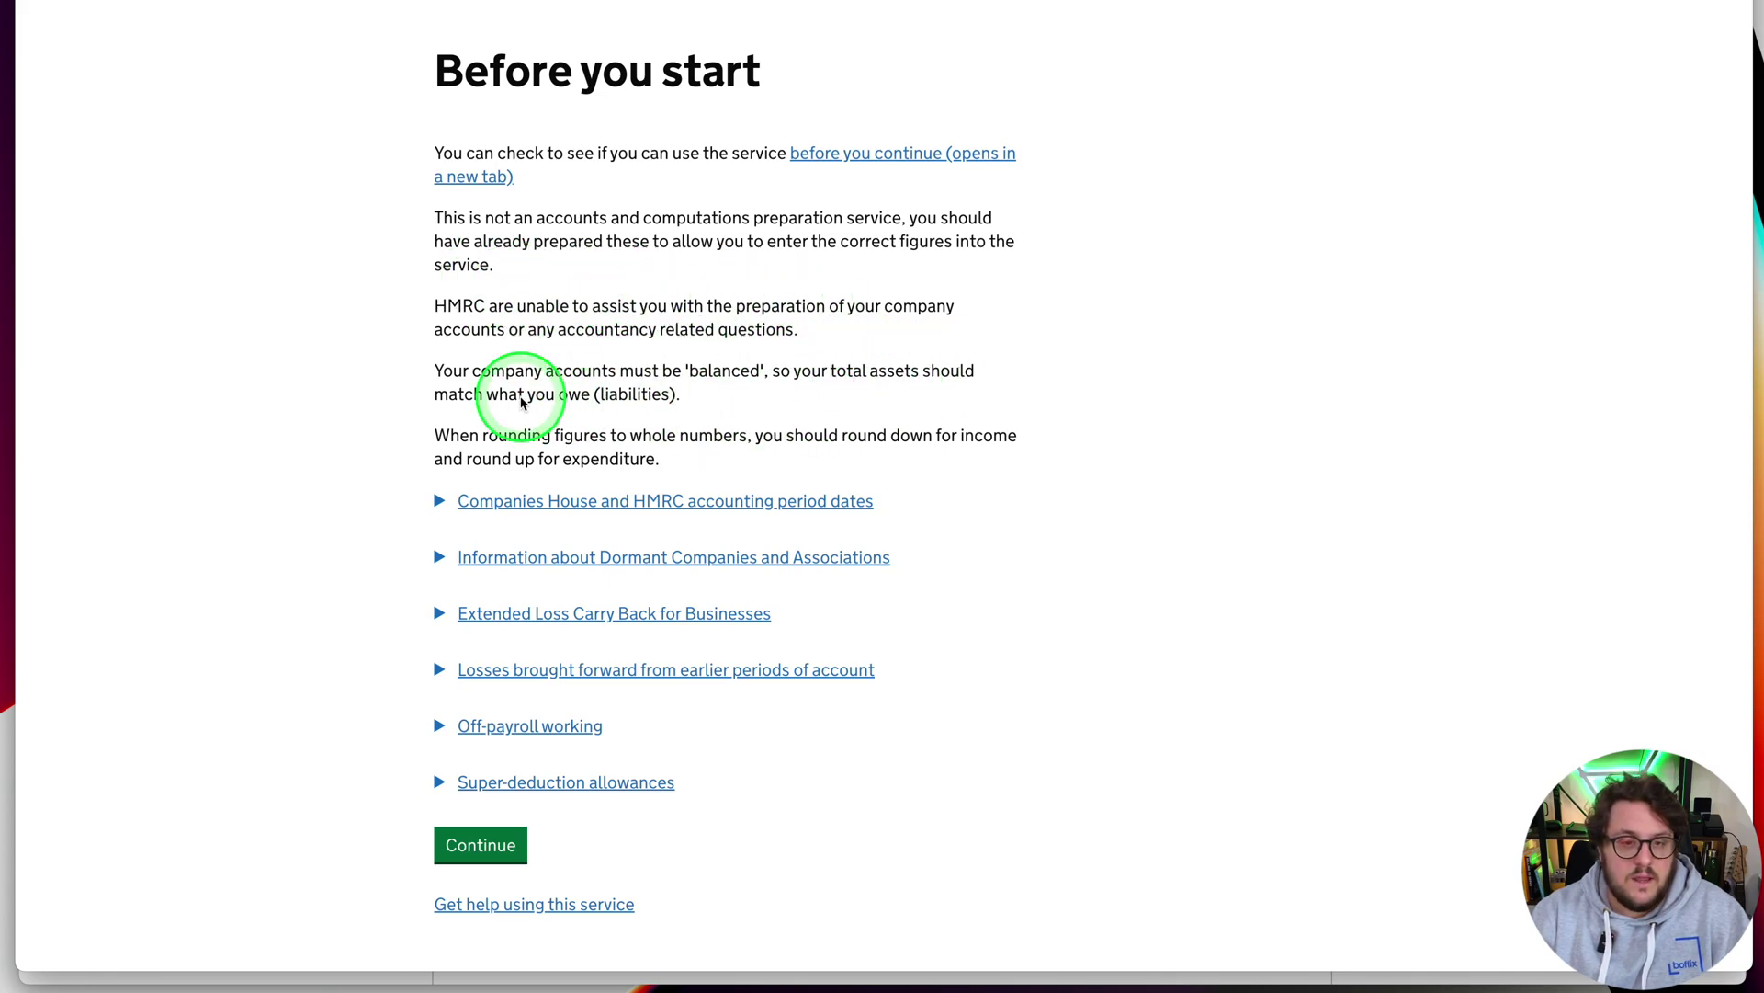
Answer Company, not amending a return, not audited, and Private limited company
left_click(481, 842)
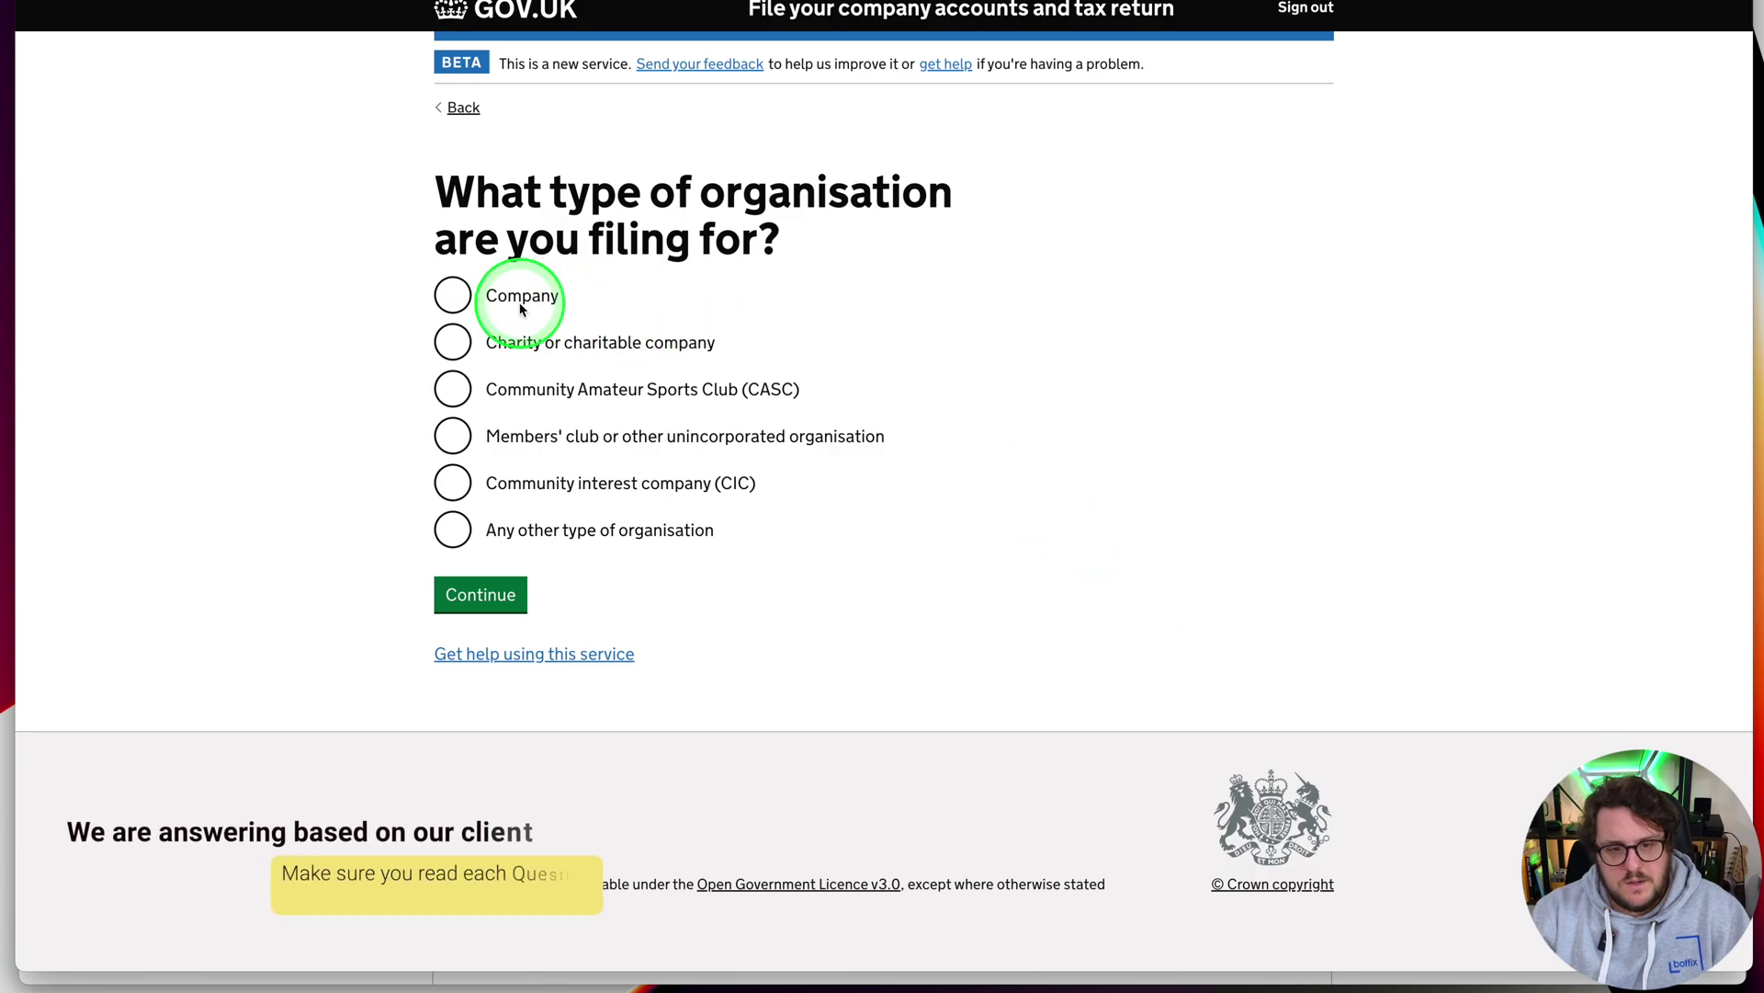
left_click(450, 298)
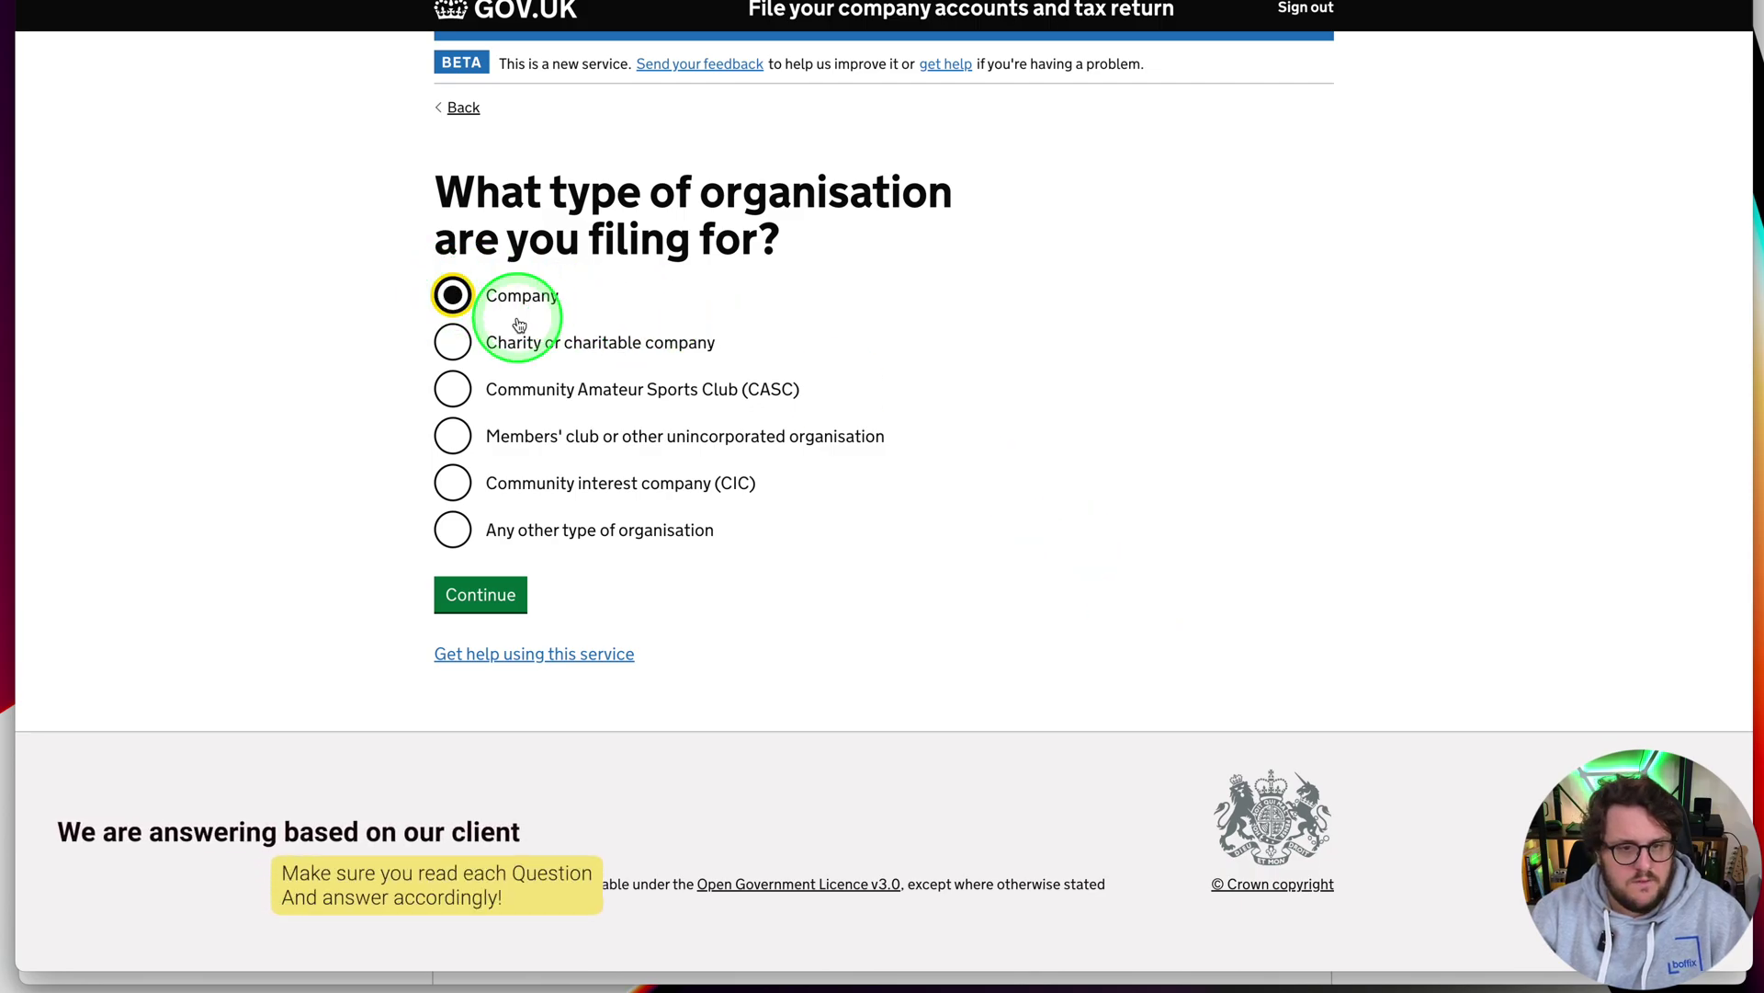
left_click(476, 591)
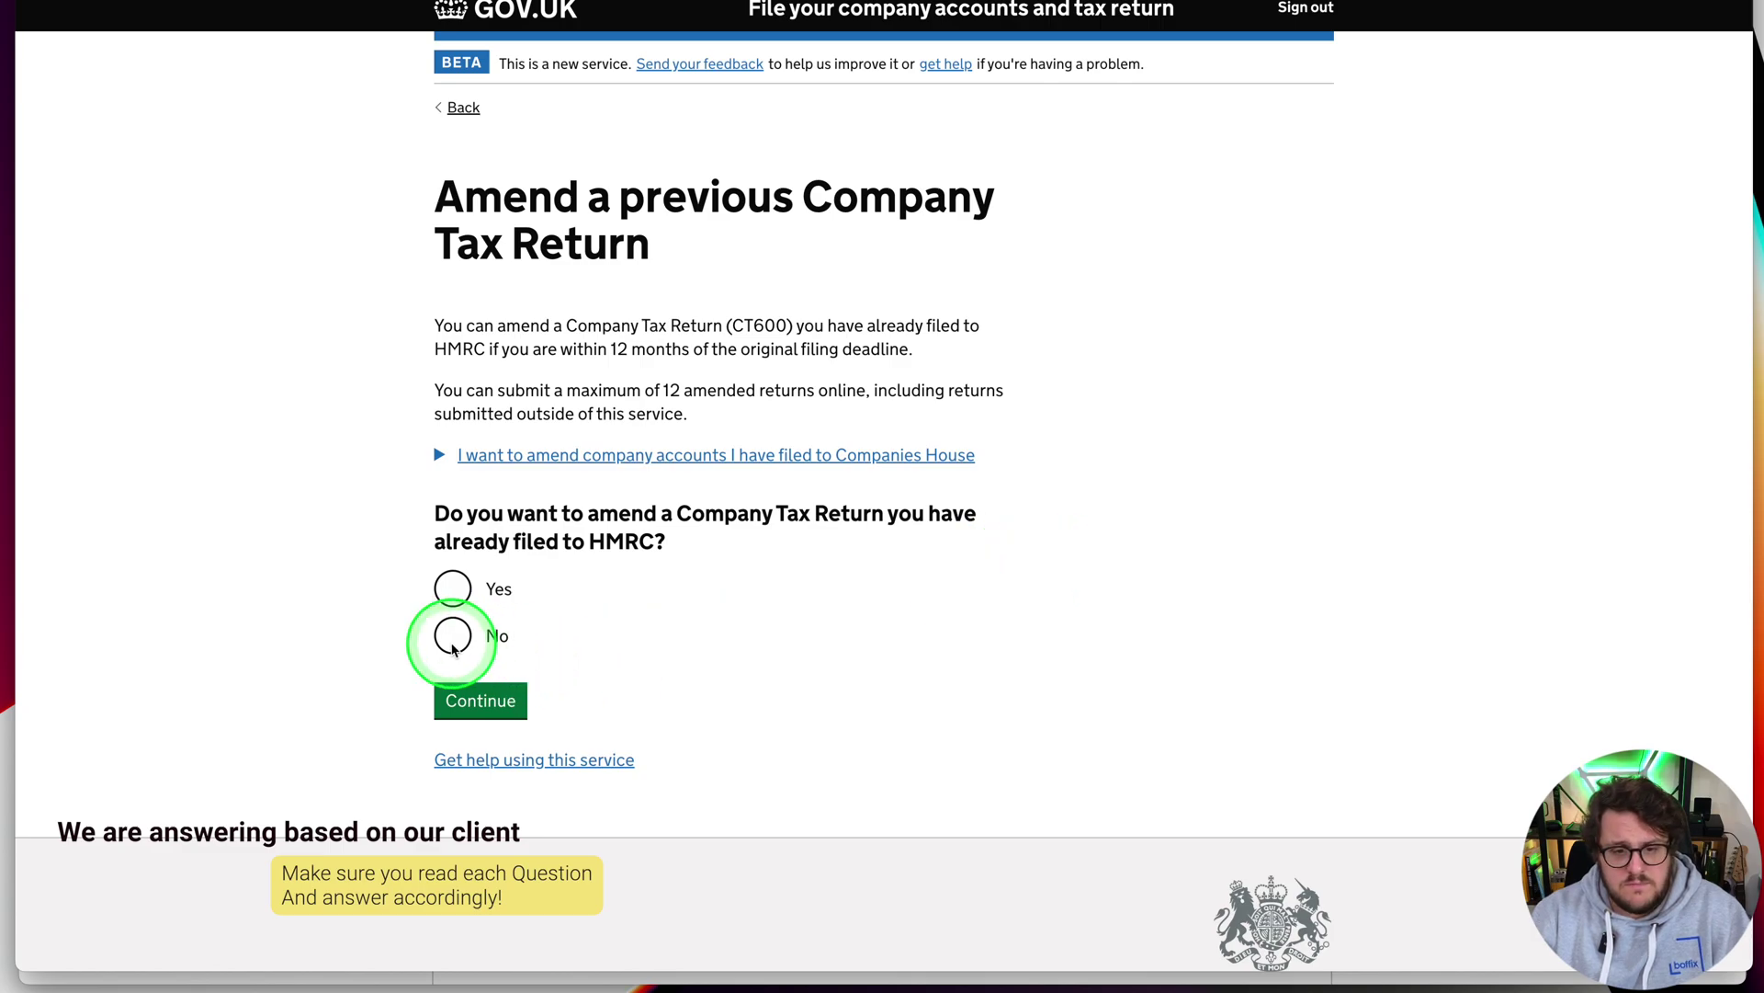
left_click(470, 707)
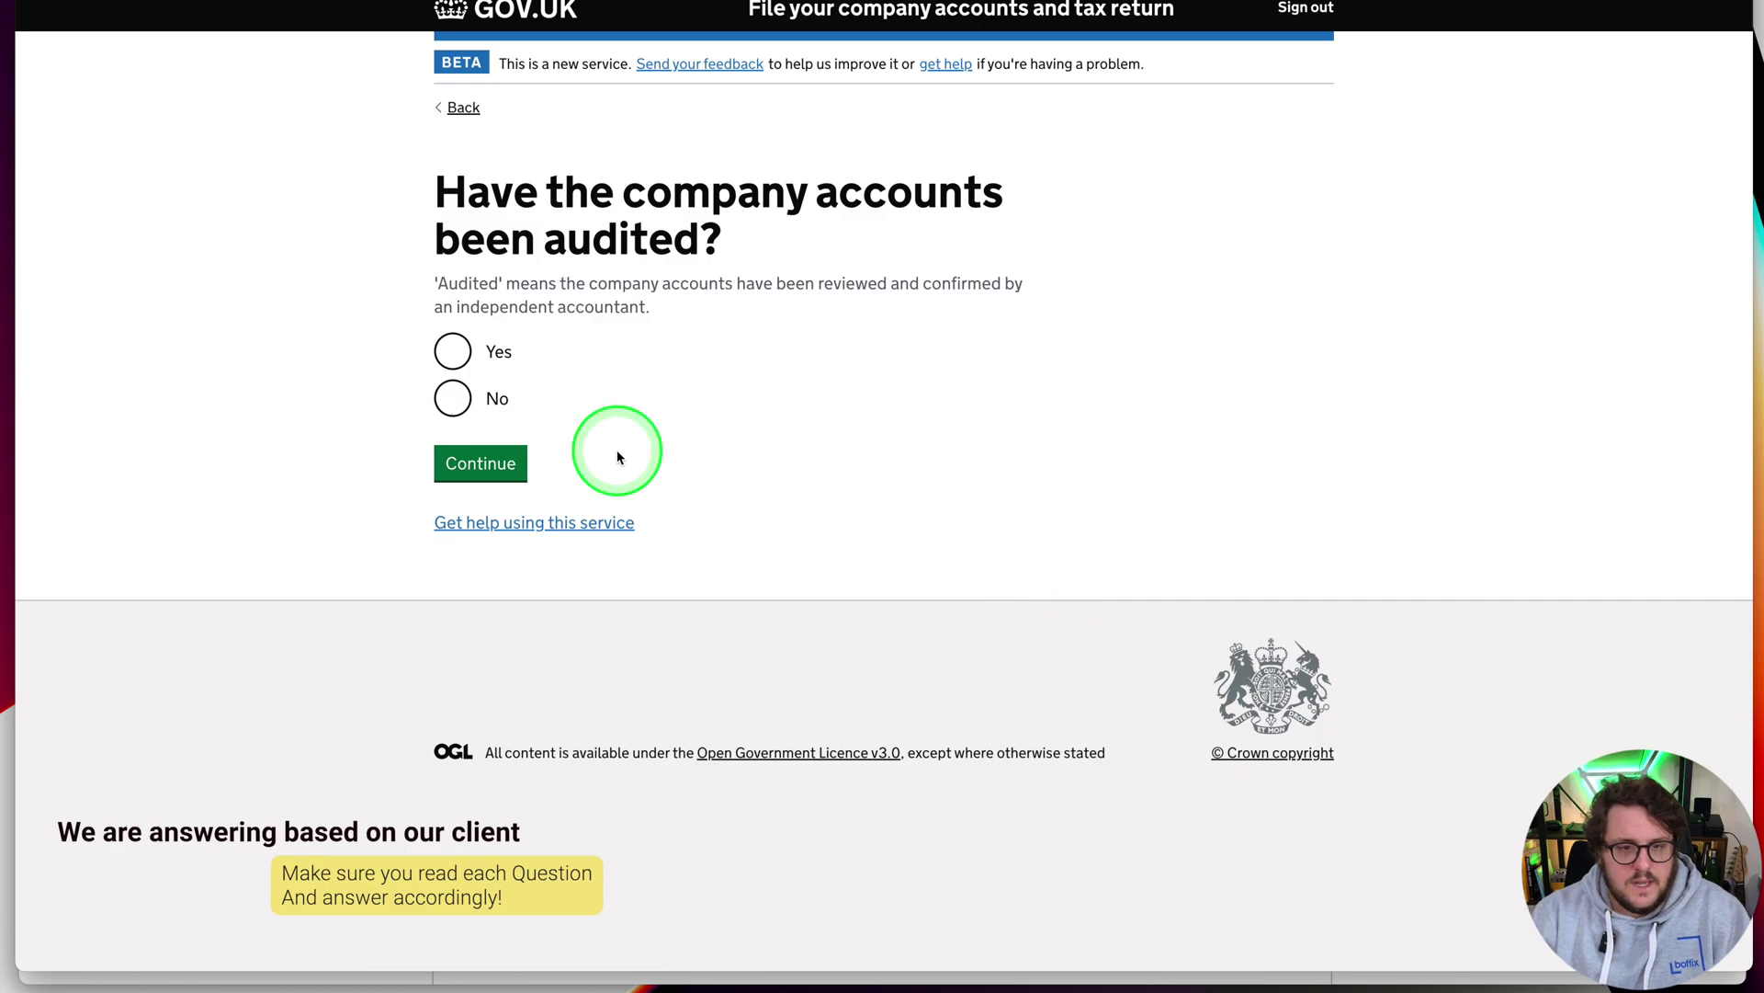
left_click(453, 397)
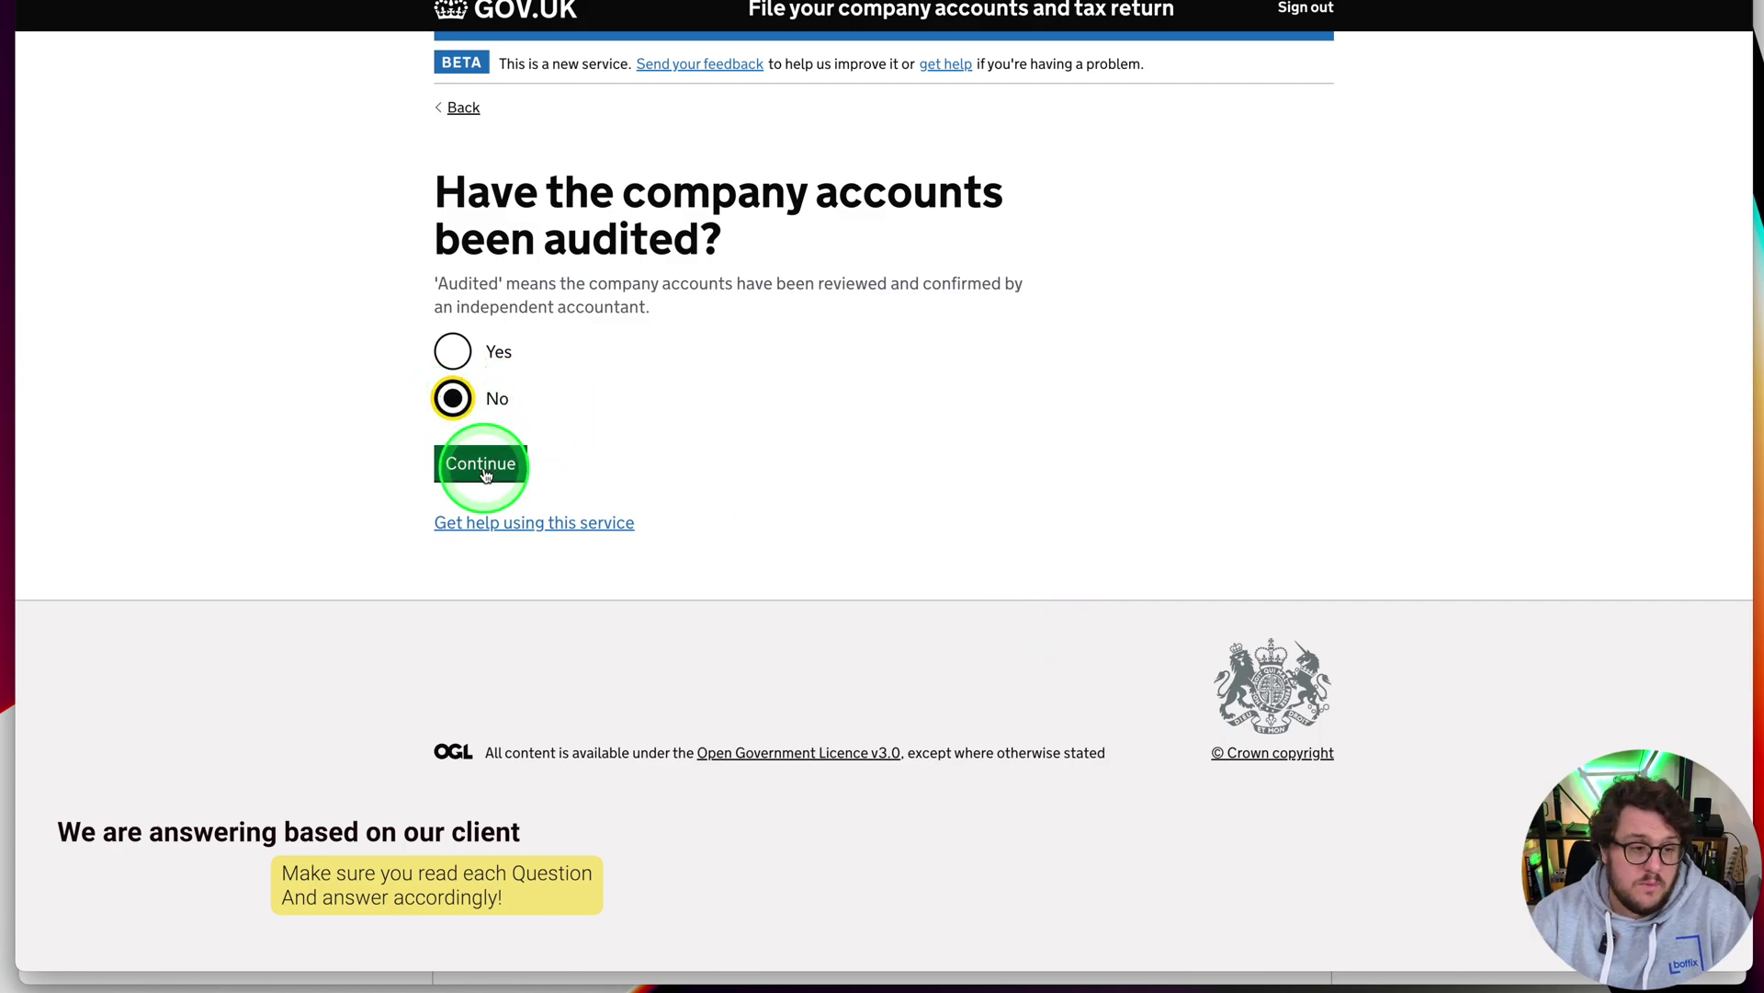
left_click(482, 466)
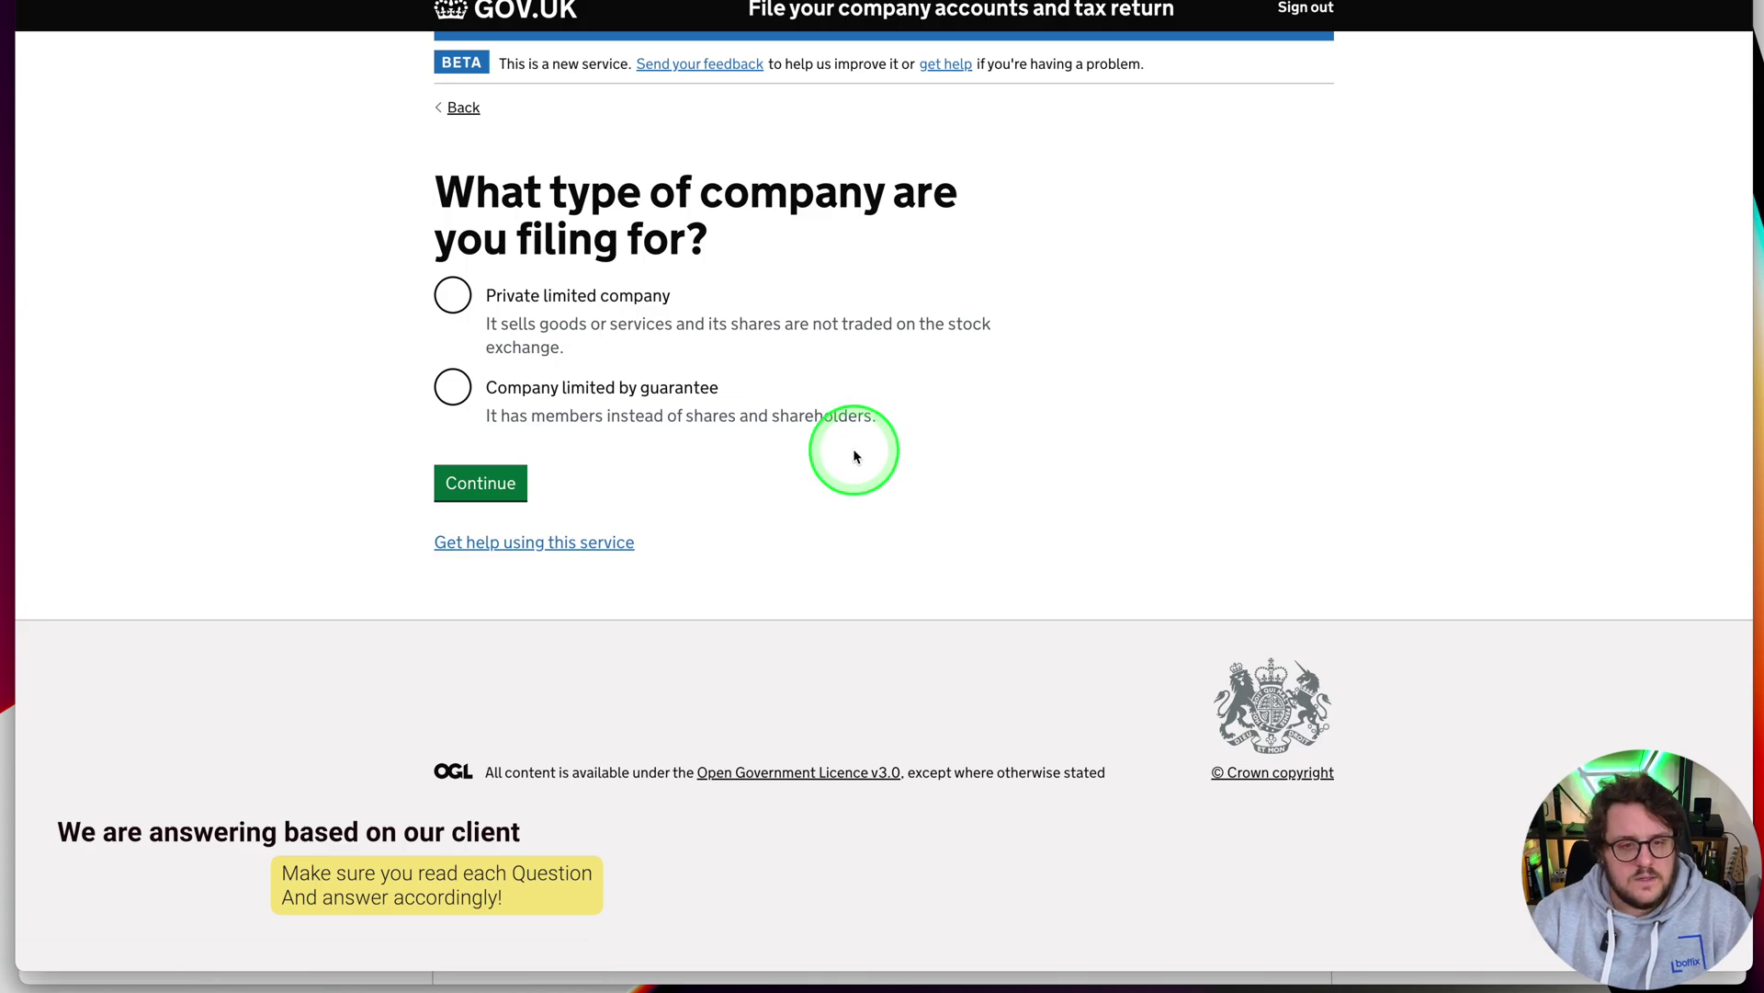
left_click(454, 296)
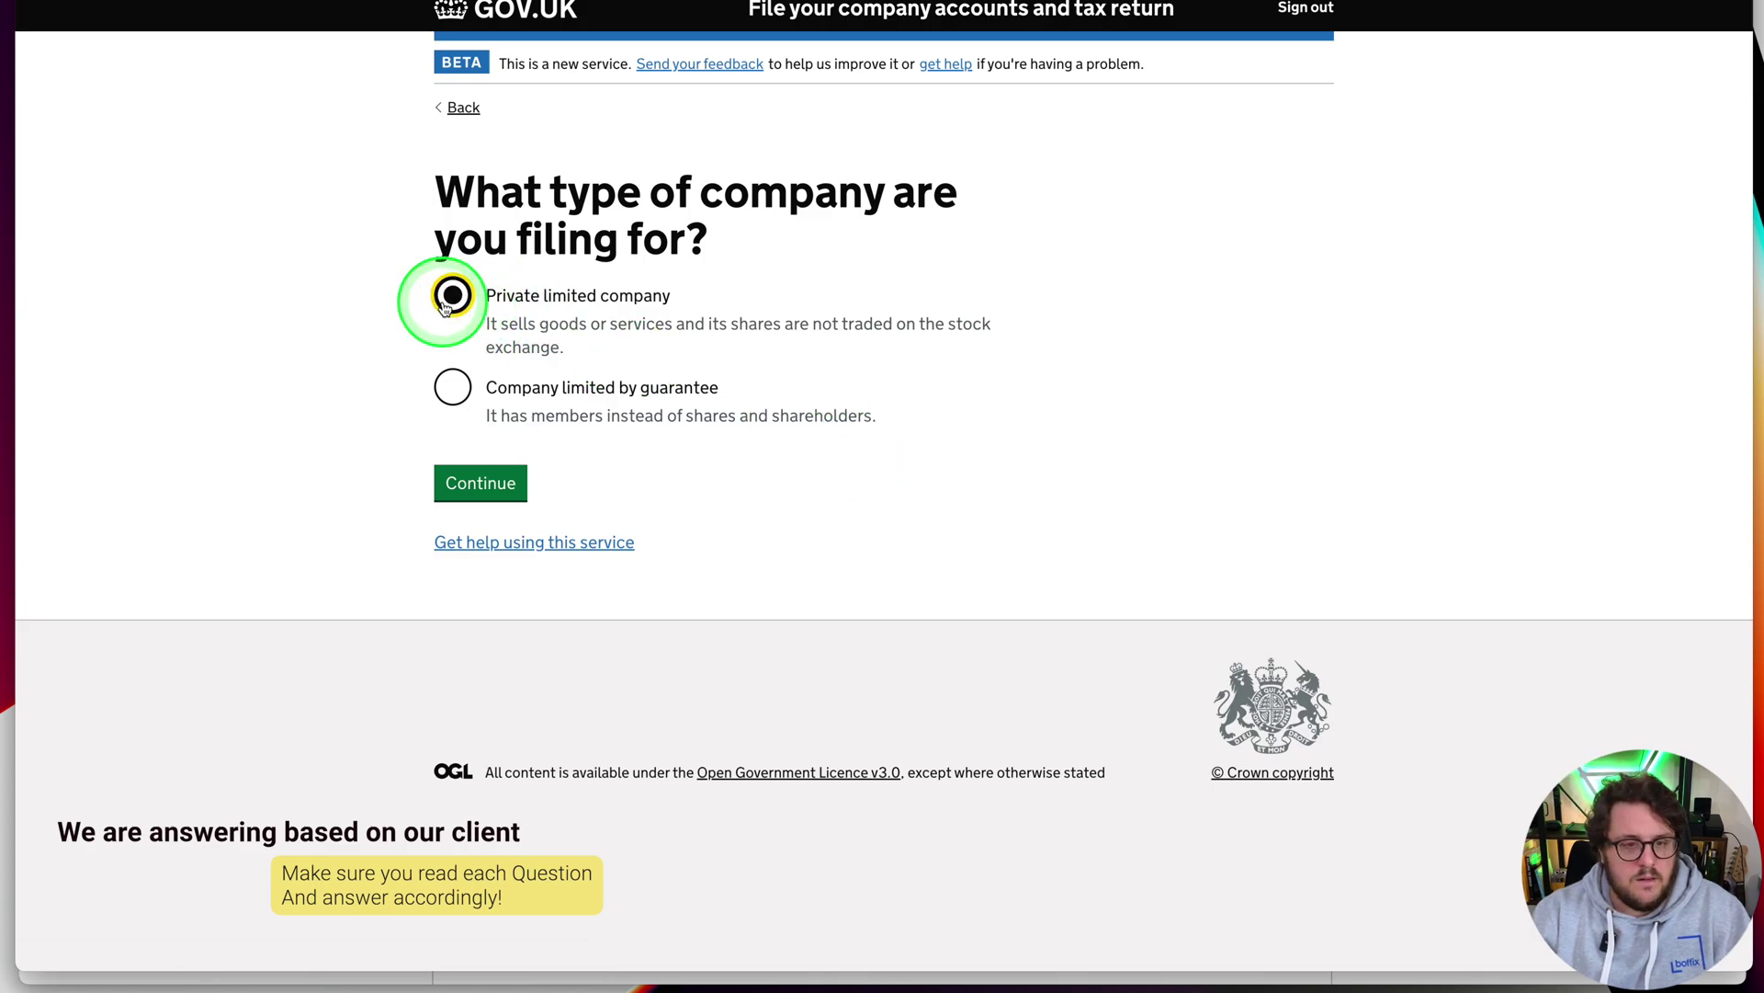
left_click(493, 480)
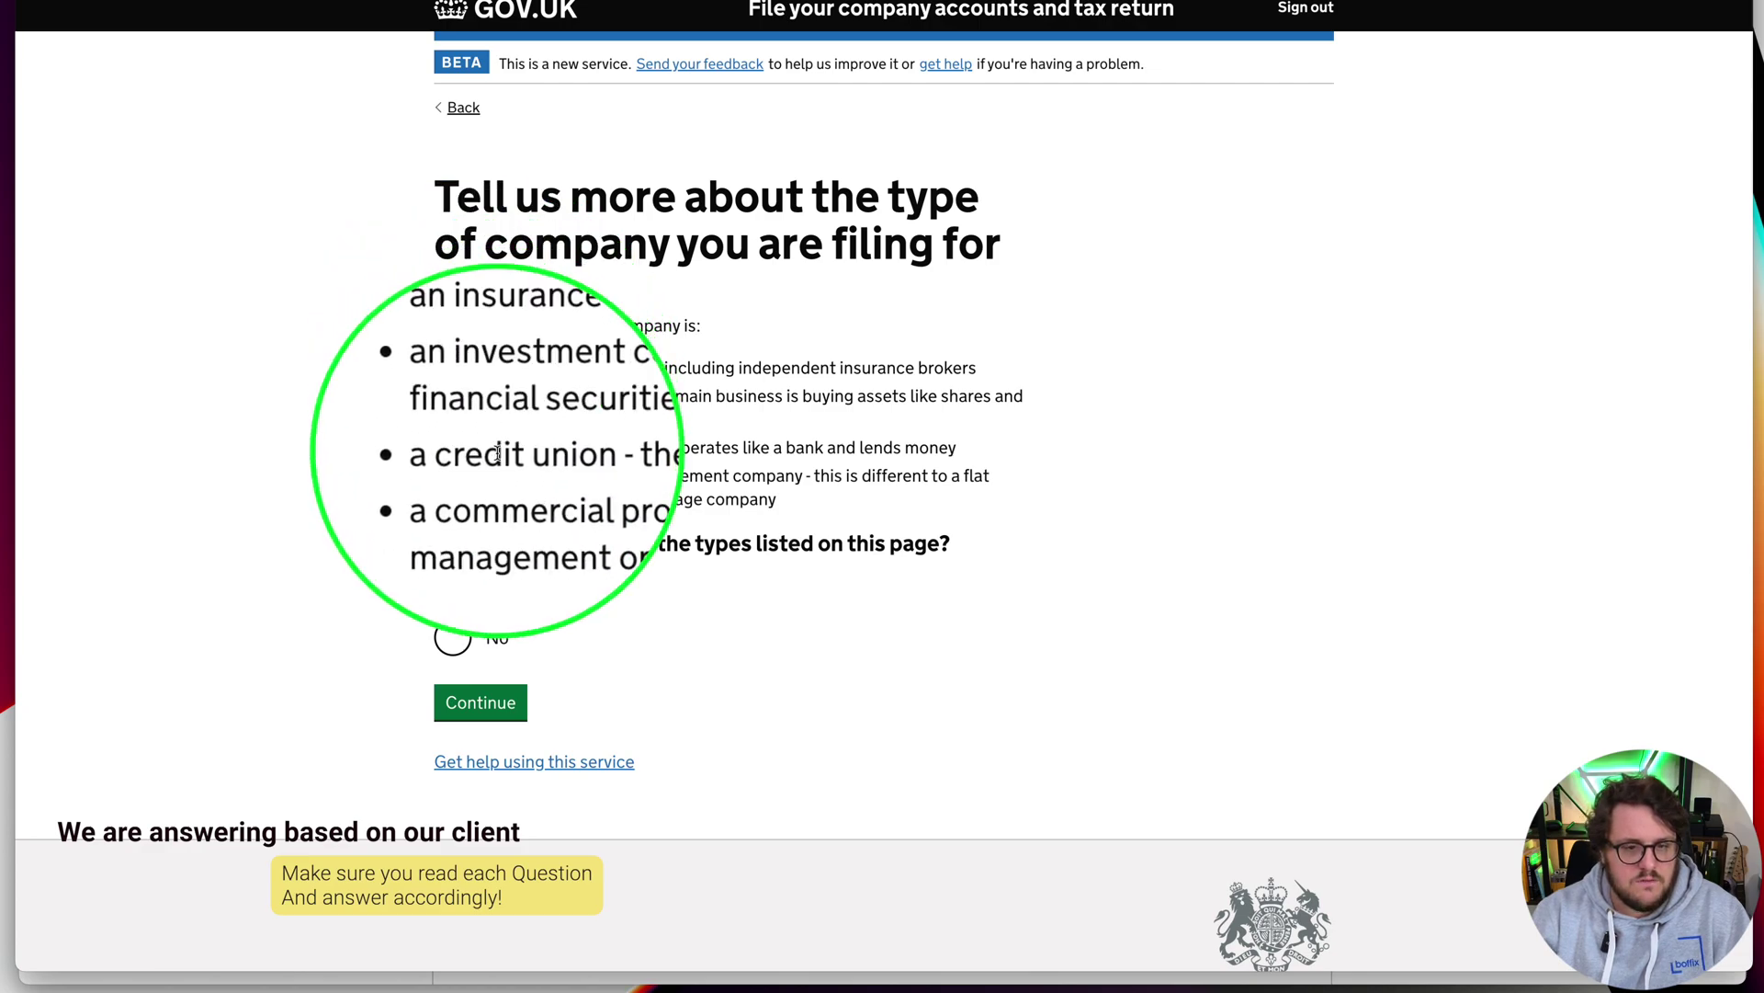
Answer that the company is no special type, not in a group, UK-registered, and not in liquidation
left_click(452, 643)
left_click(476, 699)
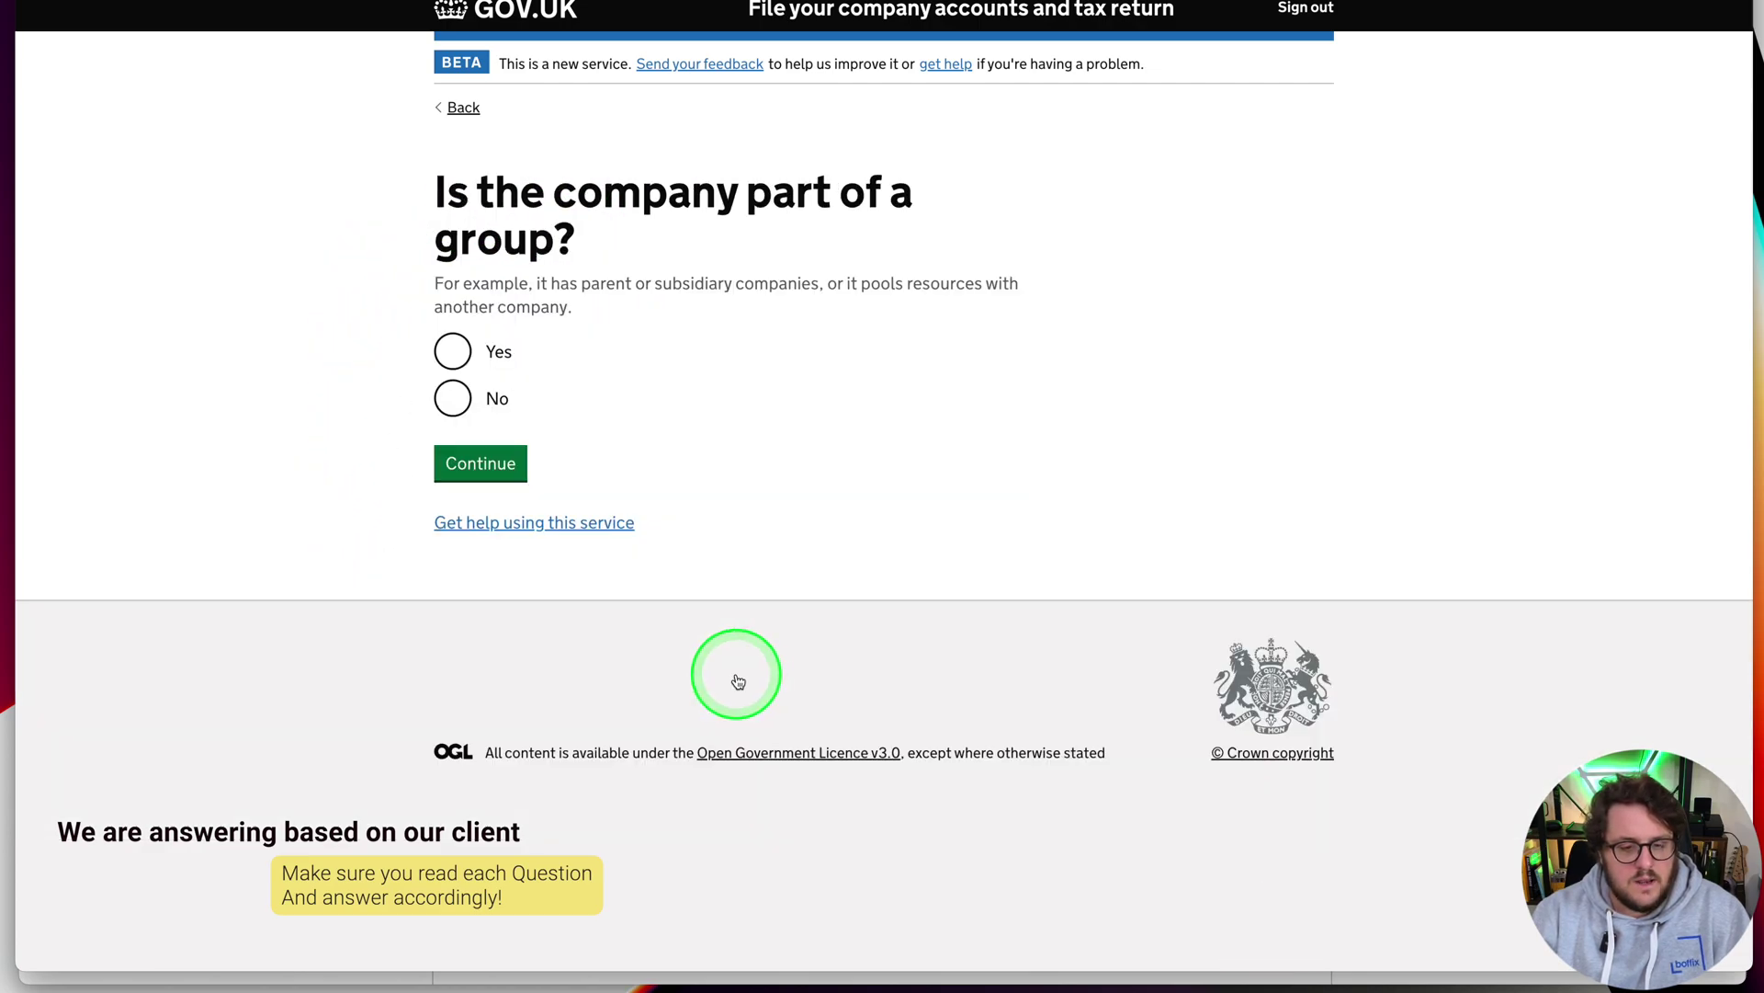
left_click(453, 398)
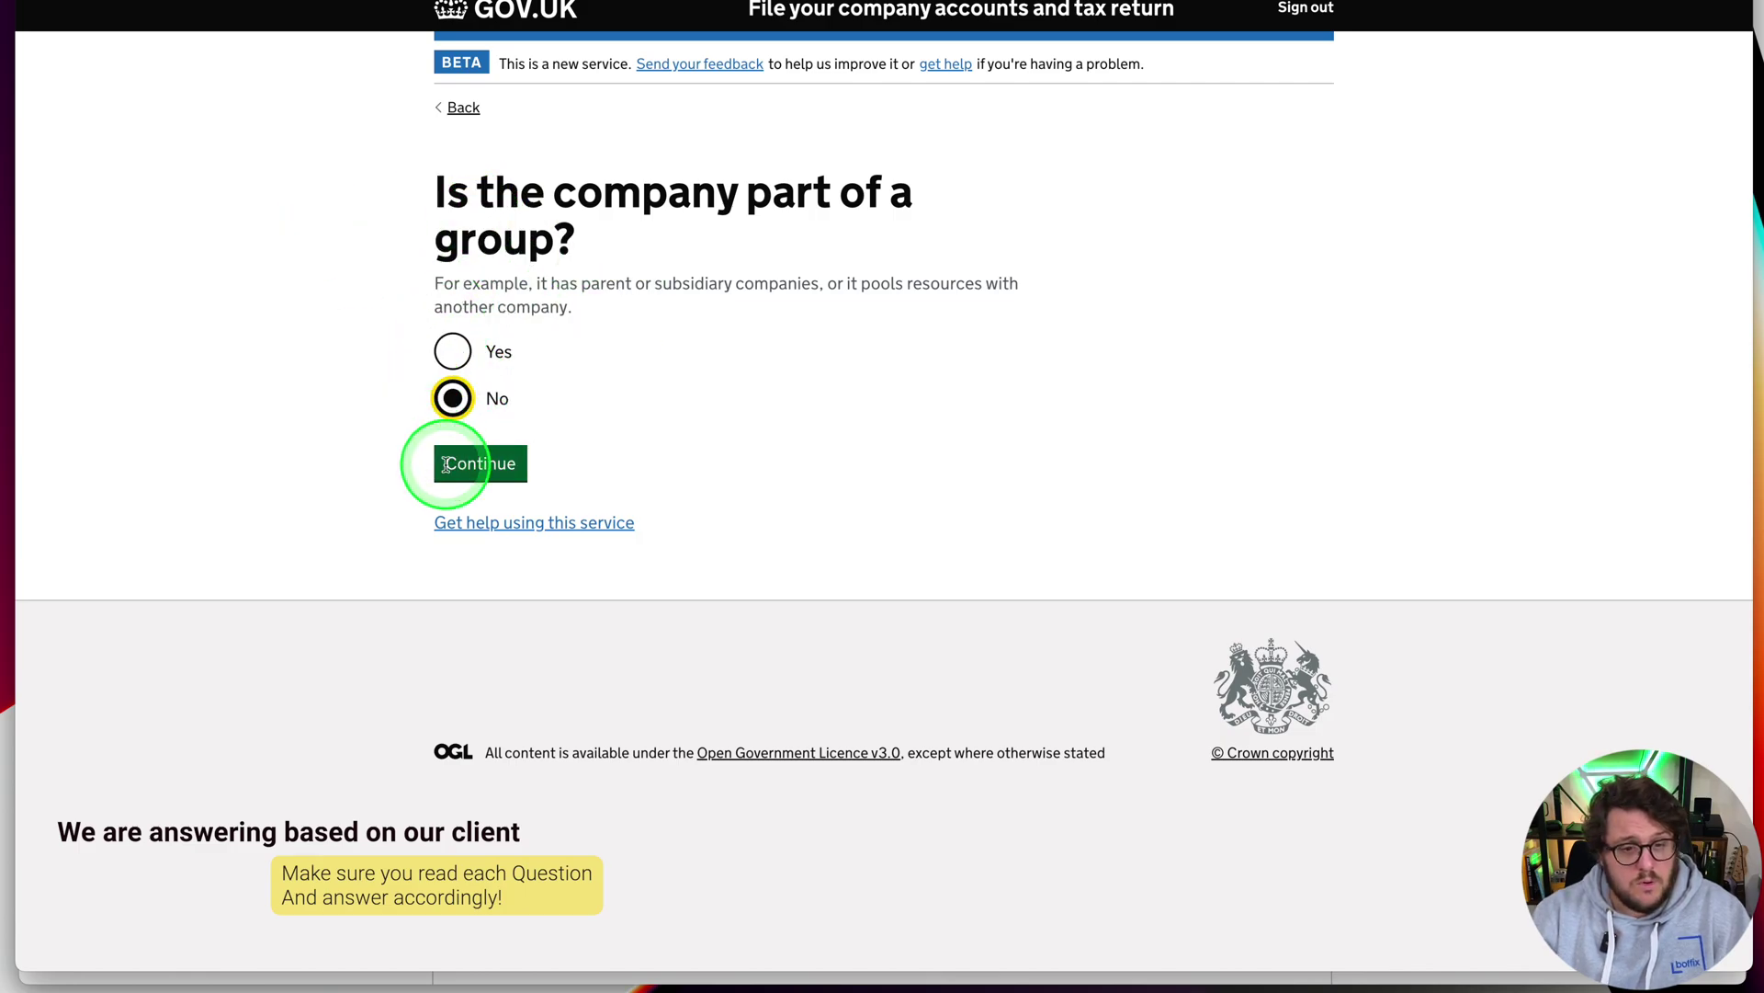
left_click(480, 464)
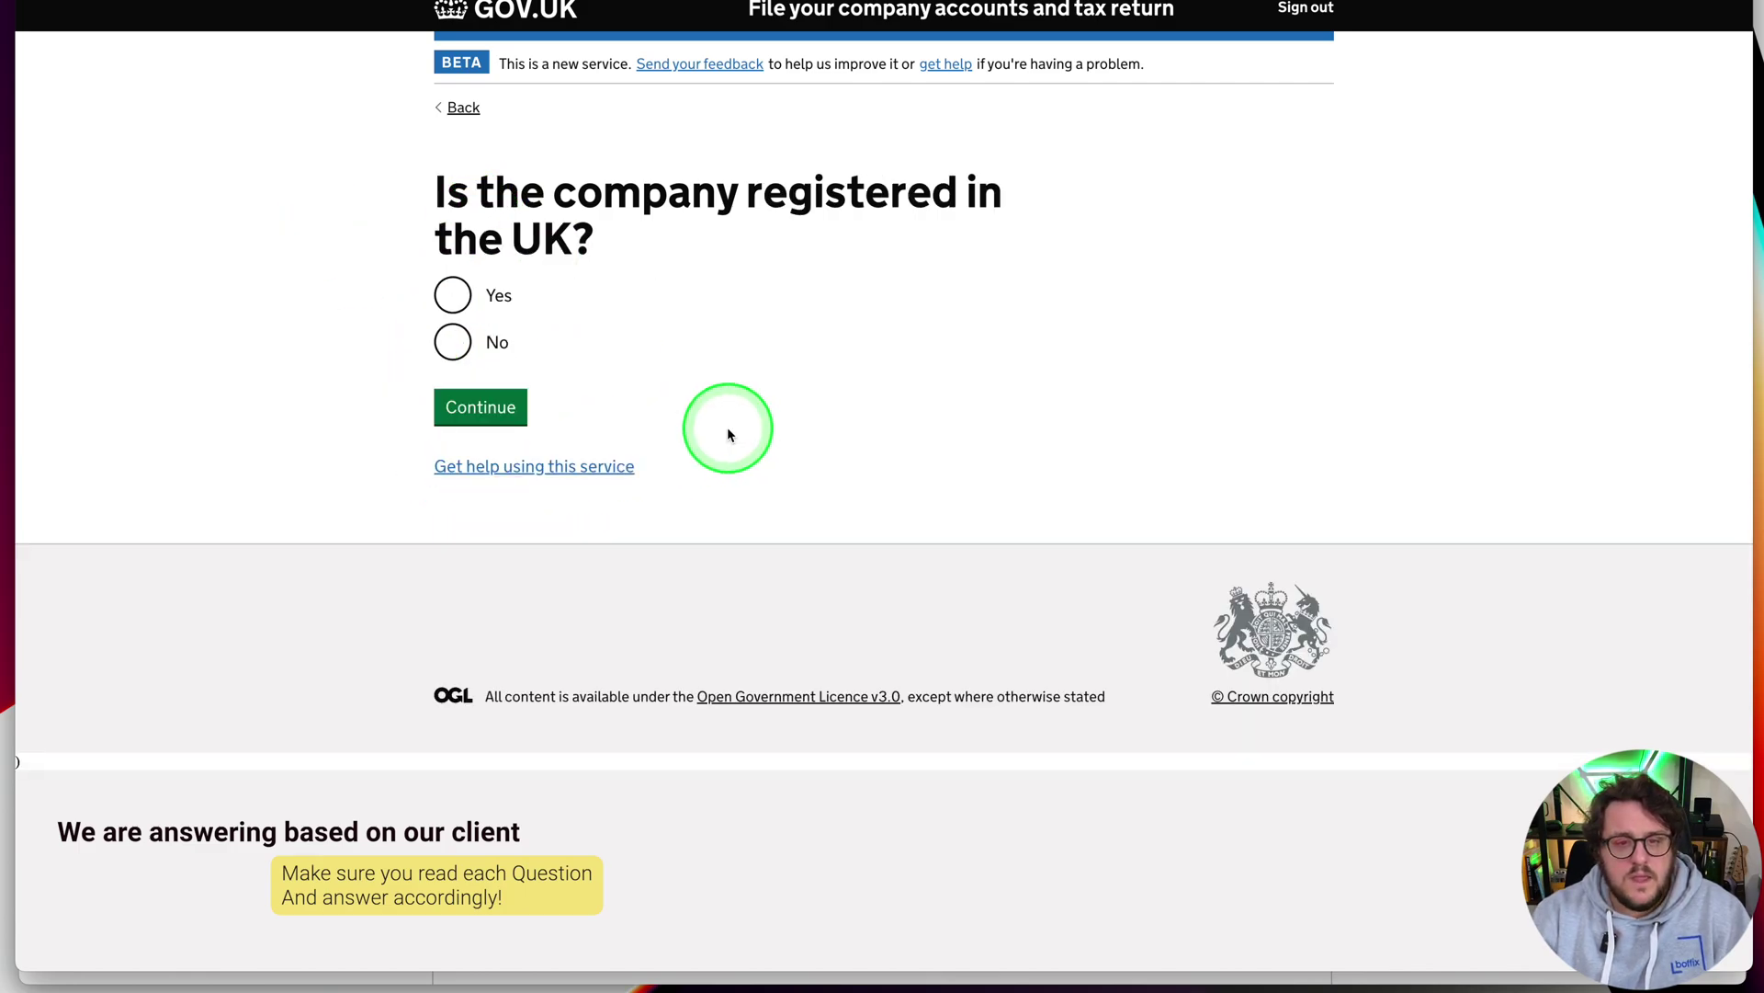
left_click(461, 292)
left_click(503, 402)
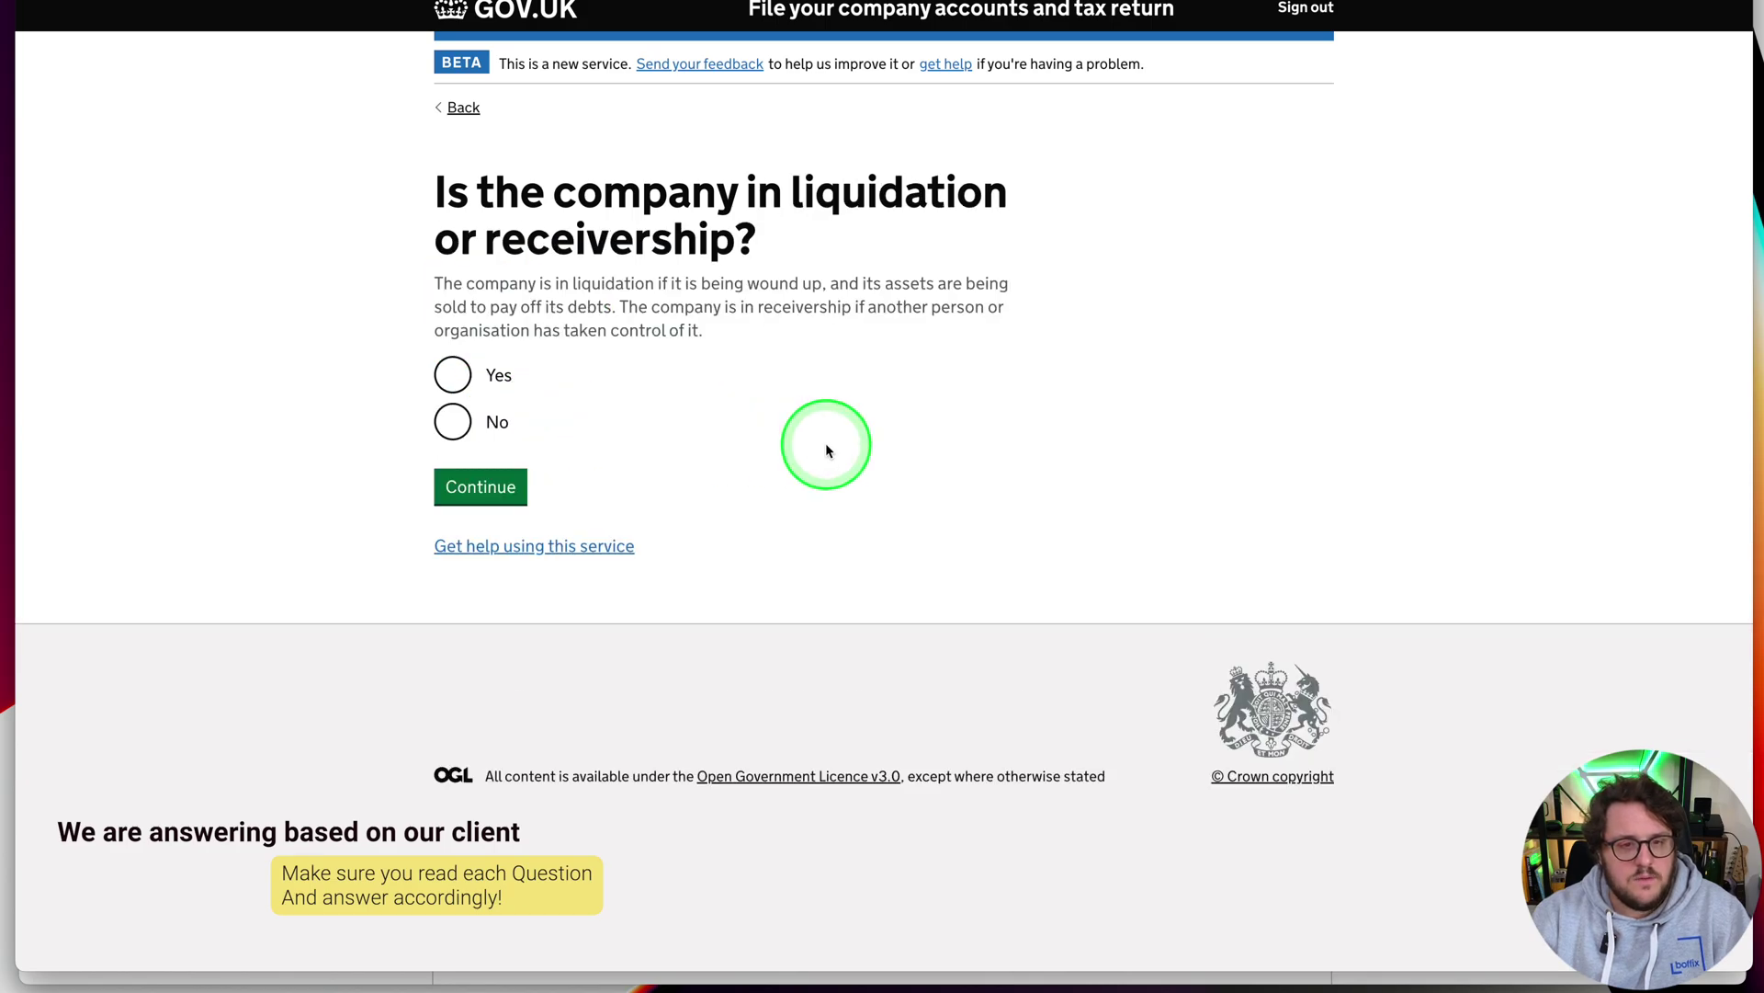
left_click(453, 421)
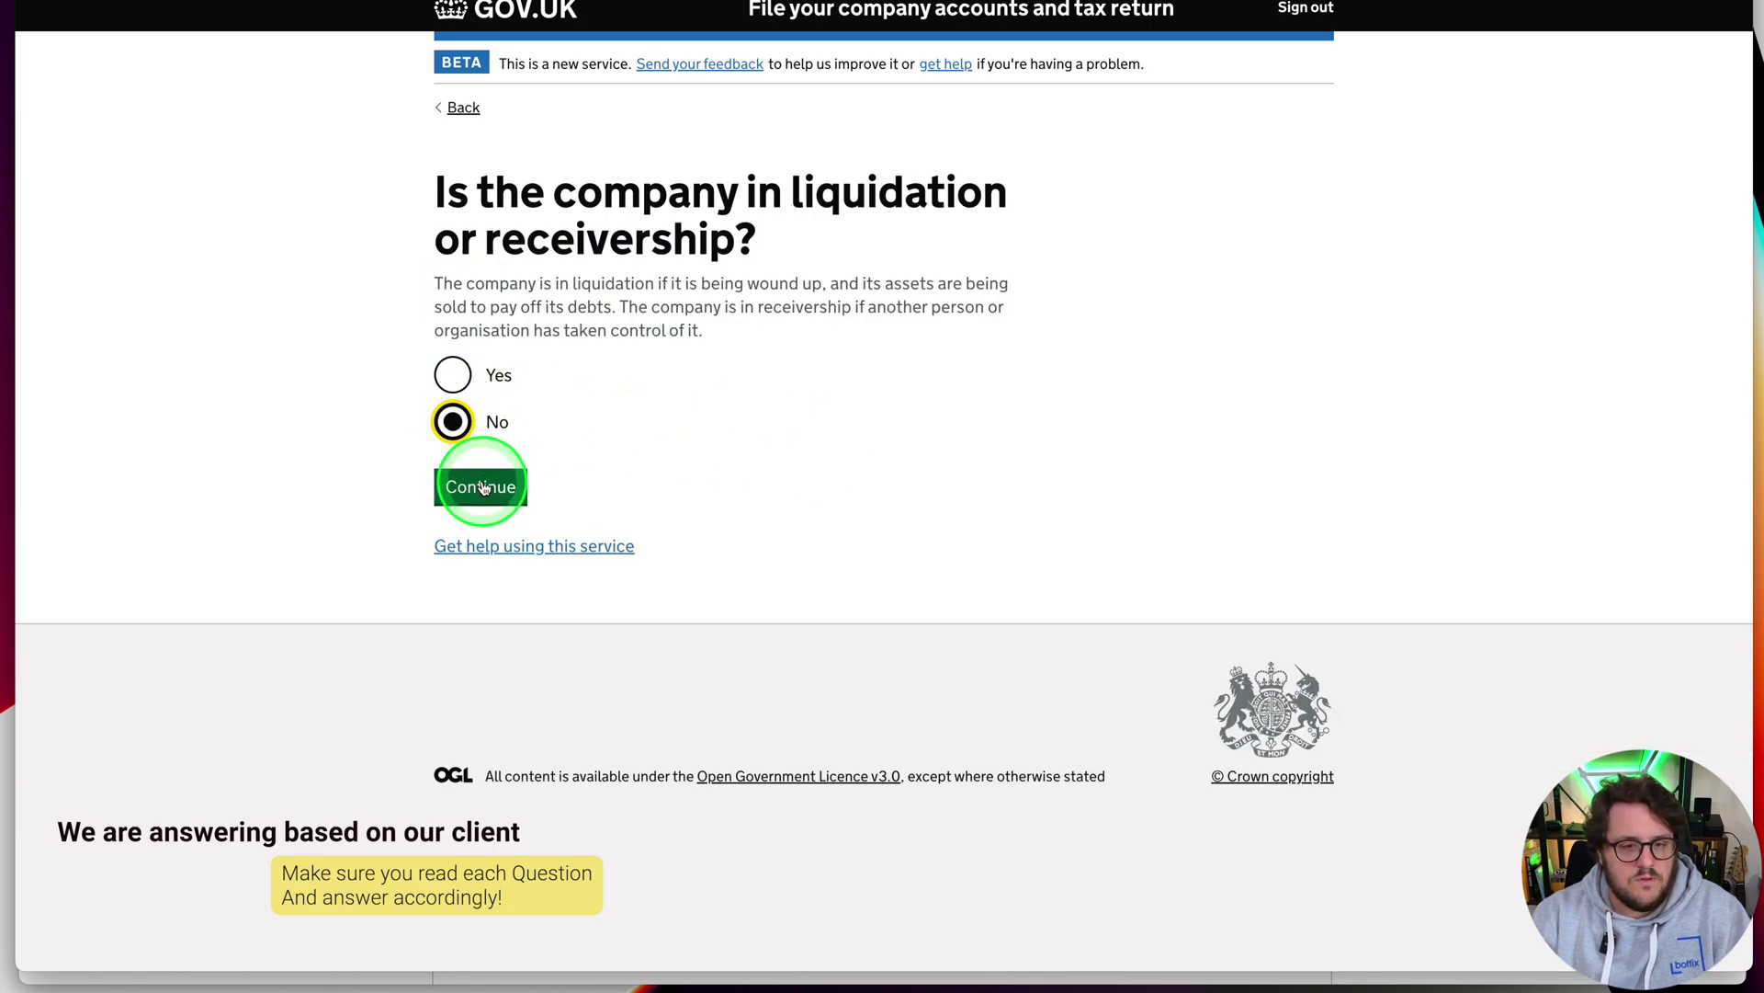
left_click(479, 485)
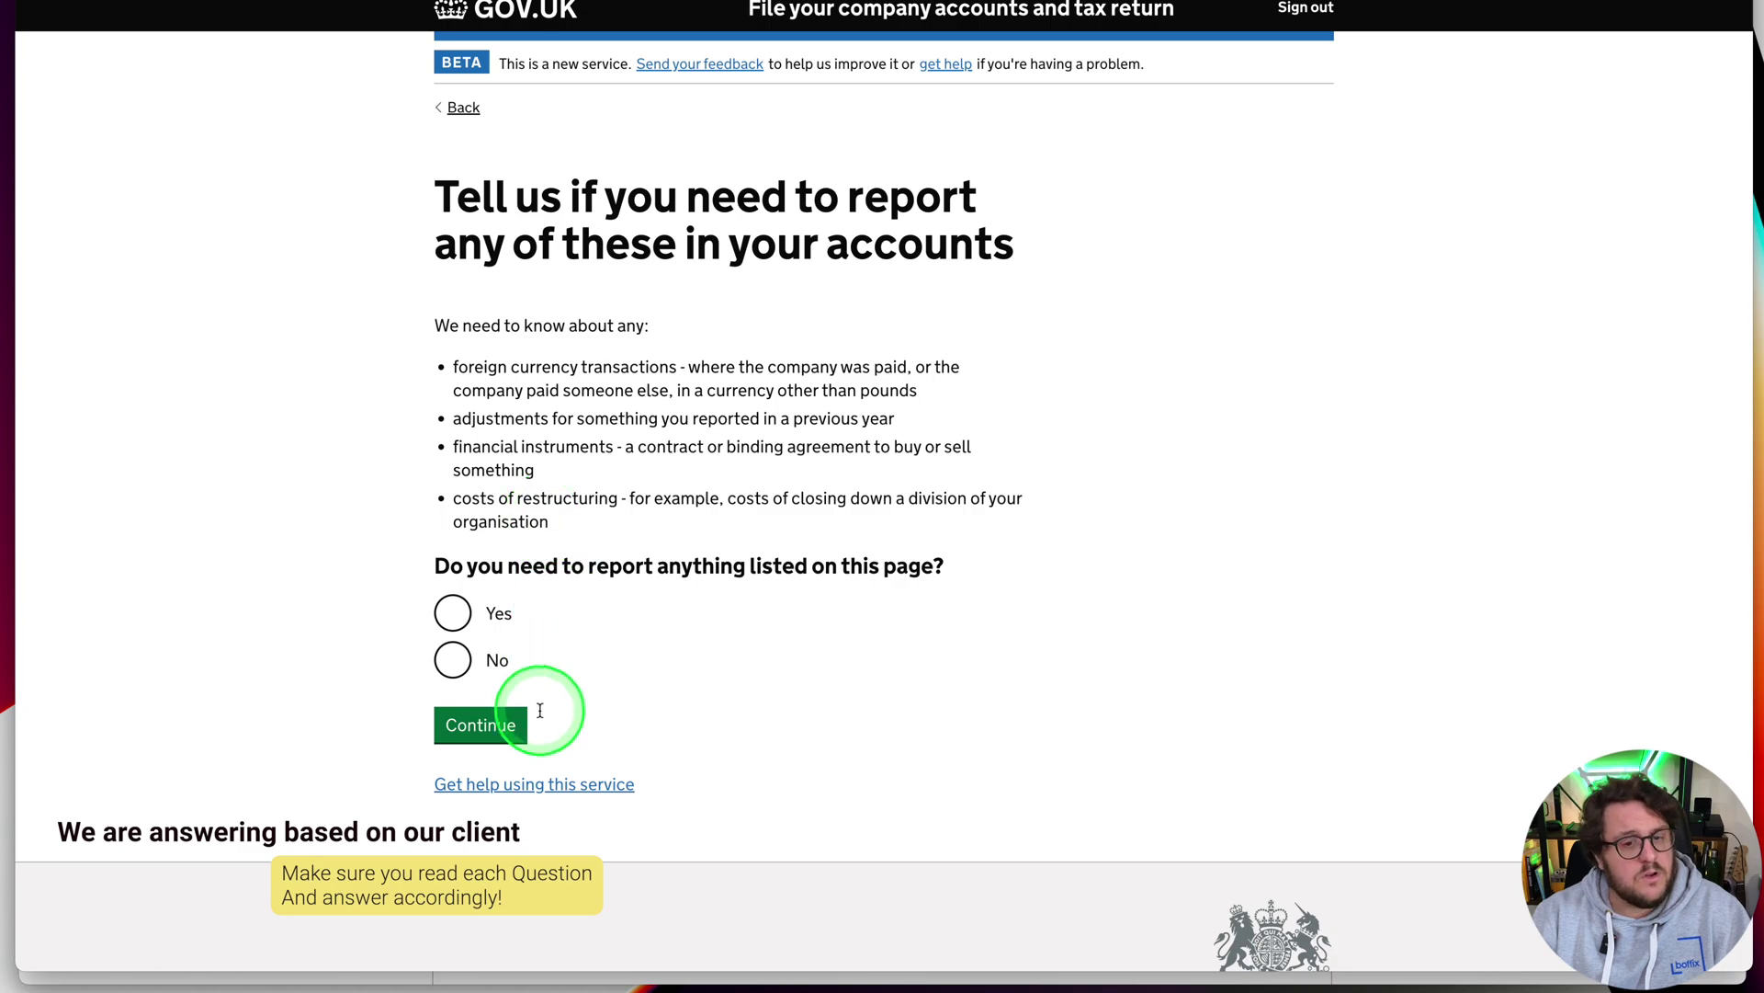
Answer No to reportable items, shares income, investment assets and contingent assets
left_click(457, 678)
left_click(481, 724)
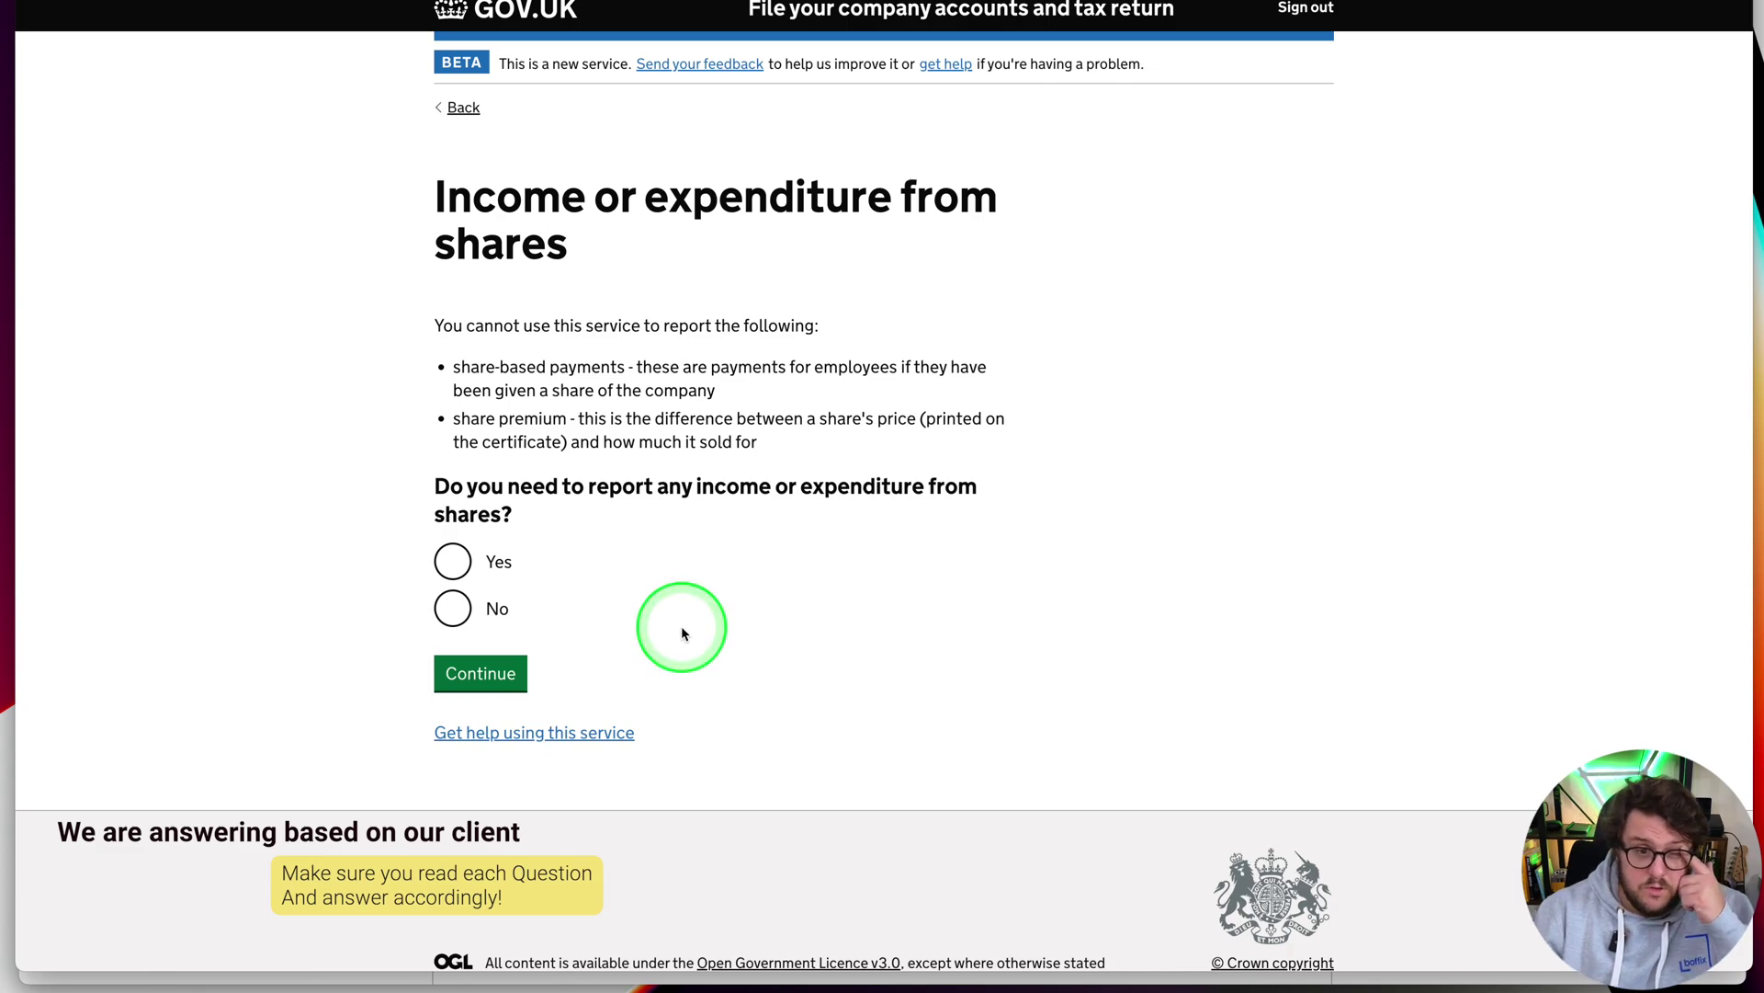
left_click(453, 608)
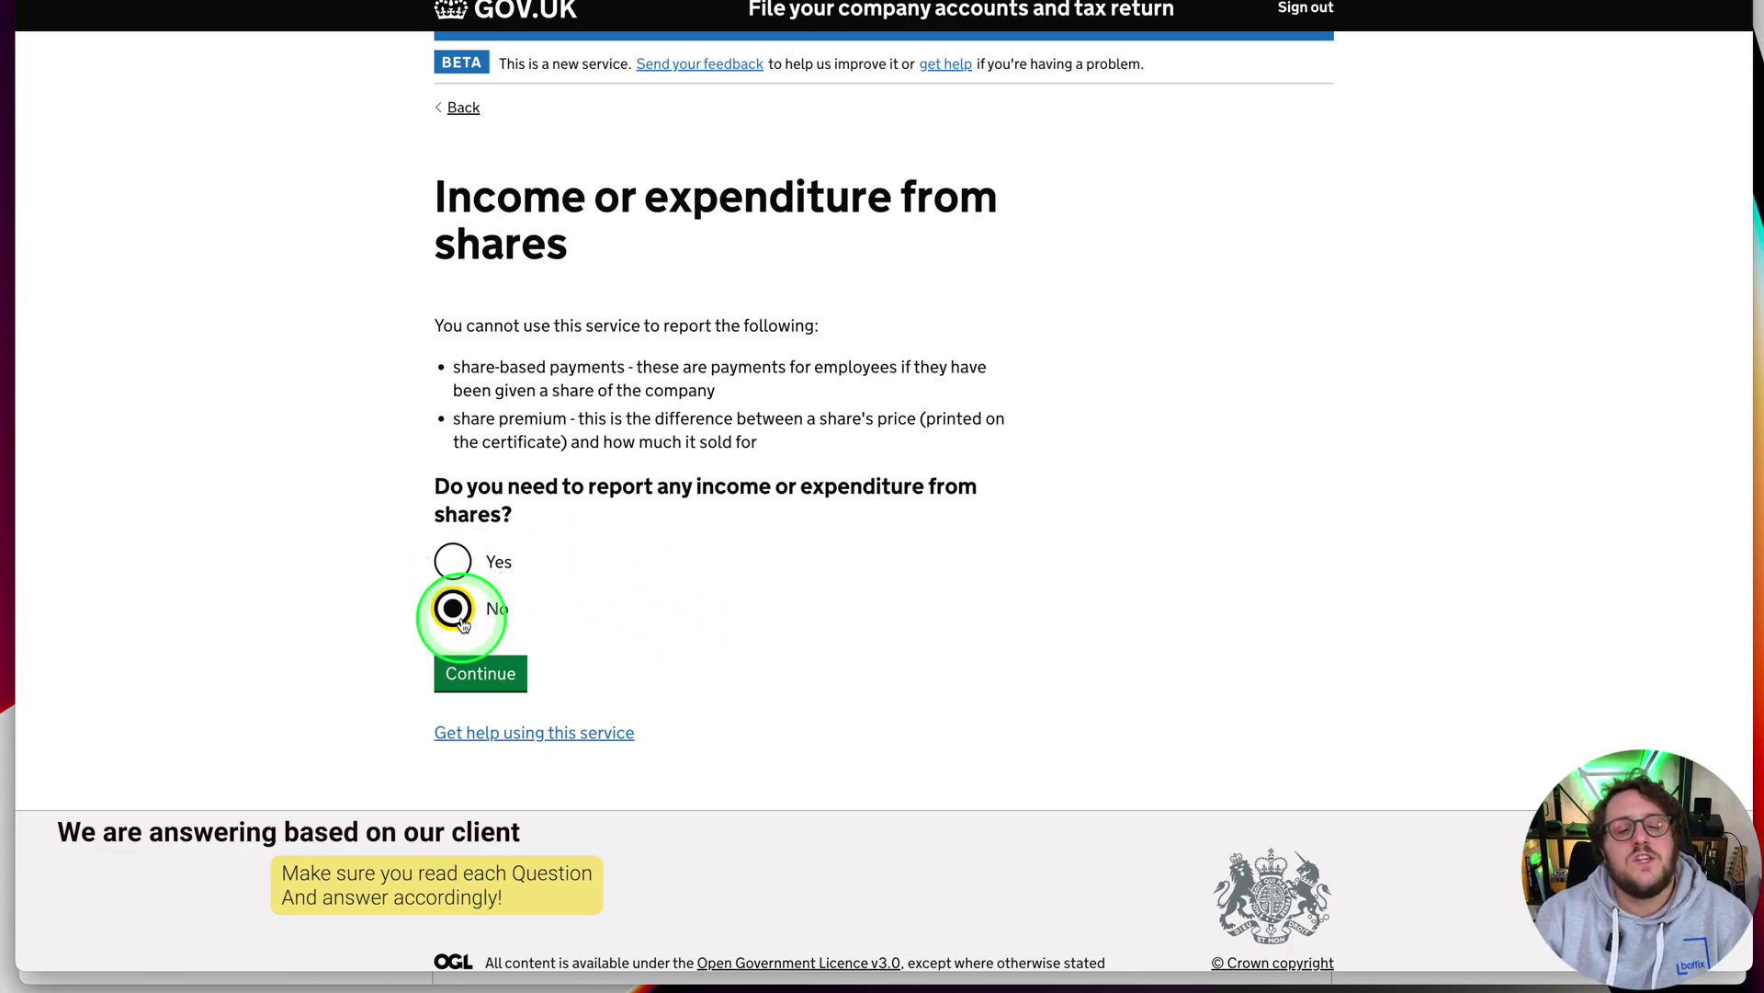
left_click(490, 676)
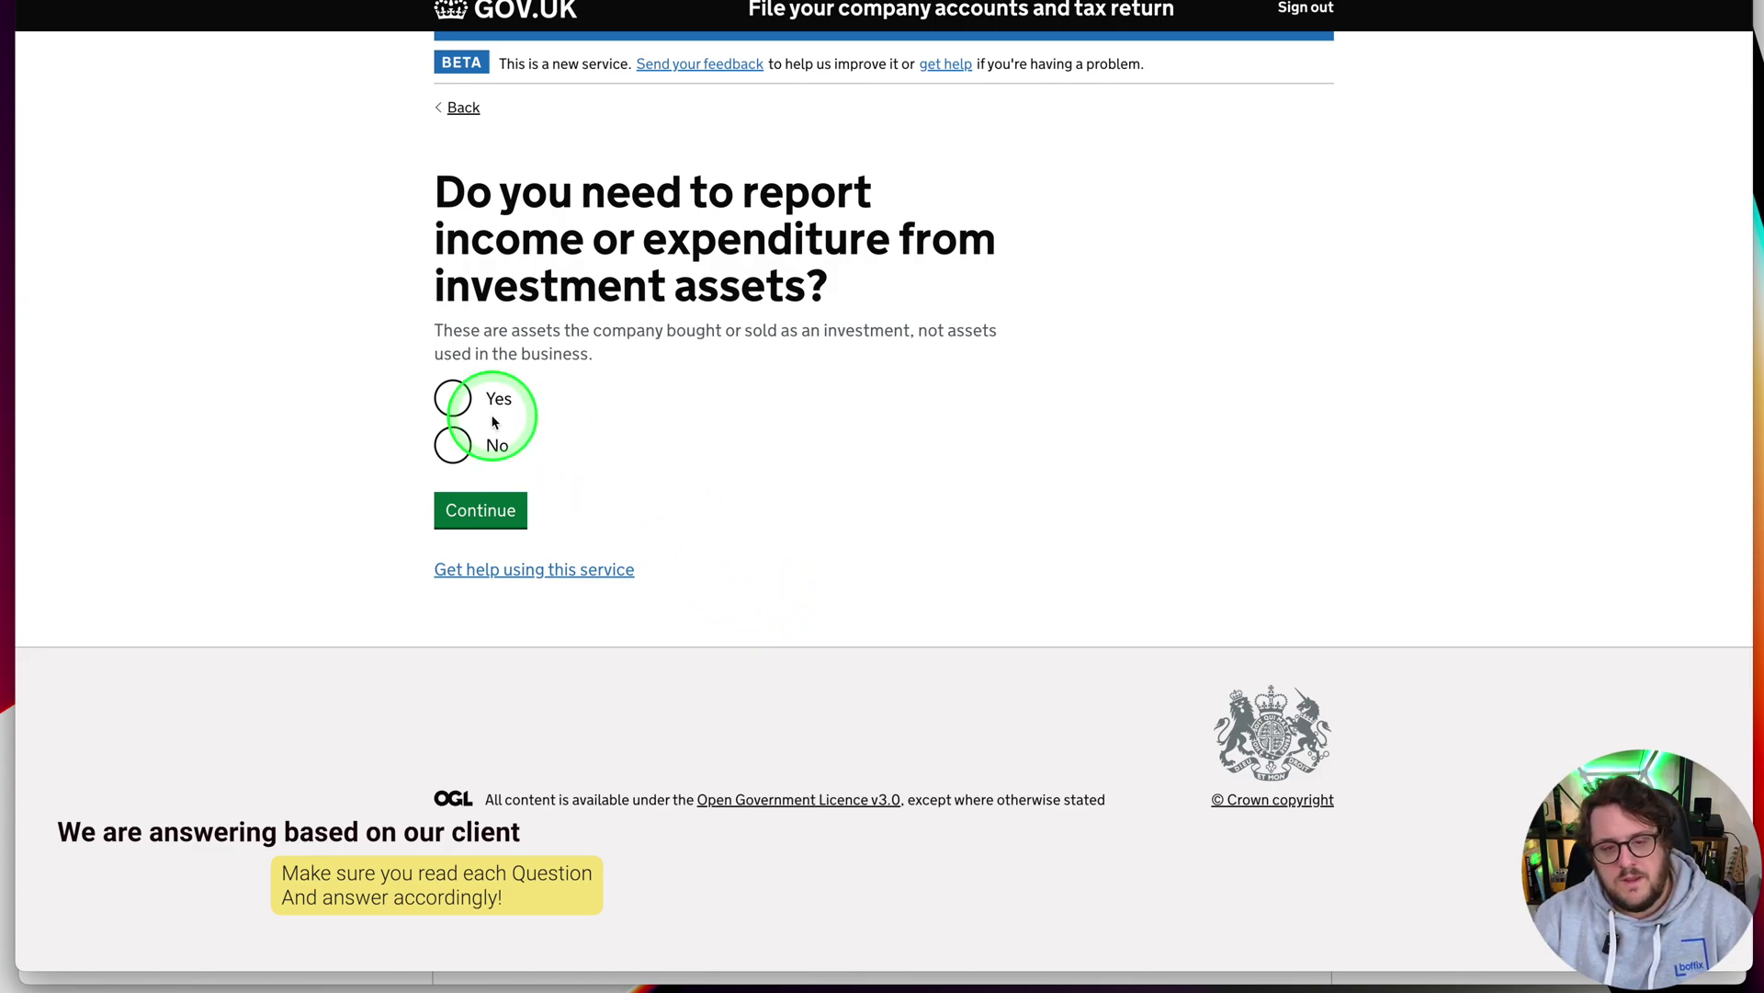
left_click(452, 451)
left_click(481, 512)
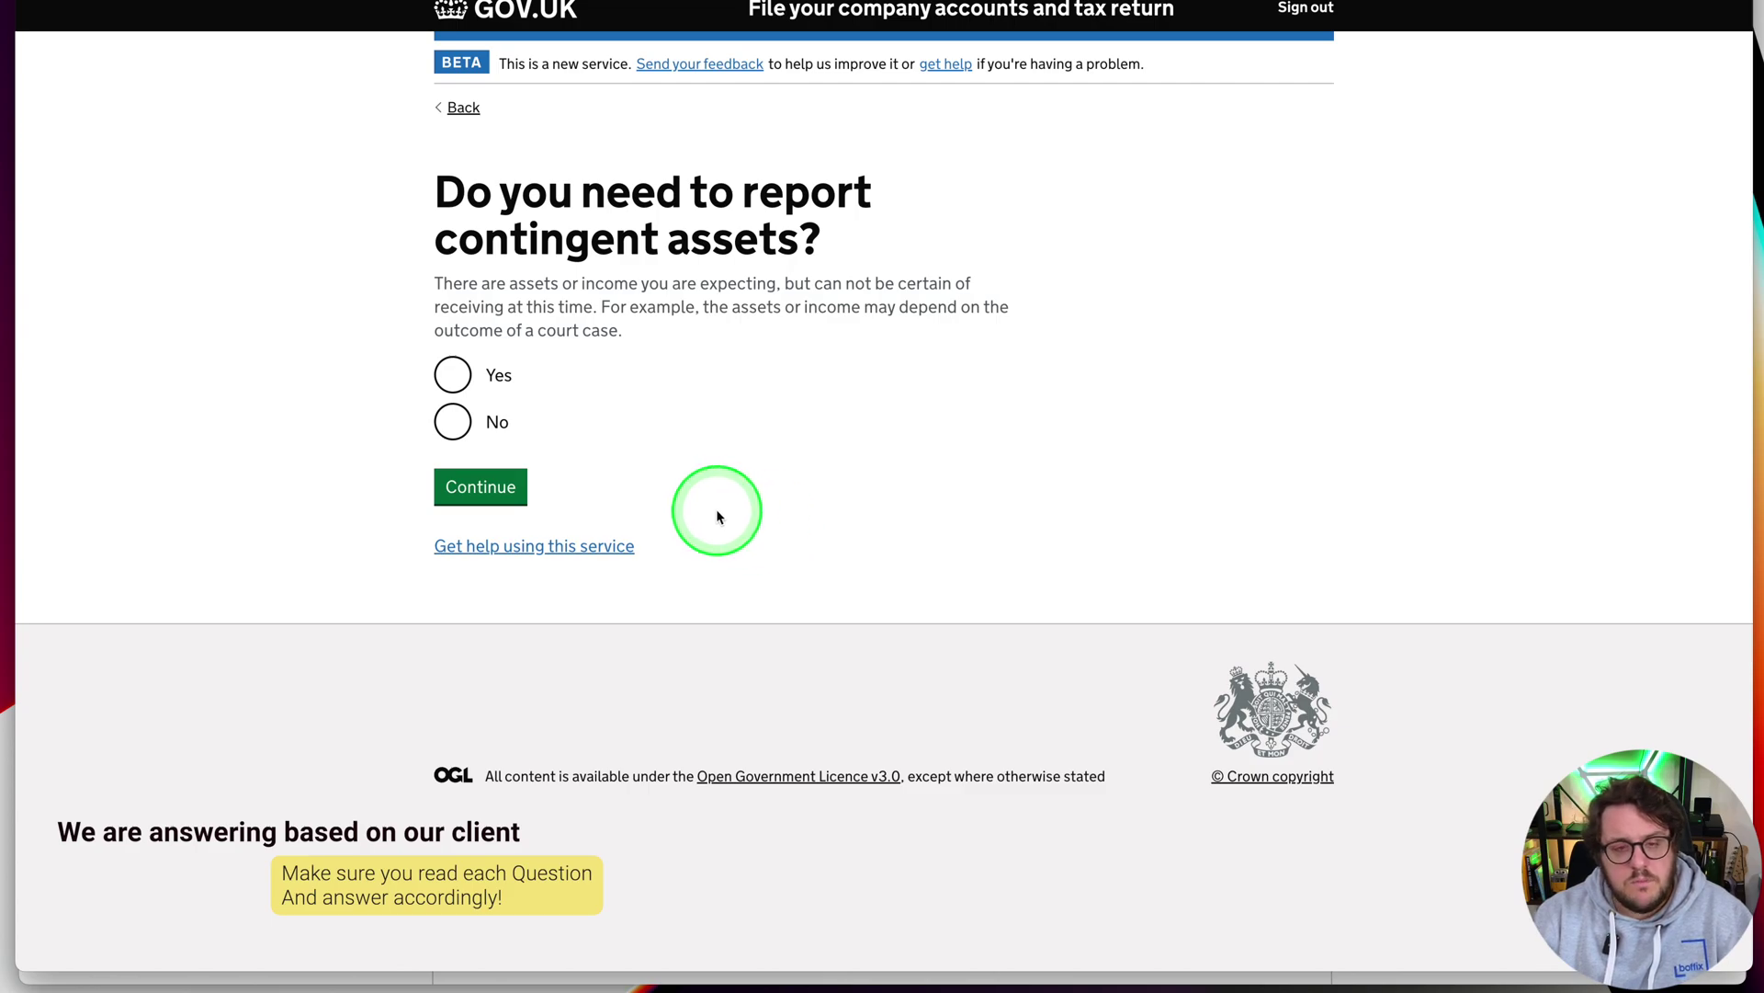
left_click(452, 421)
left_click(479, 486)
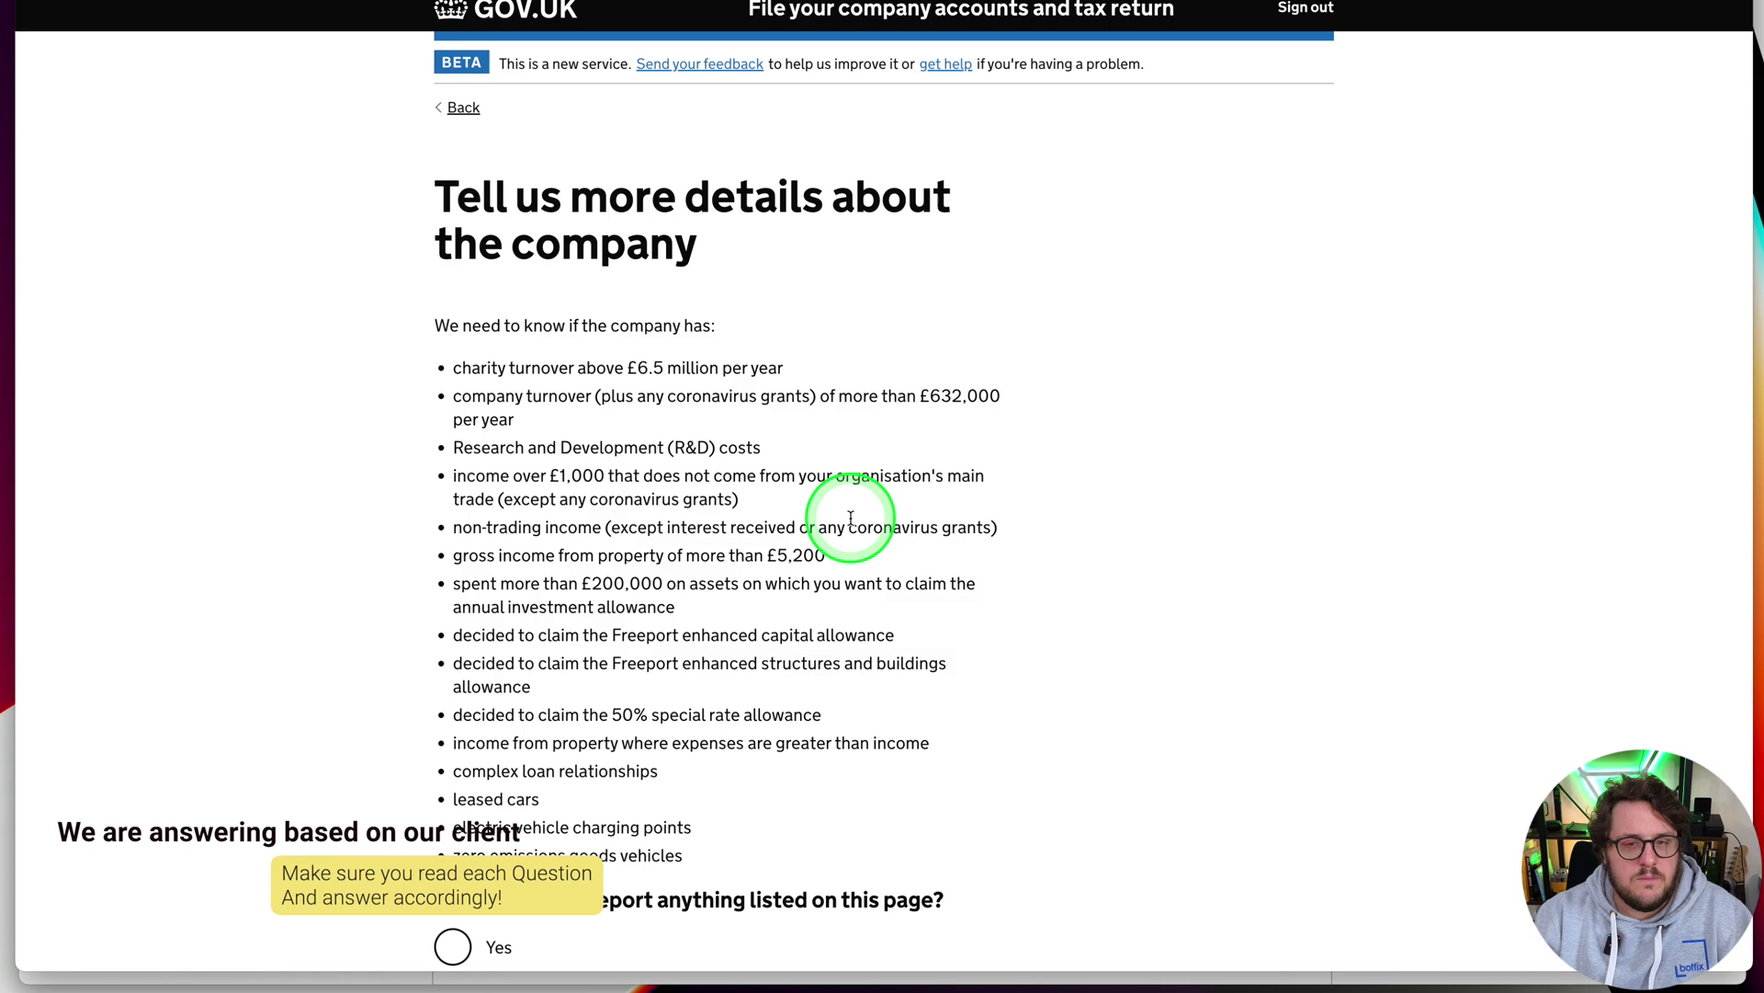
Answer No to the extra company details and to claiming capital allowances
scroll(1134, 533, "down", 5)
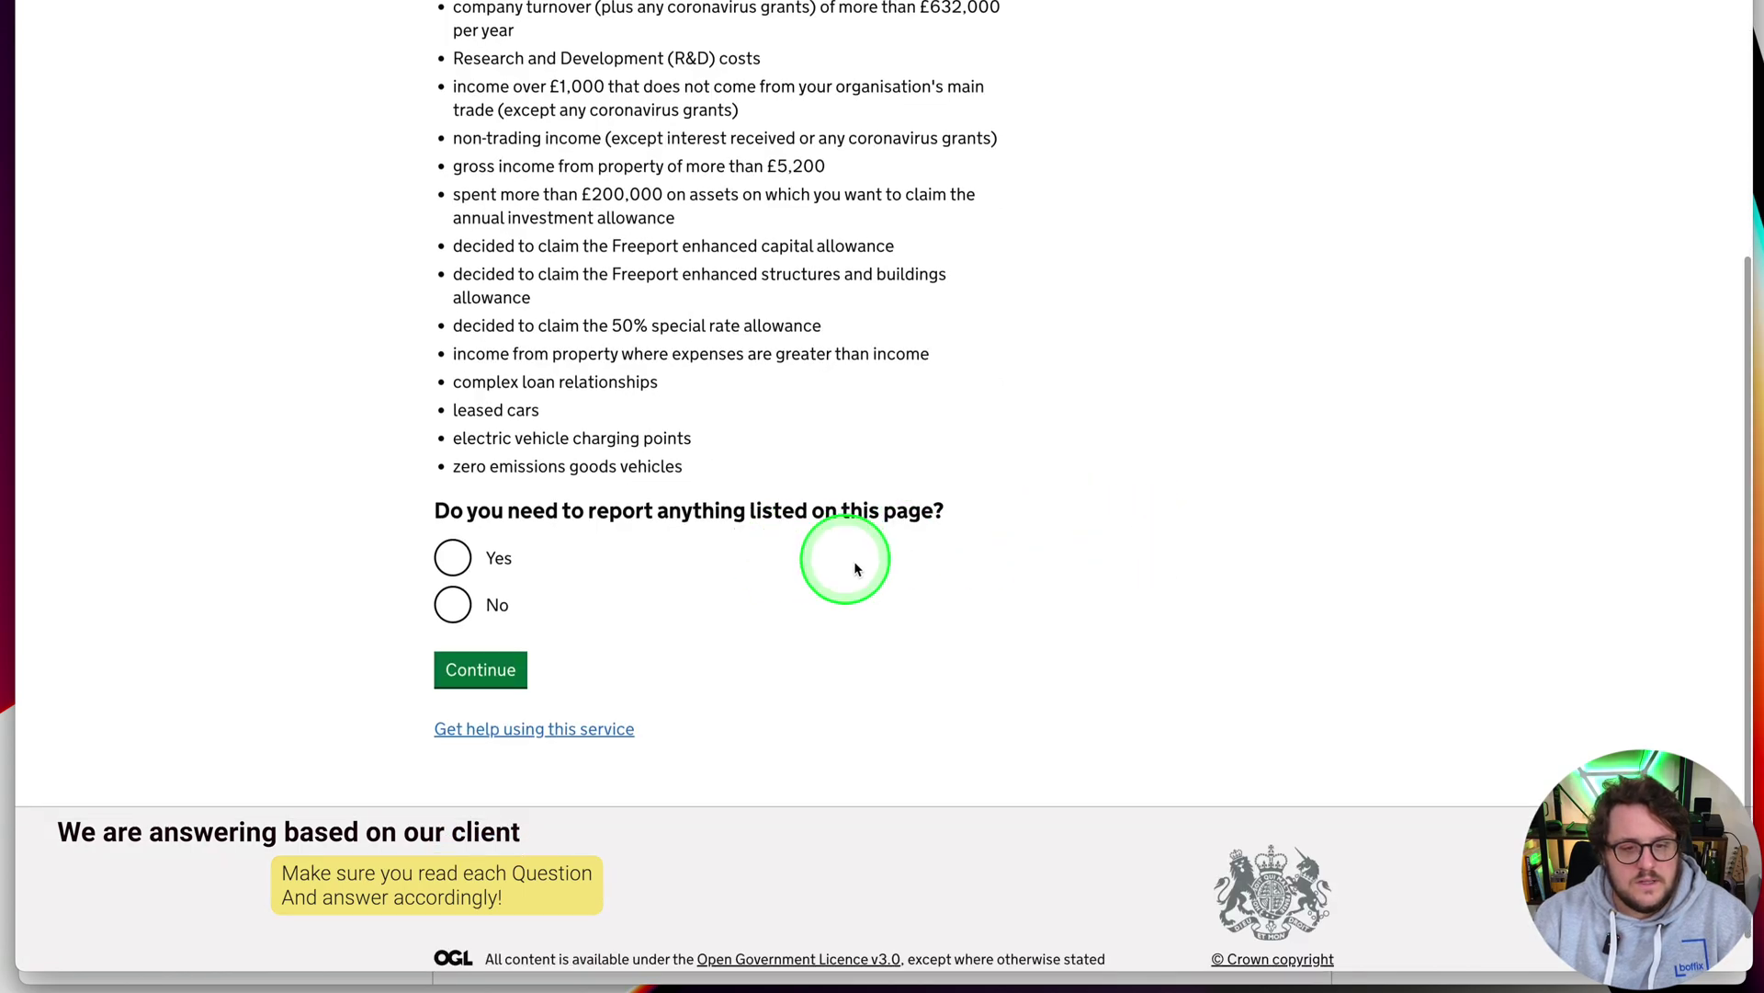
scroll(933, 596, "up", 4)
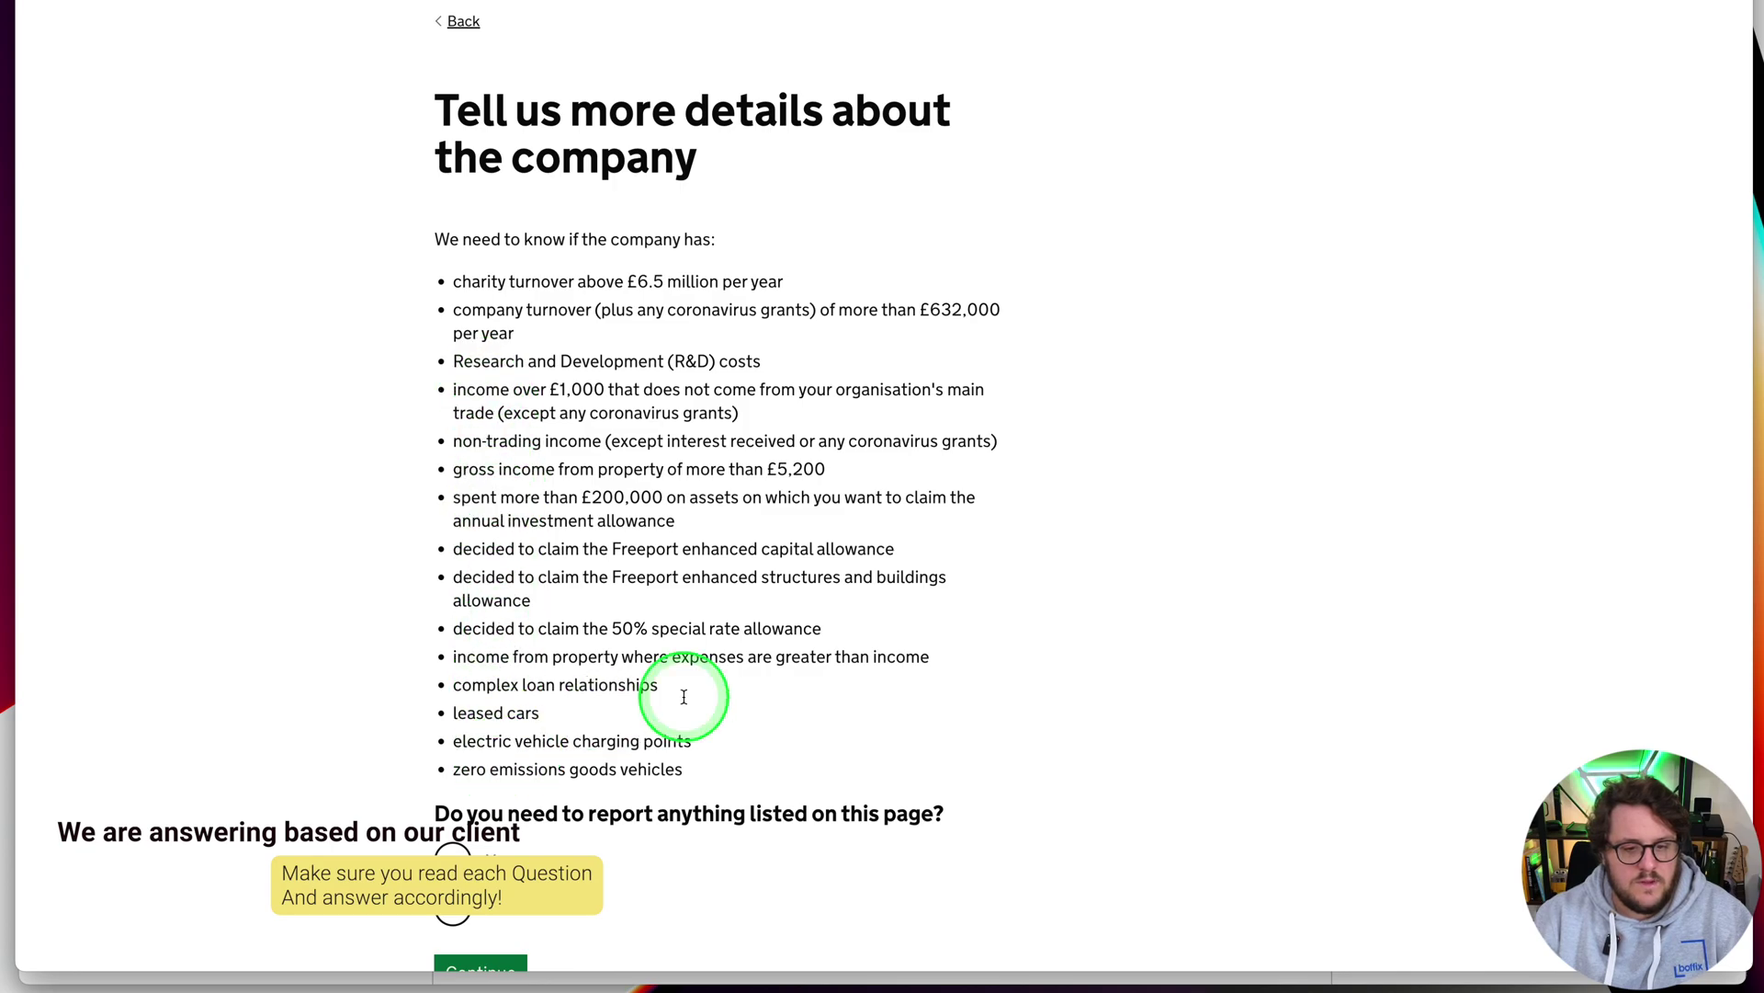
scroll(927, 703, "down", 3)
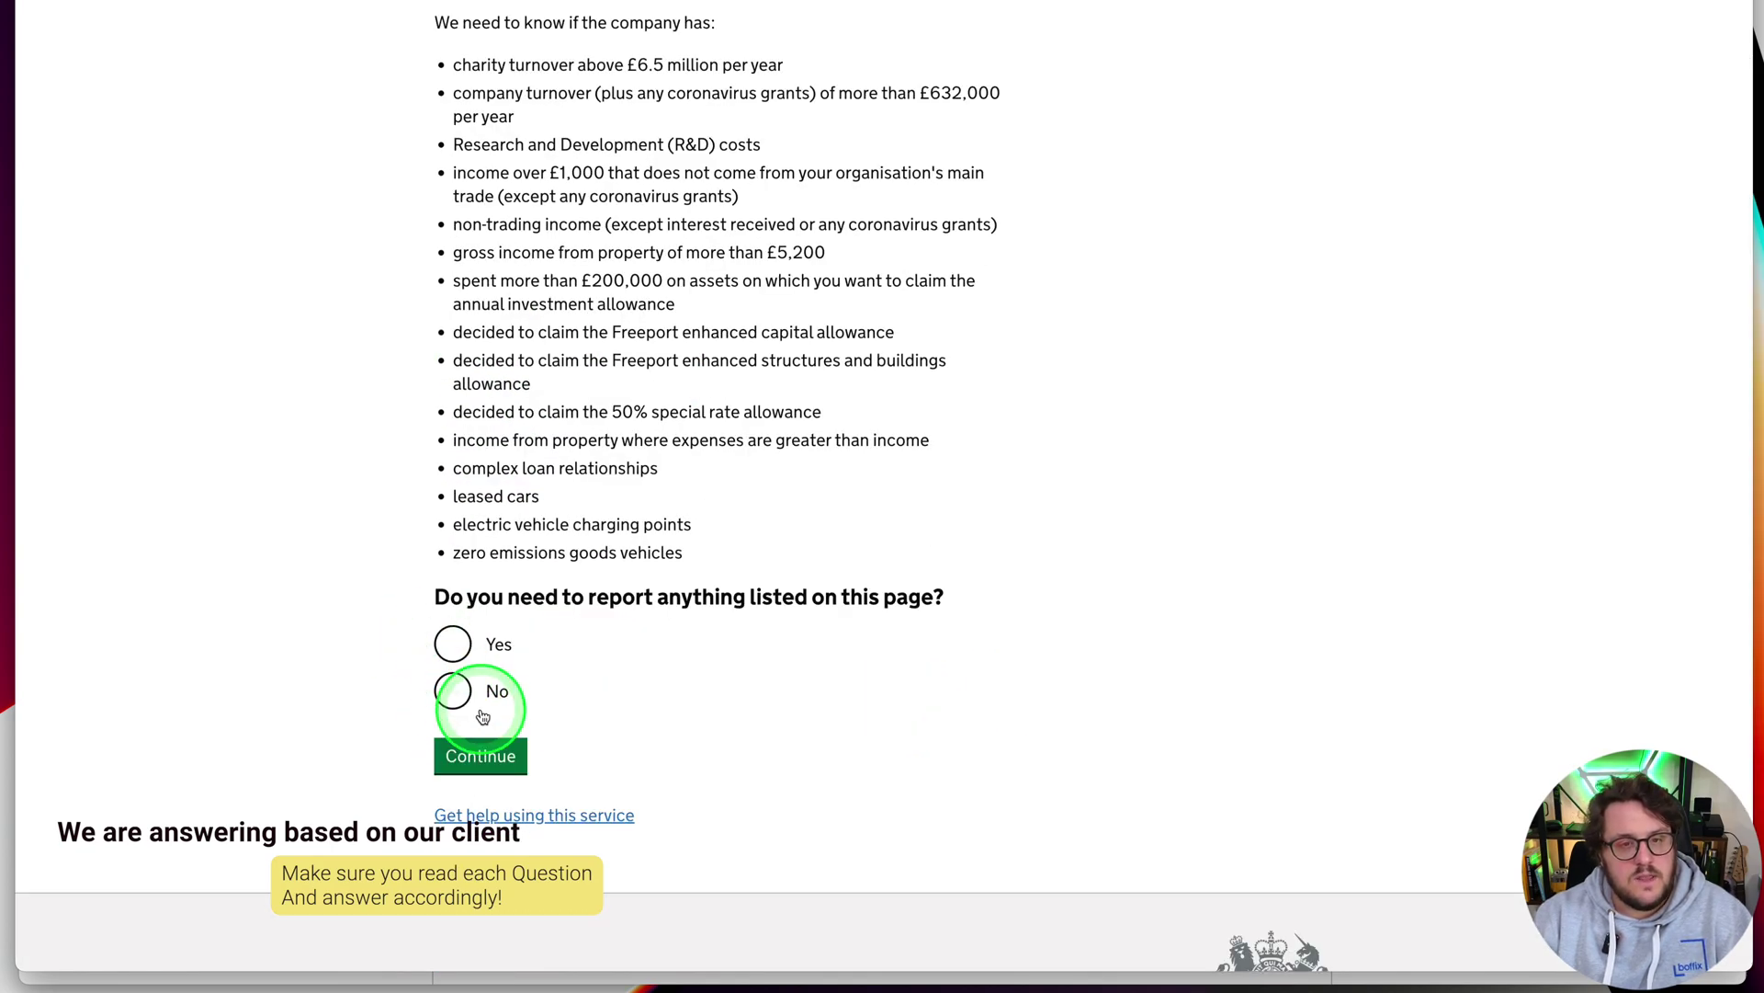
left_click(452, 691)
left_click(477, 754)
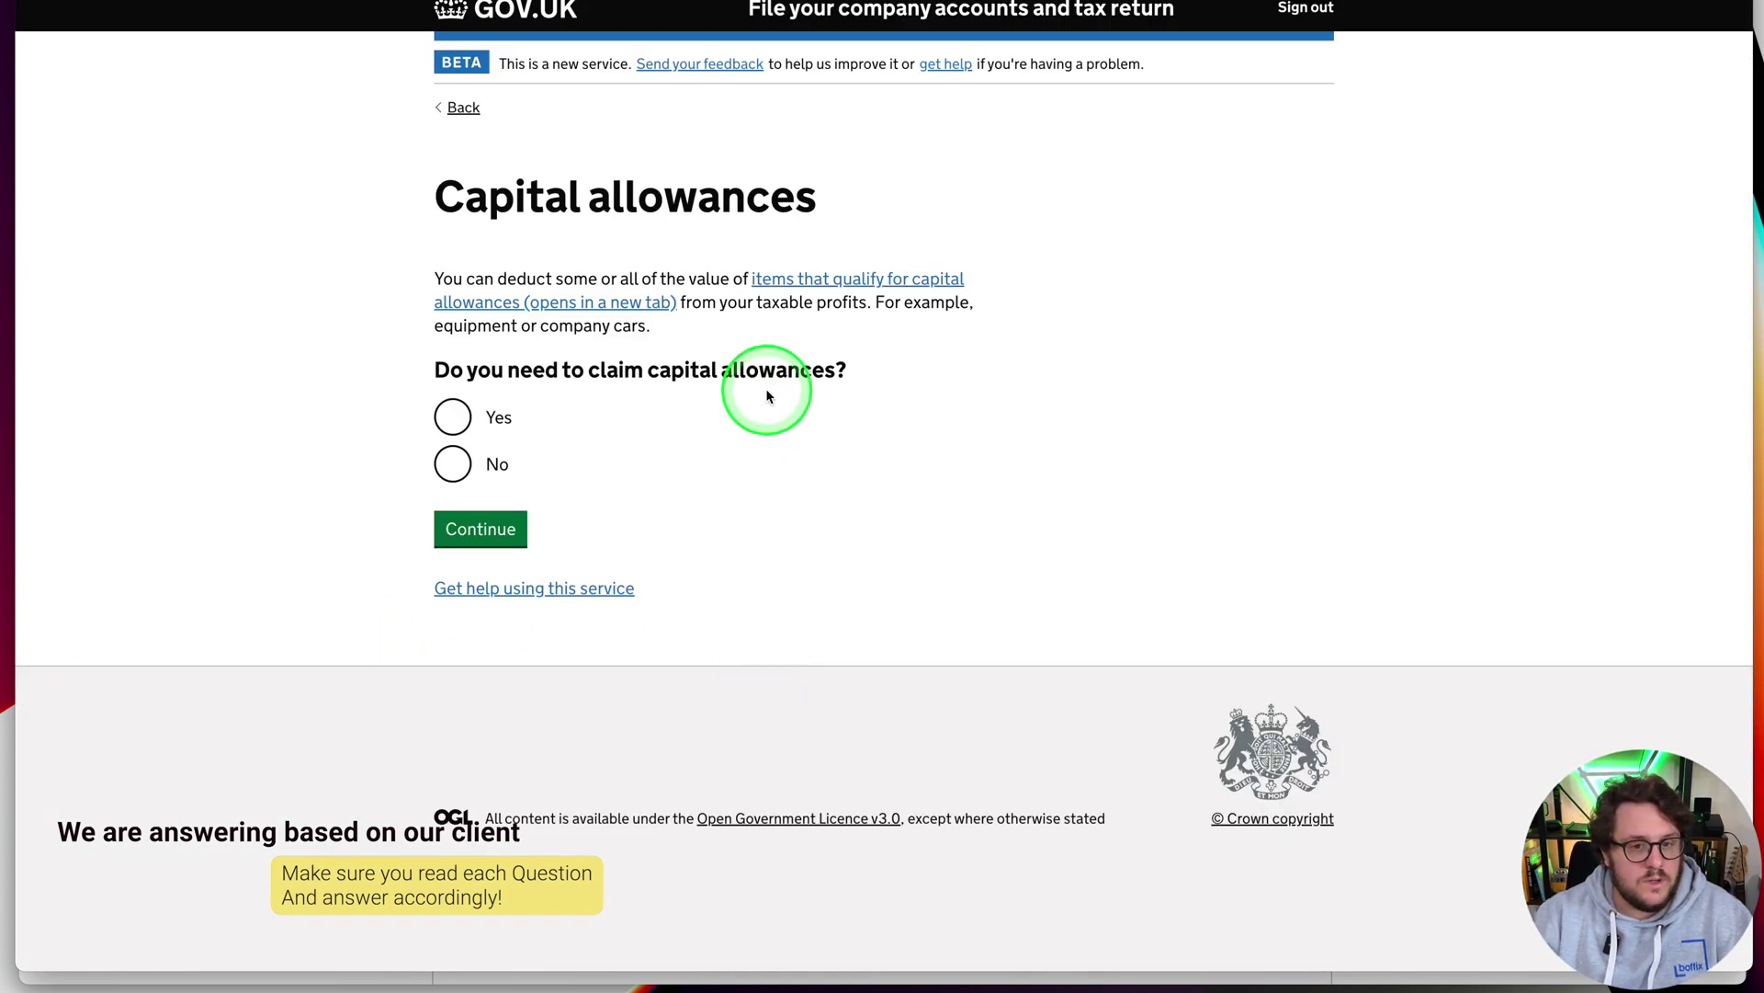
left_click(456, 465)
left_click(481, 526)
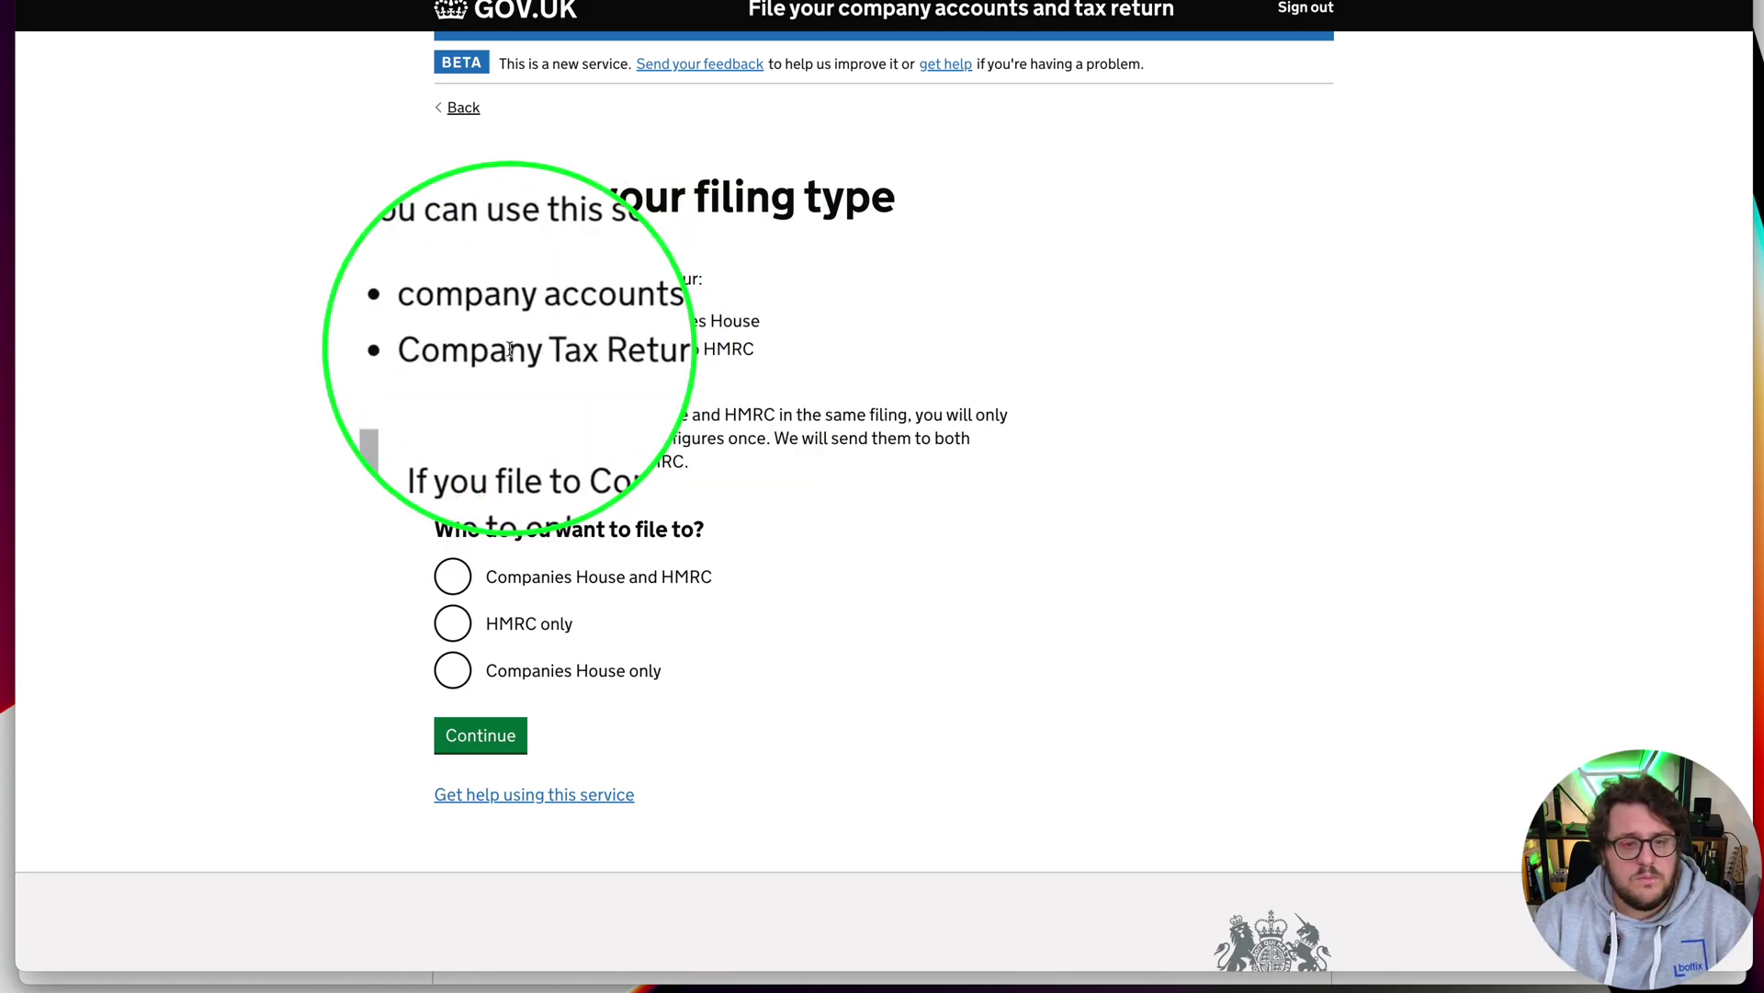
Choose filing to both Companies House and HMRC, with the company registered in England or Wales
left_click(453, 576)
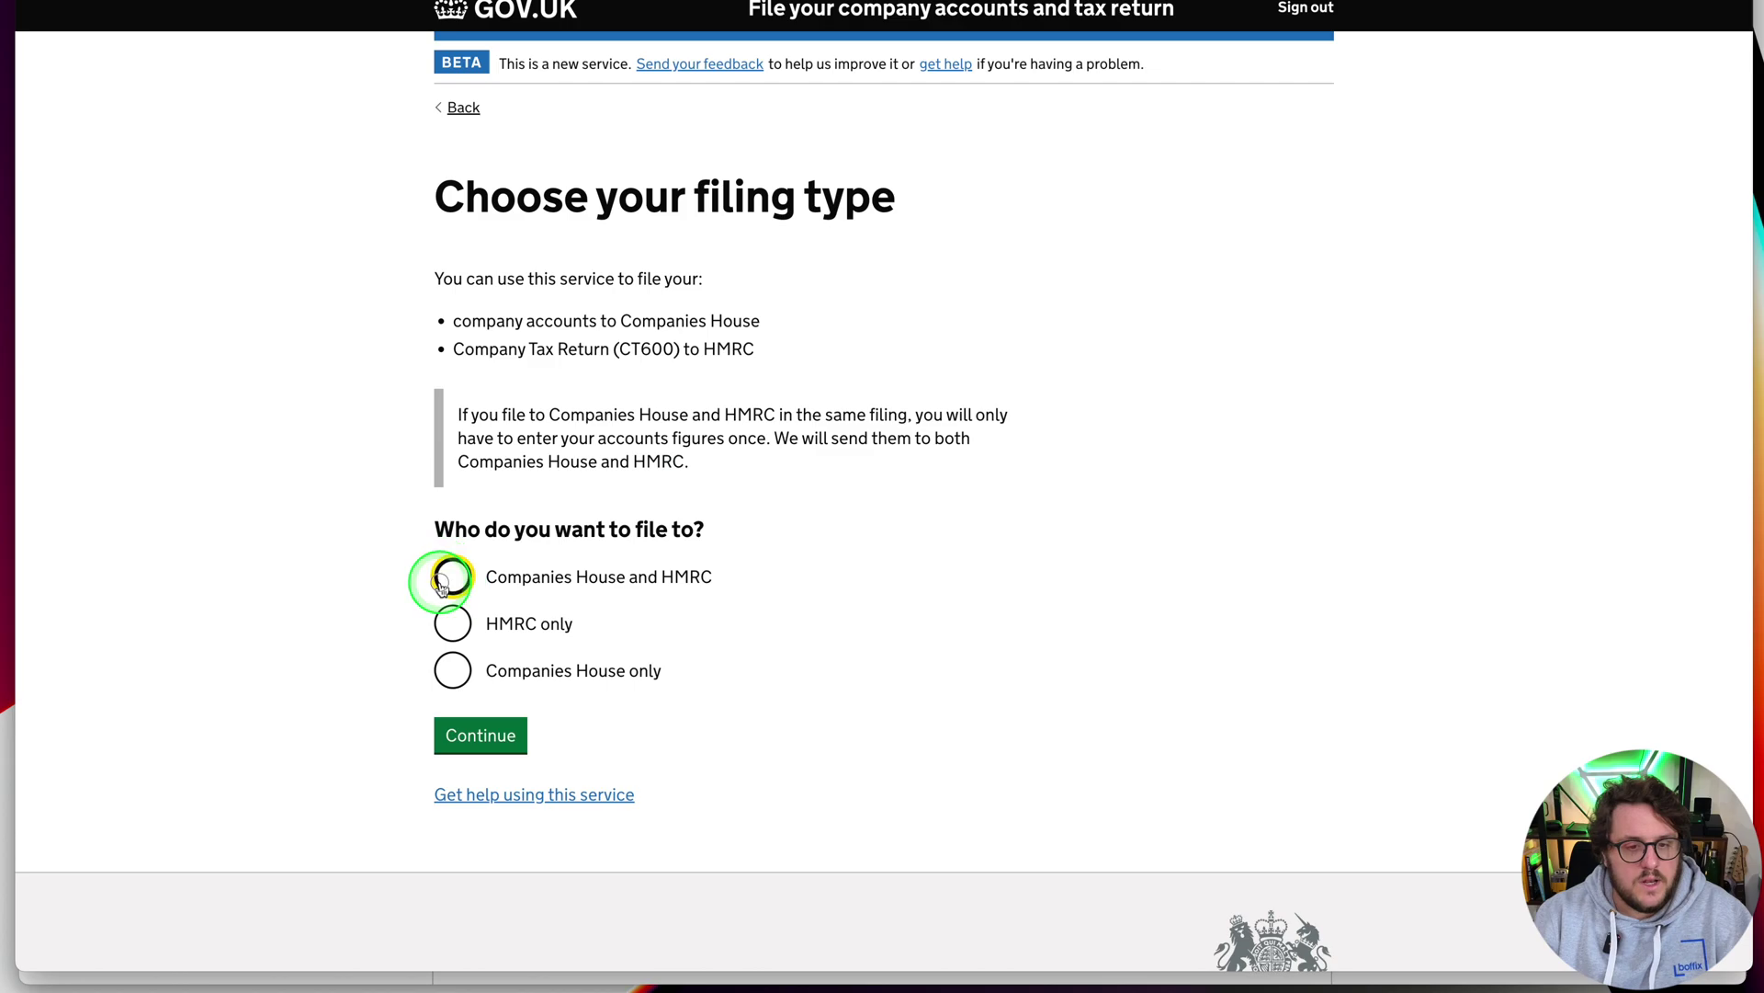
left_click(469, 738)
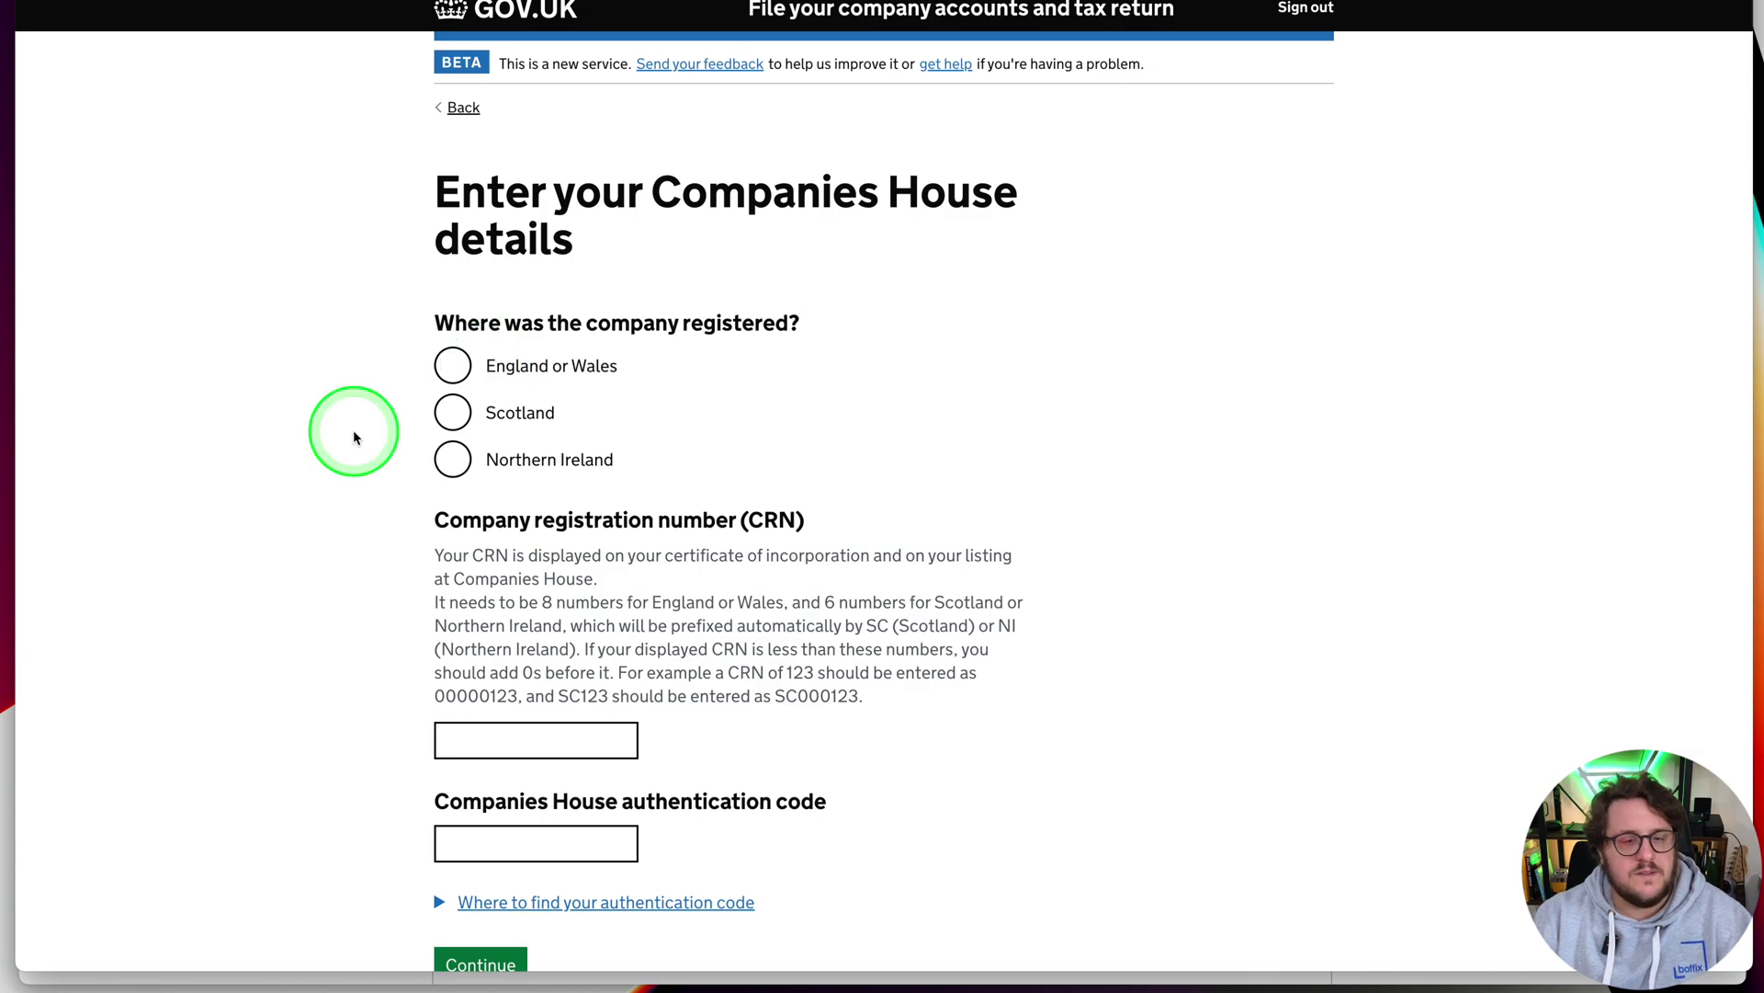
left_click(453, 366)
left_click(484, 741)
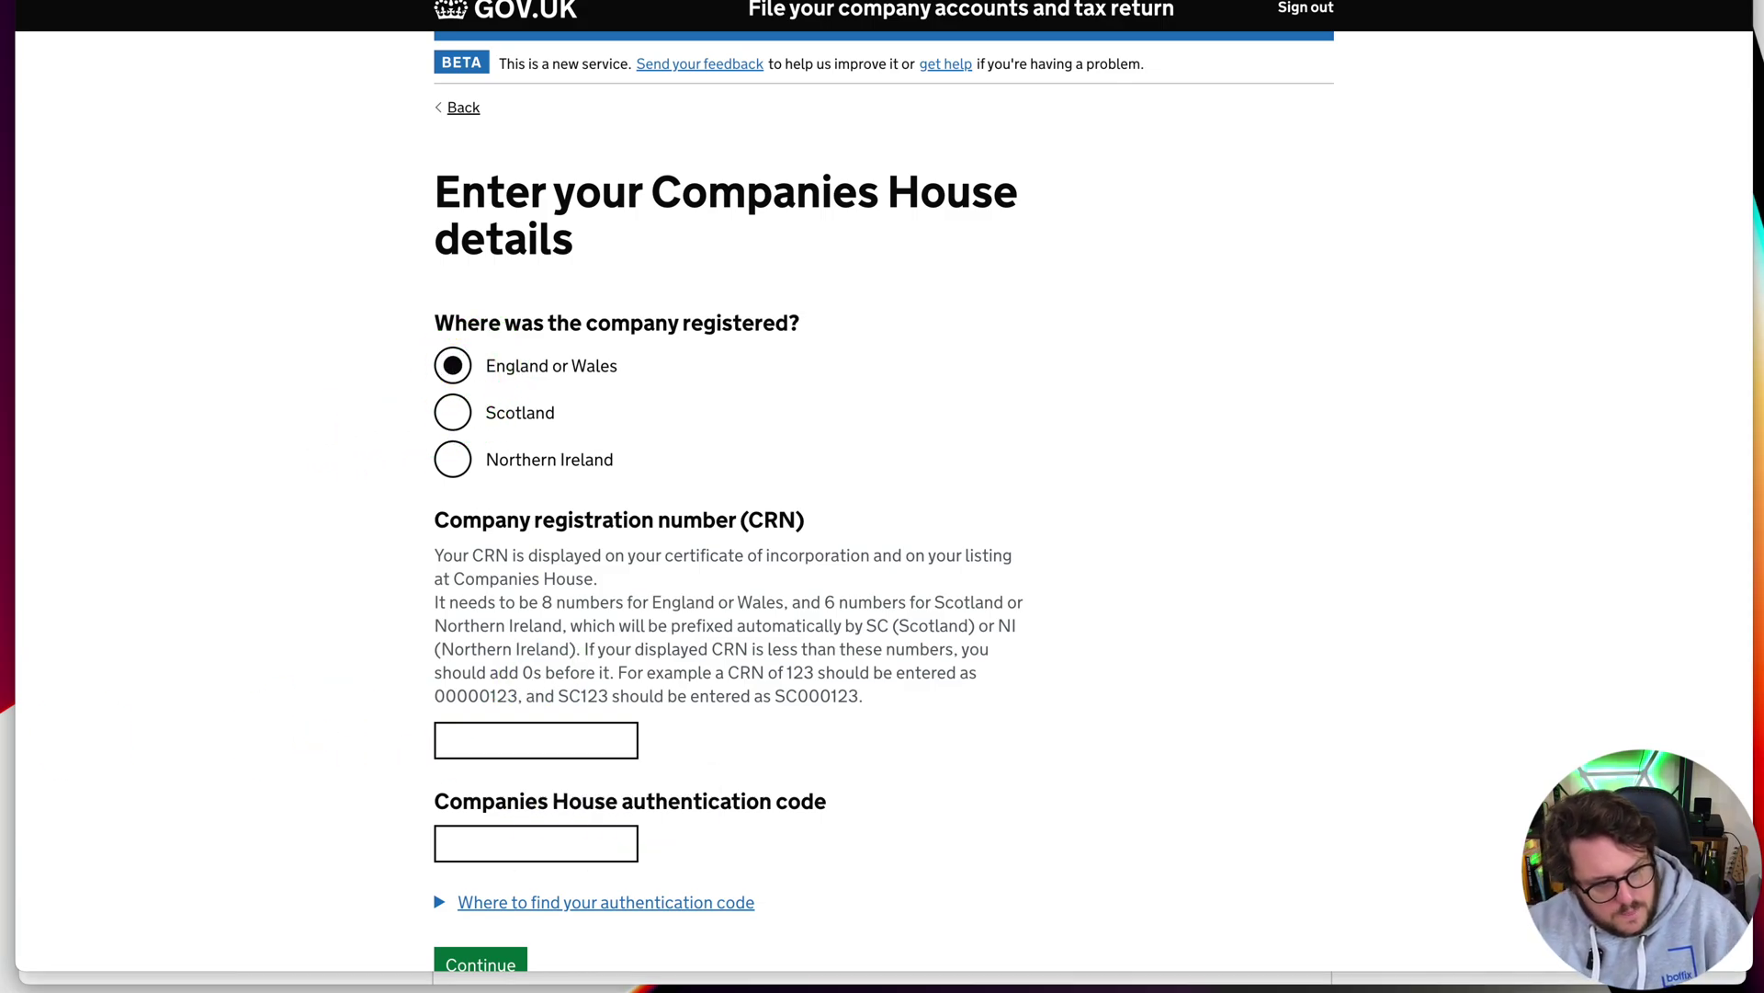
Enter registration number 12444190 and the authentication code, then accept the company details
left_click(505, 735)
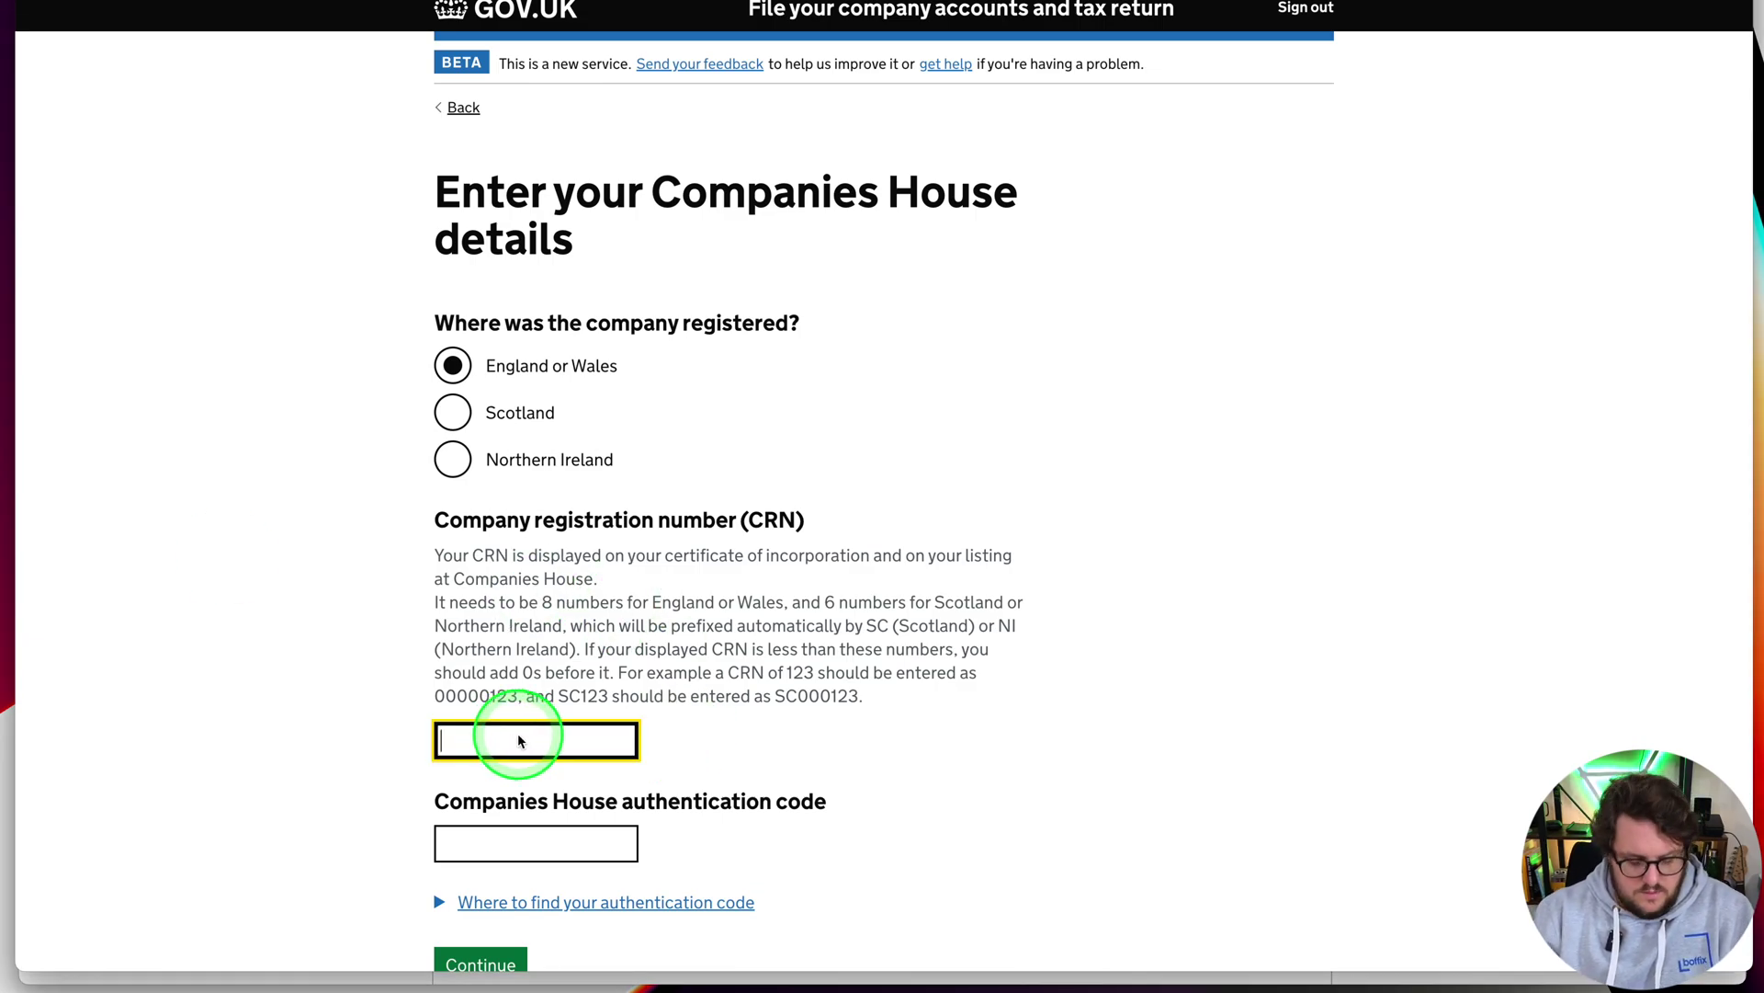
type("12444190")
key("Tab")
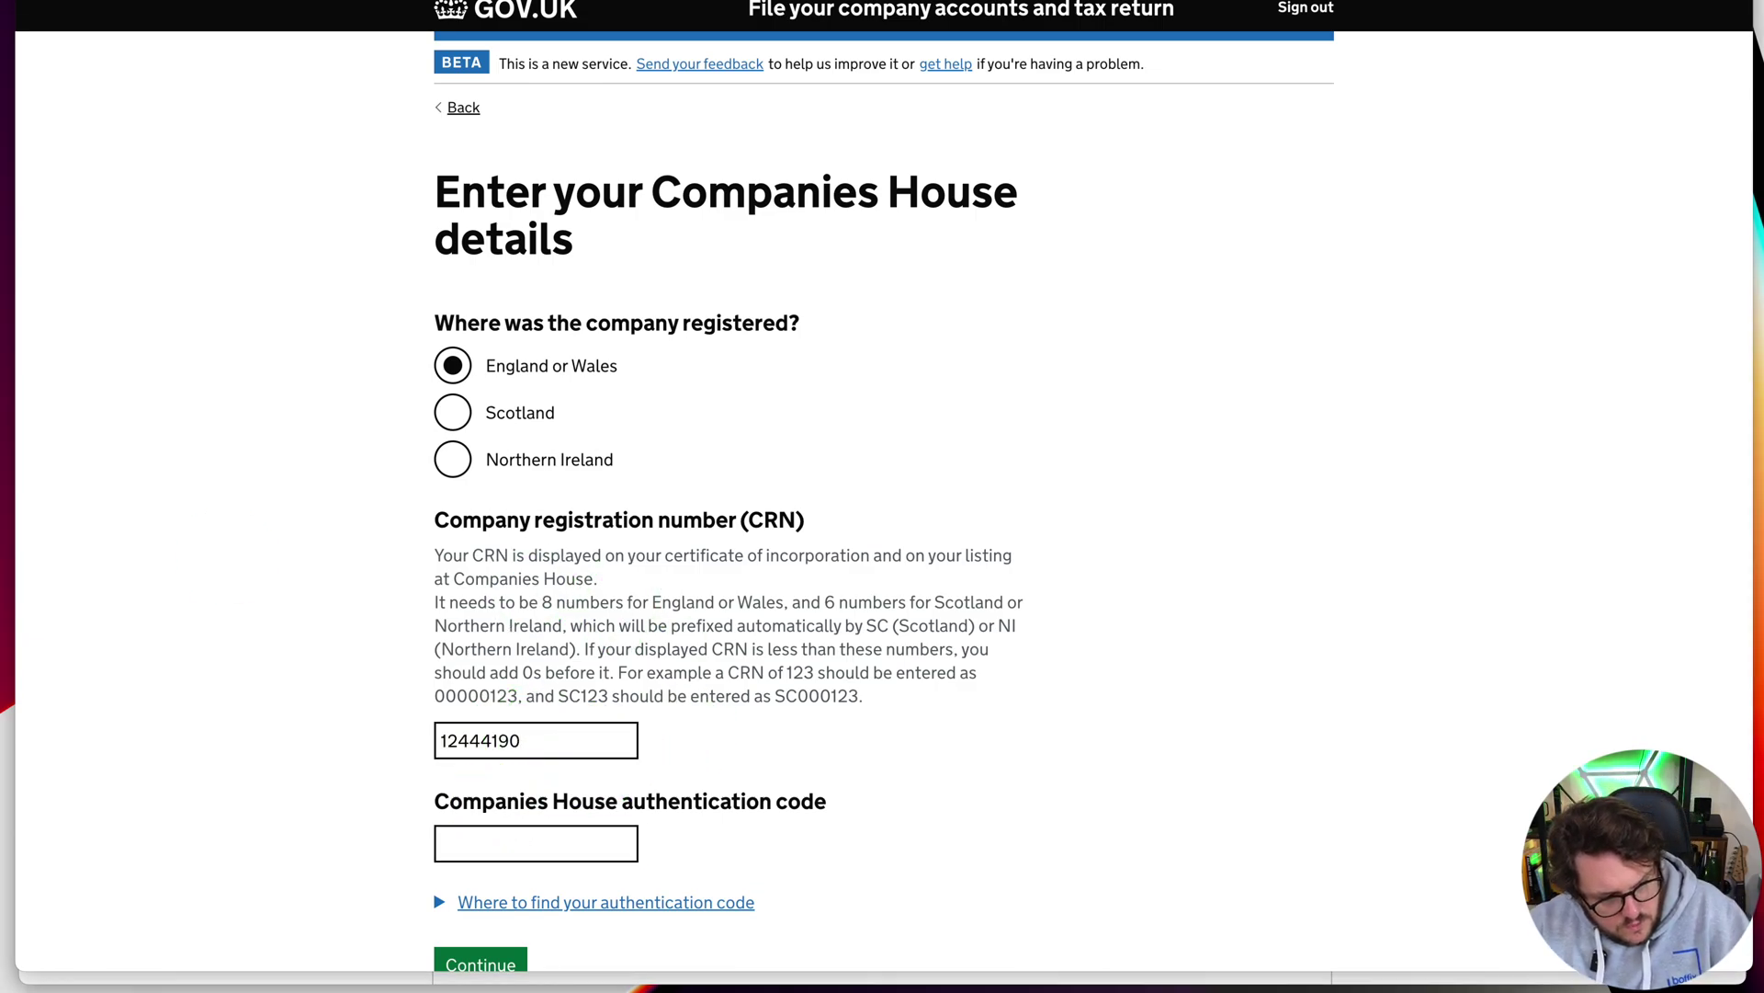
left_click(551, 844)
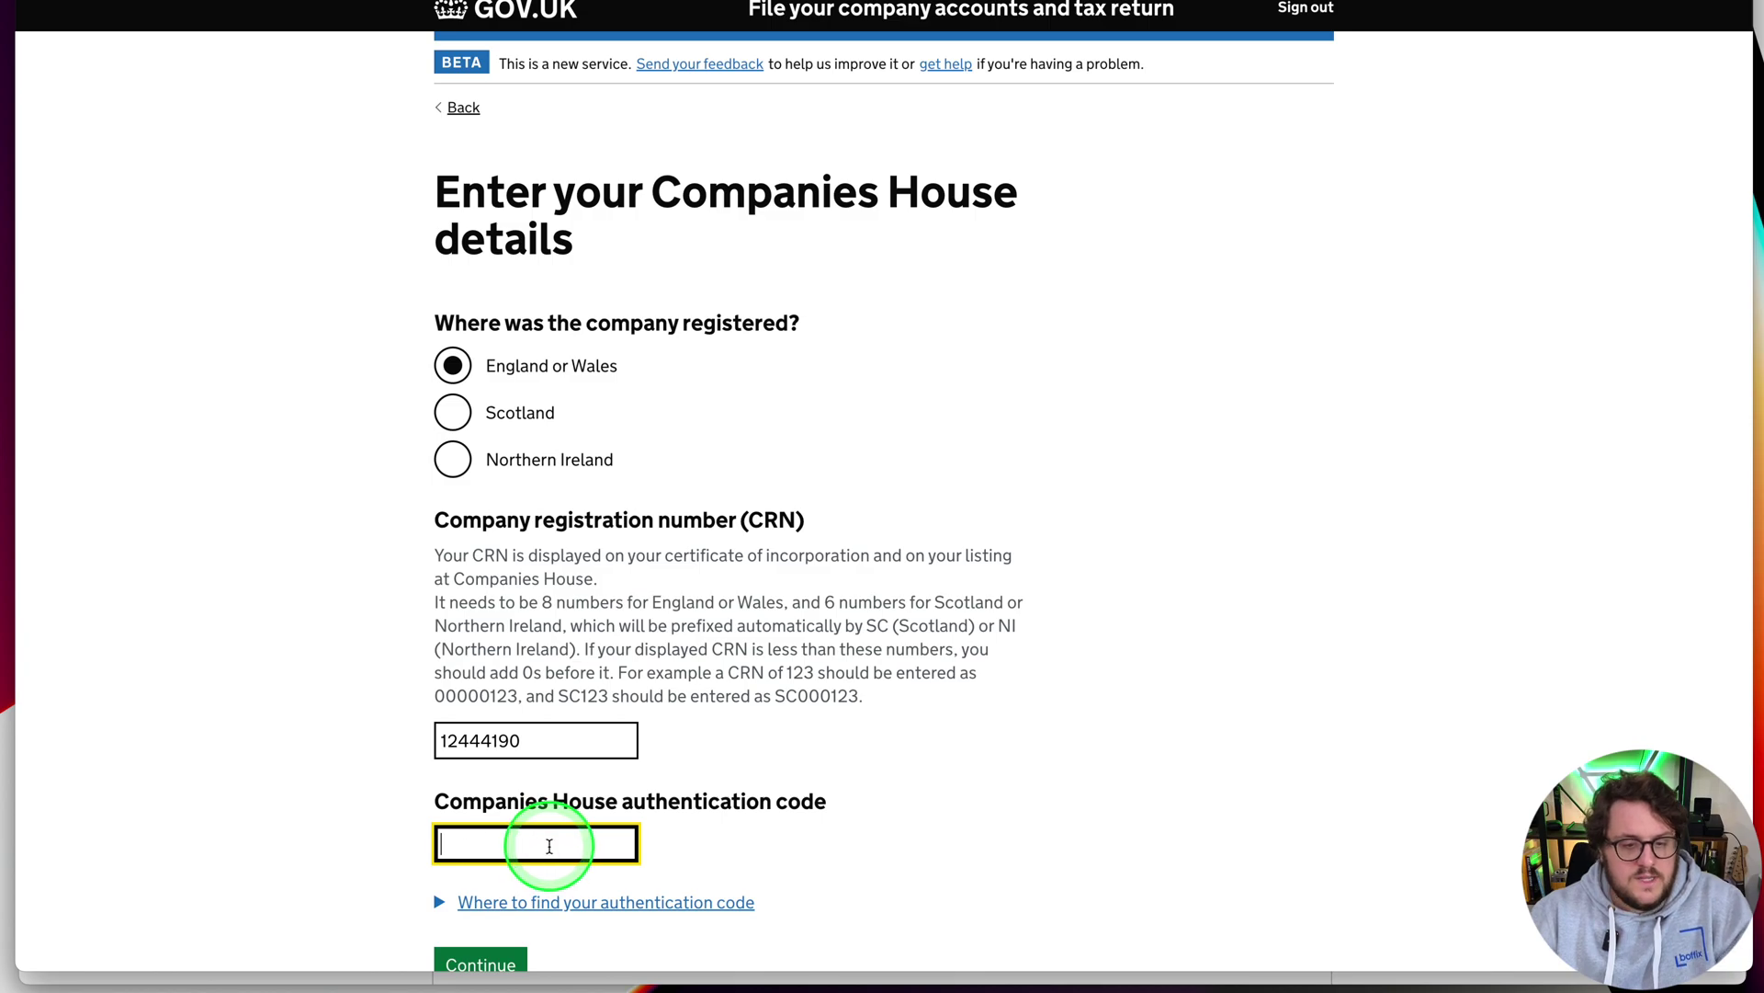
type("******")
scroll(569, 818, "down", 2)
left_click(492, 854)
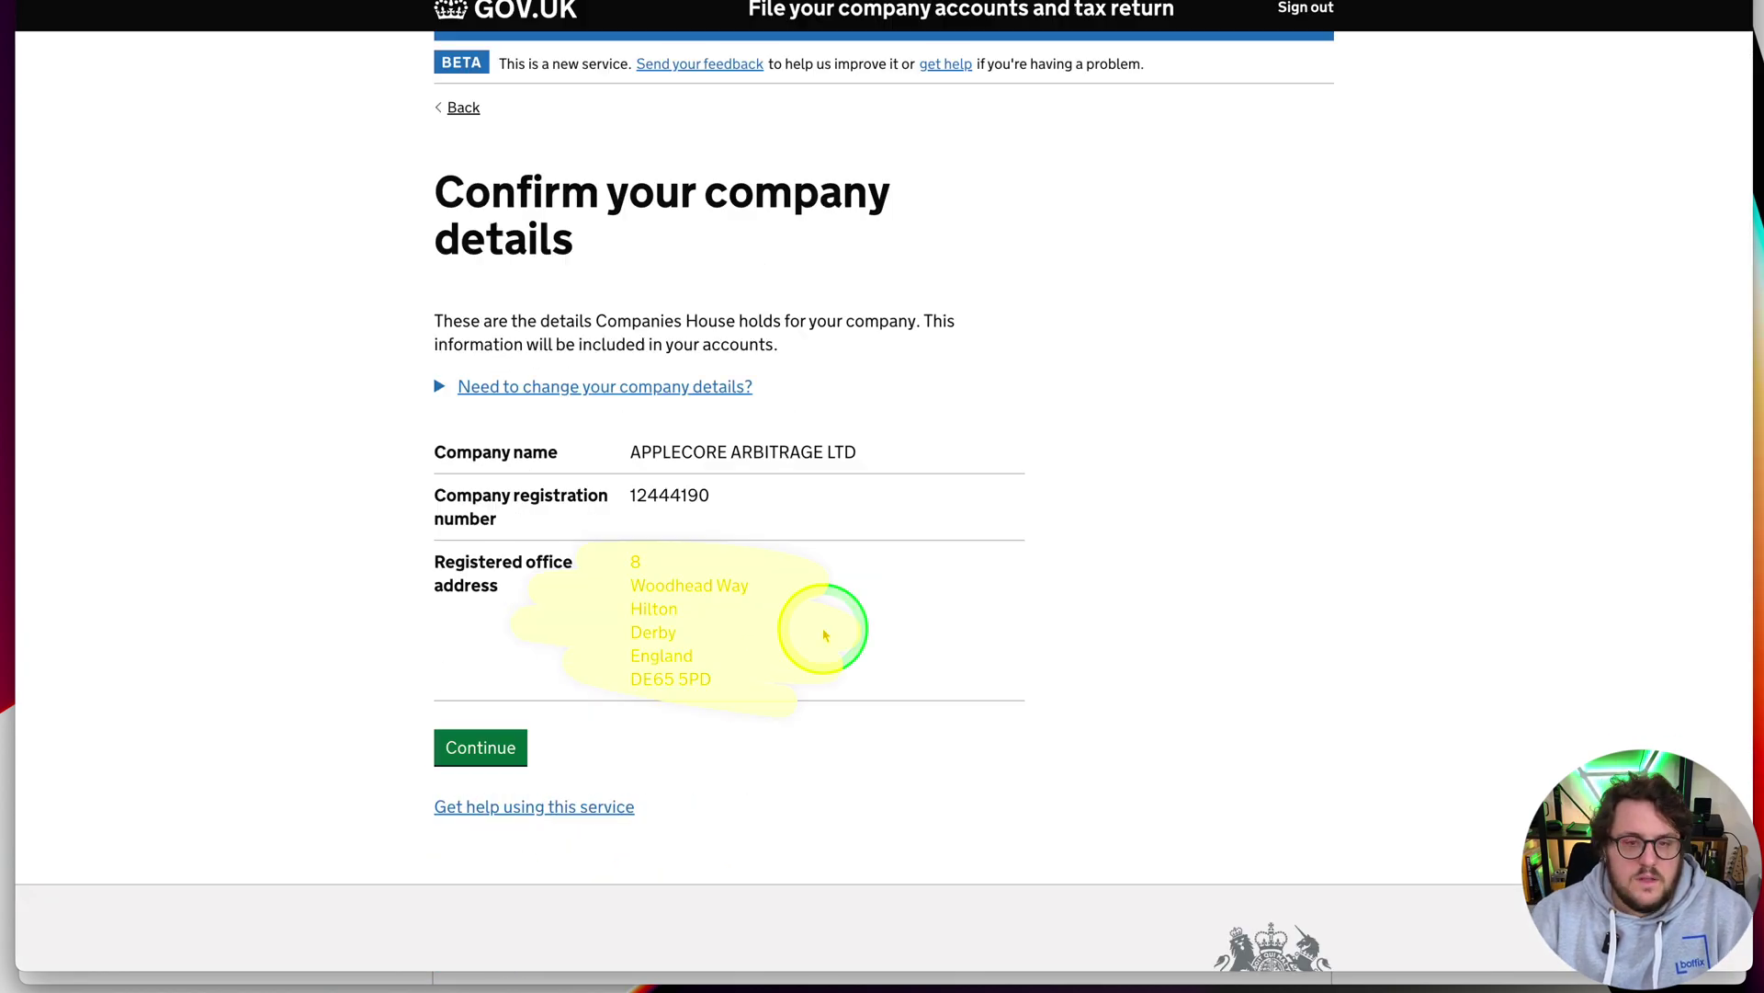
left_click(492, 748)
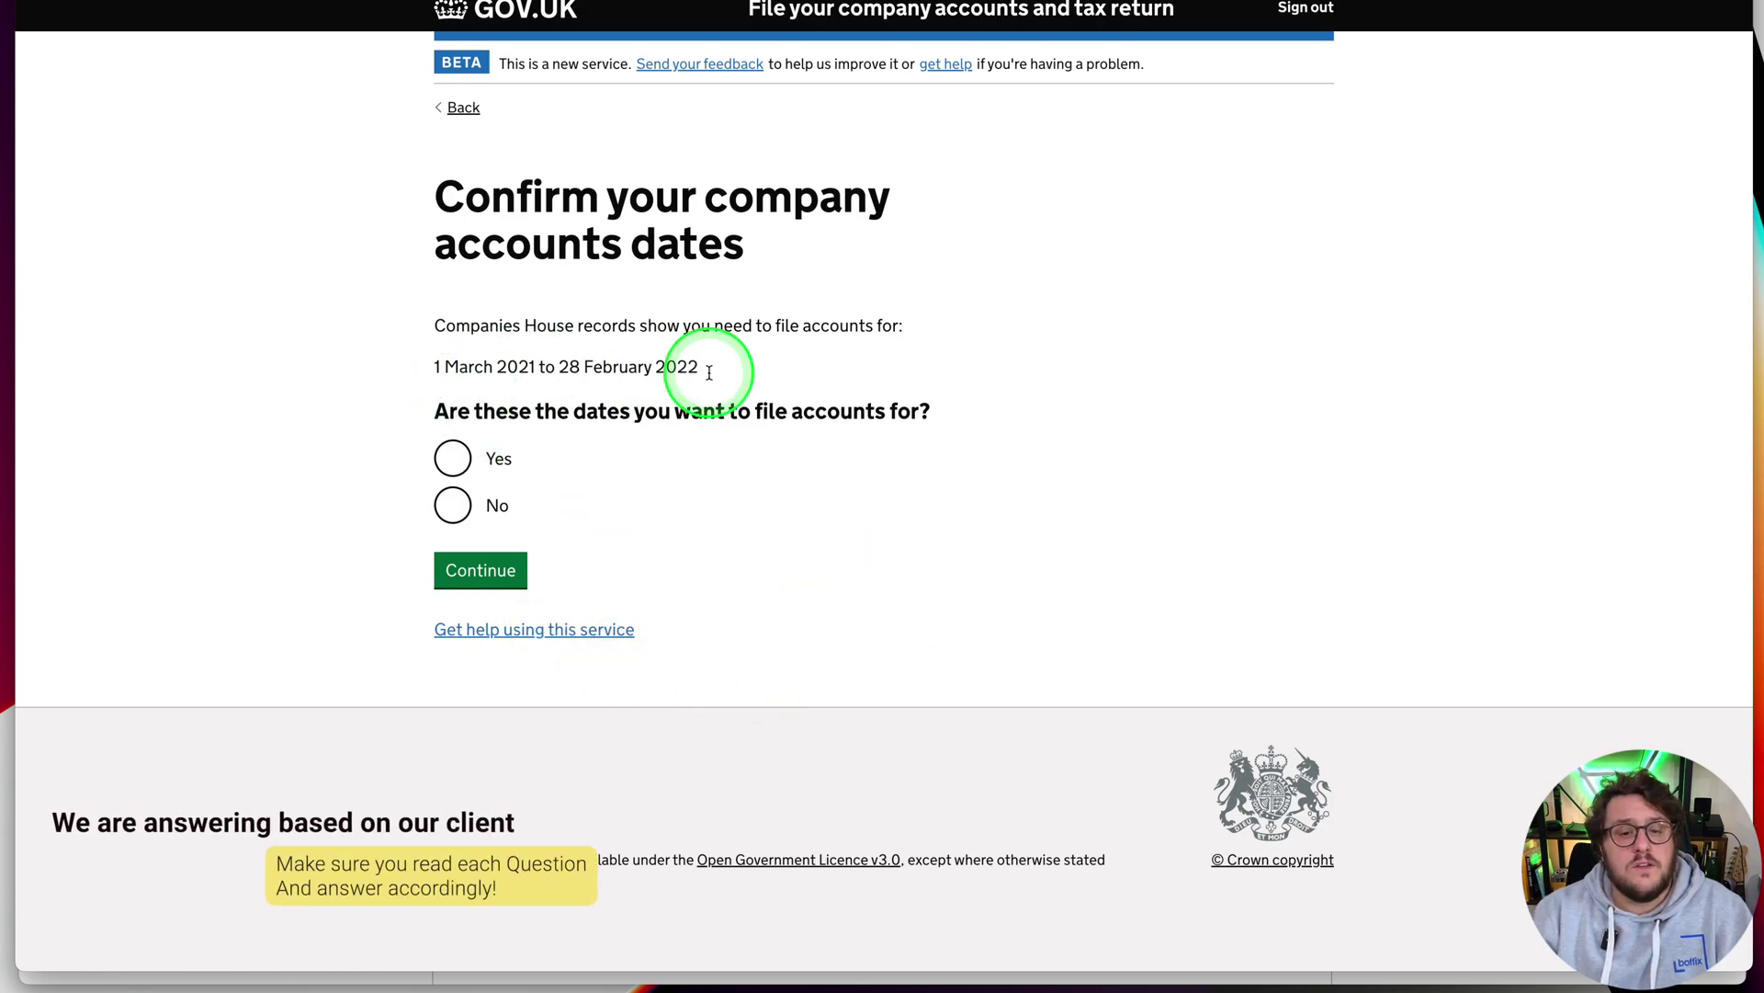
Confirm the 1 March 2021 to 28 February 2022 period, not dormant, and no Structures and Buildings Allowance
left_click(452, 457)
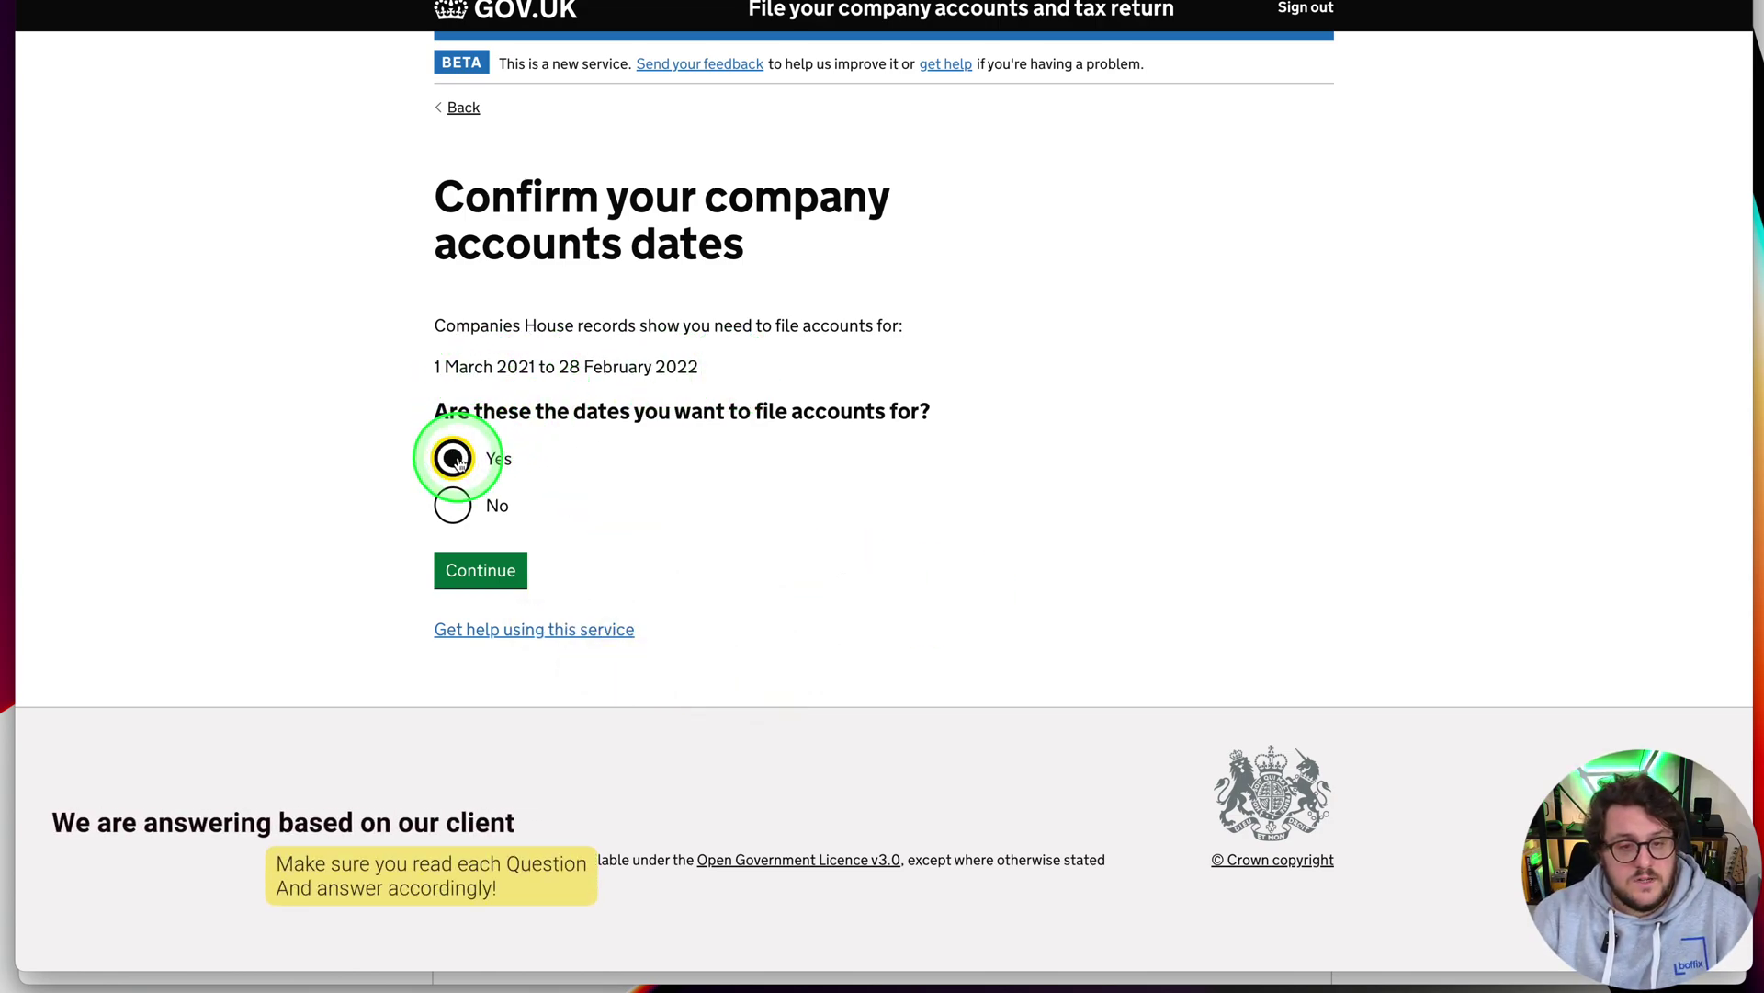
left_click(484, 571)
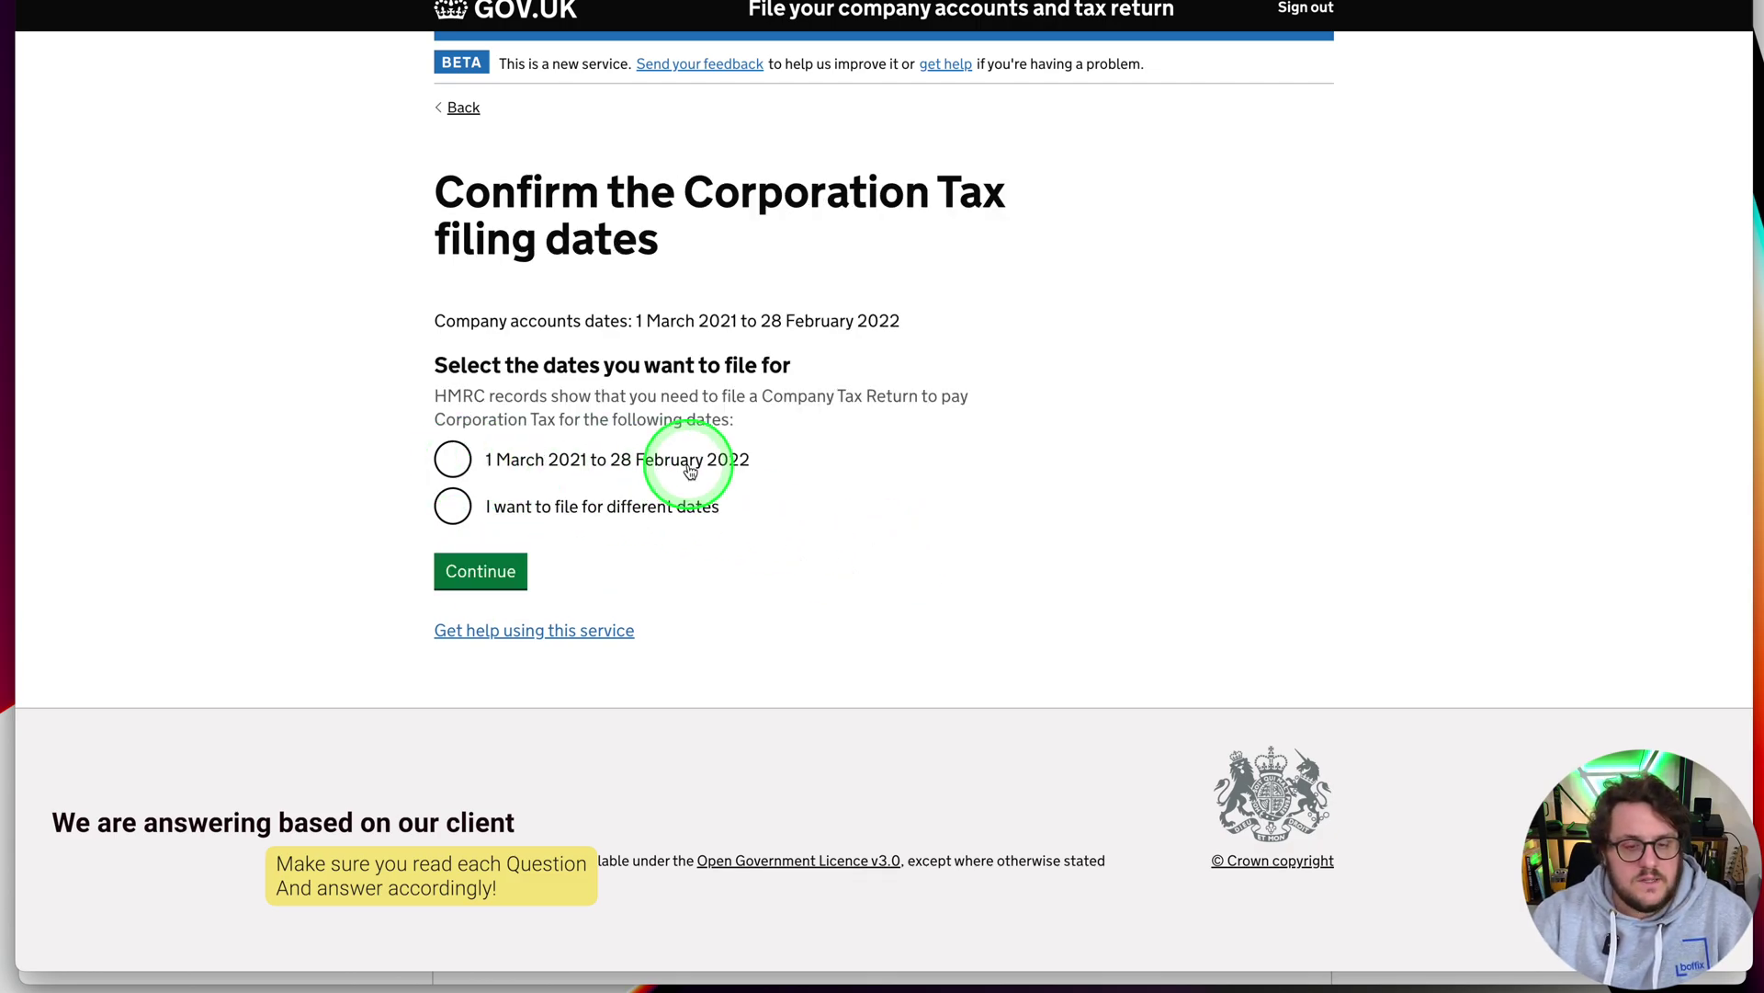
left_click(453, 458)
left_click(470, 570)
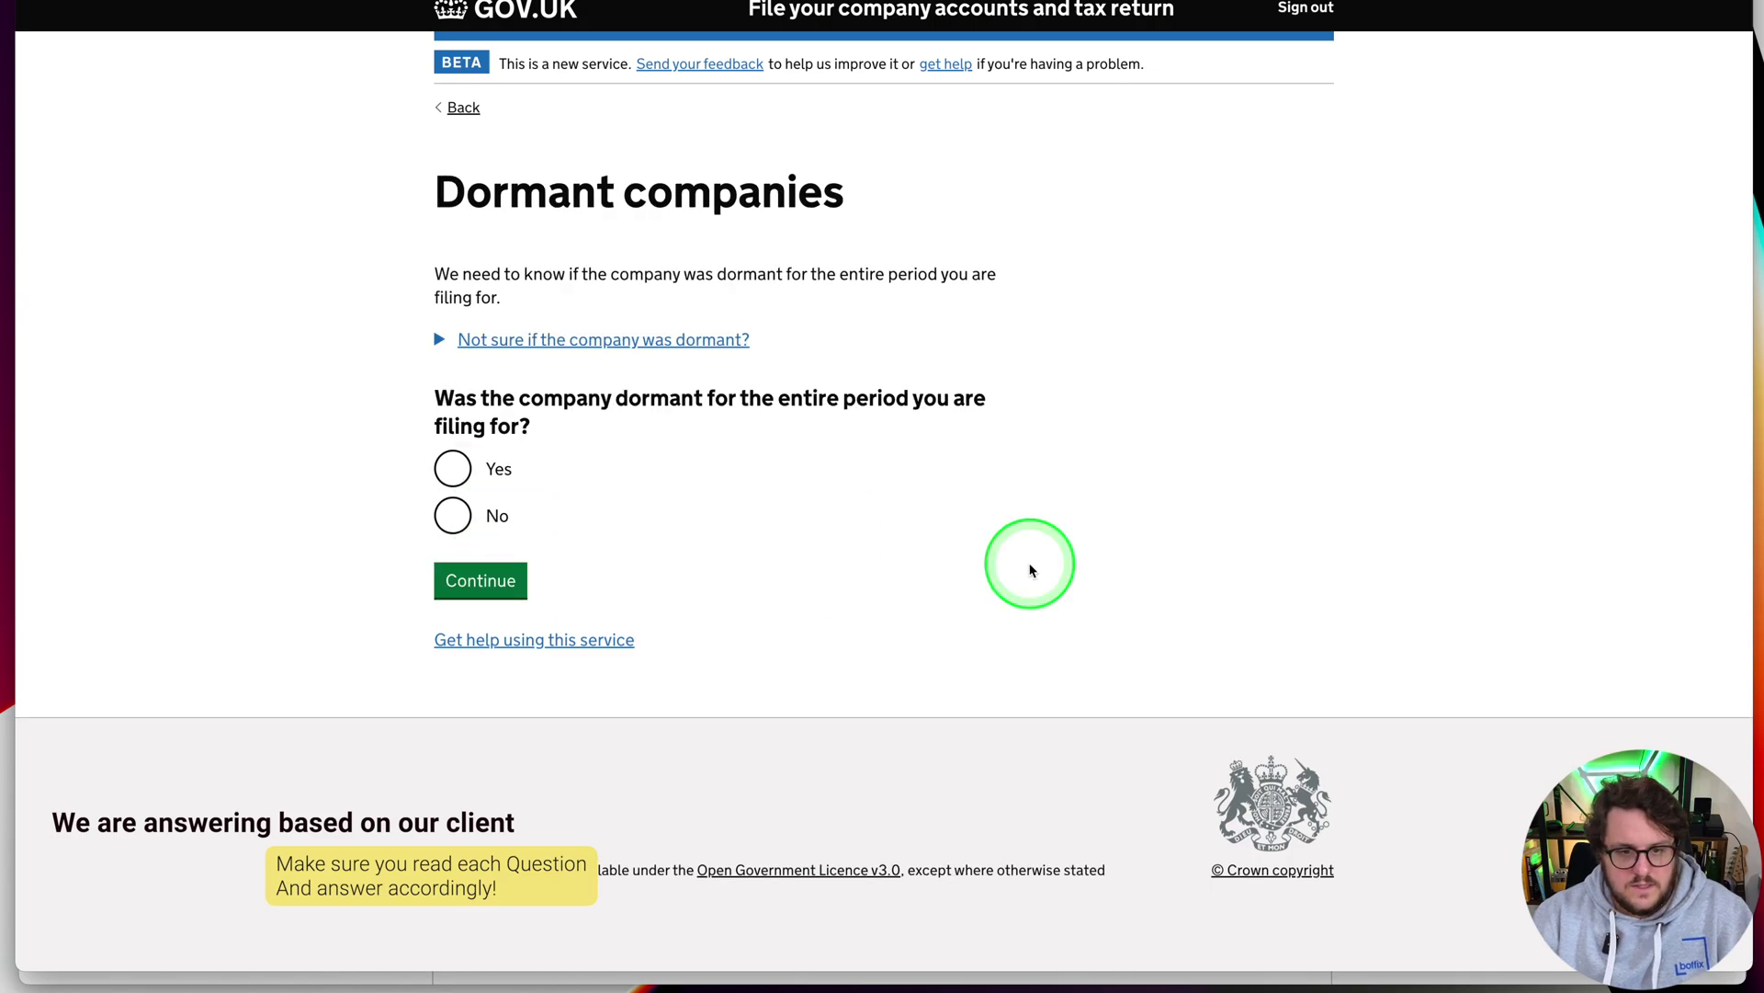
left_click(453, 515)
left_click(479, 578)
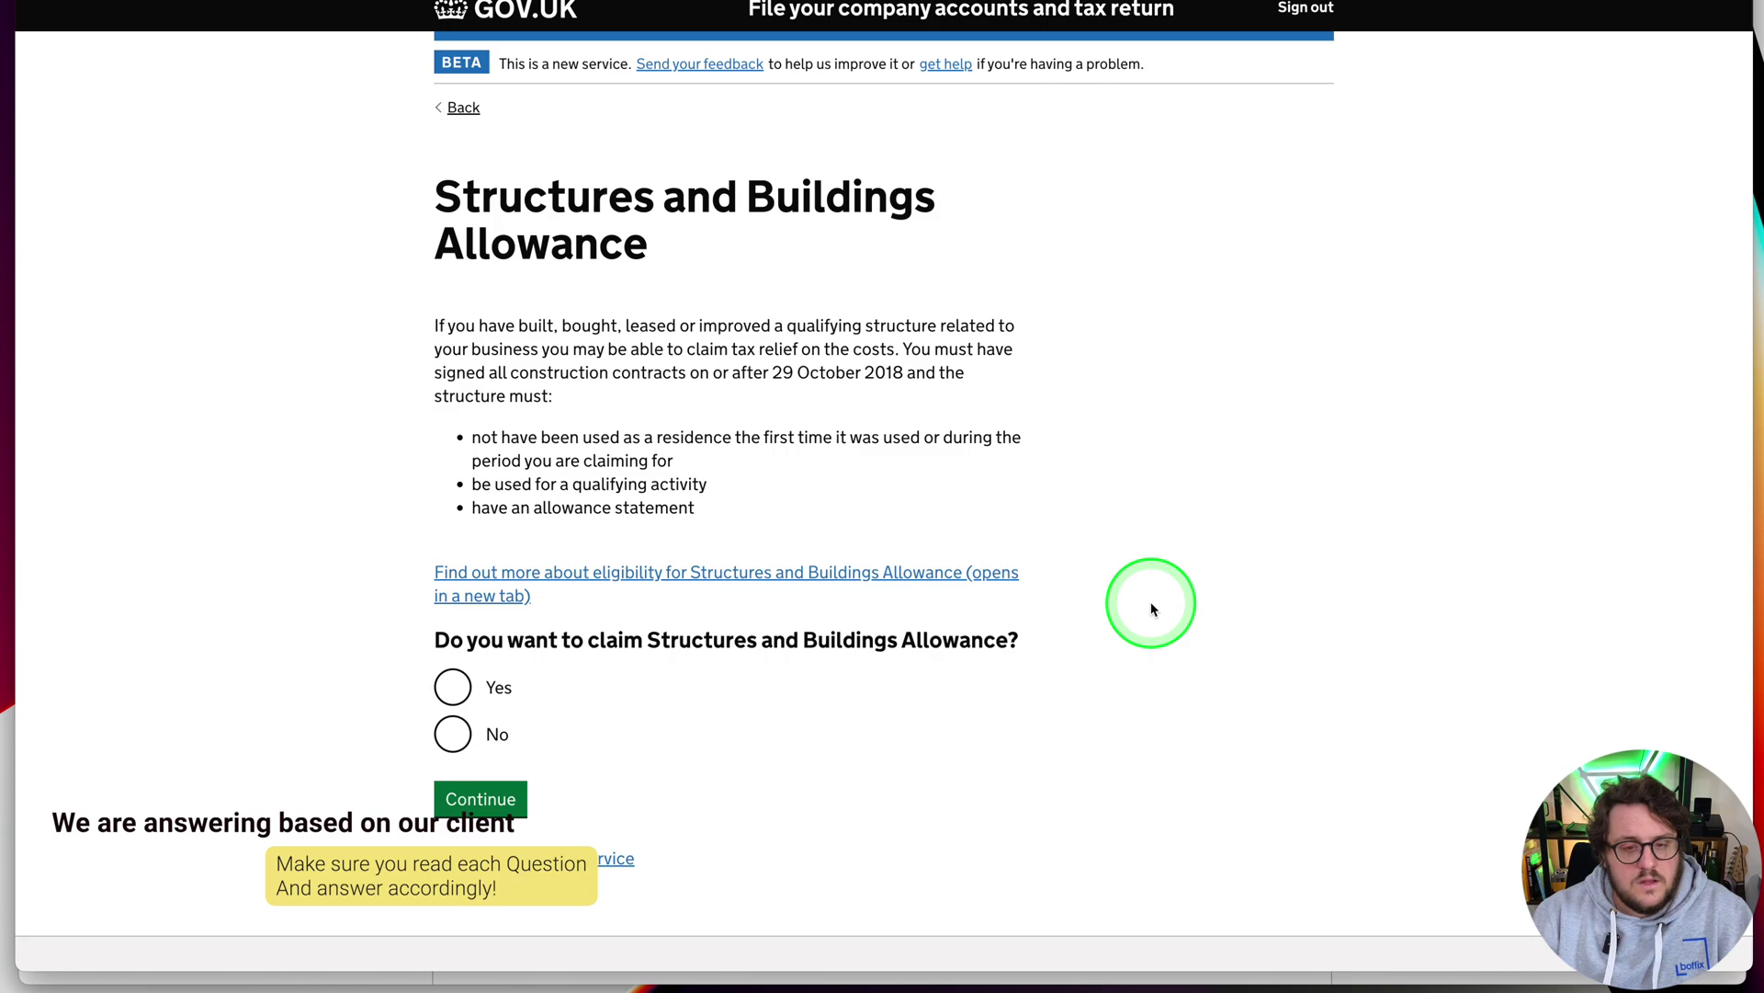
left_click(453, 734)
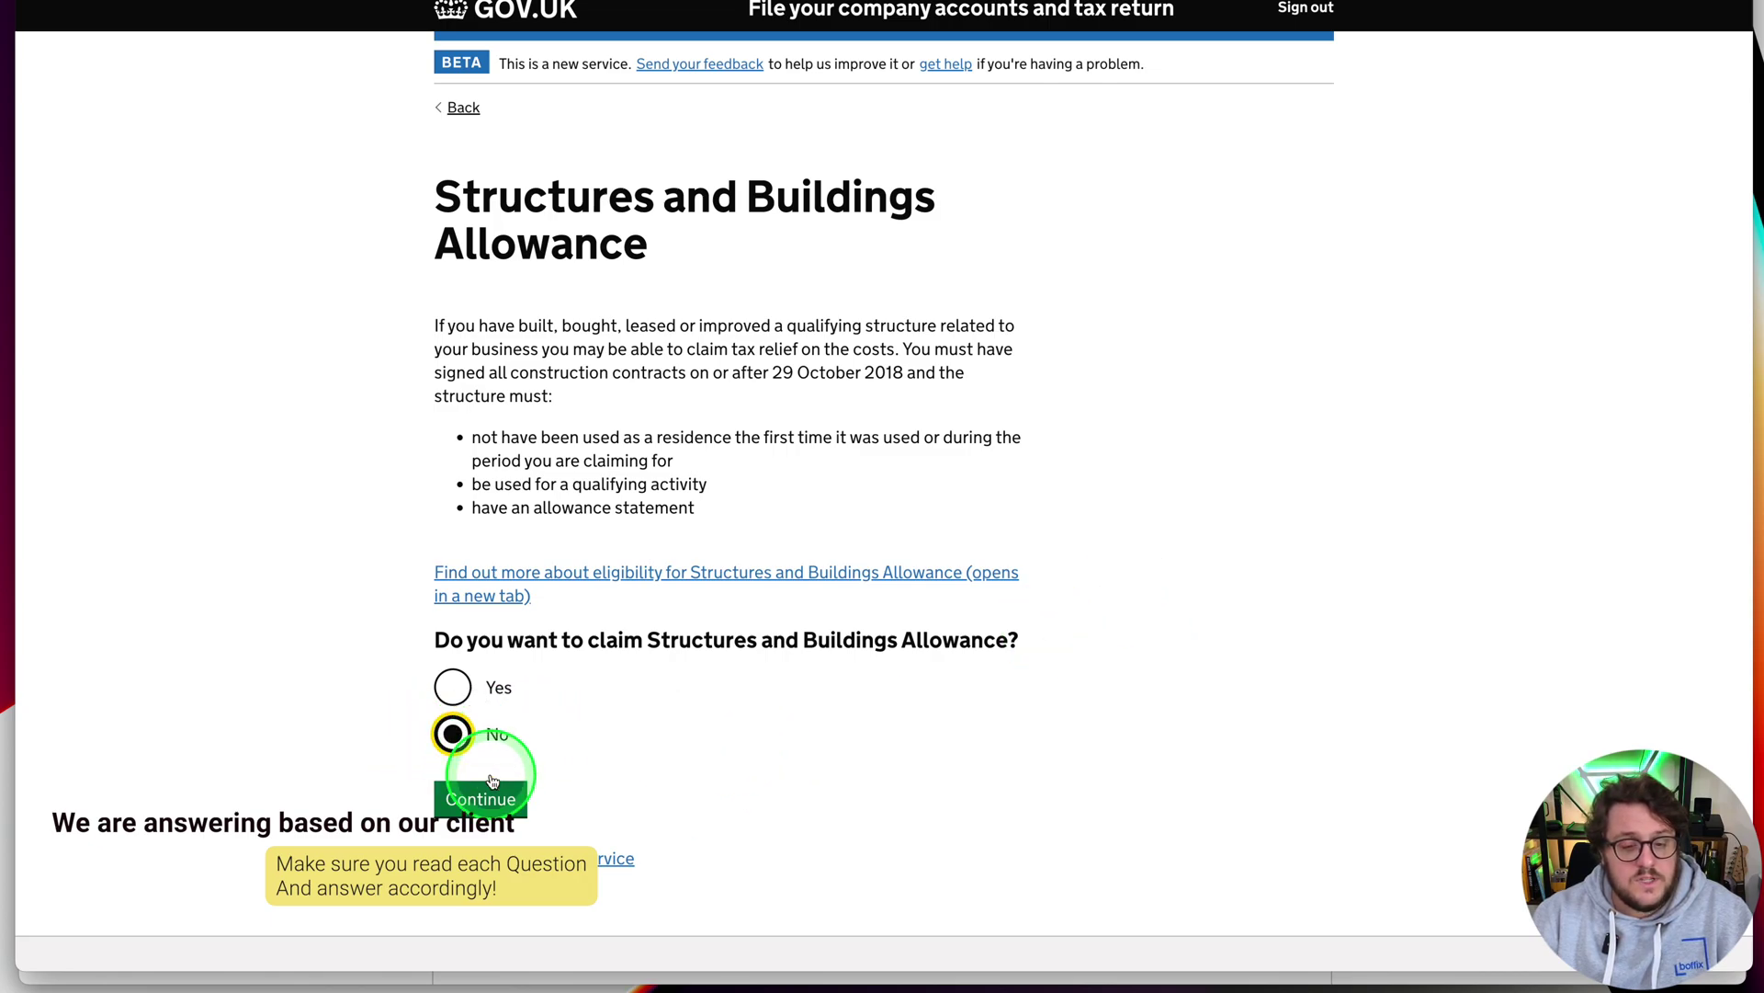
left_click(480, 800)
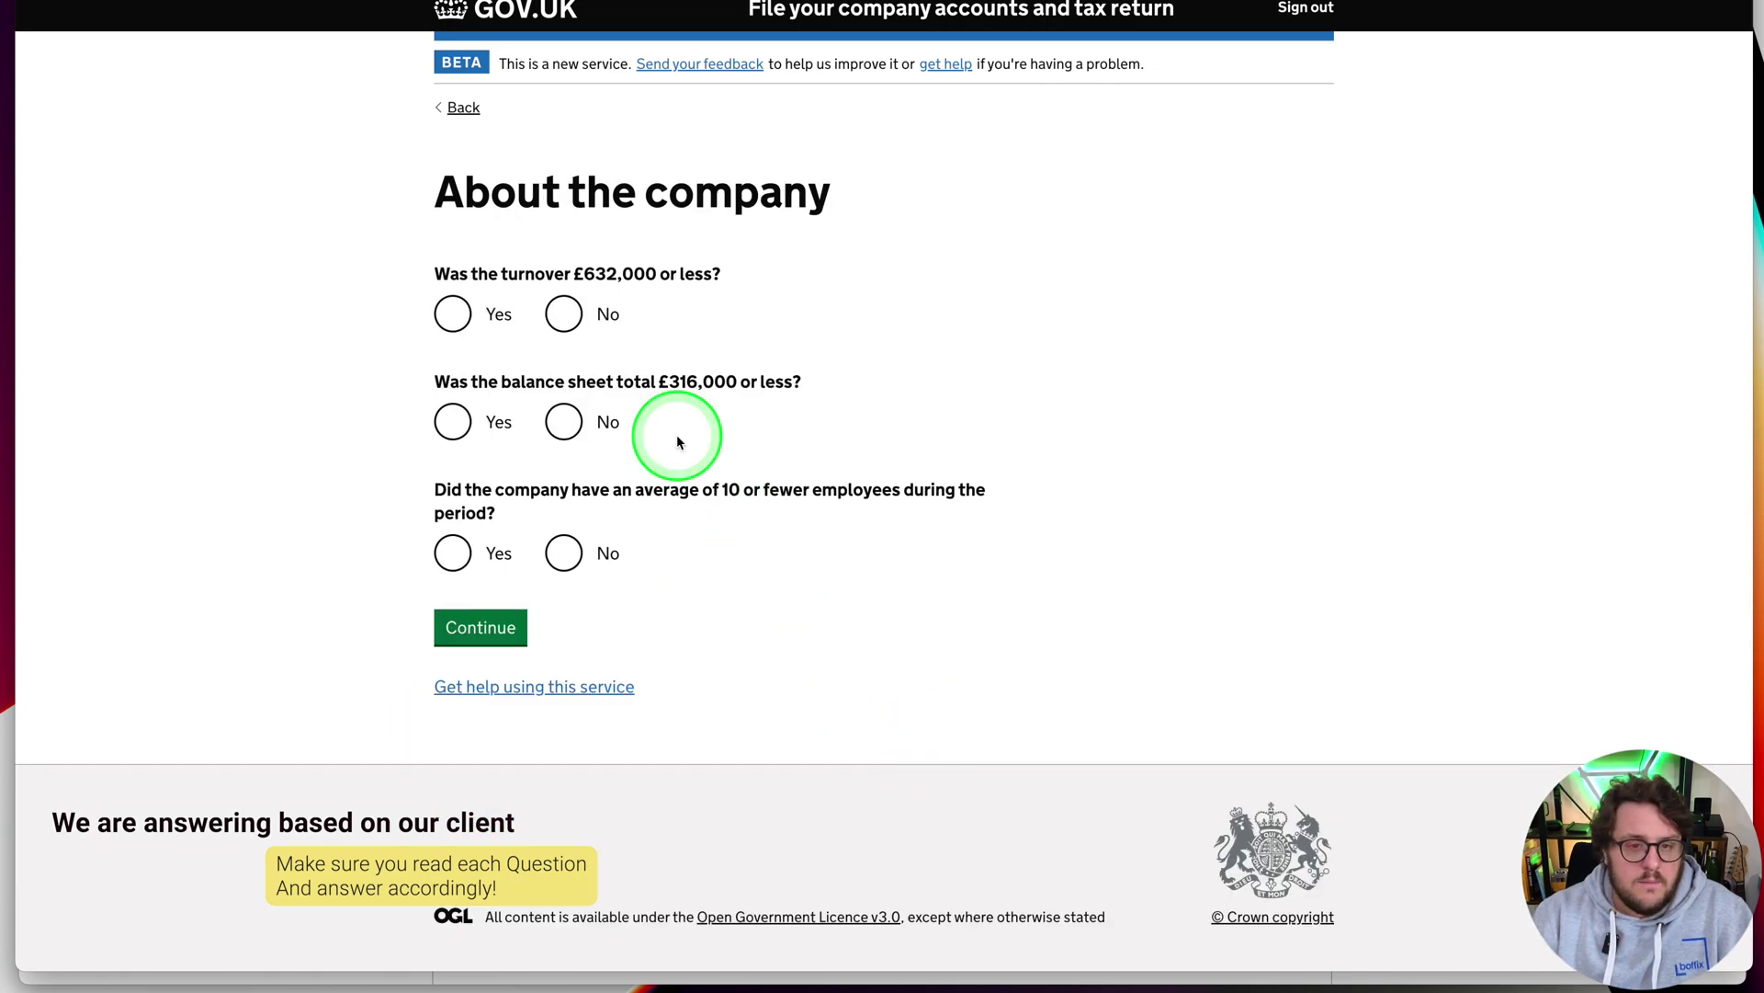
Confirm turnover ≤ £632,000, balance sheet ≤ £316,000 and 10 or fewer employees
left_click(445, 317)
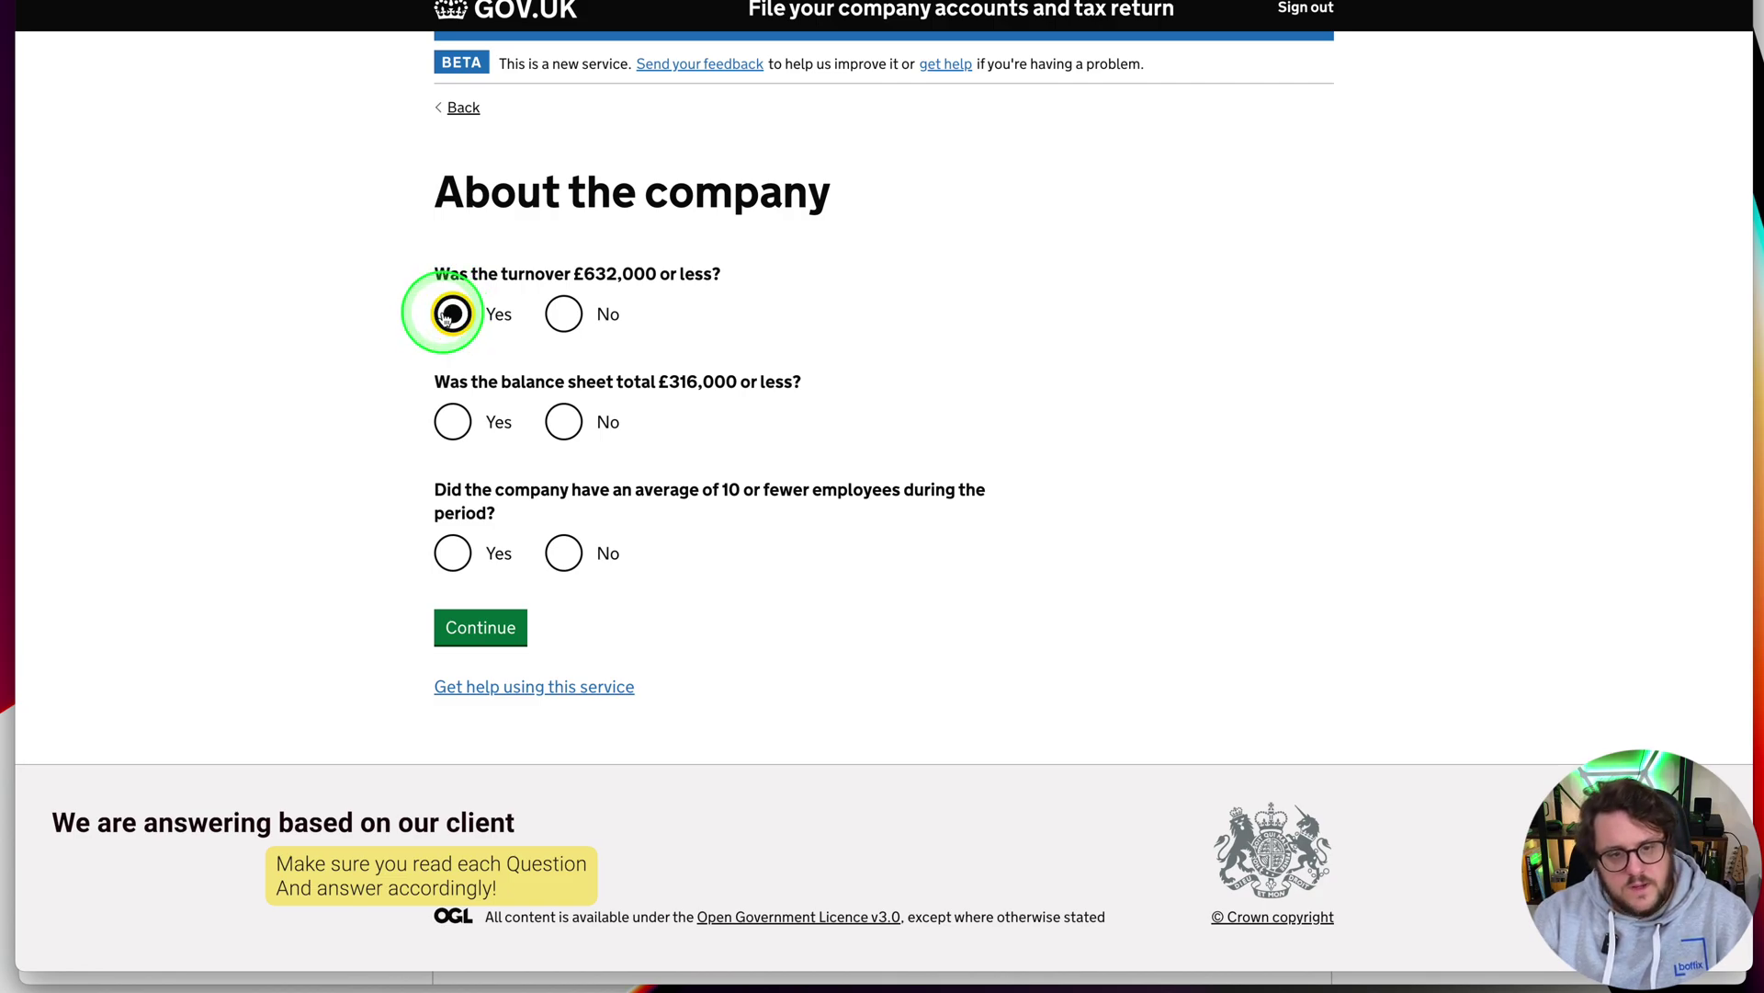
left_click(453, 418)
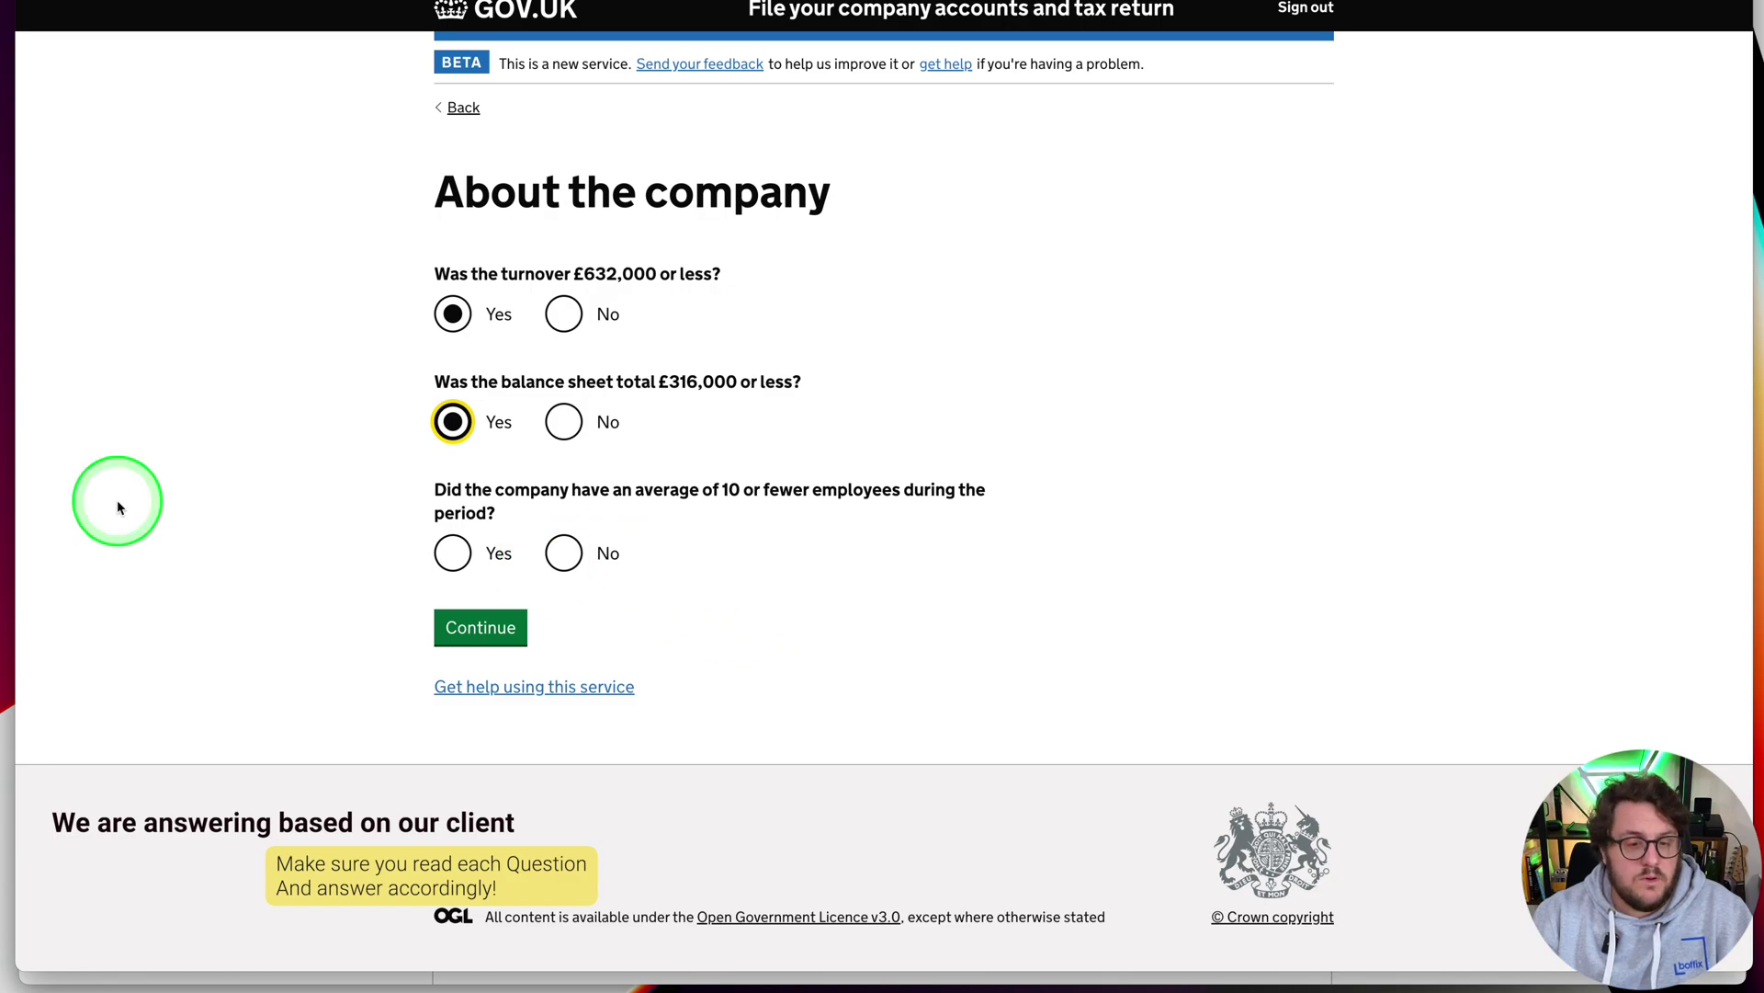
left_click(483, 579)
left_click(482, 623)
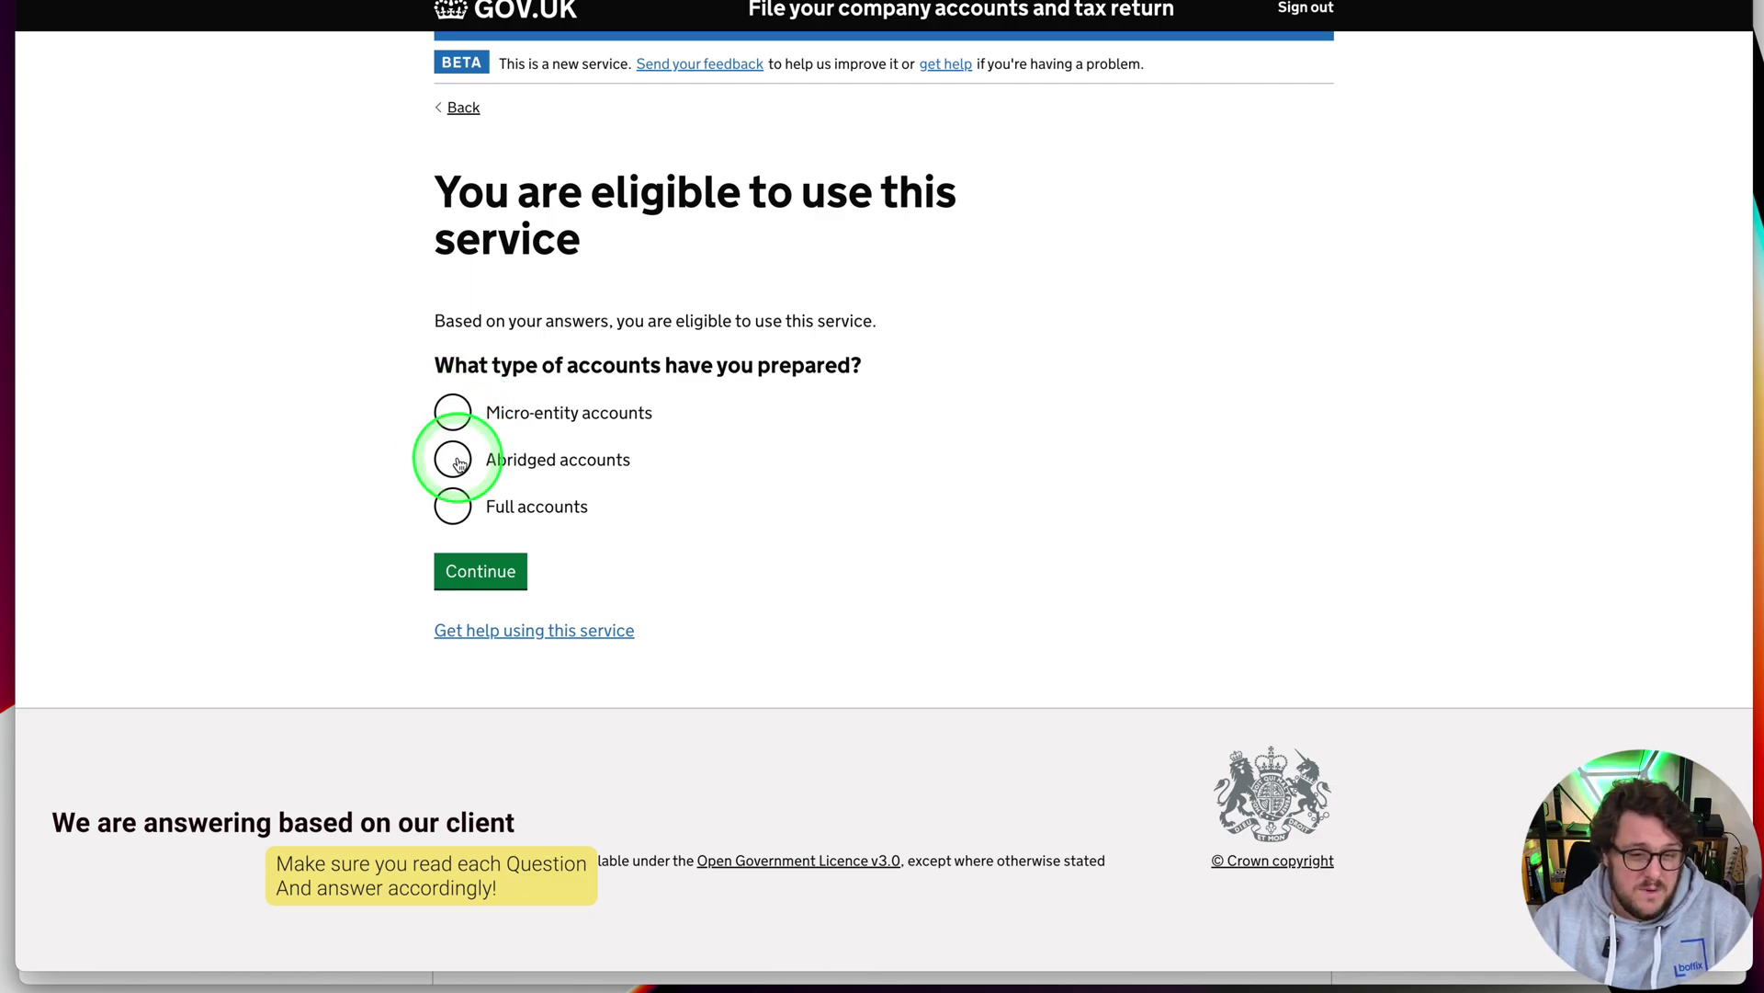
Select Abridged accounts as the accounts type and begin the filing
left_click(455, 459)
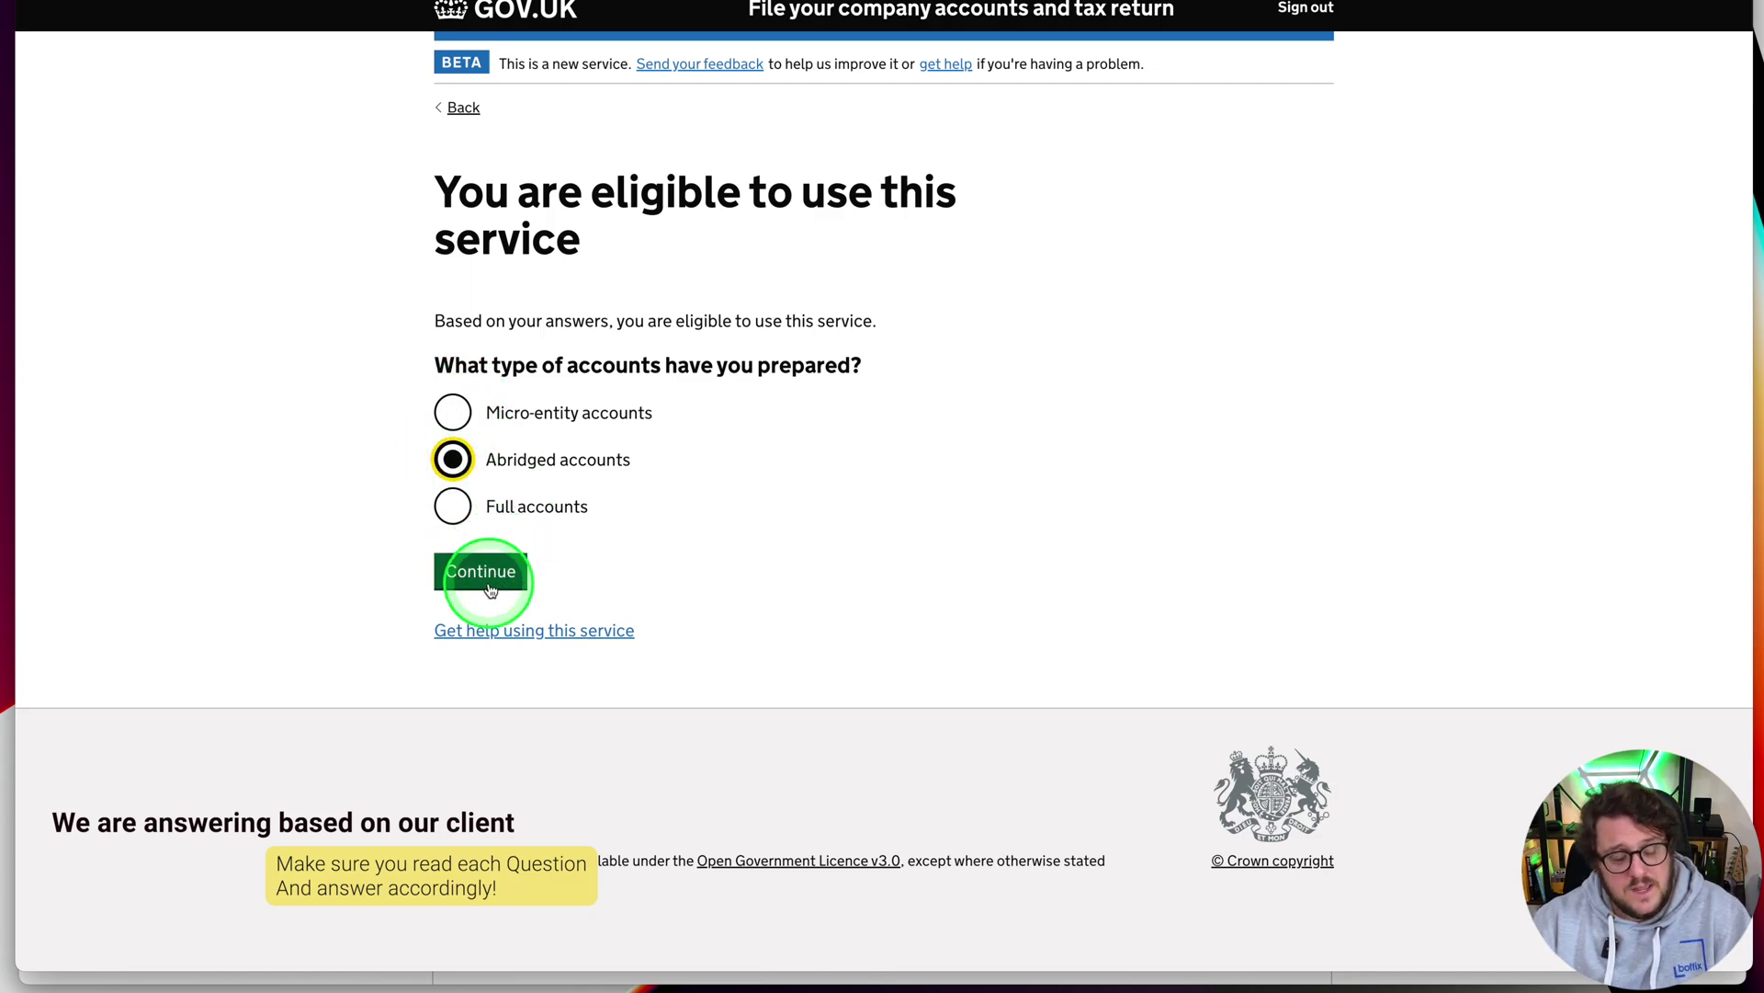
left_click(487, 585)
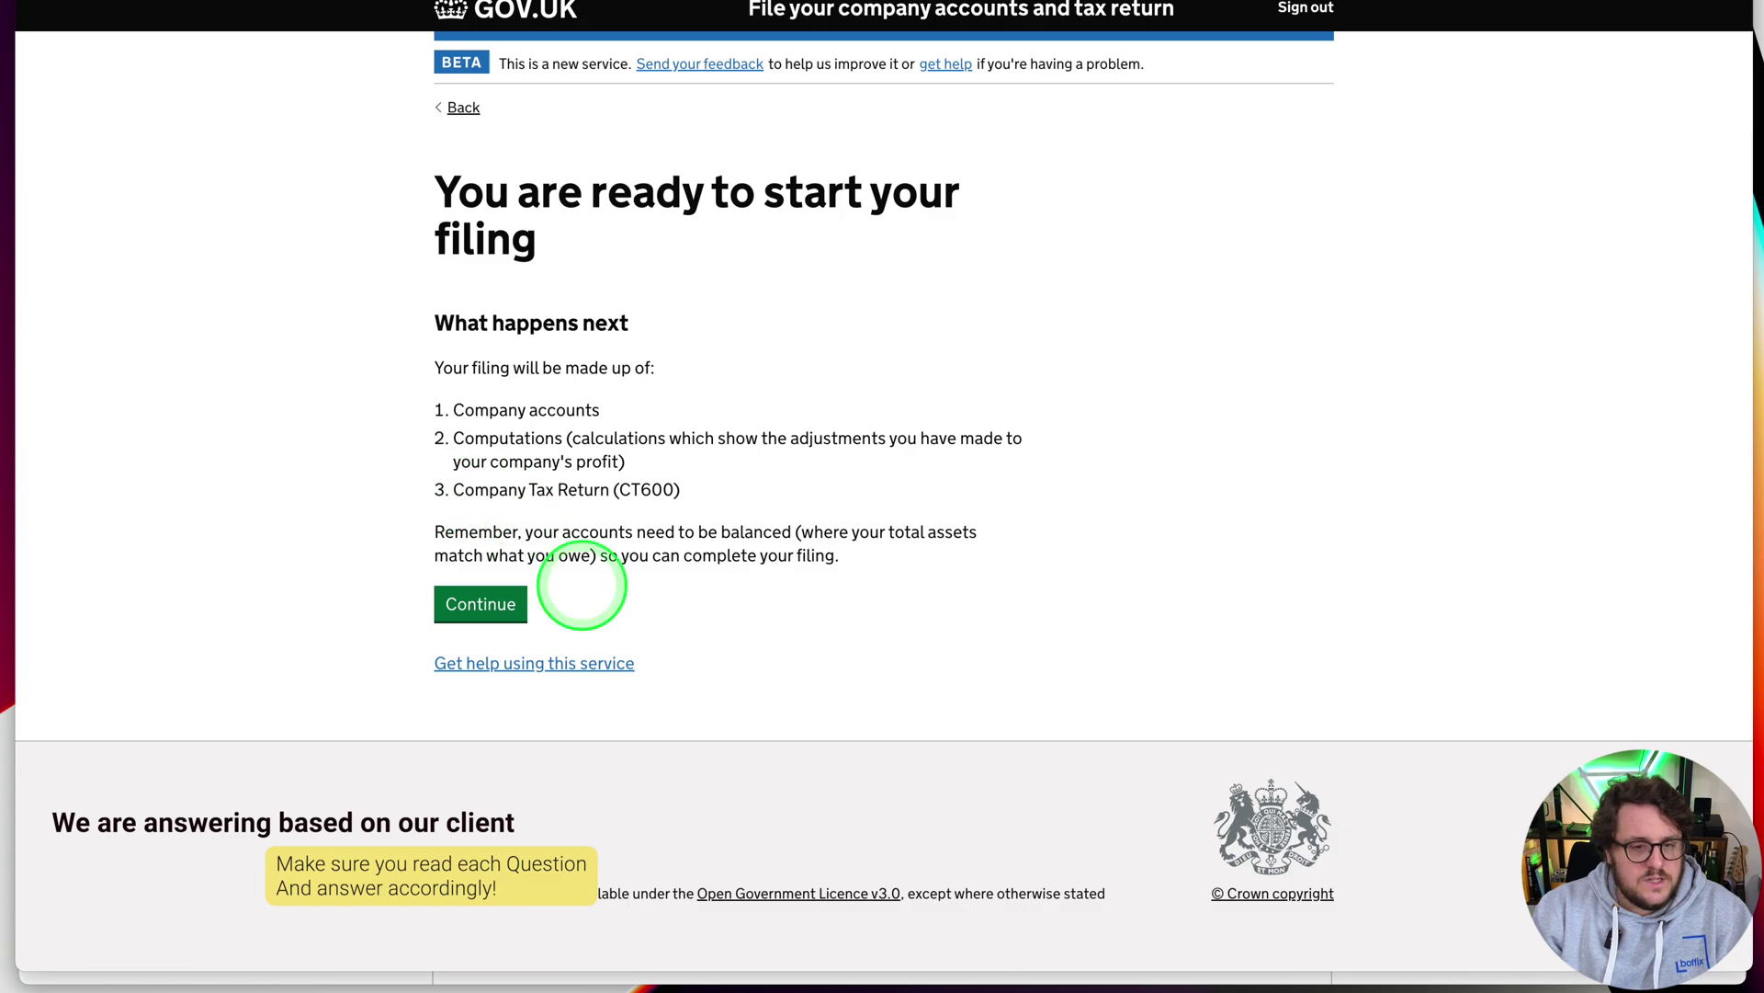
left_click(485, 607)
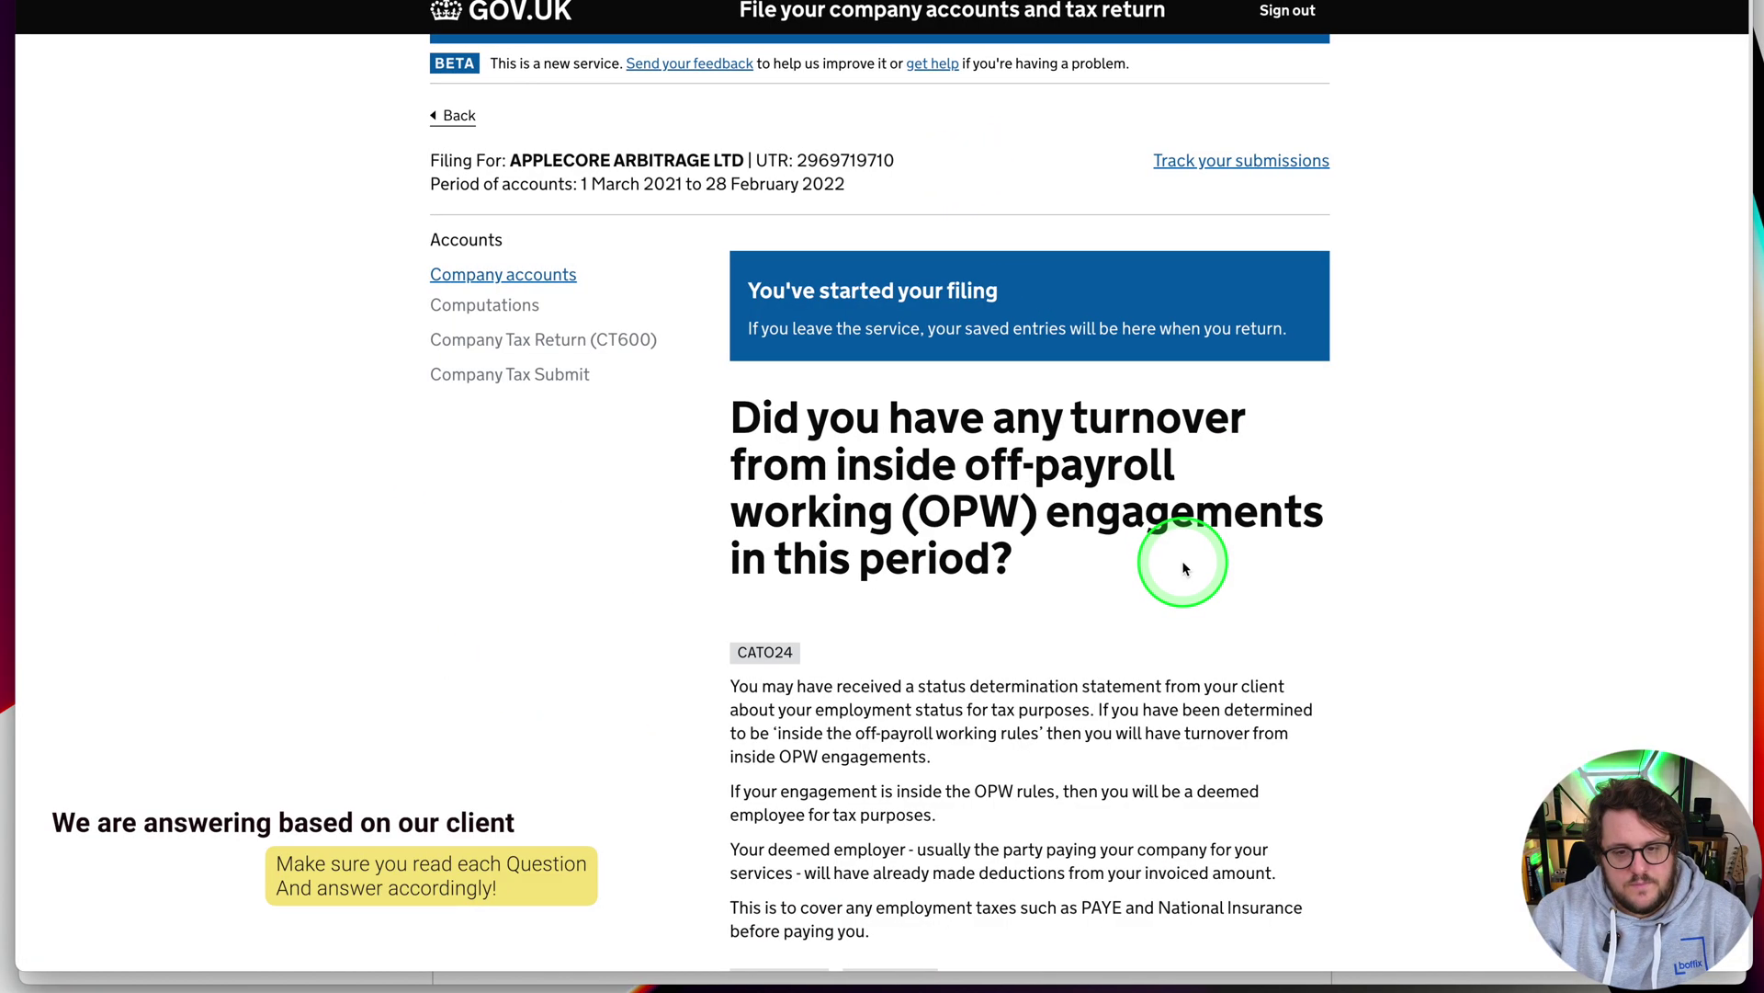
Answer No to turnover from off-payroll working engagements and save
scroll(1120, 549, "down", 3)
scroll(1120, 551, "up", 1)
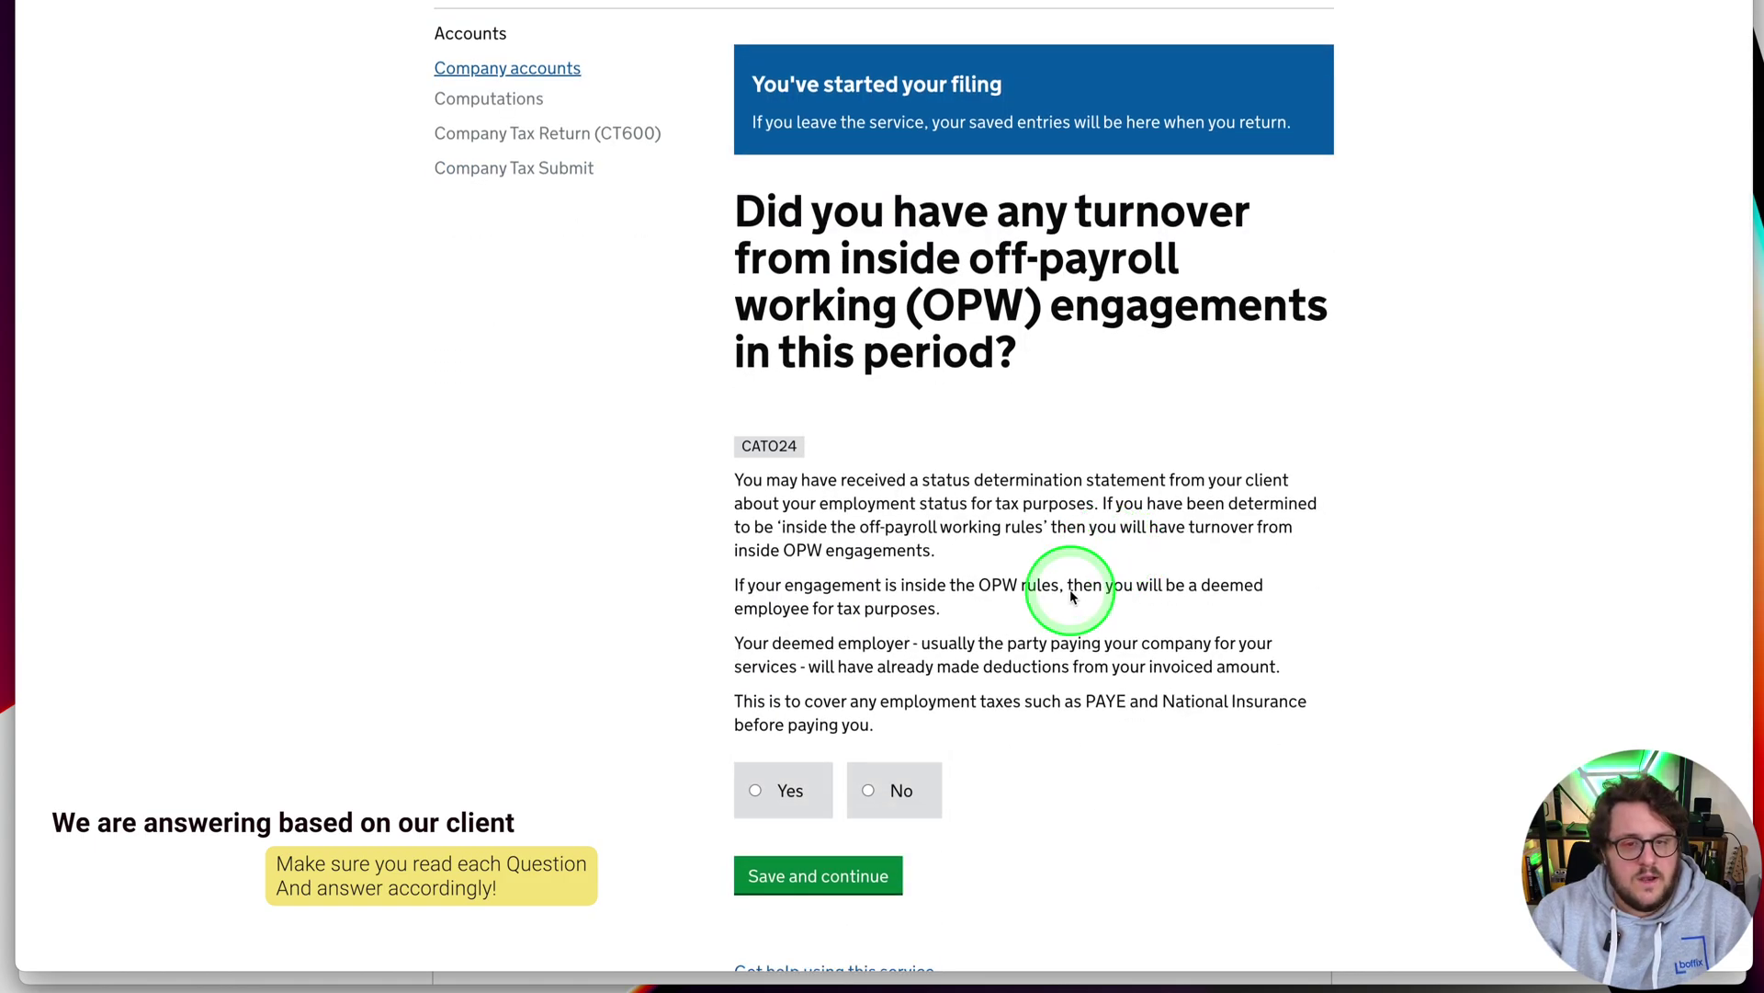
left_click(889, 802)
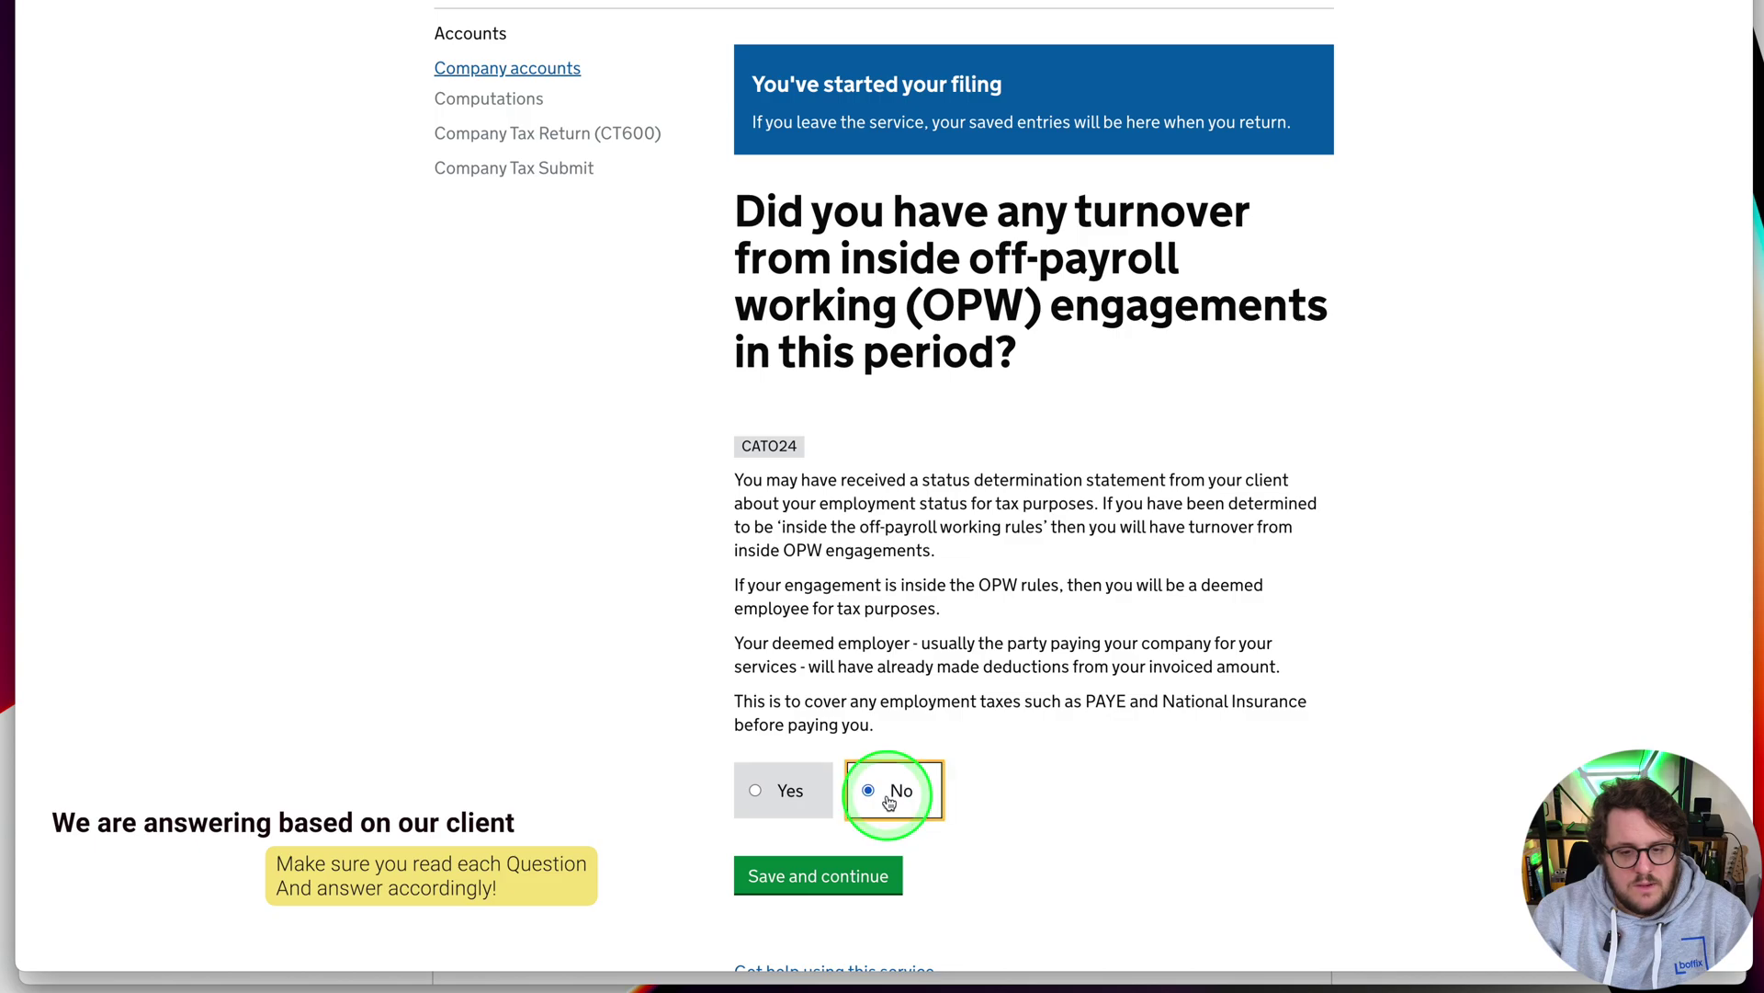
left_click(817, 875)
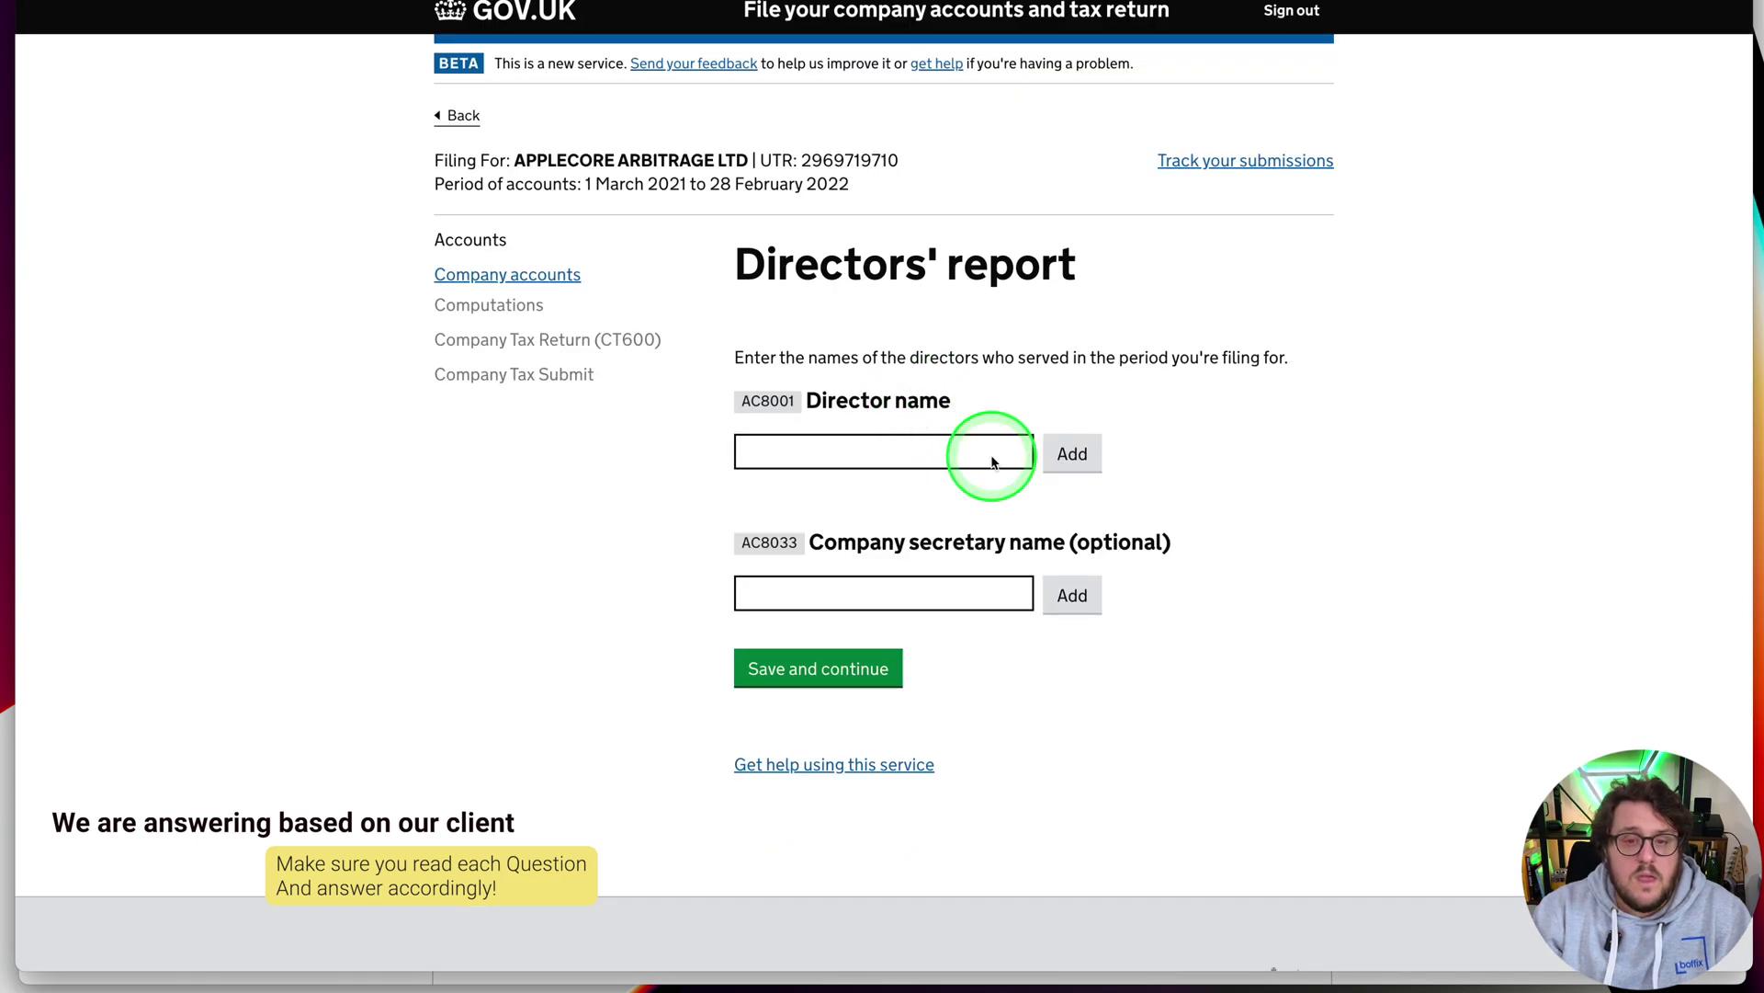
Add the director's name to the directors list and record no directors appointed or resigned
left_click(902, 457)
type("Aa")
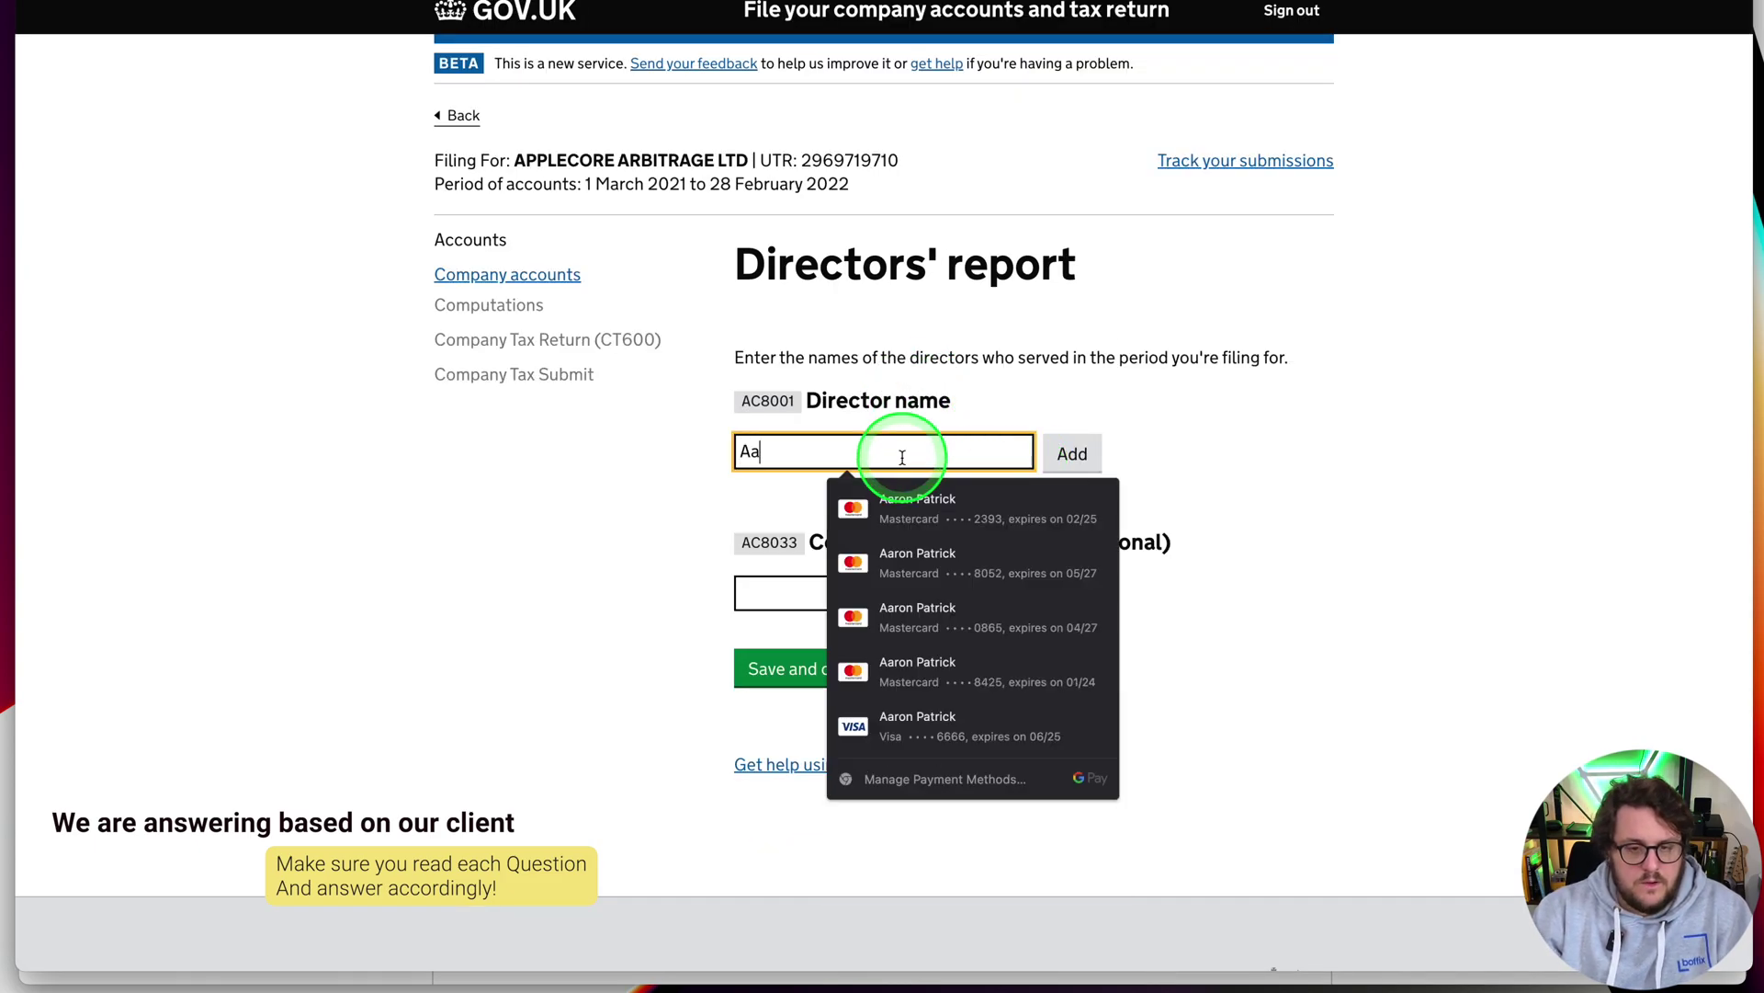
type("ron")
key("Tab")
key("Tab")
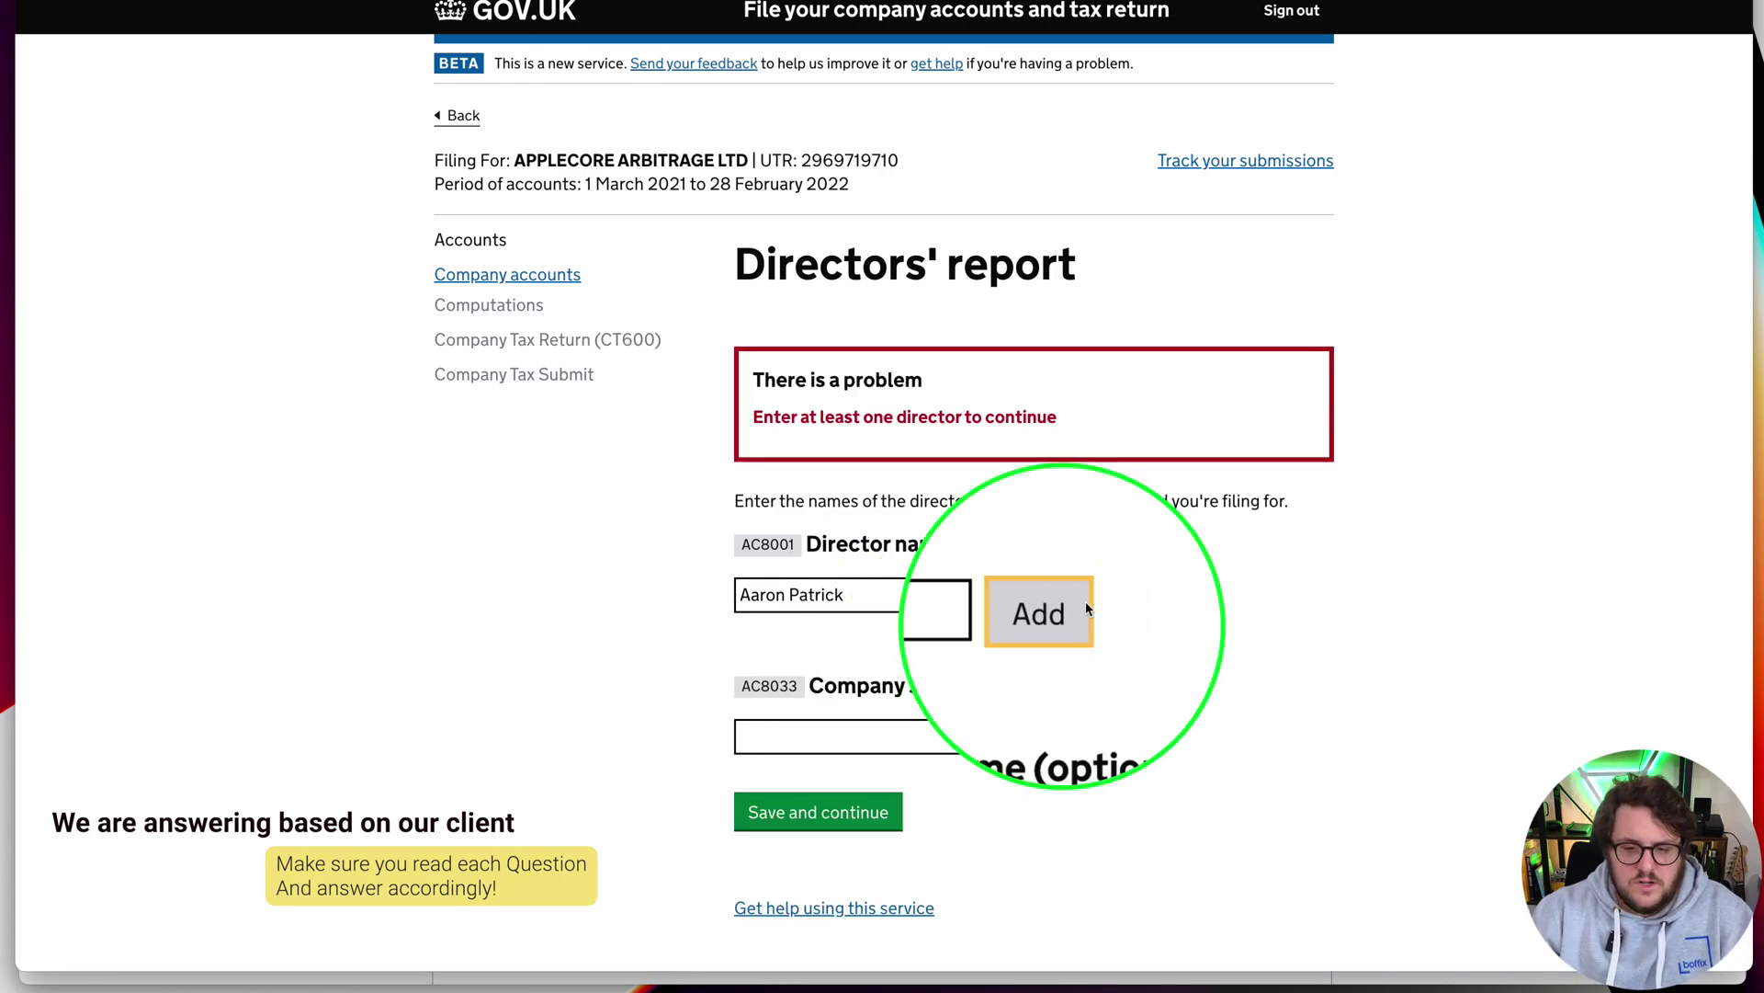
left_click(1070, 600)
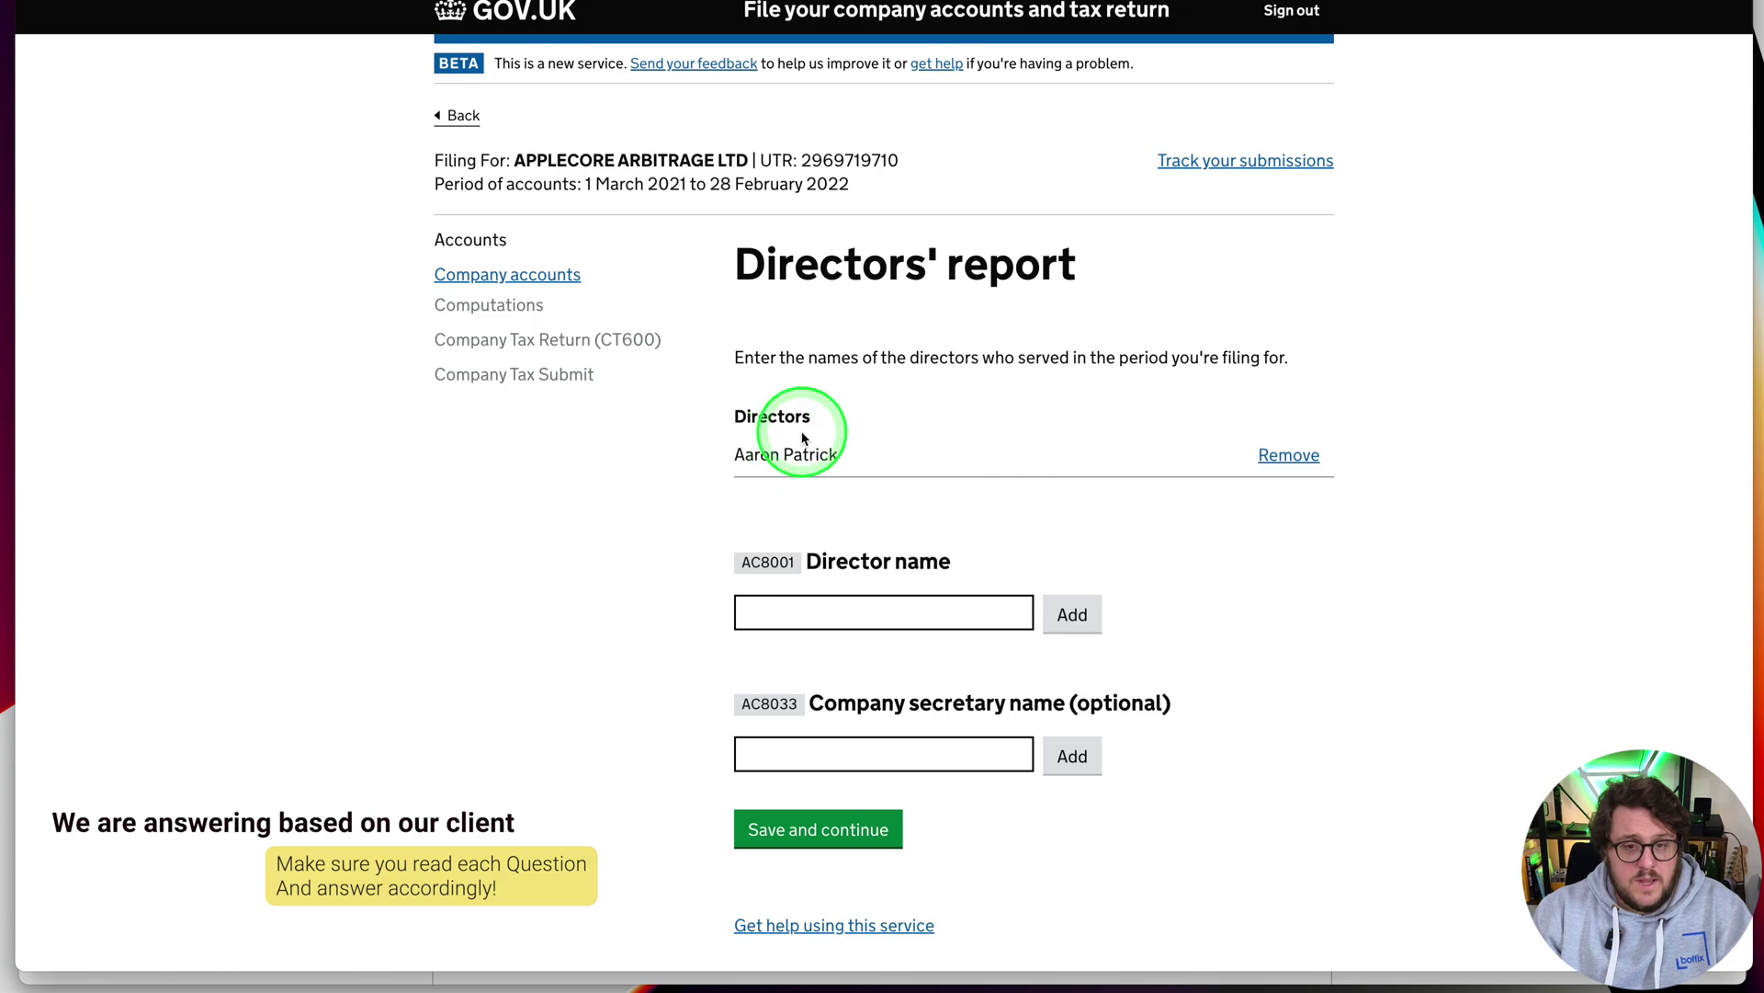
left_click(809, 829)
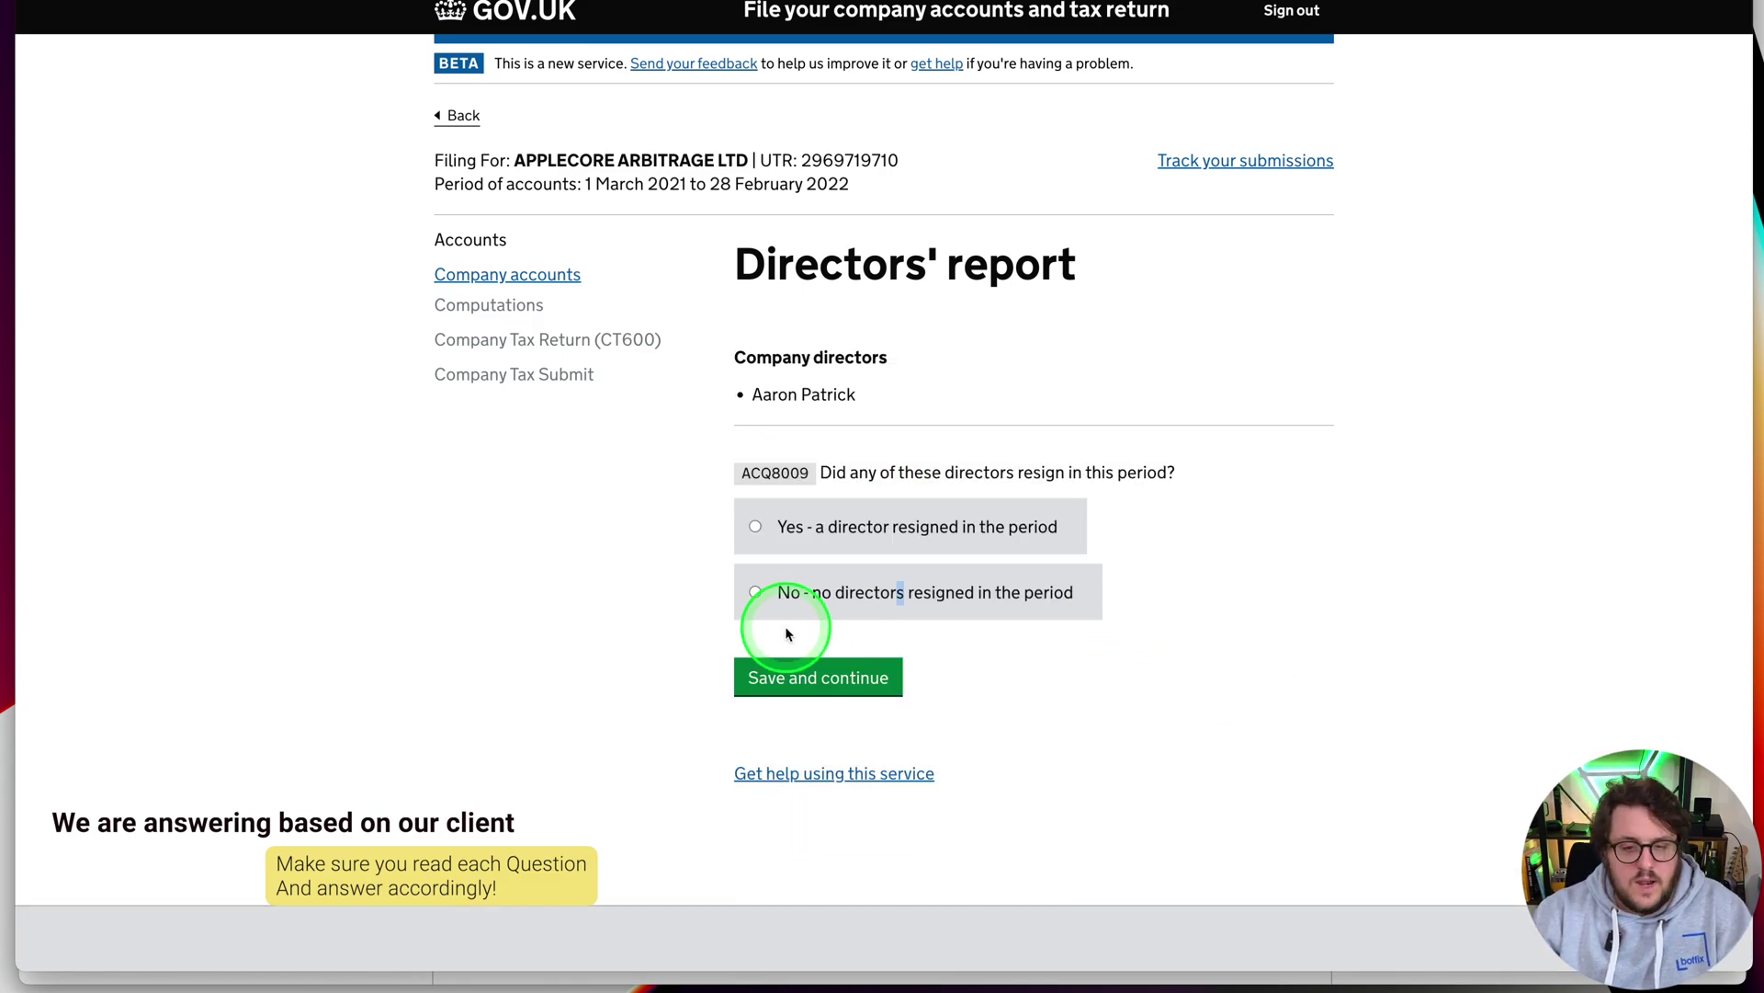
left_click(768, 592)
left_click(818, 685)
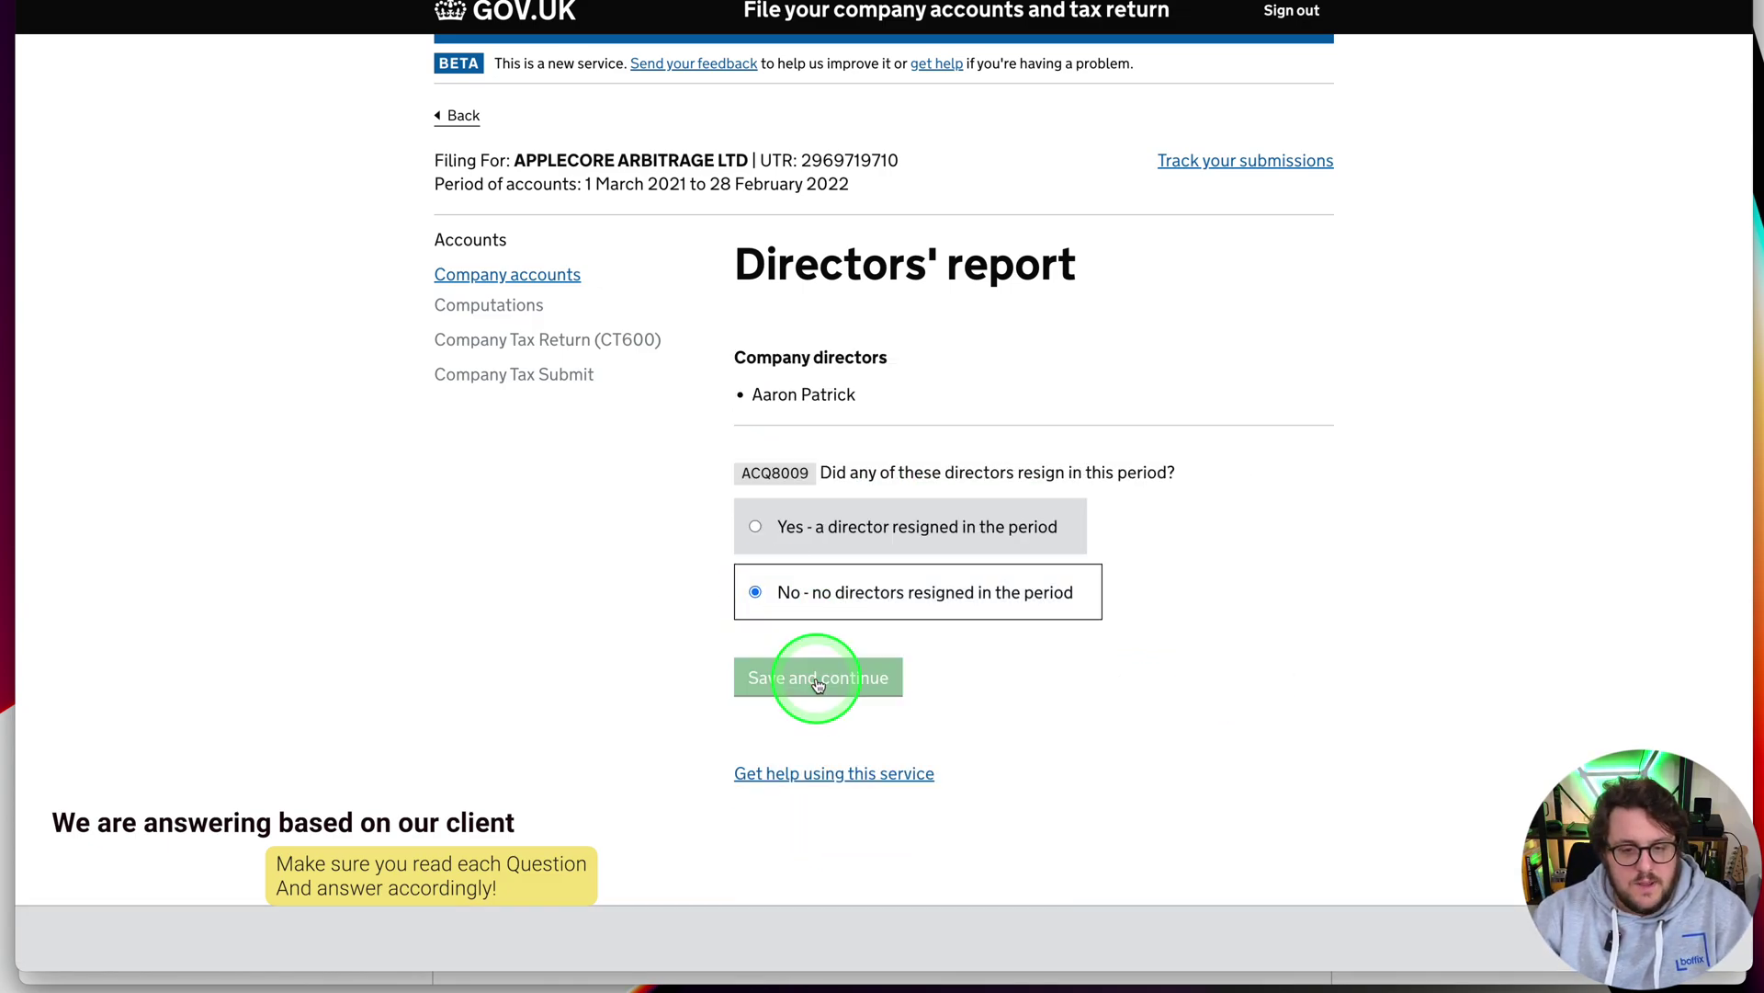
Paste in the company's principal activities description and save the directors' report details
left_click(839, 528)
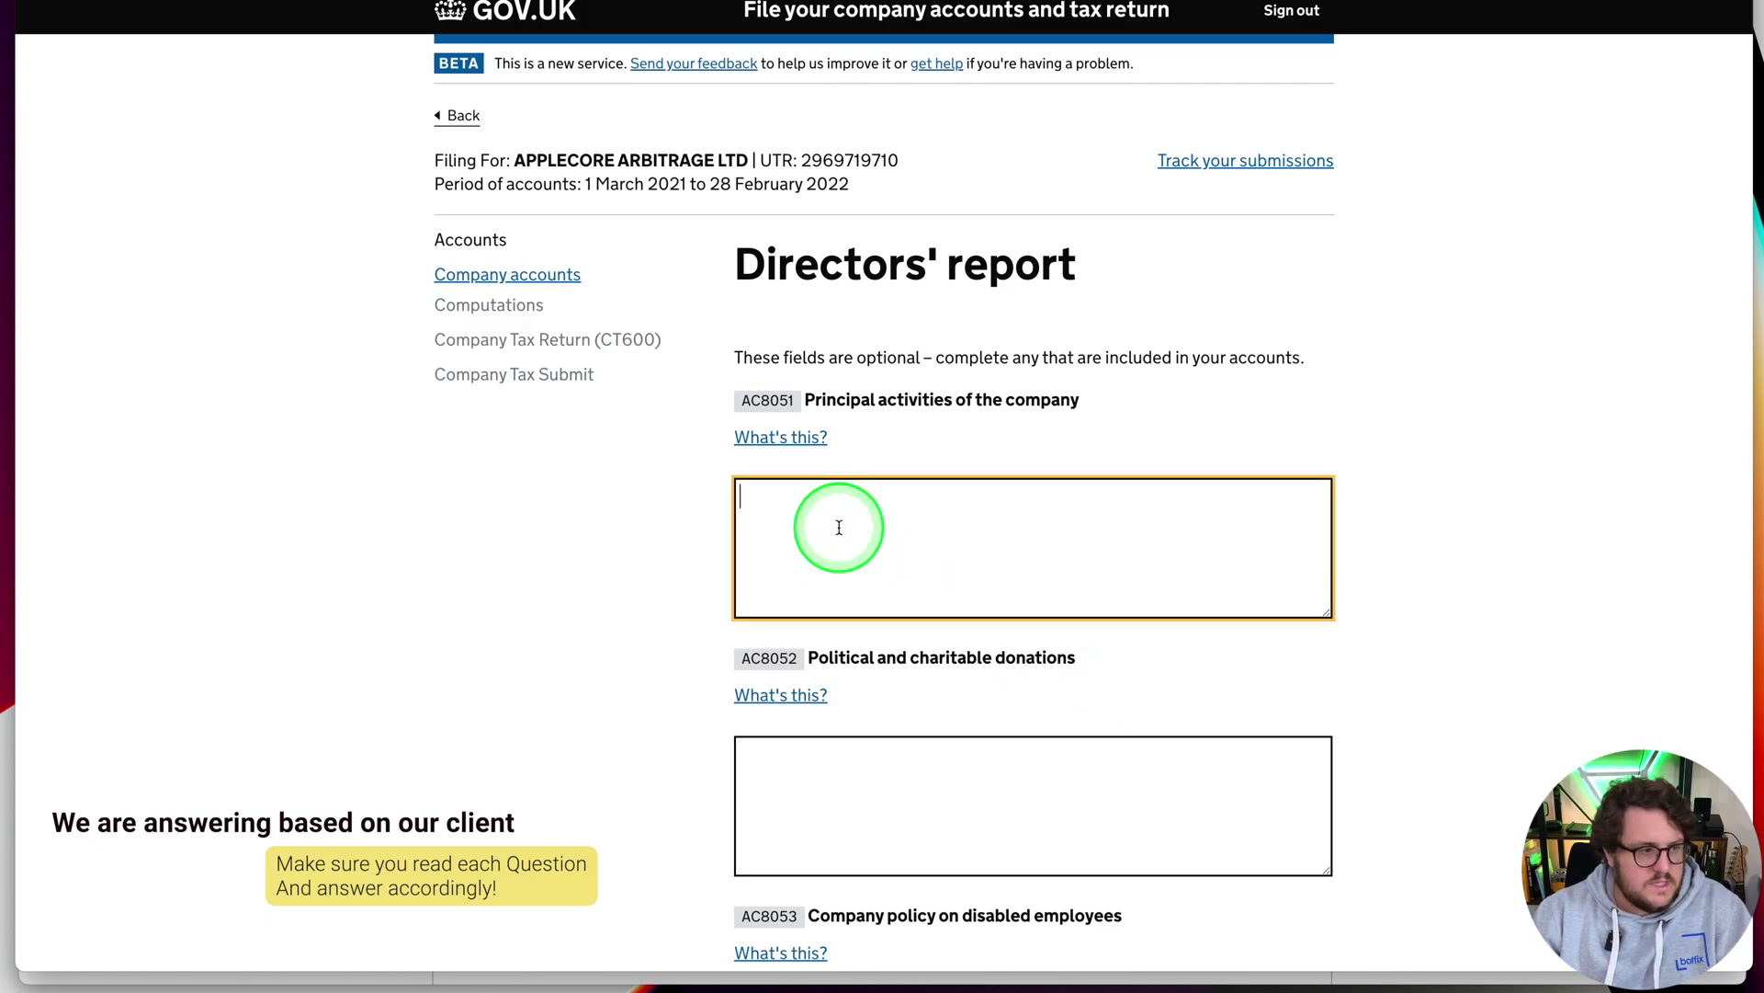
scroll(926, 720, "down", 6)
type("Online reselling")
scroll(933, 713, "down", 5)
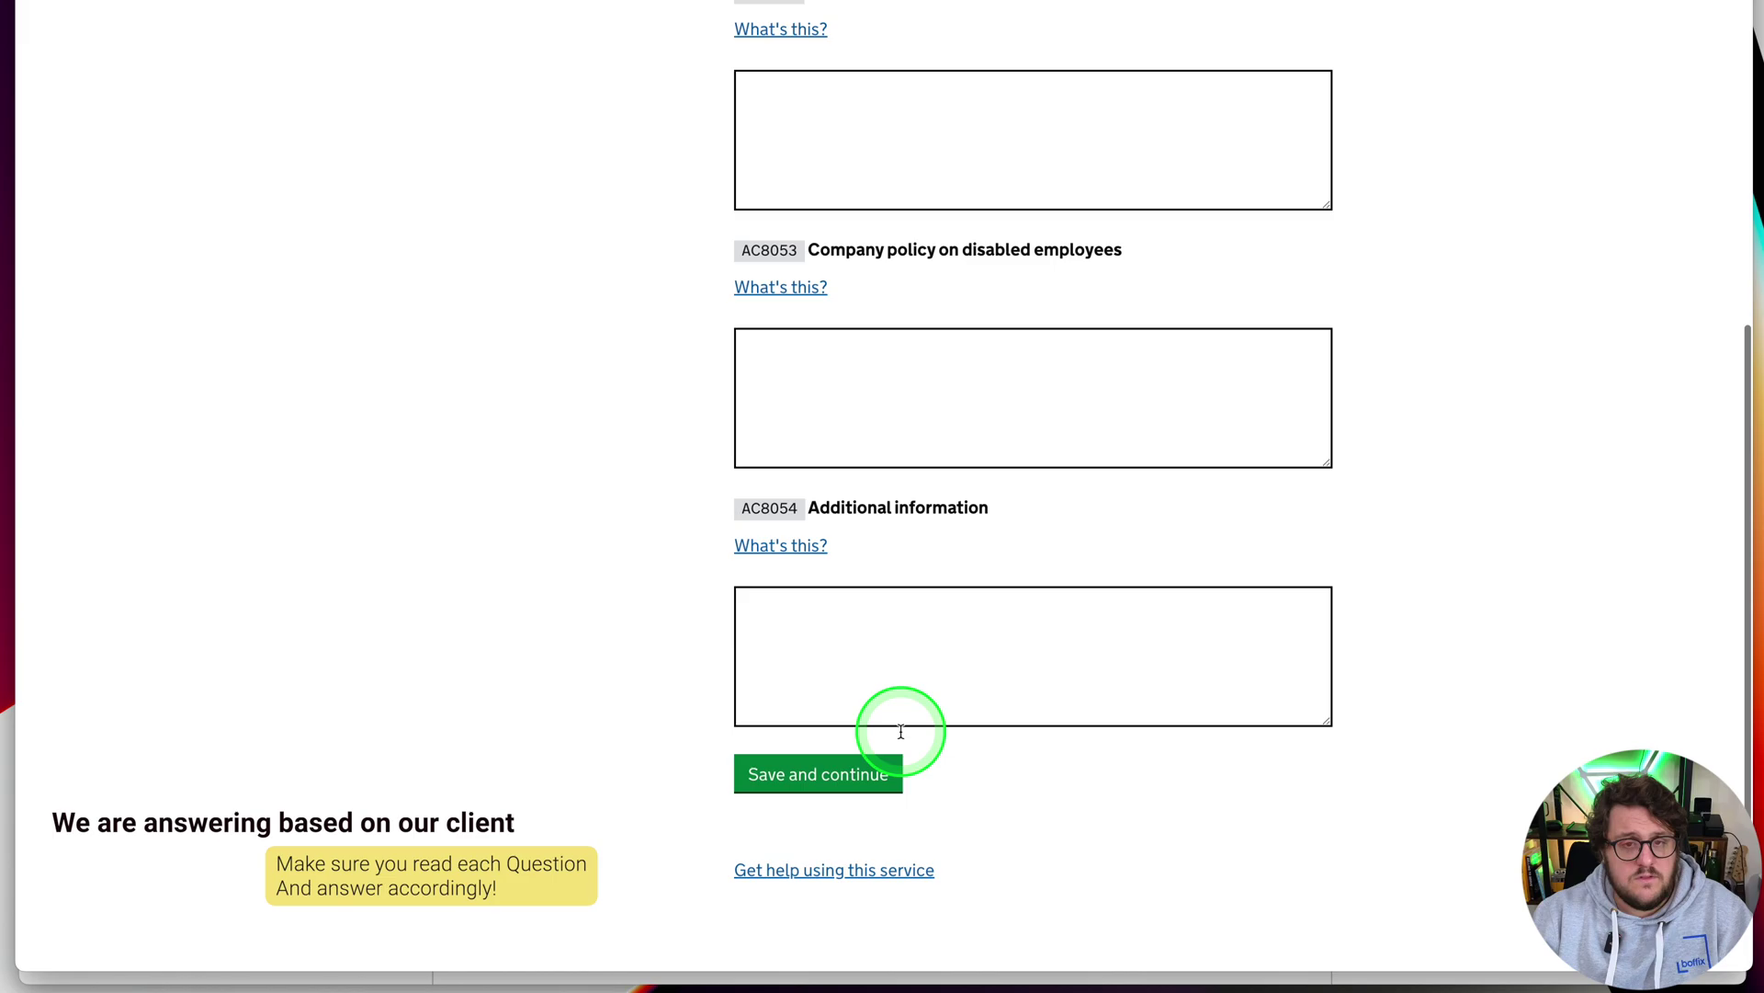
left_click(790, 774)
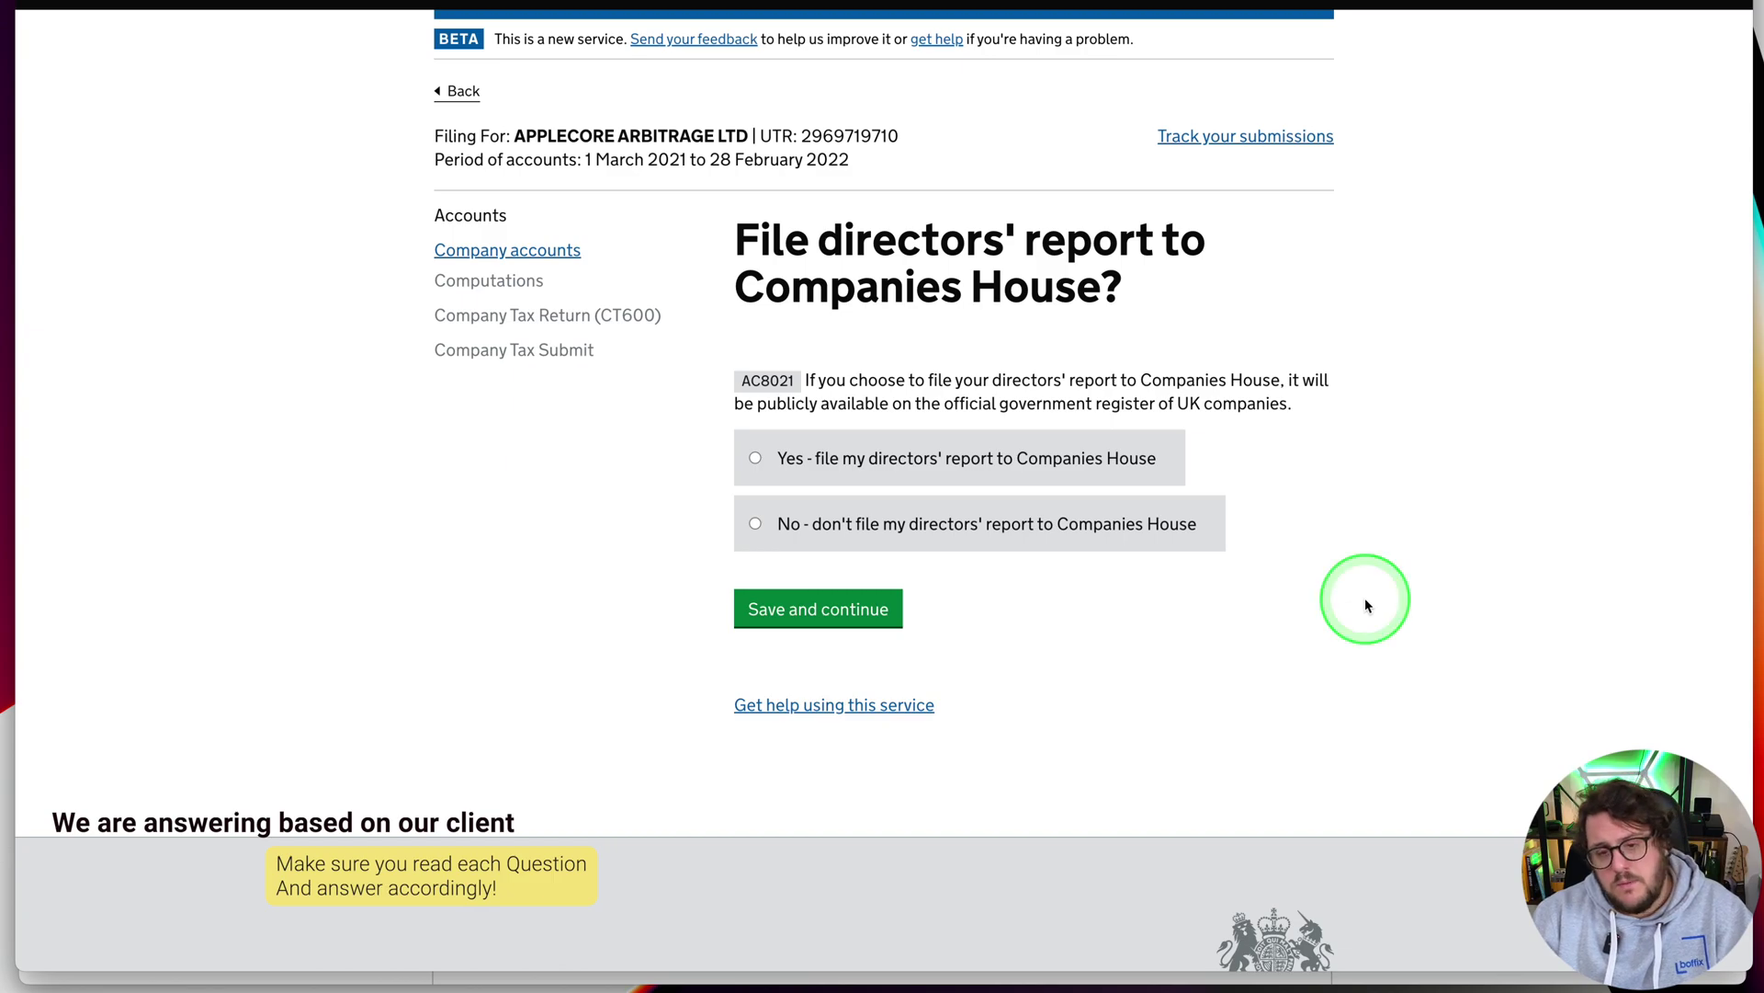
Choose 'Yes - file my directors' report' and confirm the director details are correct
left_click(948, 474)
left_click(818, 612)
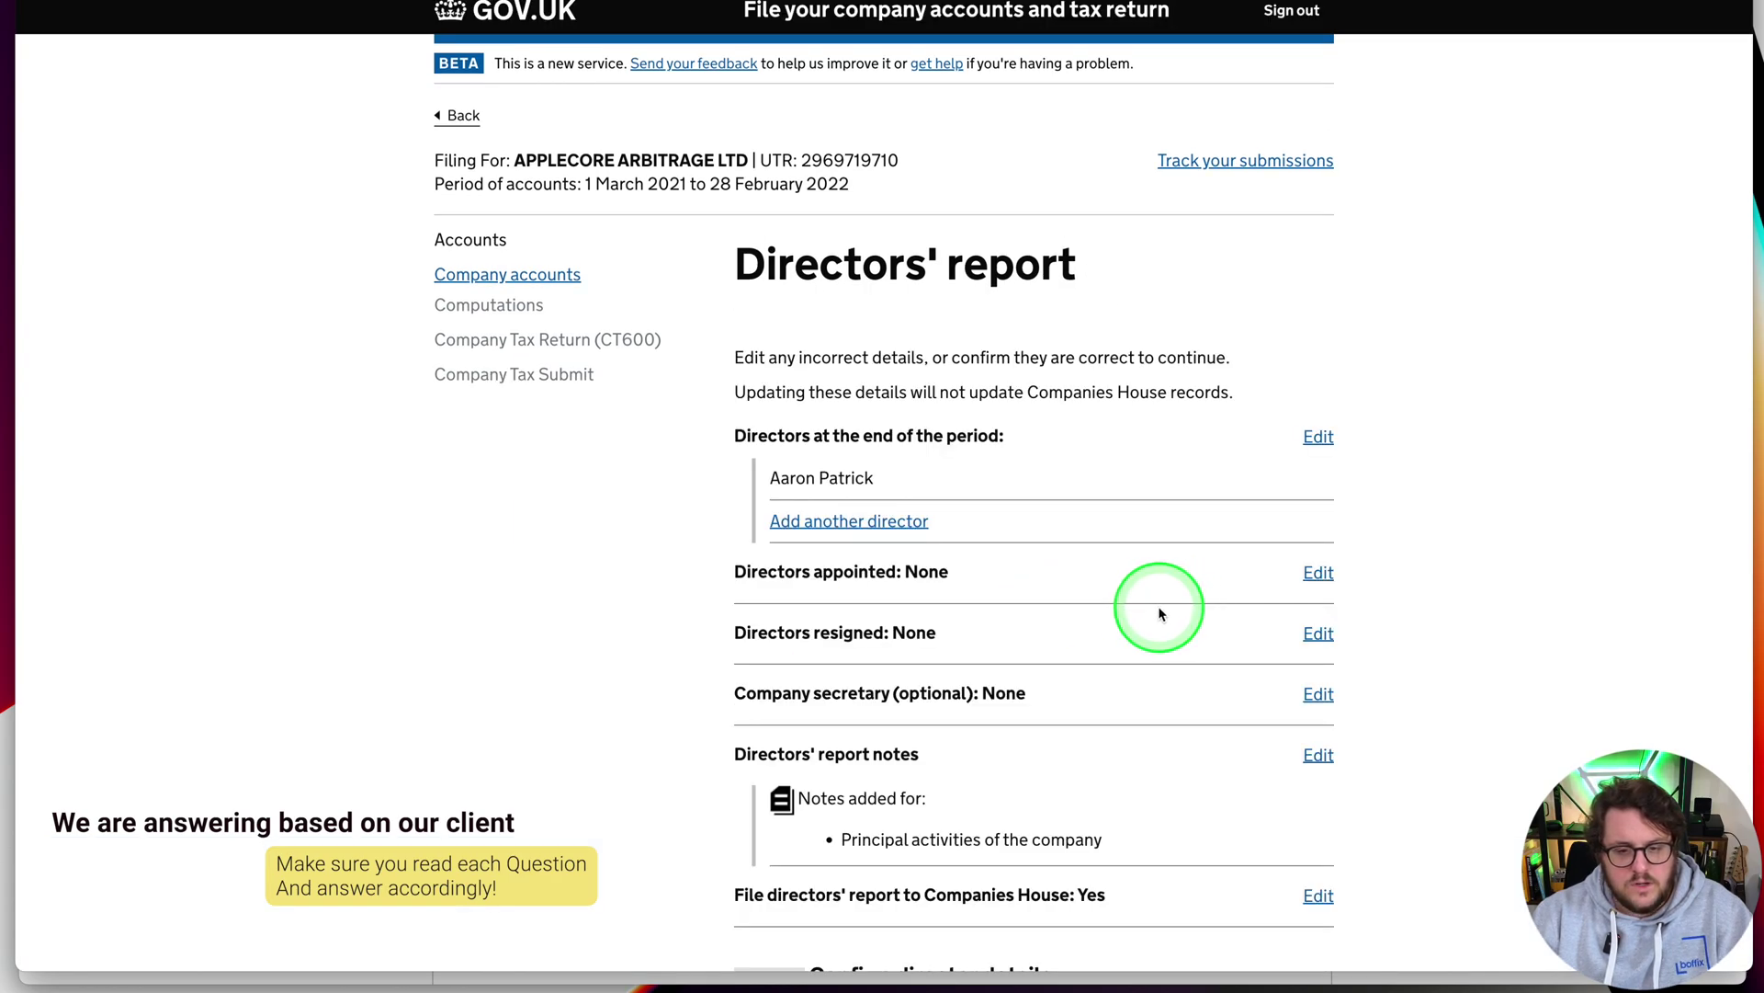
scroll(1160, 611, "down", 5)
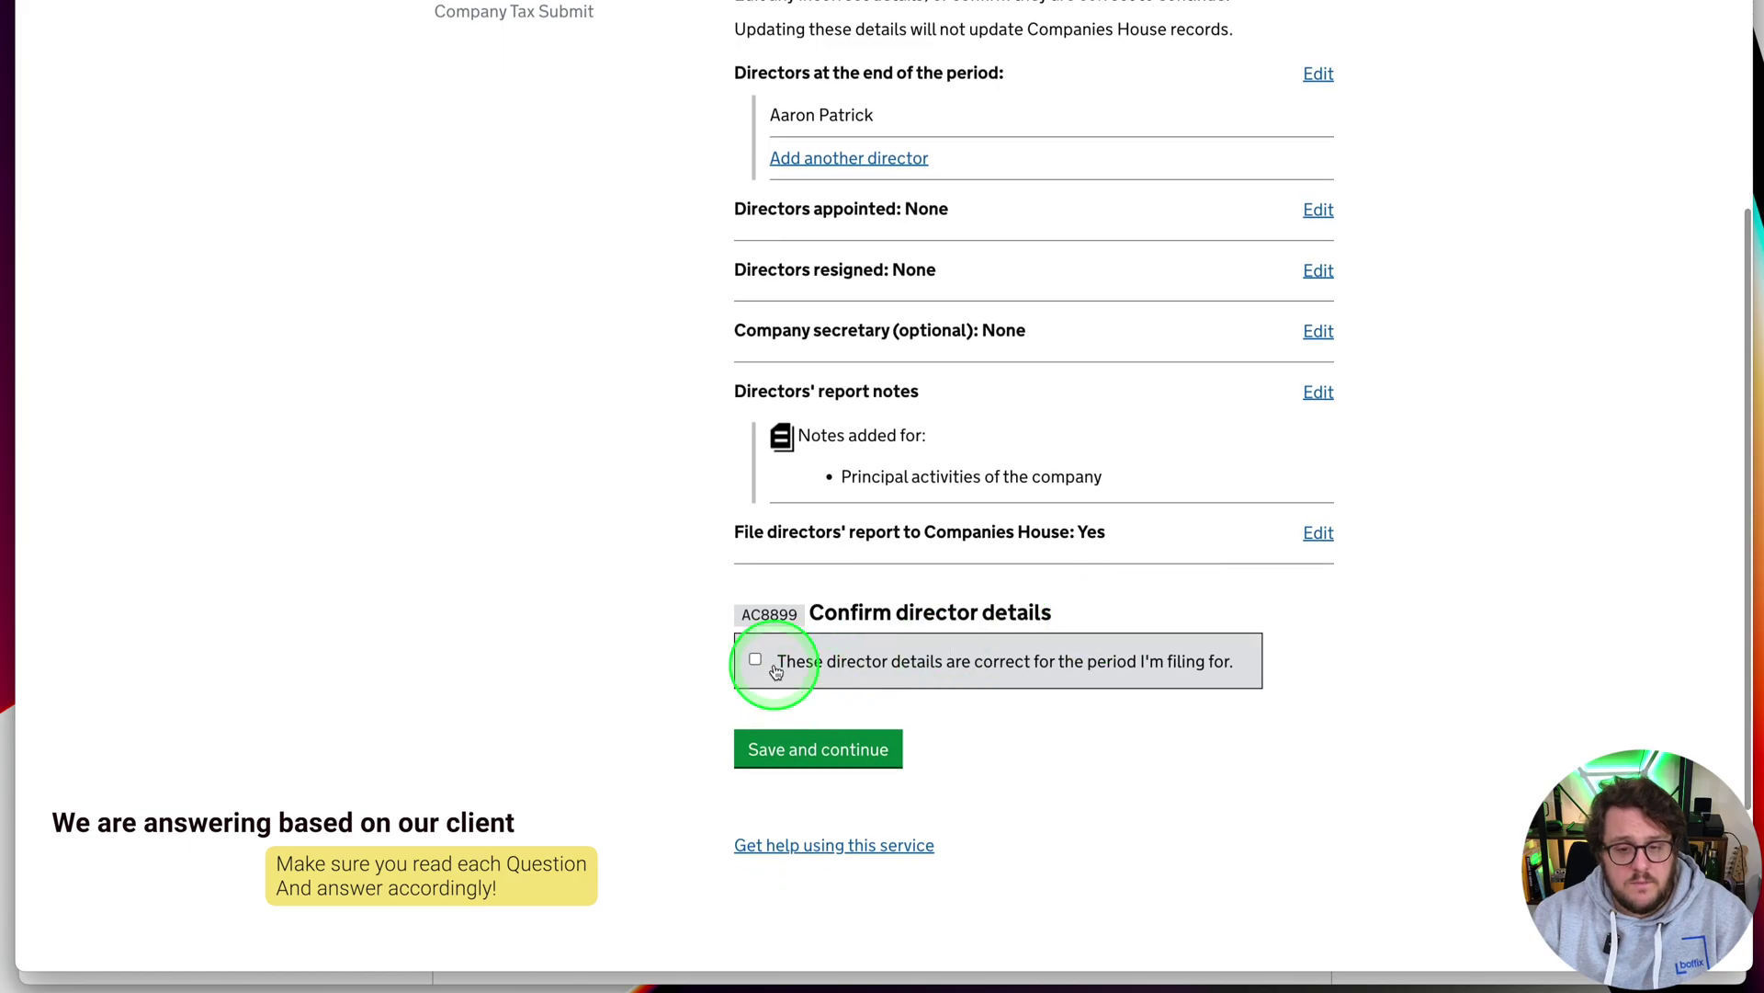
left_click(756, 661)
left_click(819, 746)
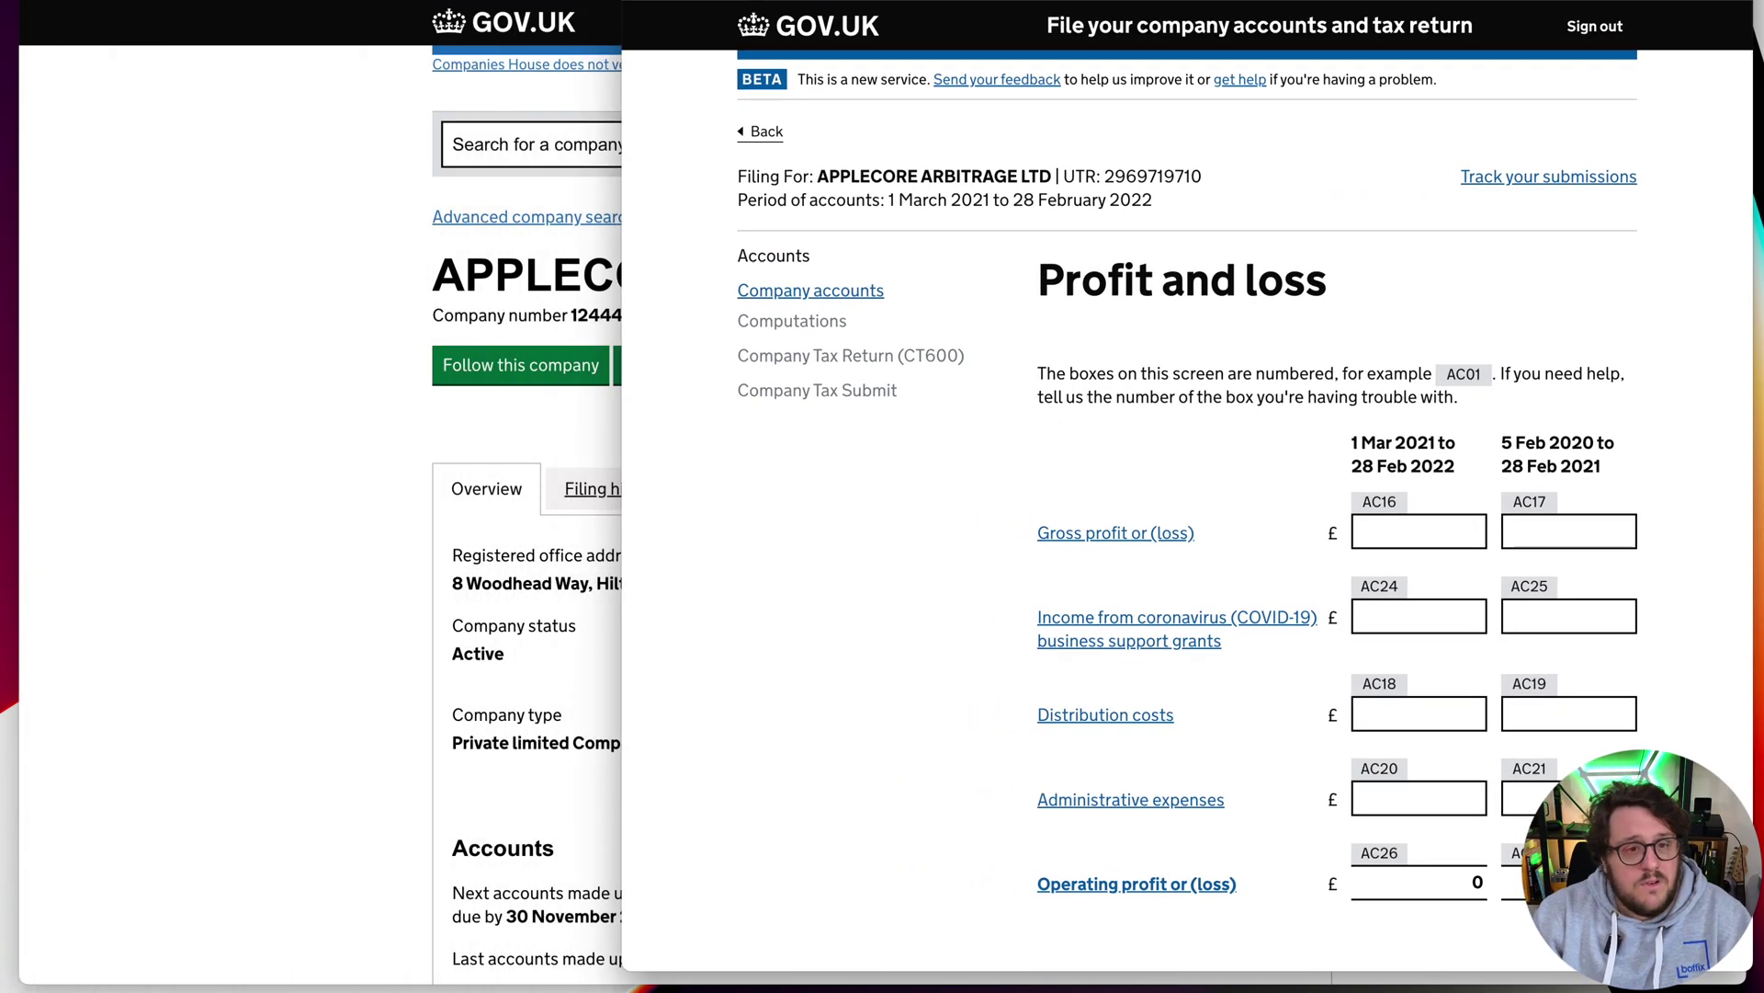
Open AppleCore Arbitrage Ltd's QuickBooks dashboard in a window snapped beside the filing form
left_click(676, 306)
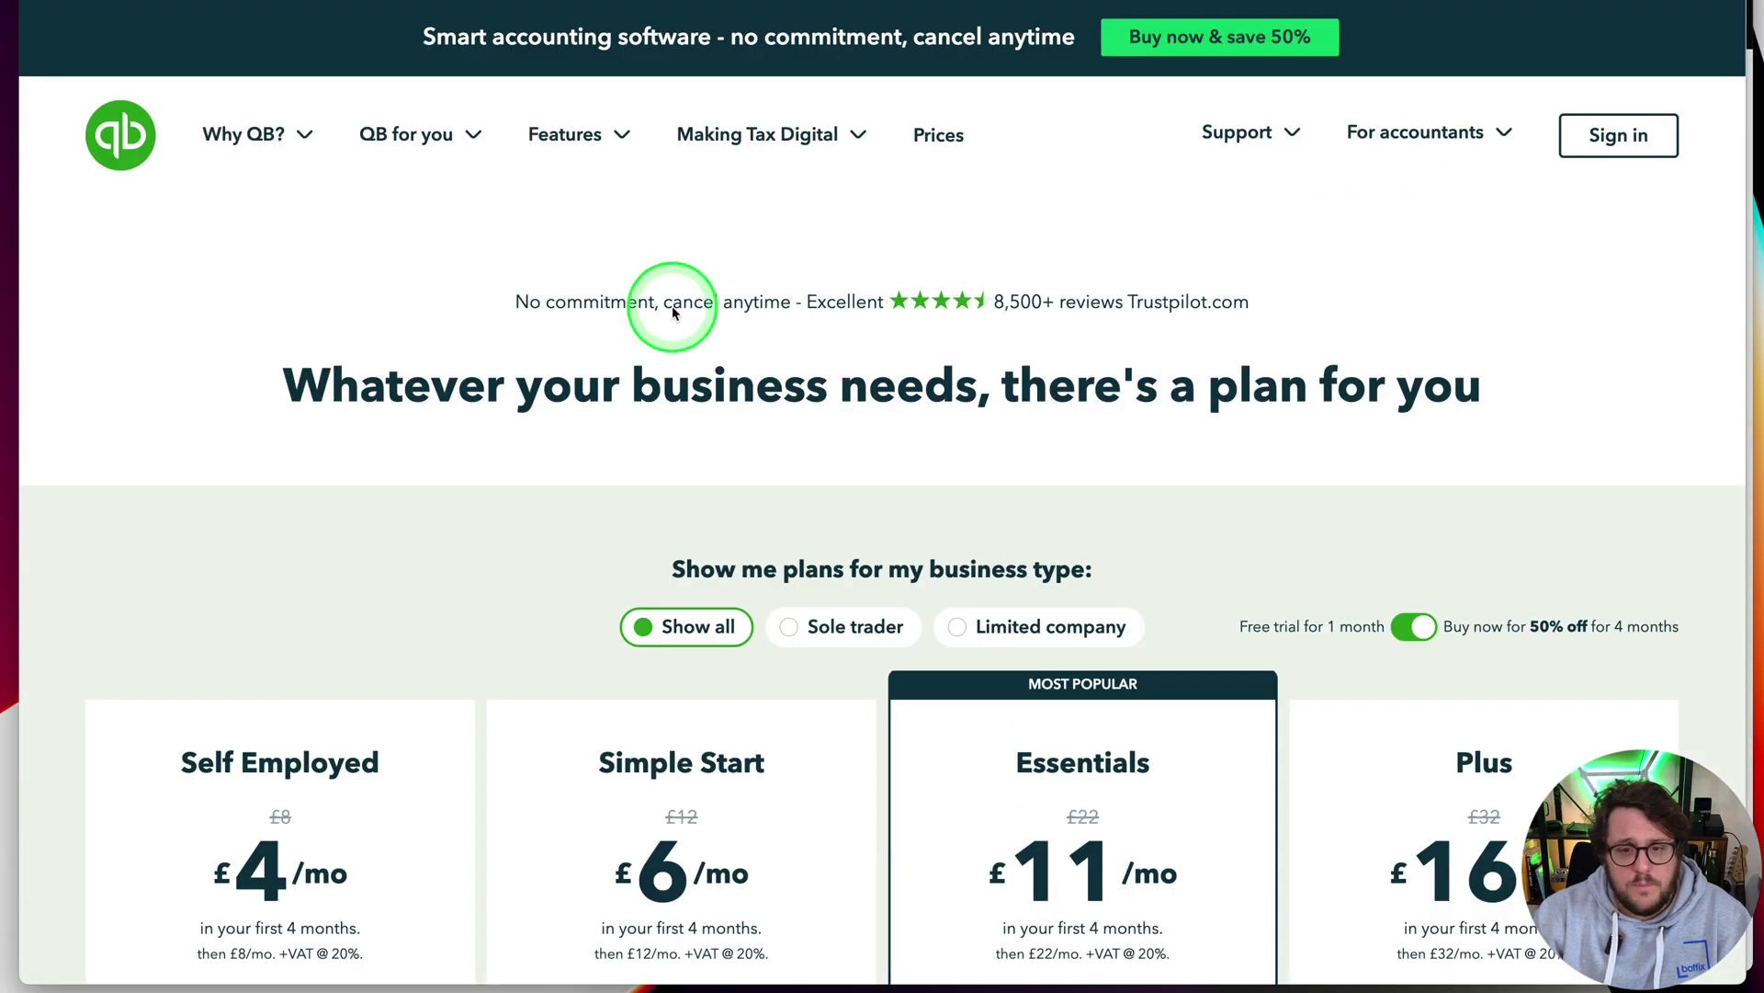
key("ctrl+alt+Left")
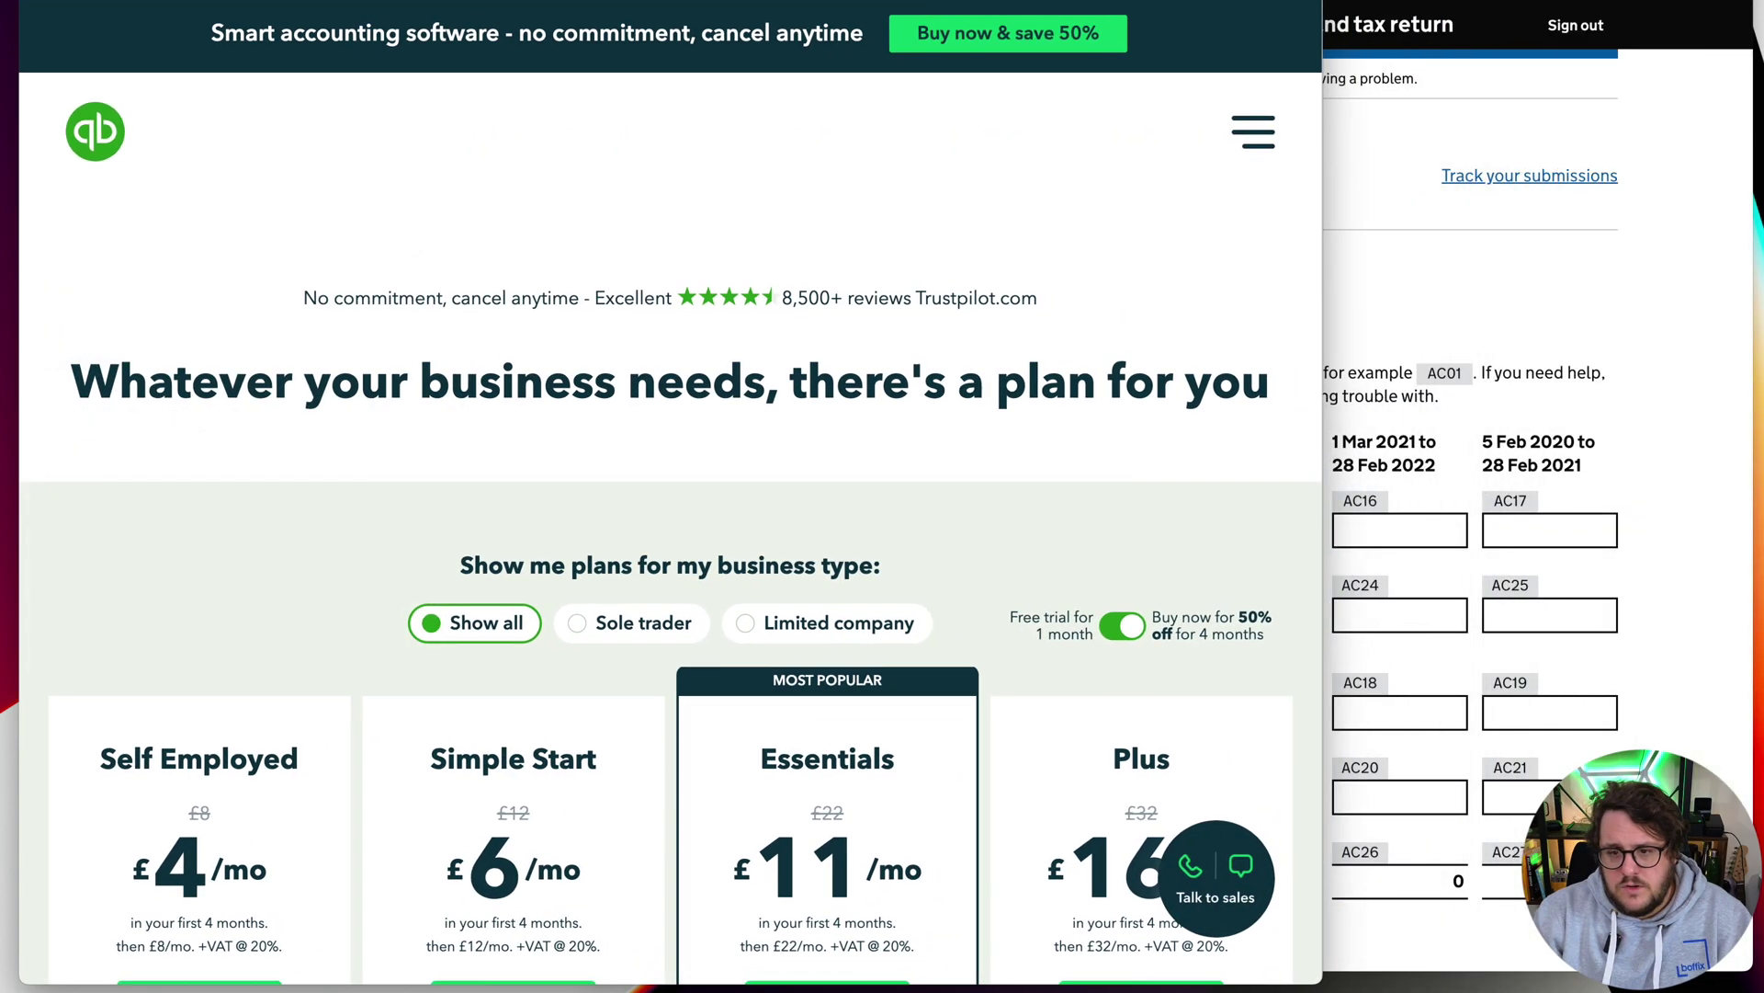
left_click(263, 156)
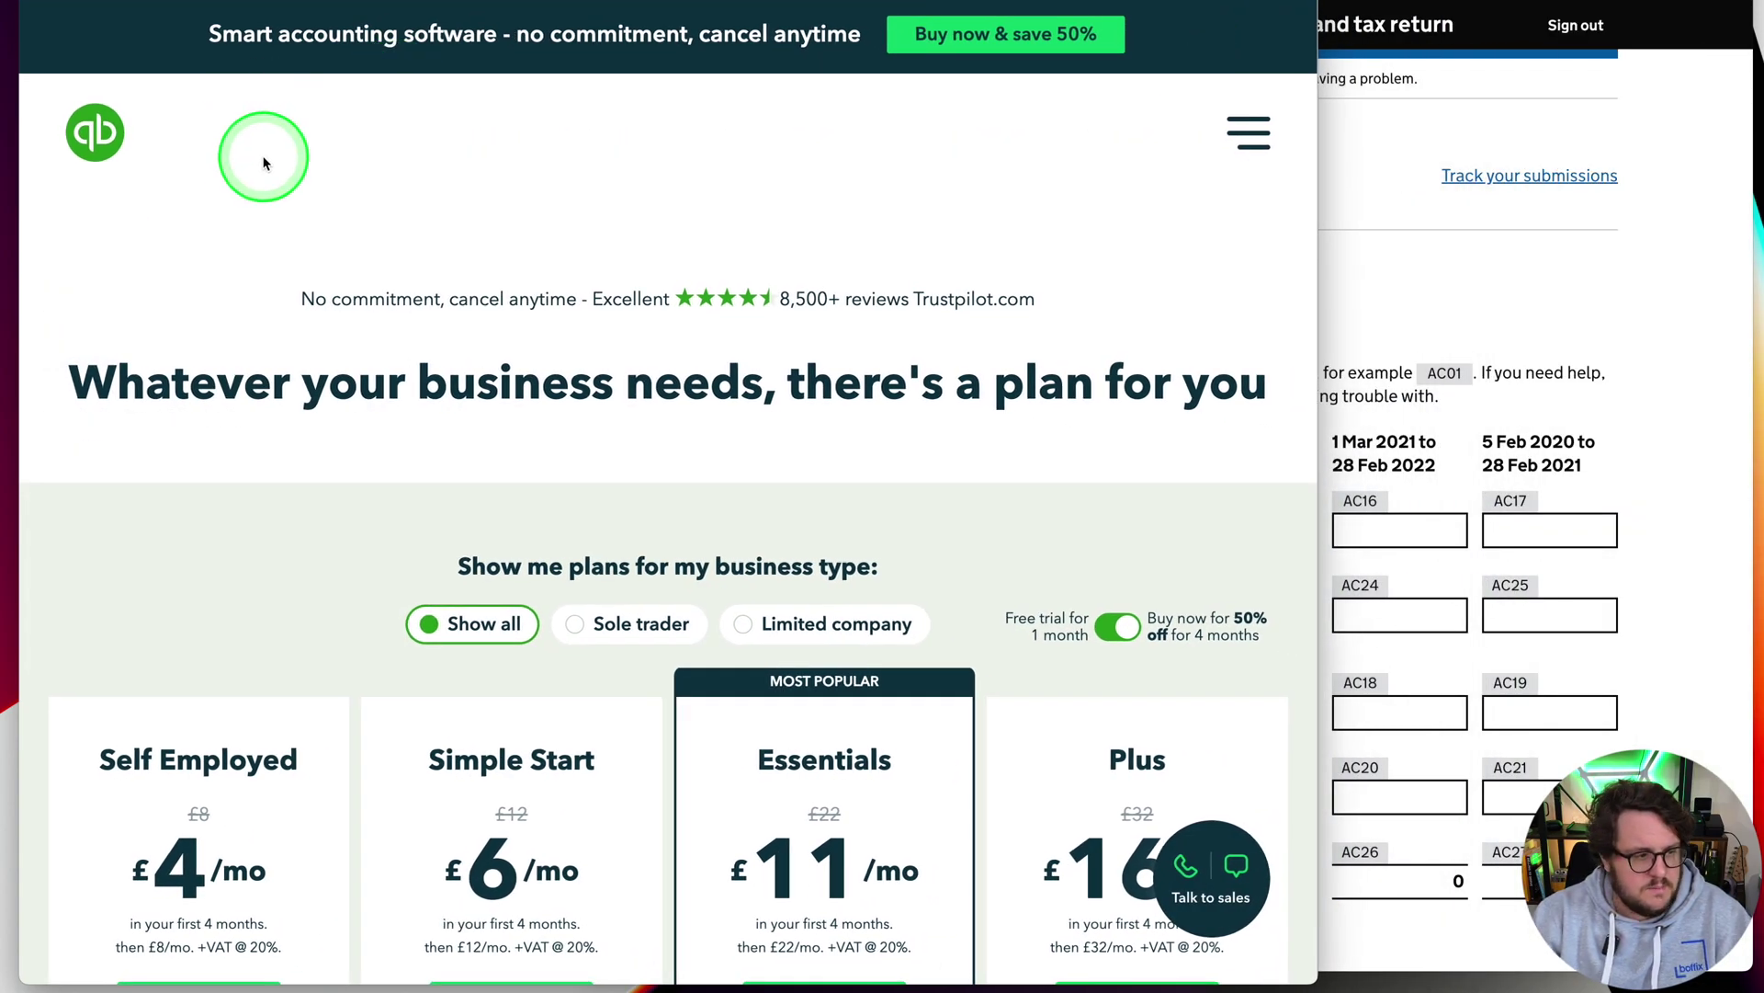
left_click(523, 651)
key("ctrl+alt+Left")
key("ctrl+alt+Left")
key("ctrl+alt+Left")
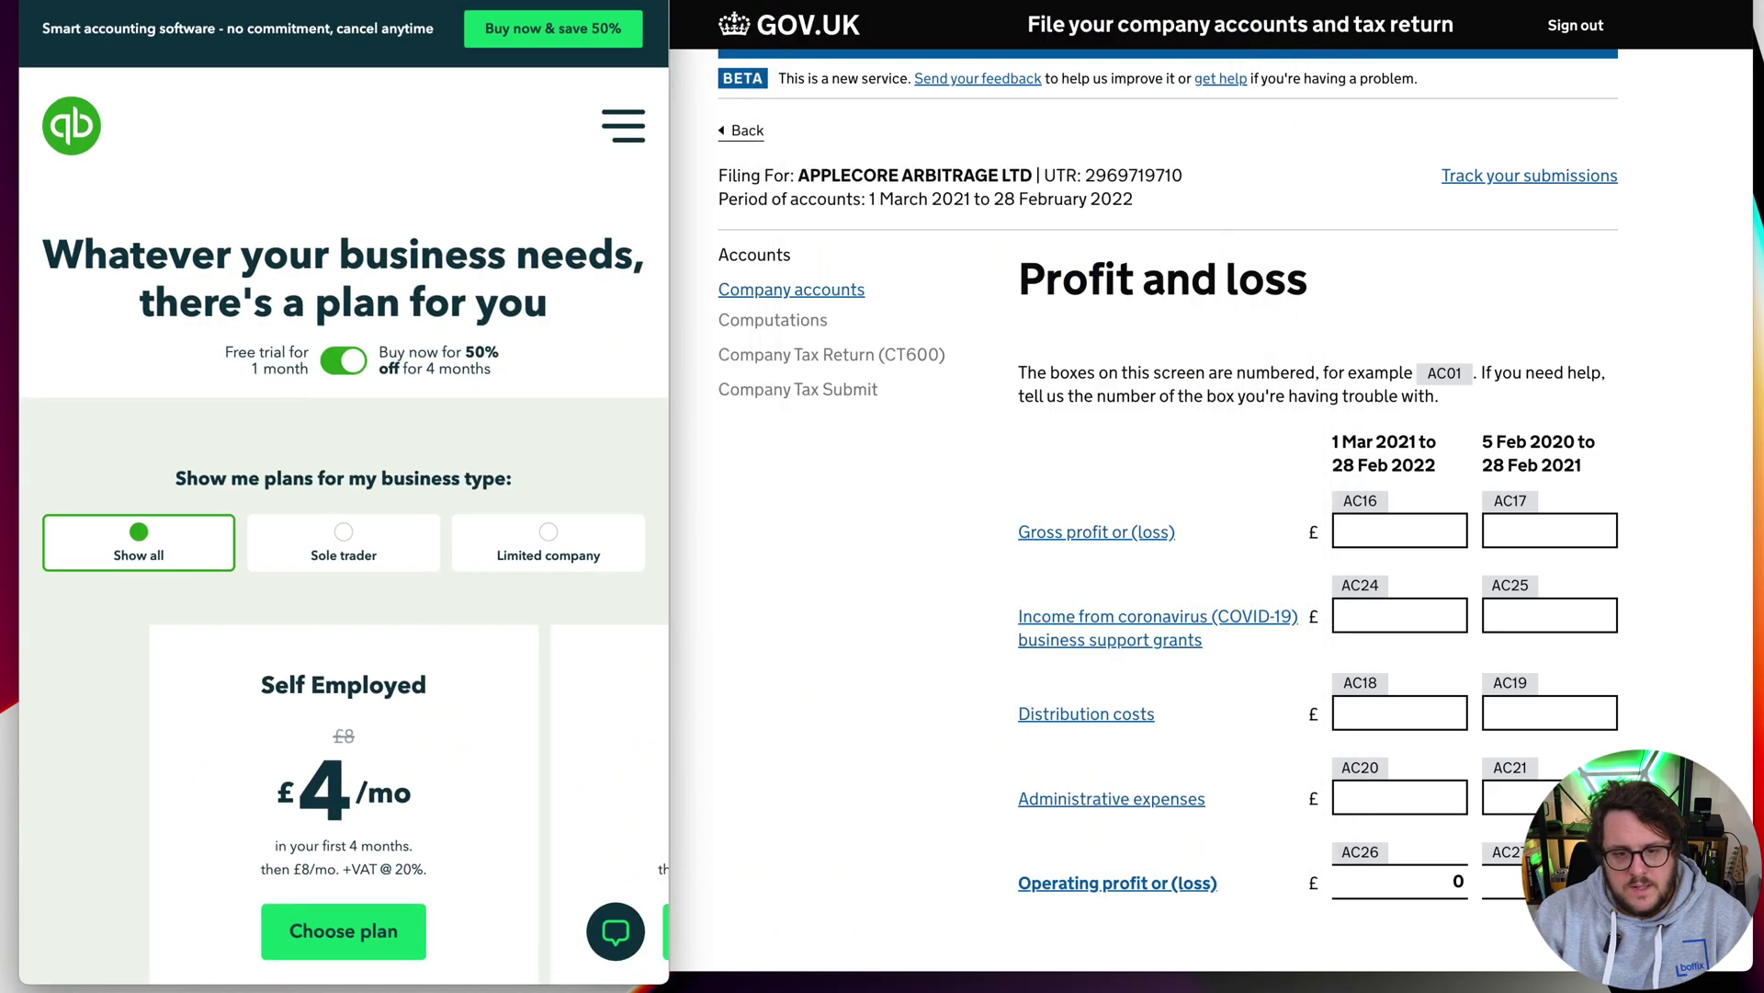
key("ctrl+alt+Left")
key("ctrl+alt+Left")
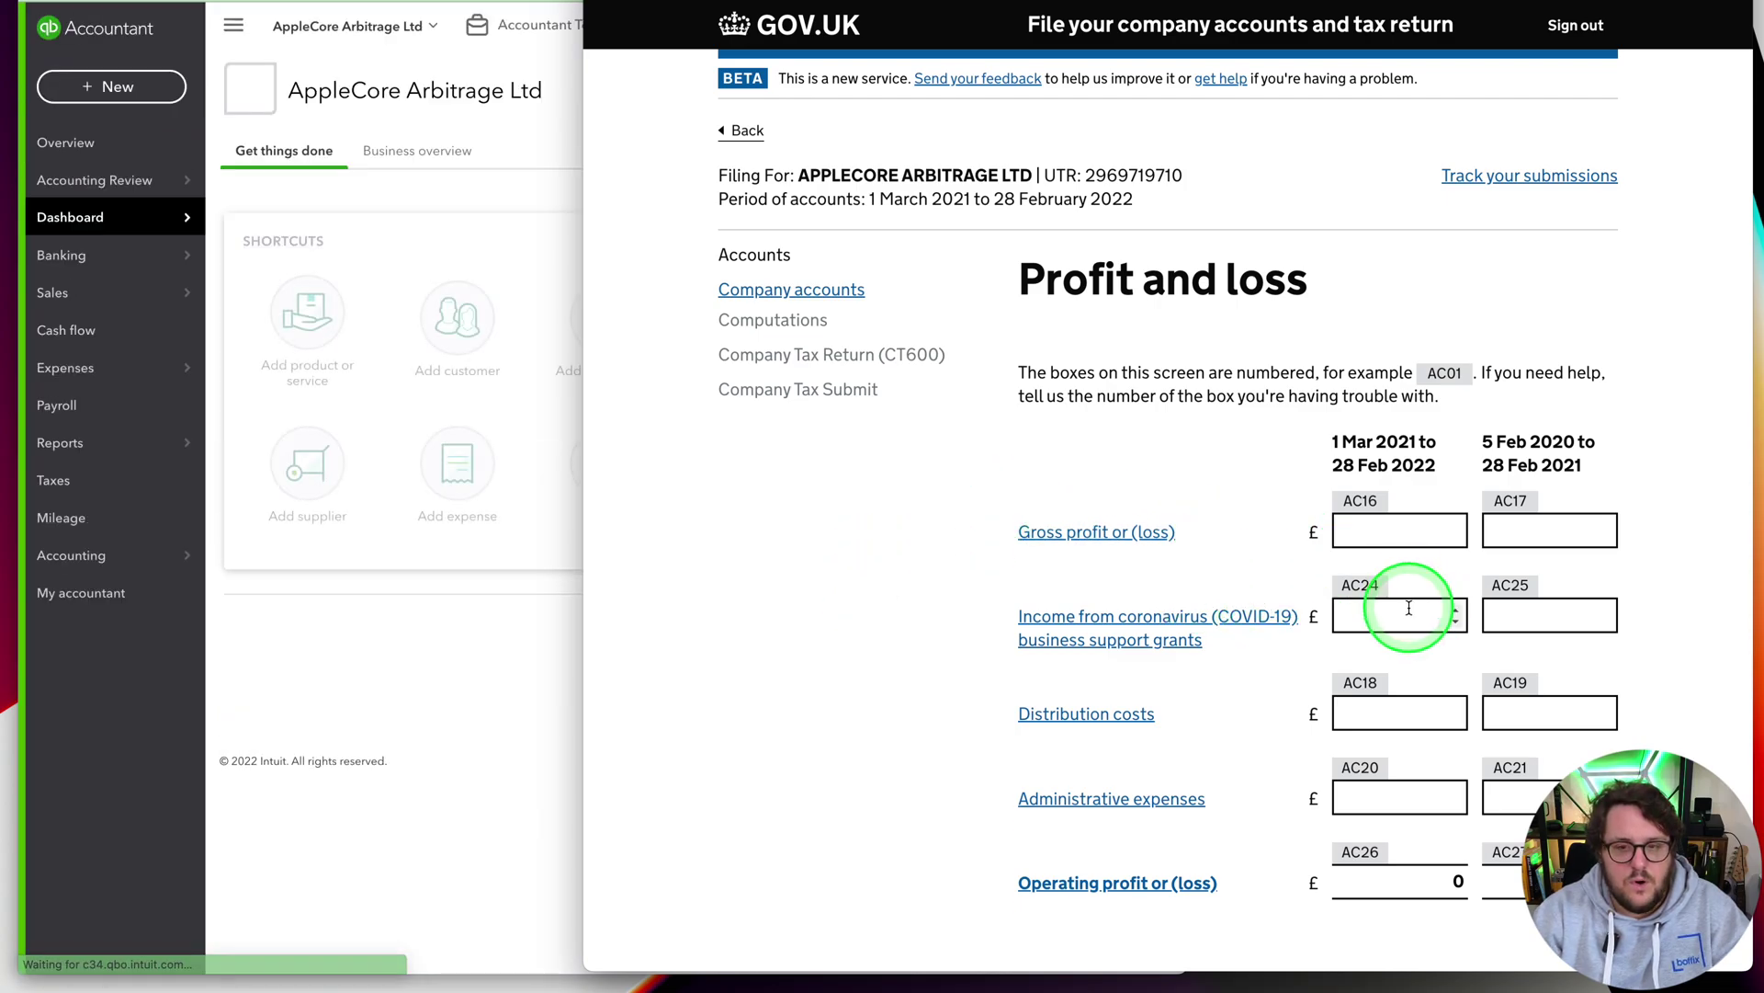
Run the Profit and Loss report for Last Financial Year, 01/03/2021 to 28/02/2022
left_click(409, 179)
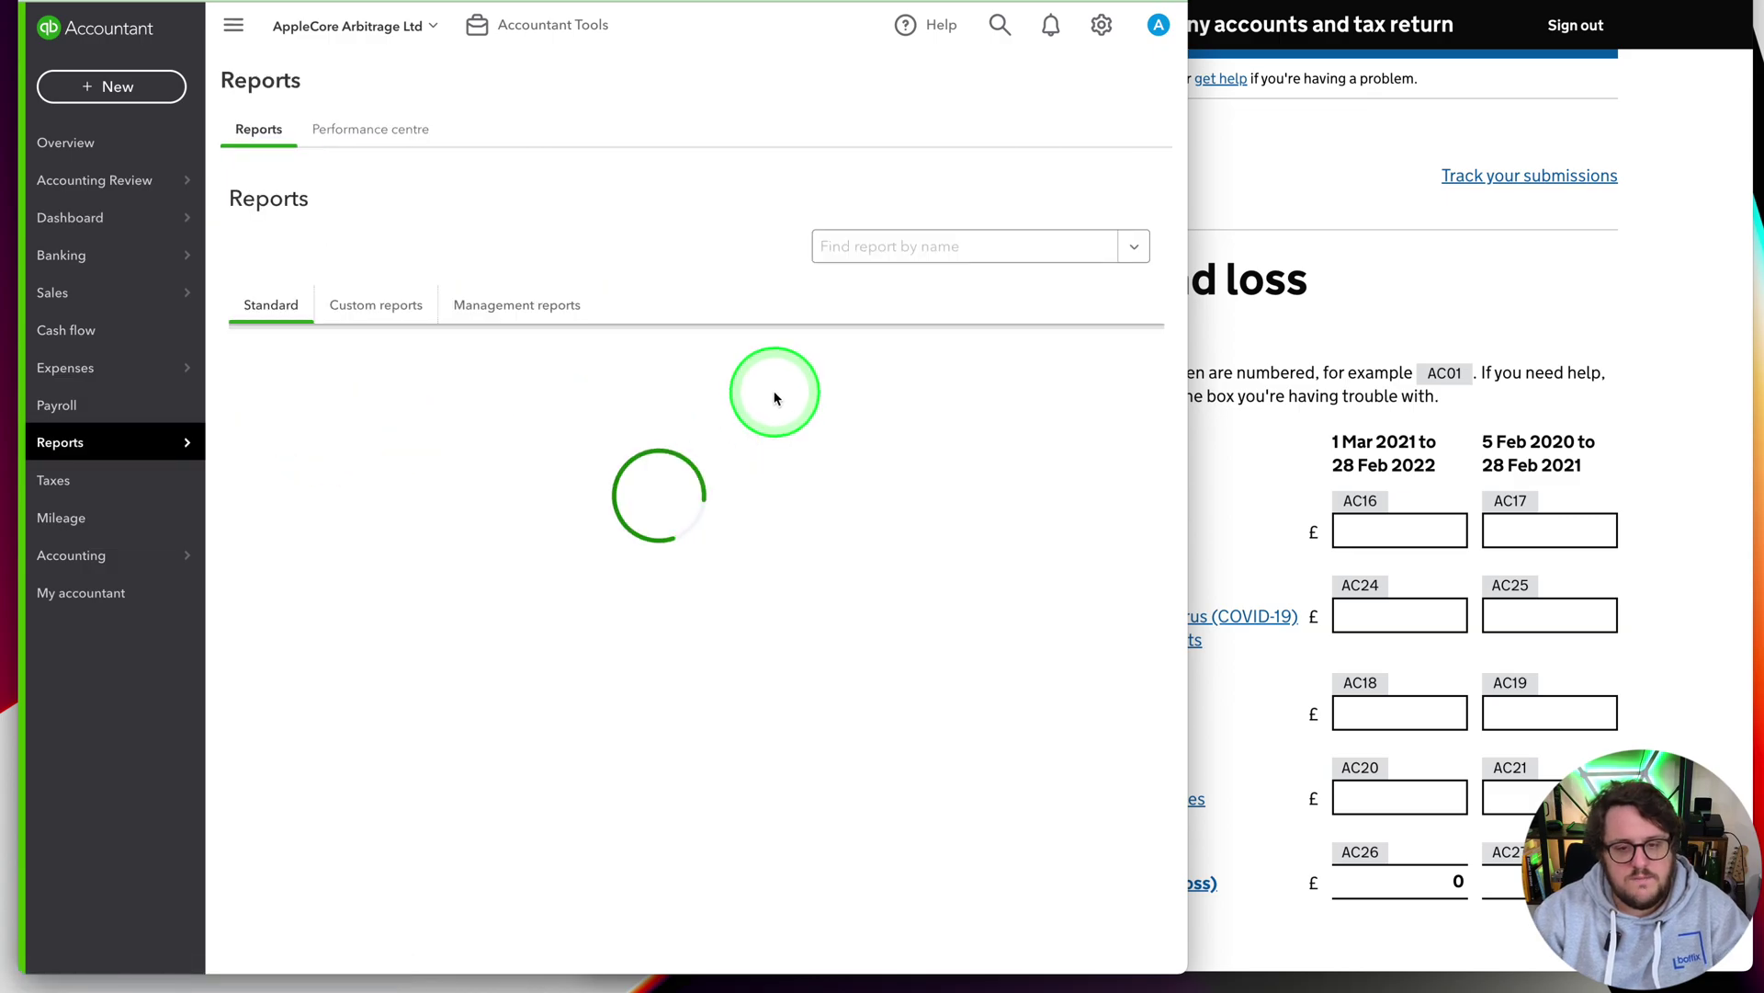
left_click(351, 581)
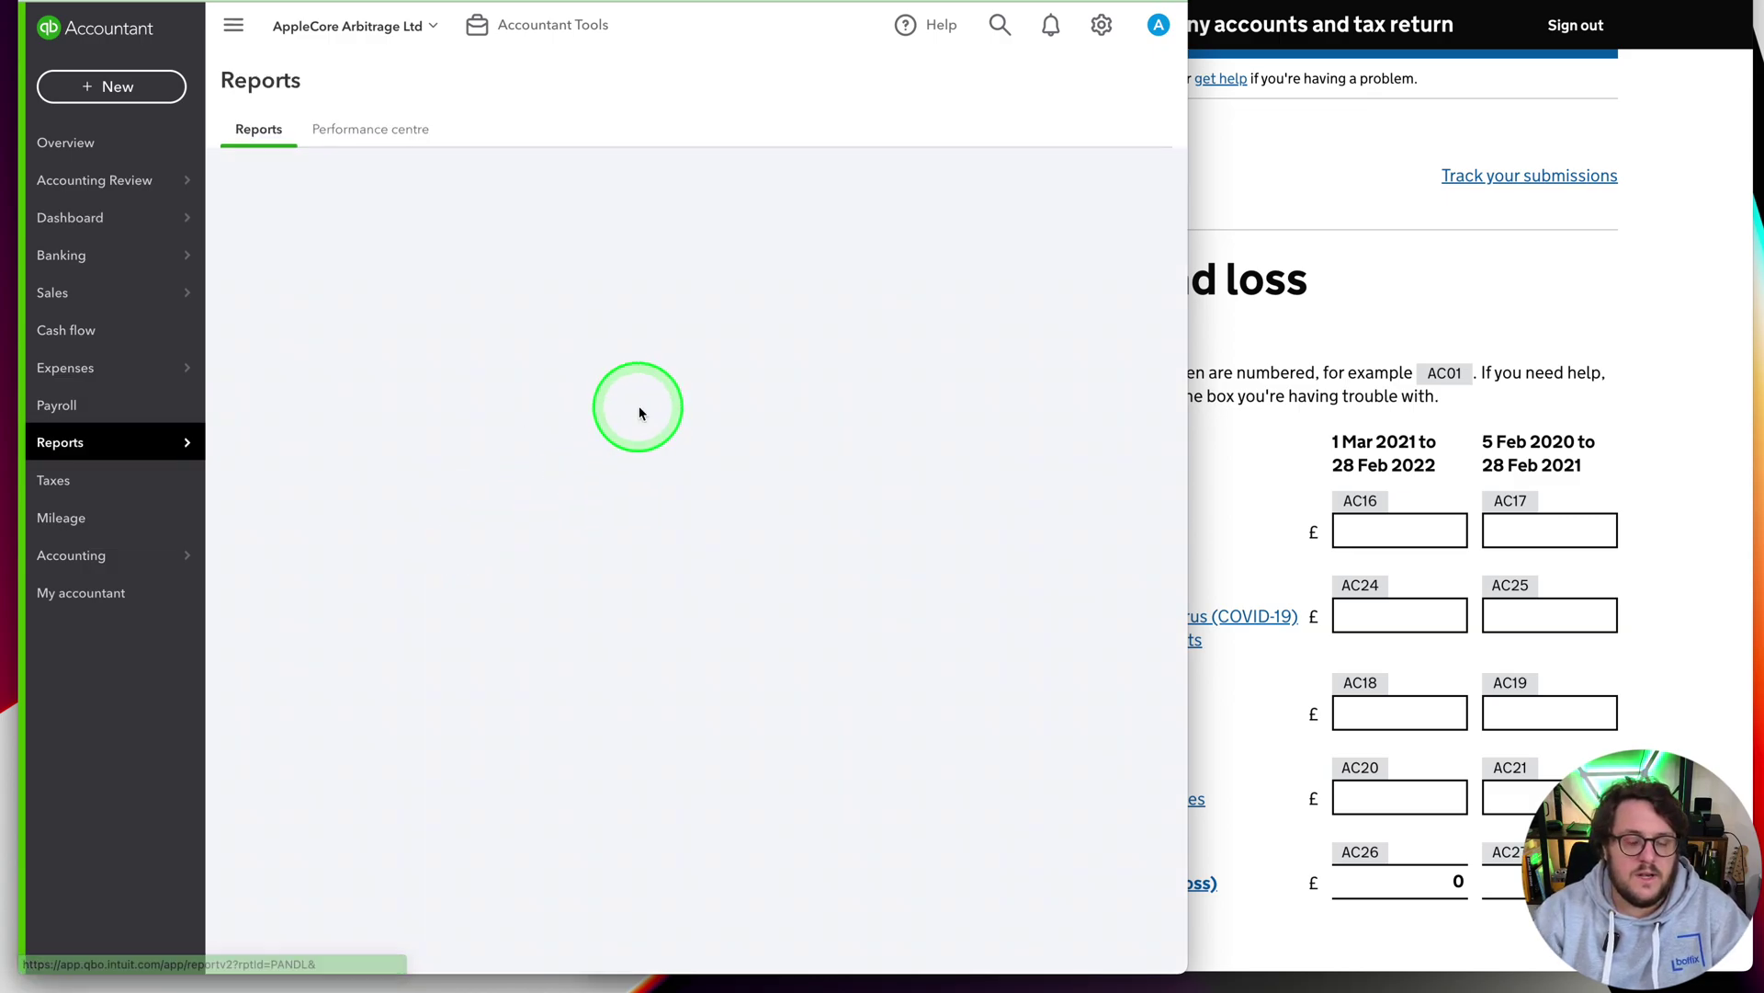
left_click(357, 272)
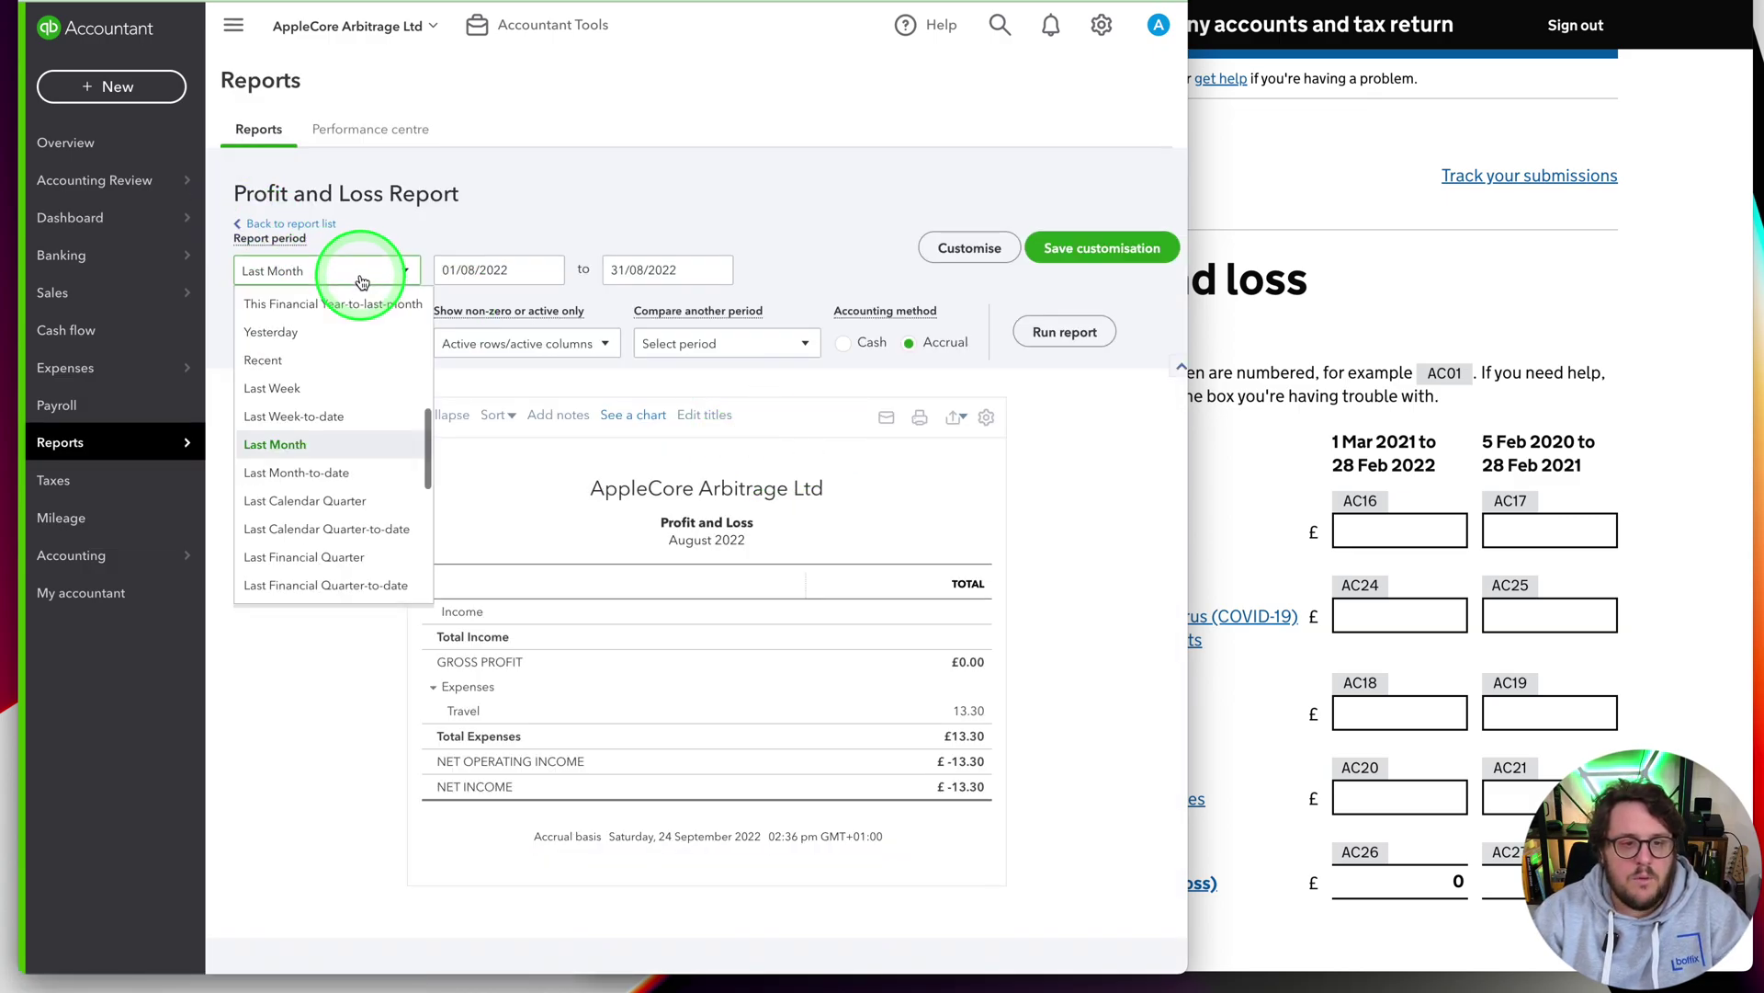
scroll(337, 367, "up", 5)
scroll(353, 511, "down", 10)
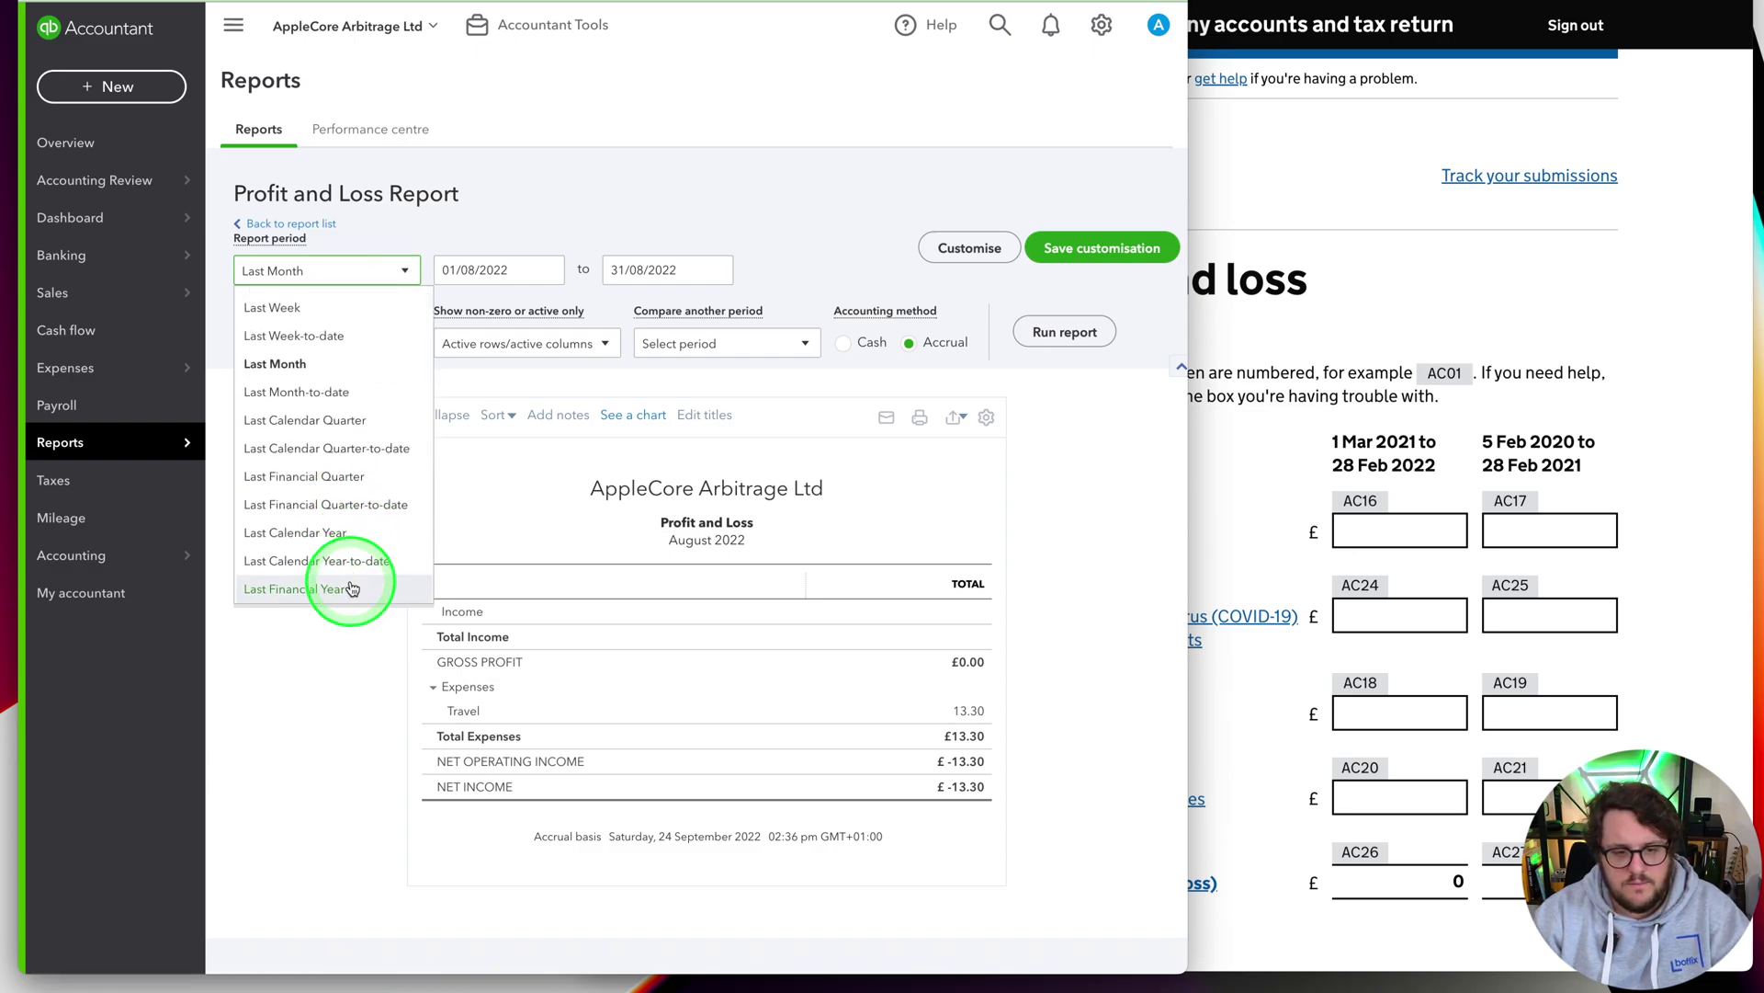
left_click(345, 588)
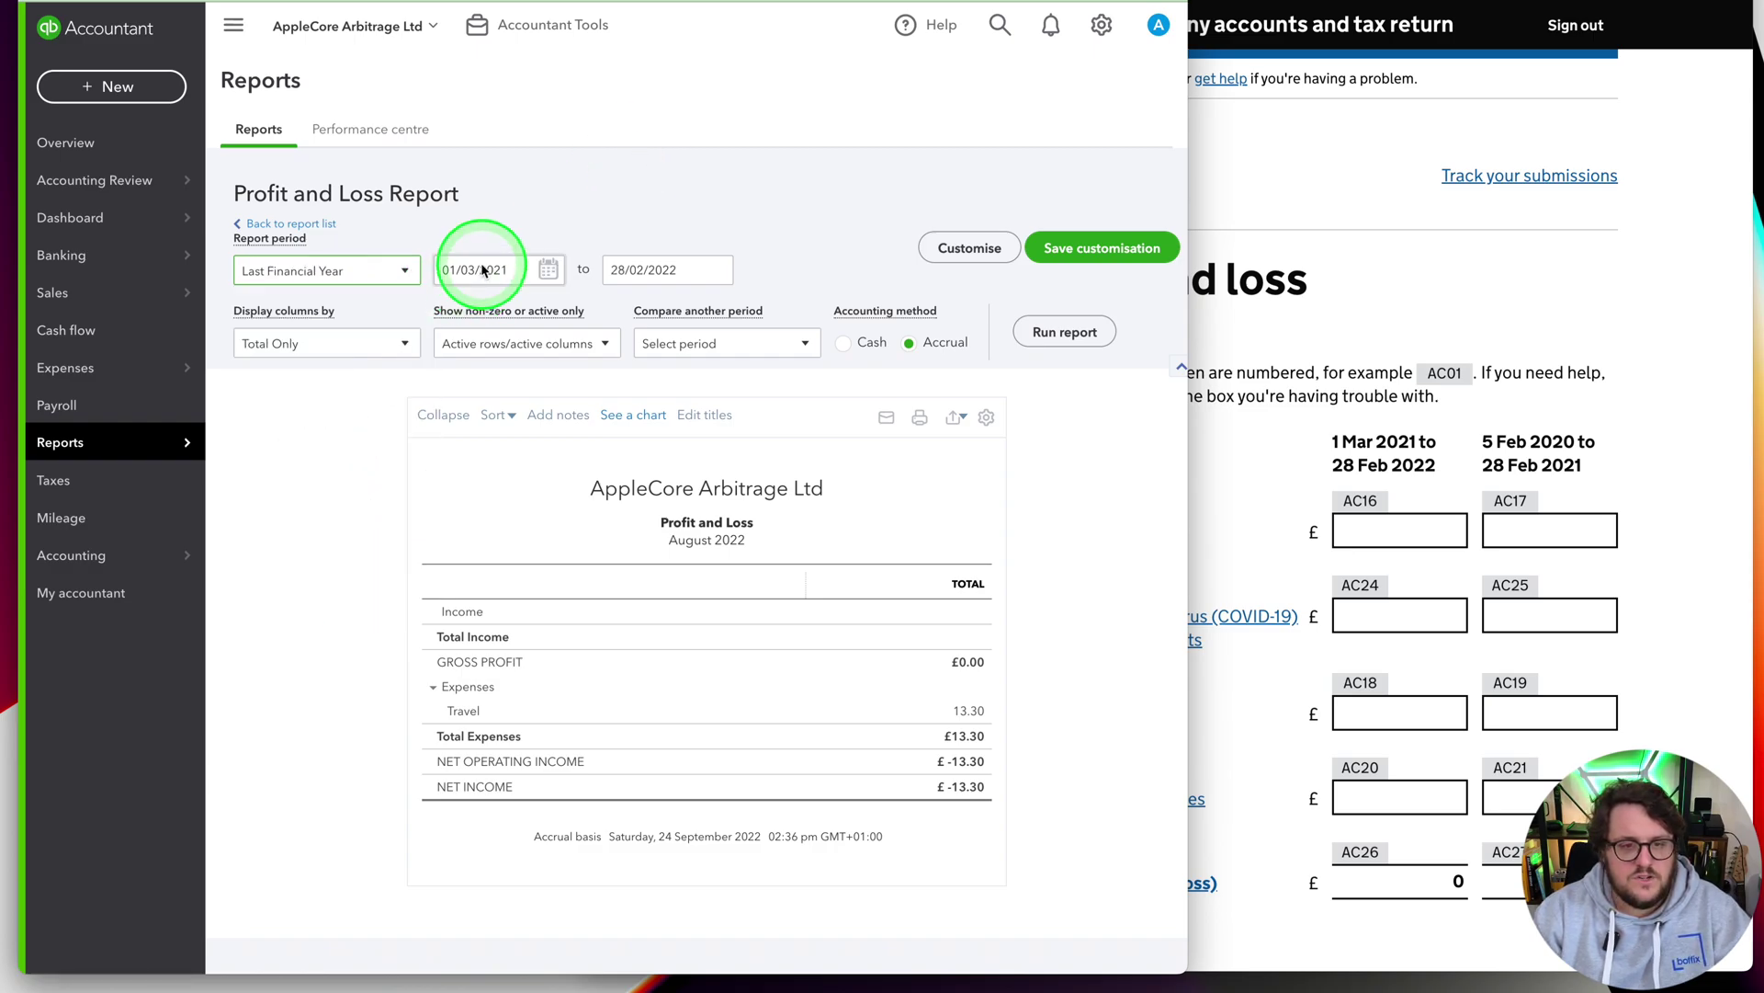
left_click(1064, 333)
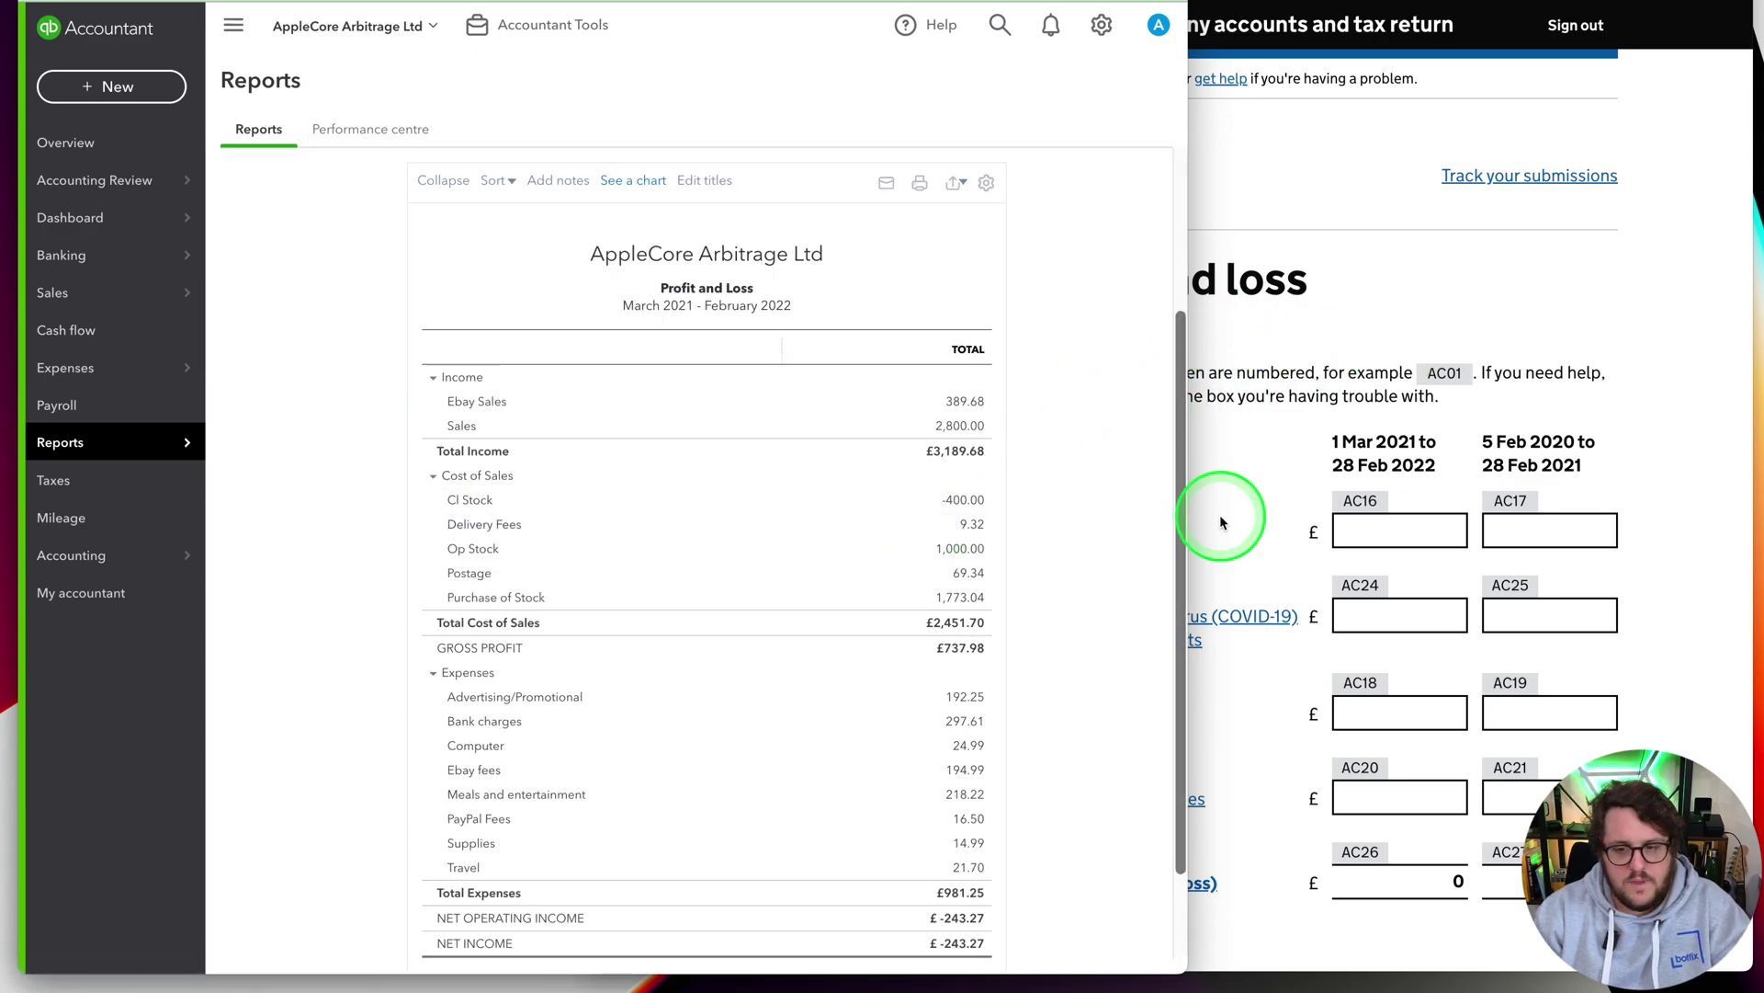
Switch to the previous-year comparison report and enter gross profit 737.98 and -732.3
left_click(1259, 420)
left_click(331, 452)
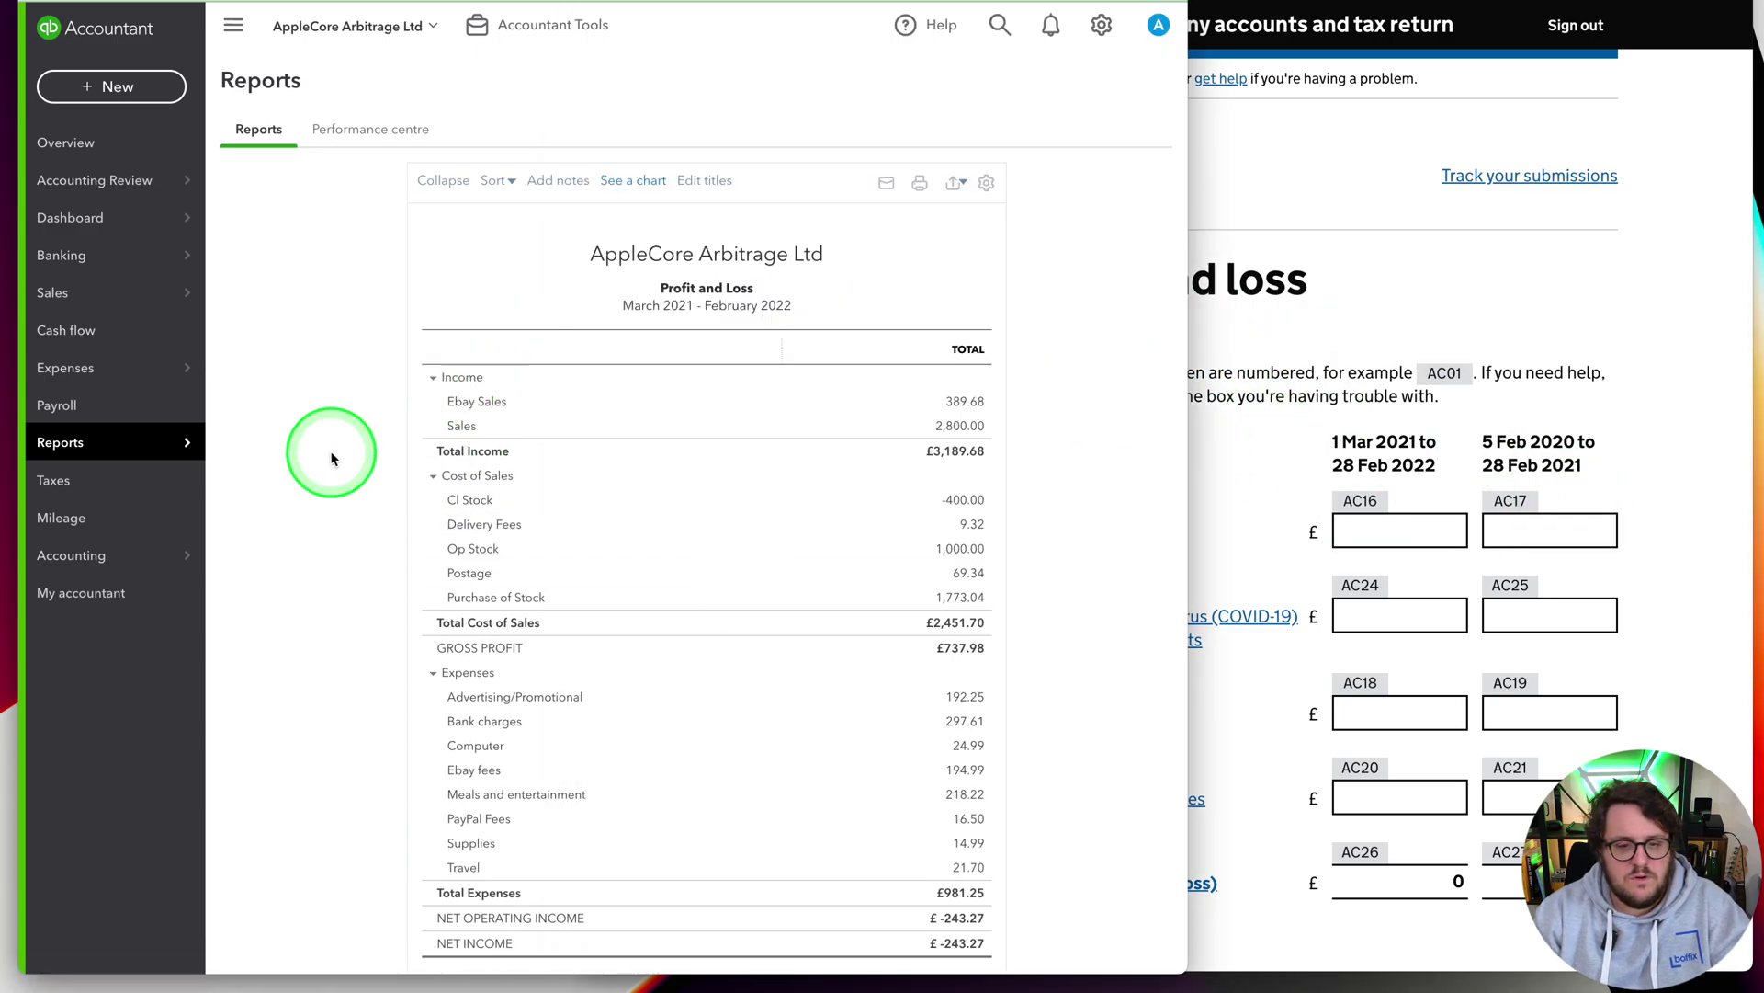
scroll(974, 657, "down", 1)
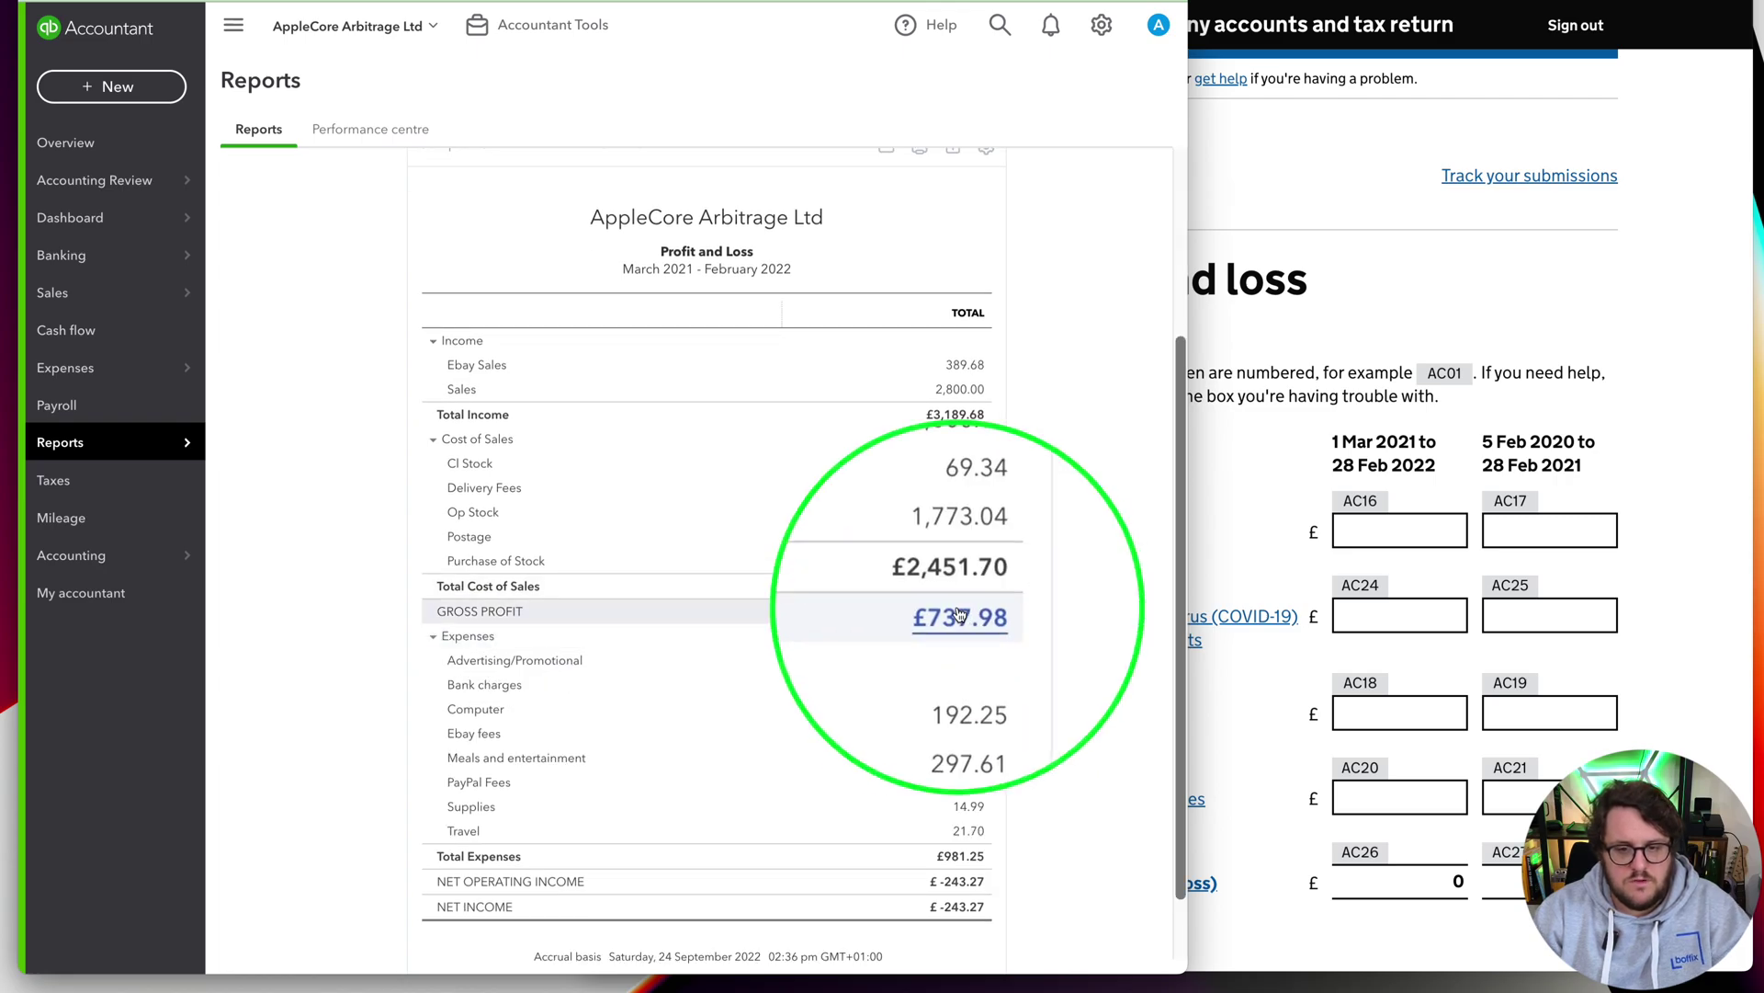
key("super+bracketleft")
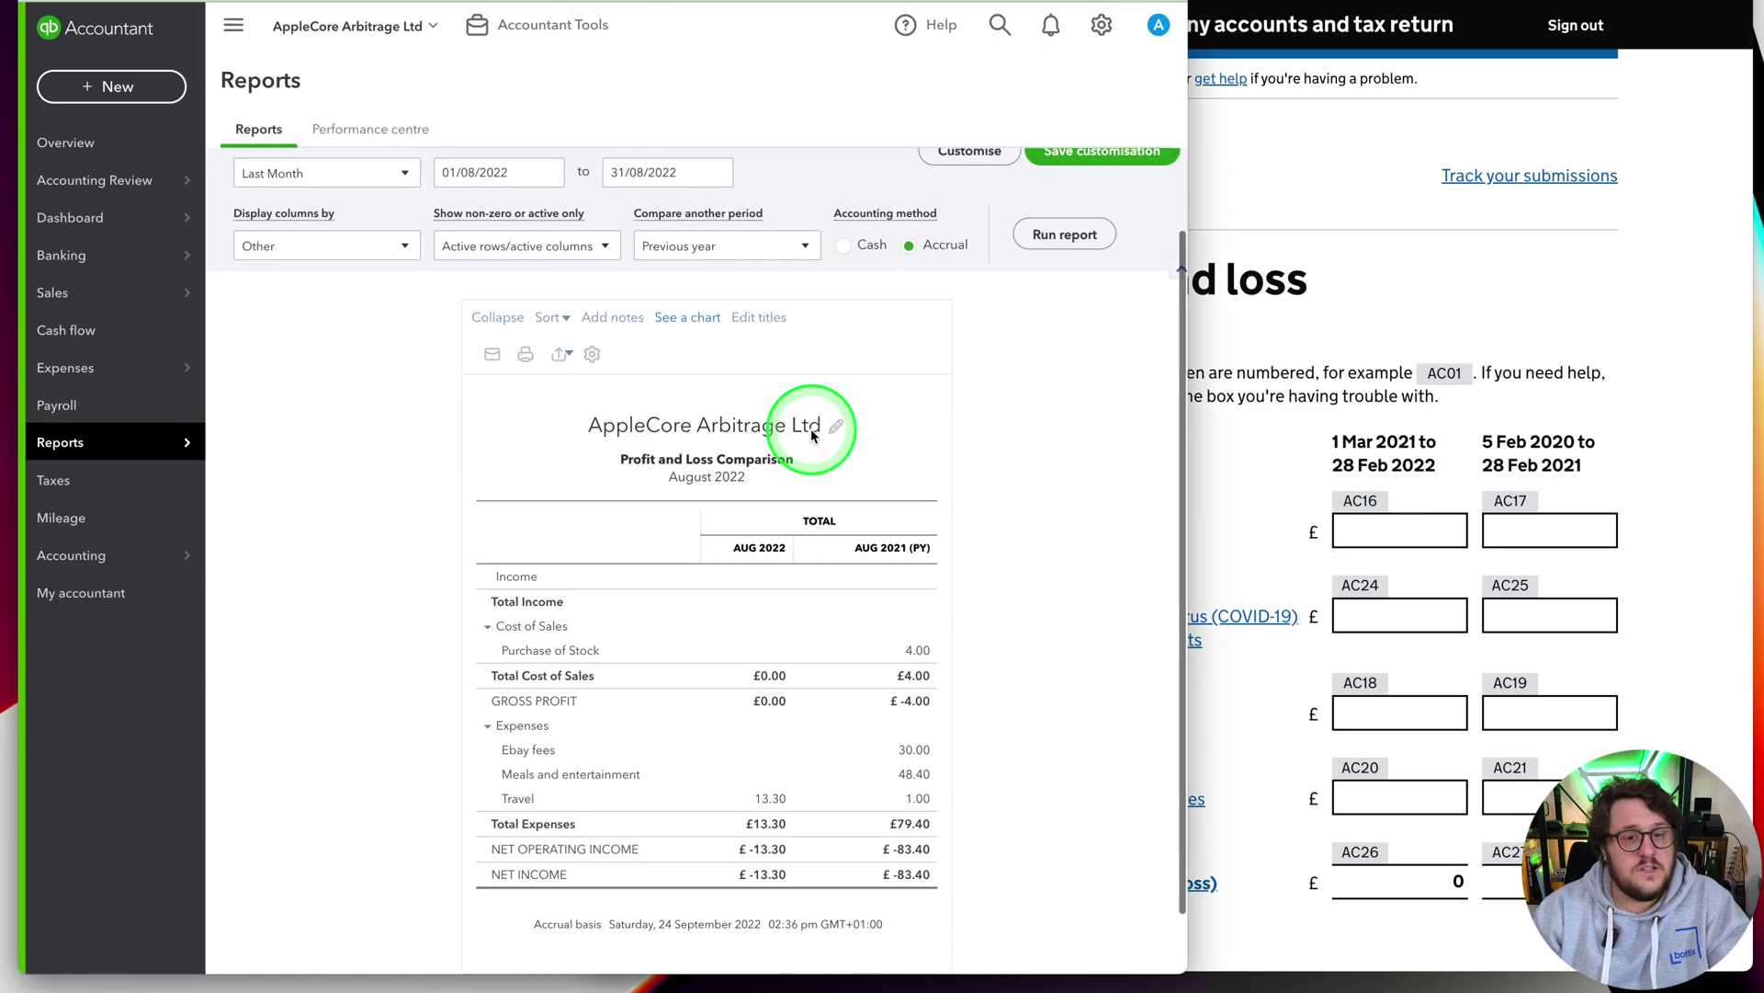
left_click(282, 266)
scroll(362, 441, "down", 2)
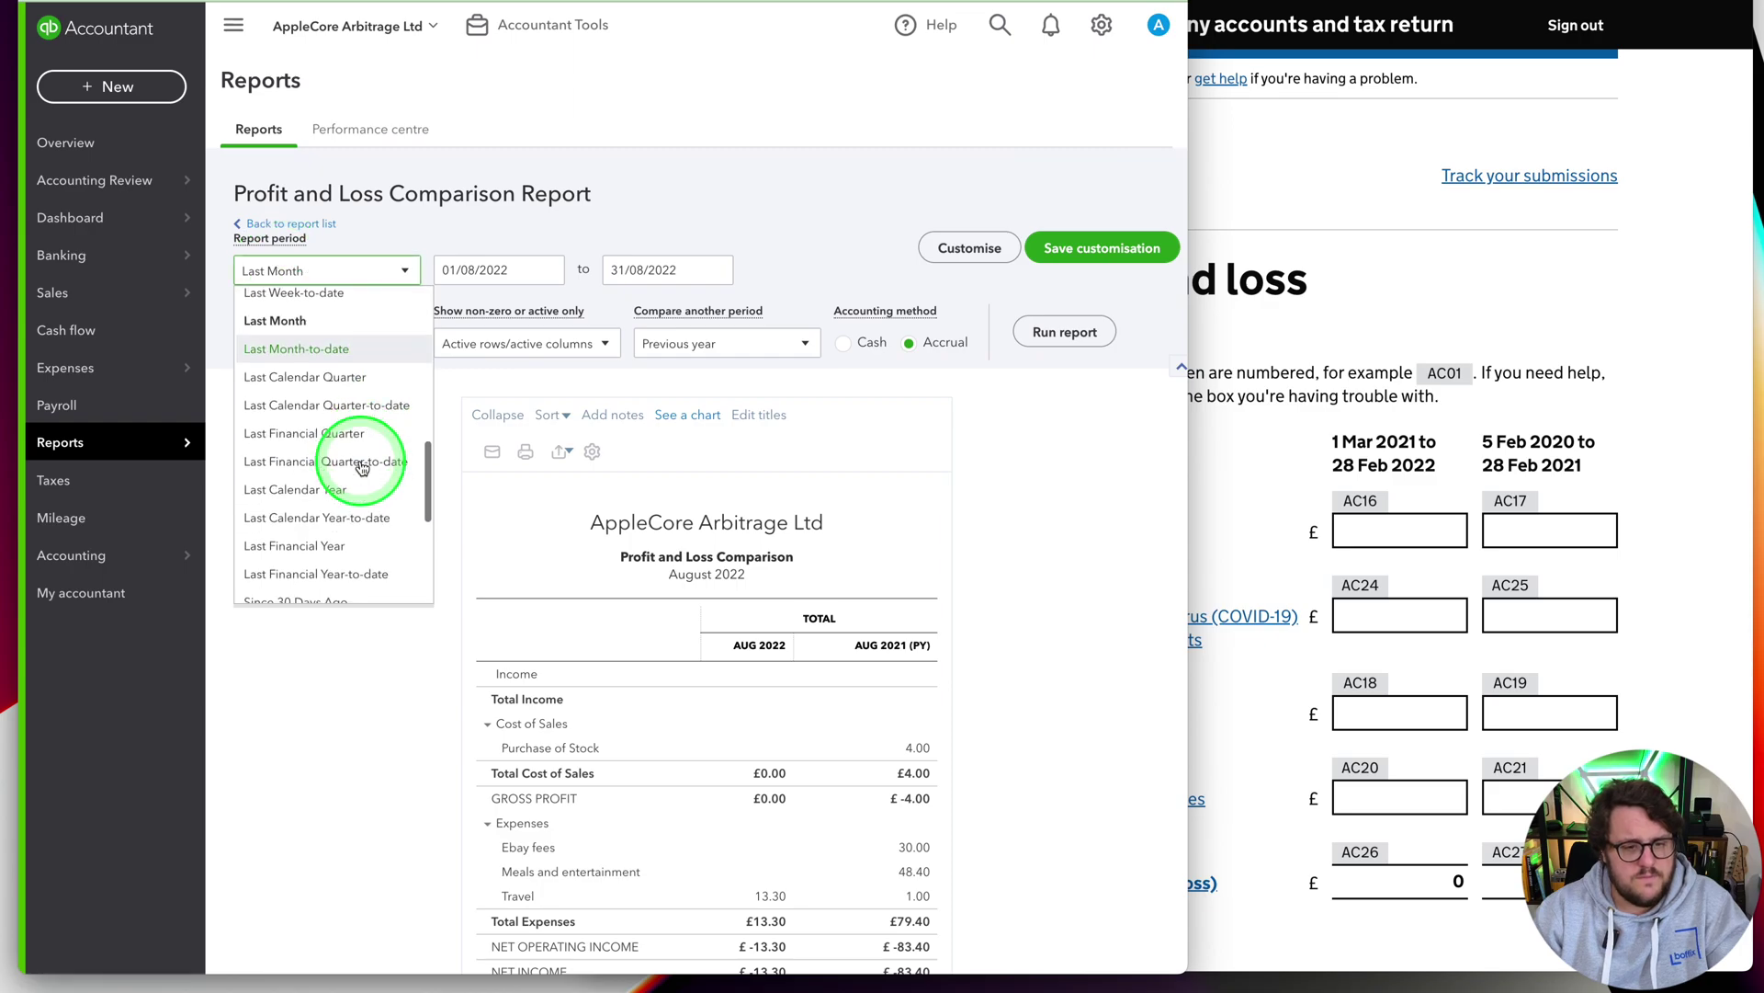
left_click(362, 461)
scroll(749, 638, "down", 5)
left_click(1409, 535)
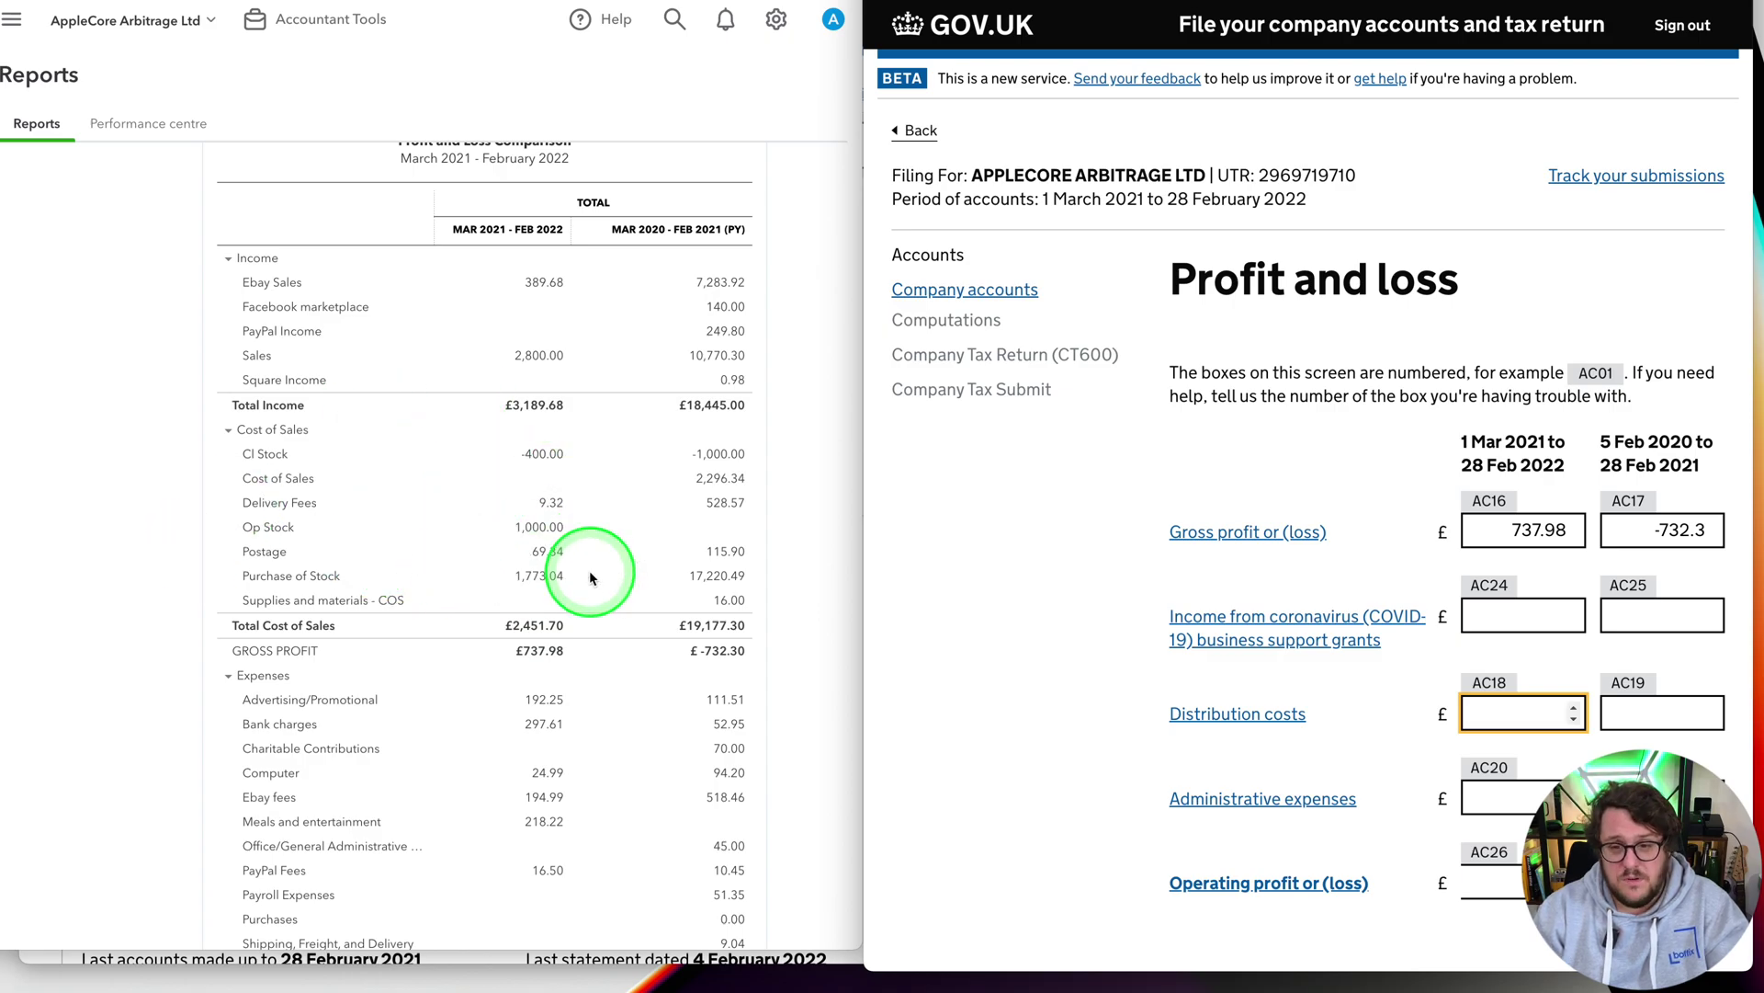
Enter administrative expenses 981.25 and 2509 into boxes AC20 and AC21
scroll(589, 577, "down", 3)
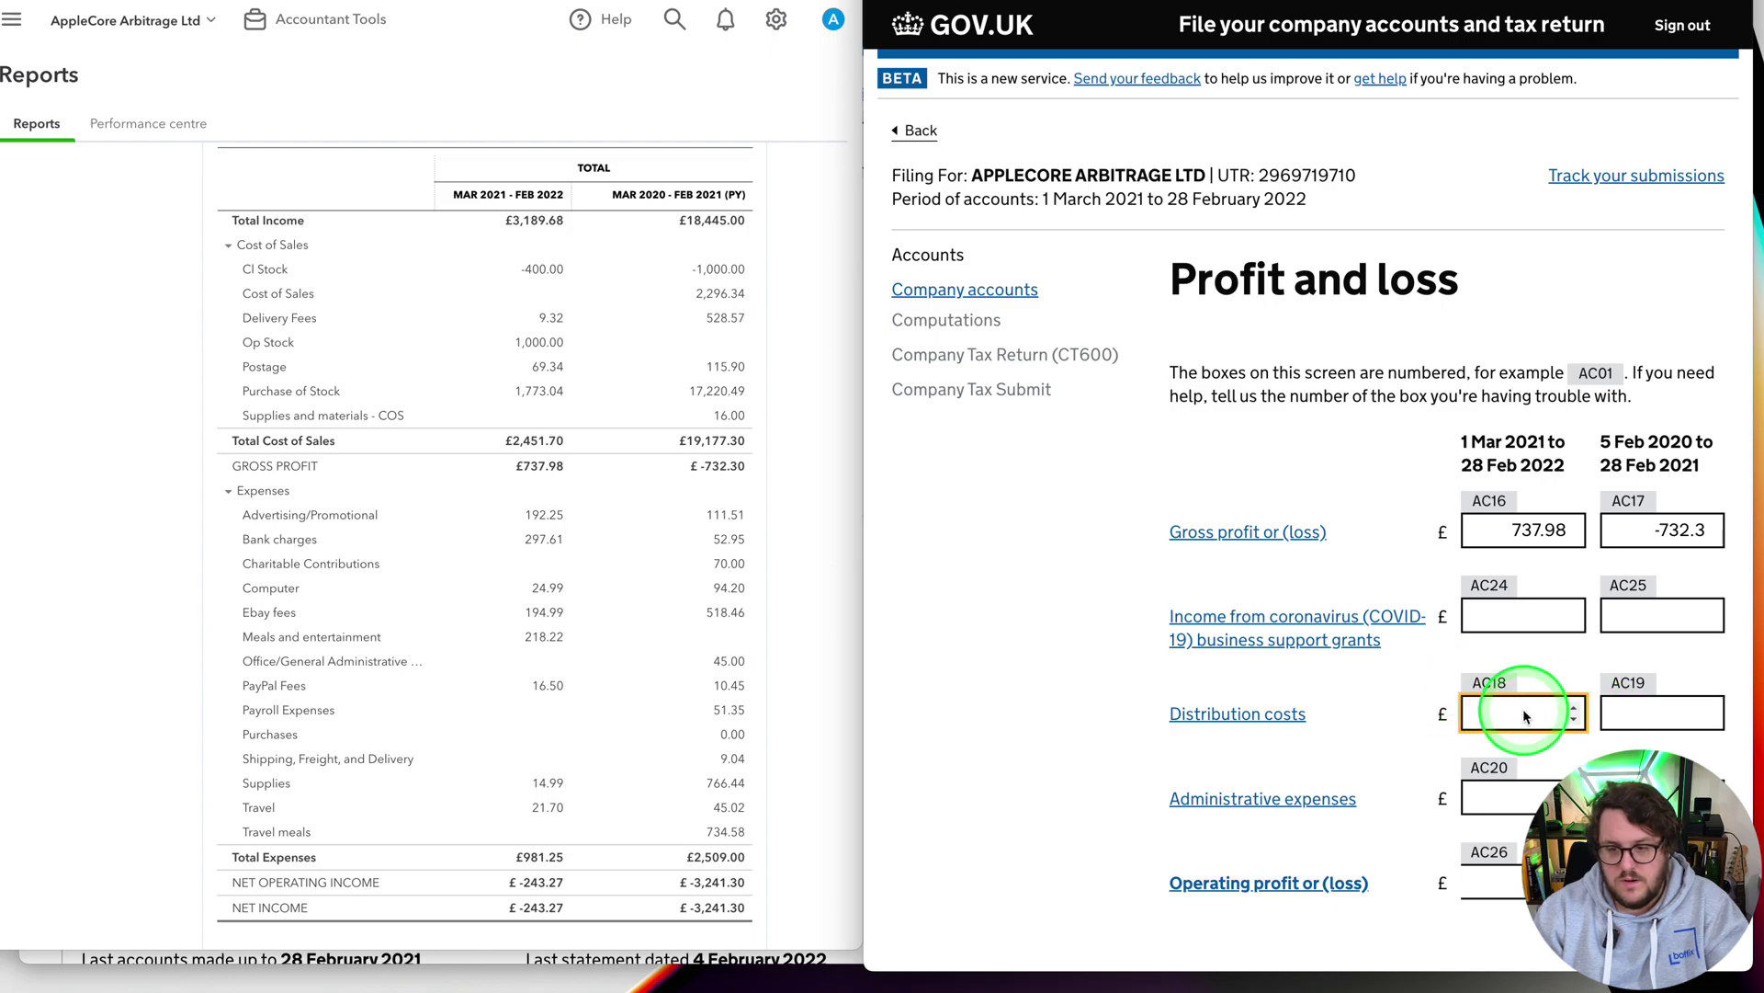
left_click(1498, 796)
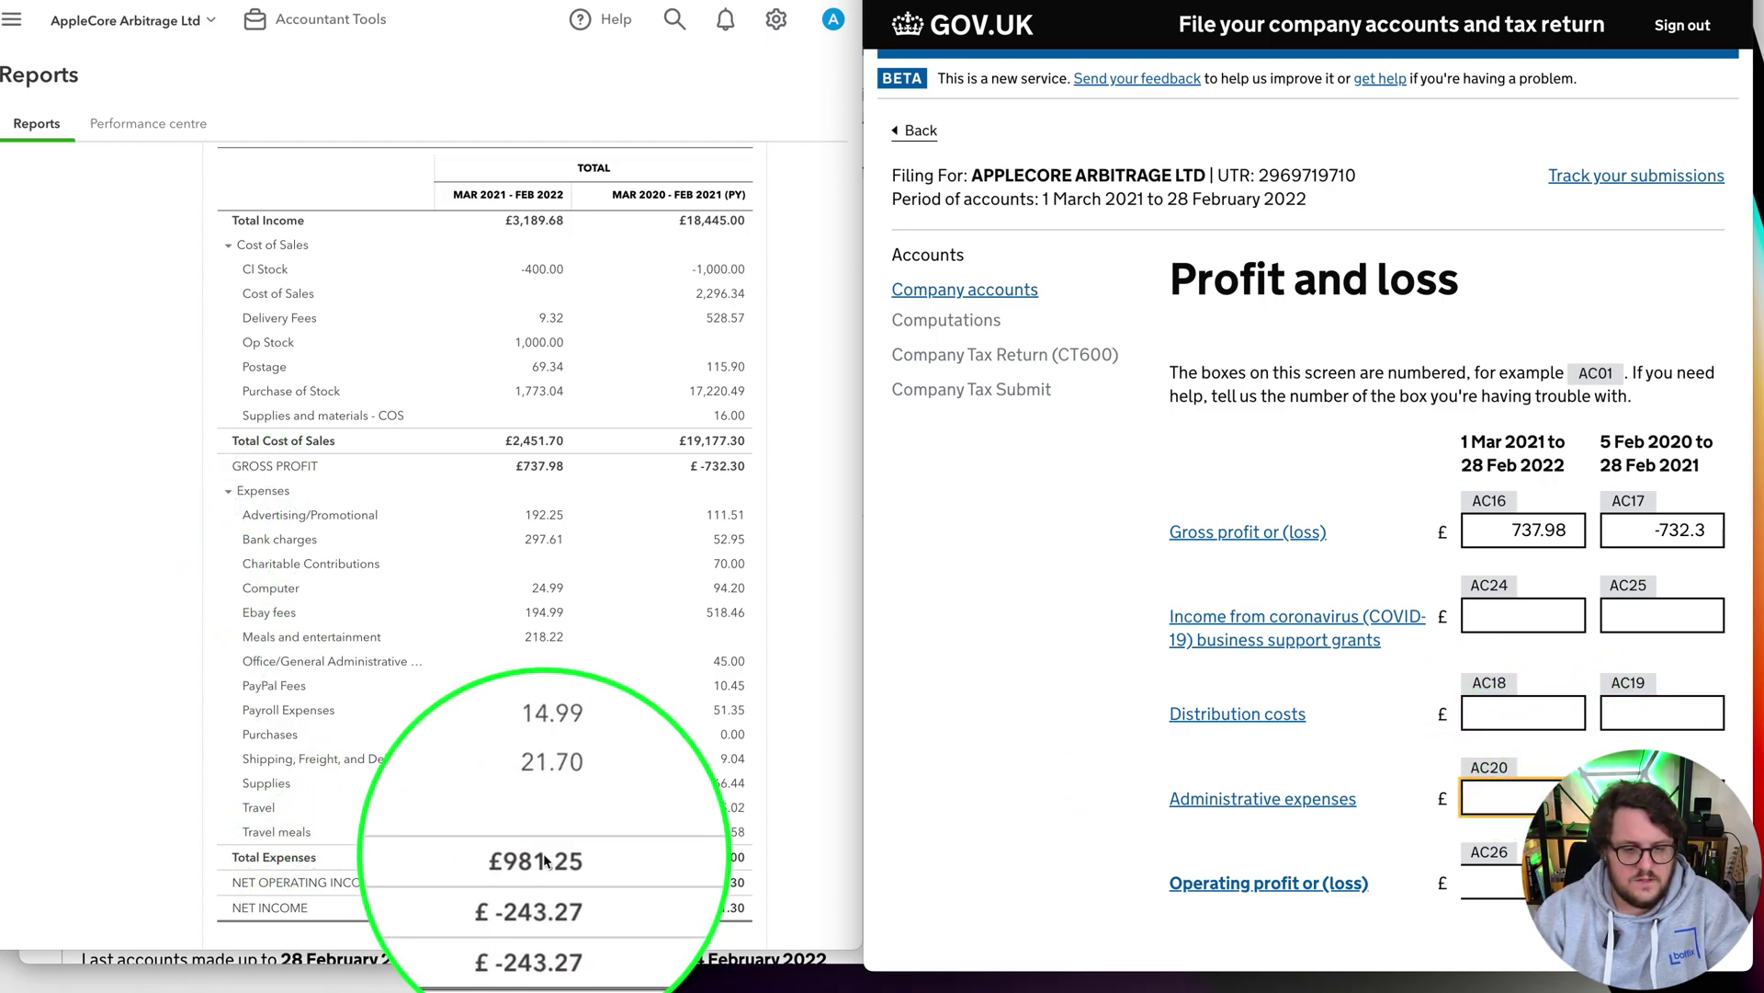
type("981.25")
key("Tab")
key("Tab")
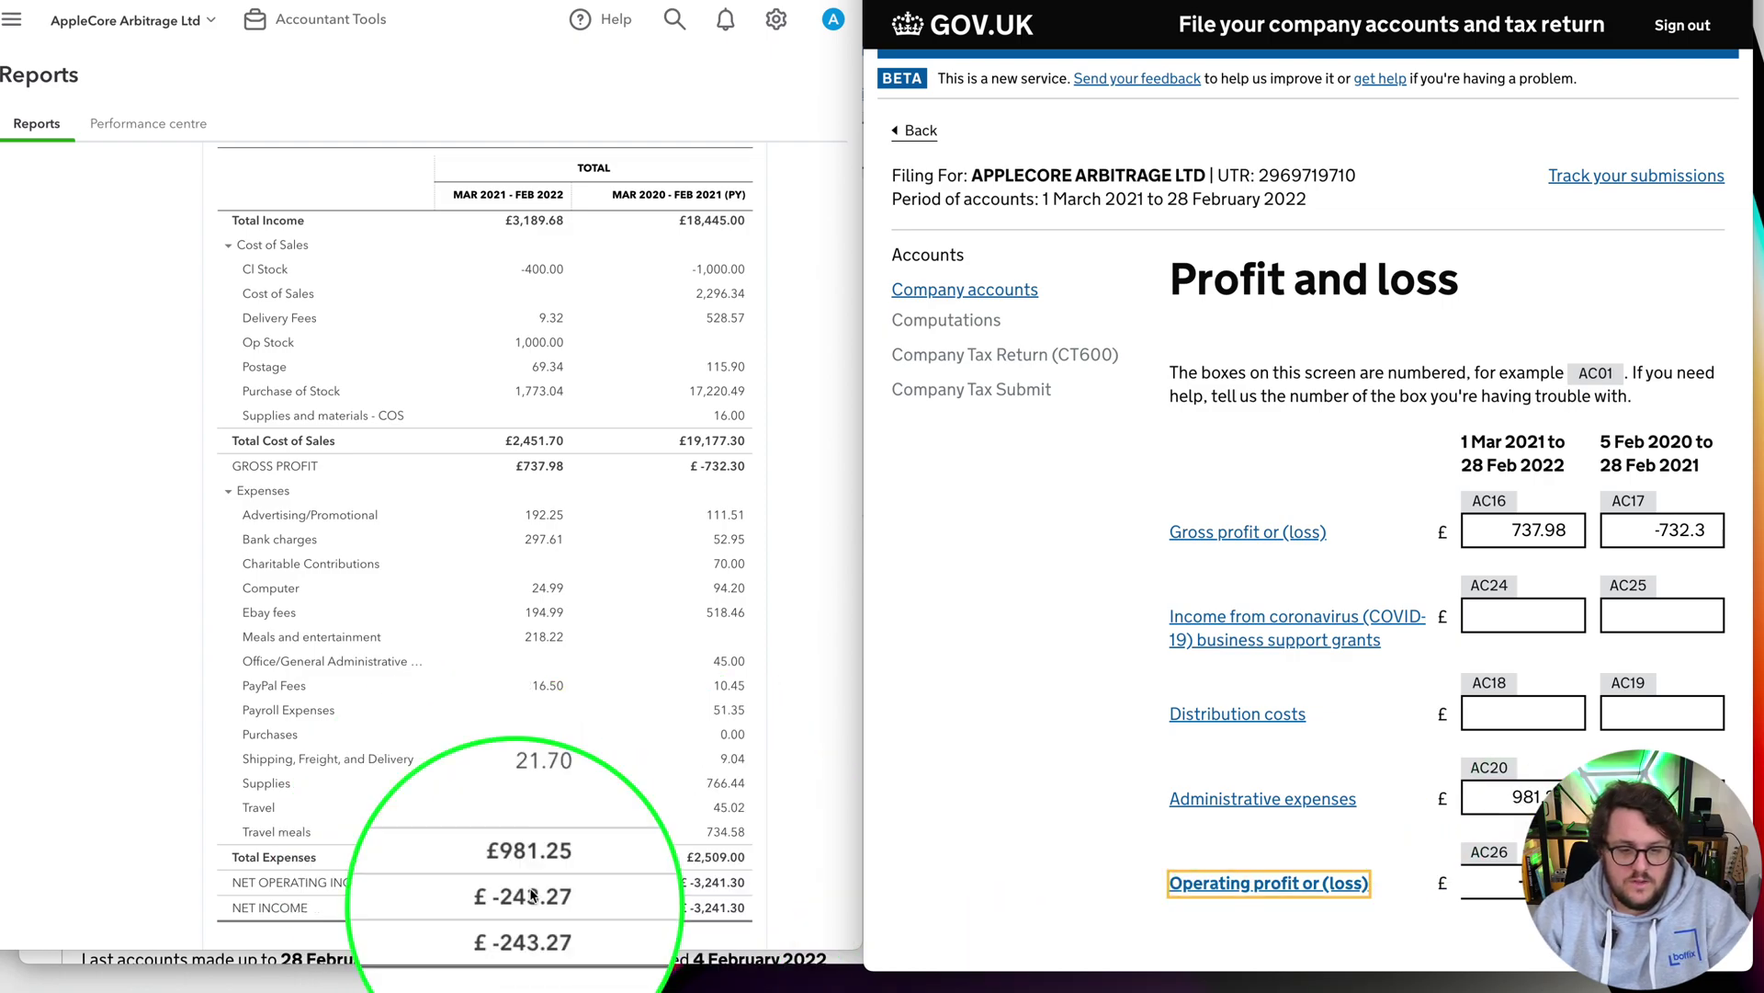
scroll(601, 675, "down", 2)
left_click(1555, 797)
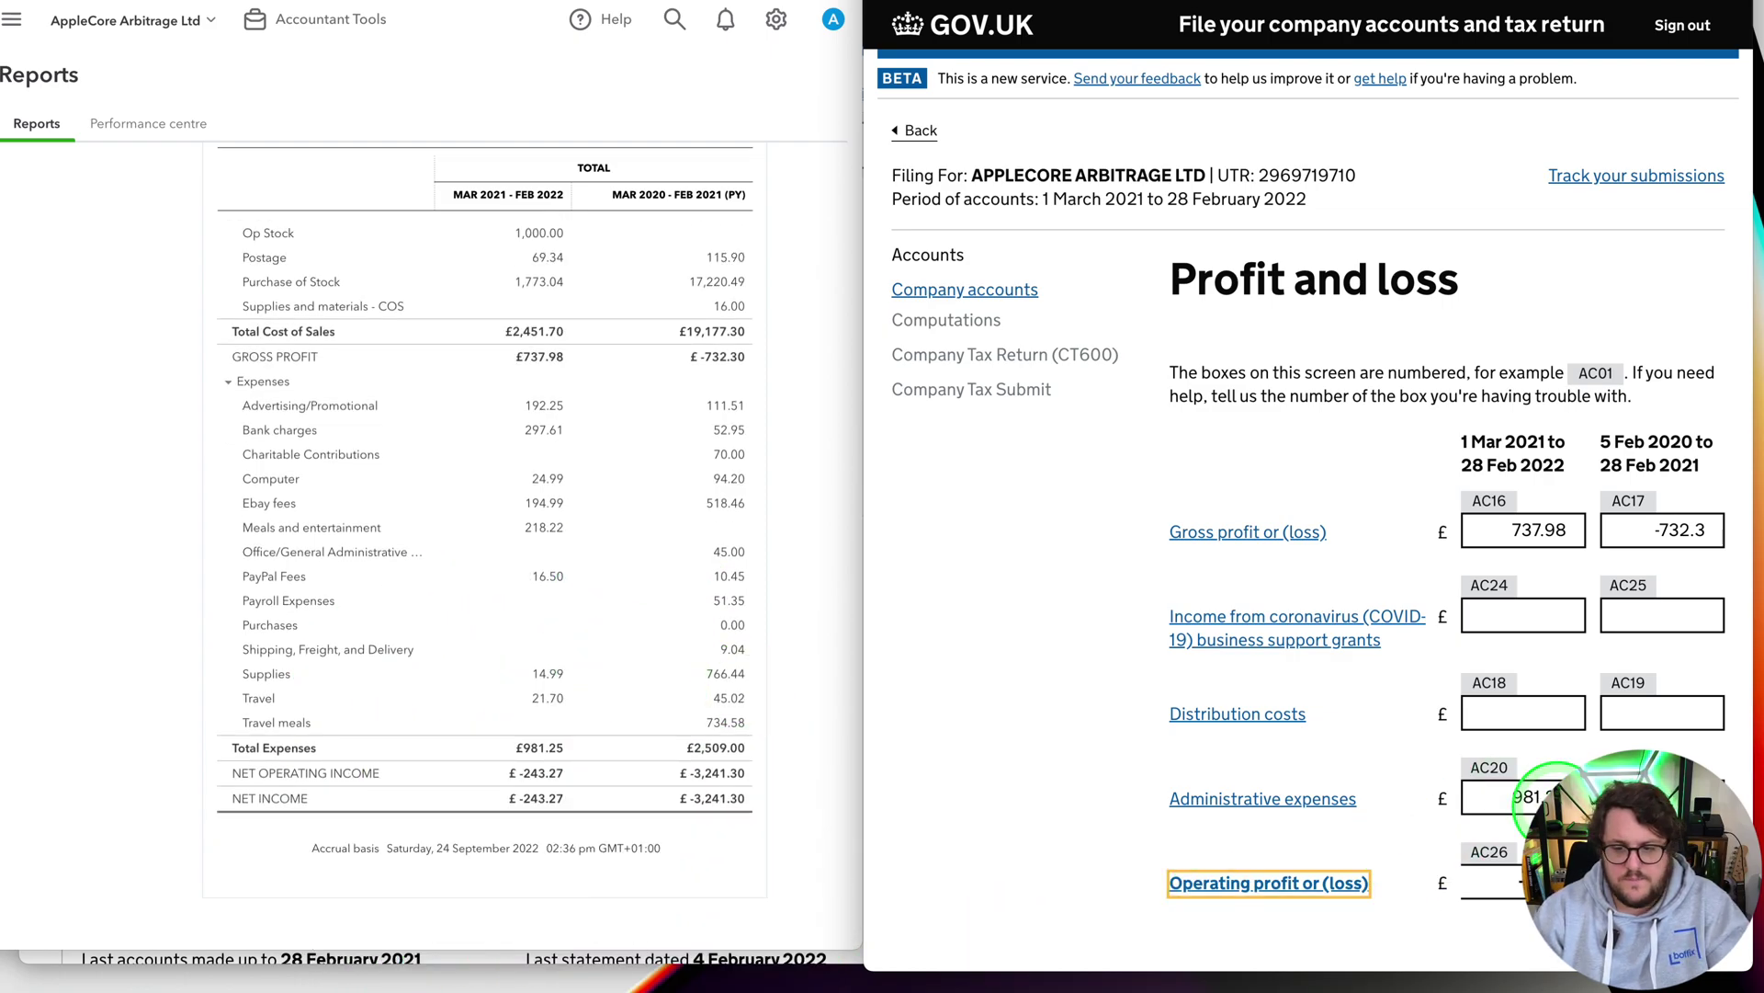
scroll(1560, 763, "down", 5)
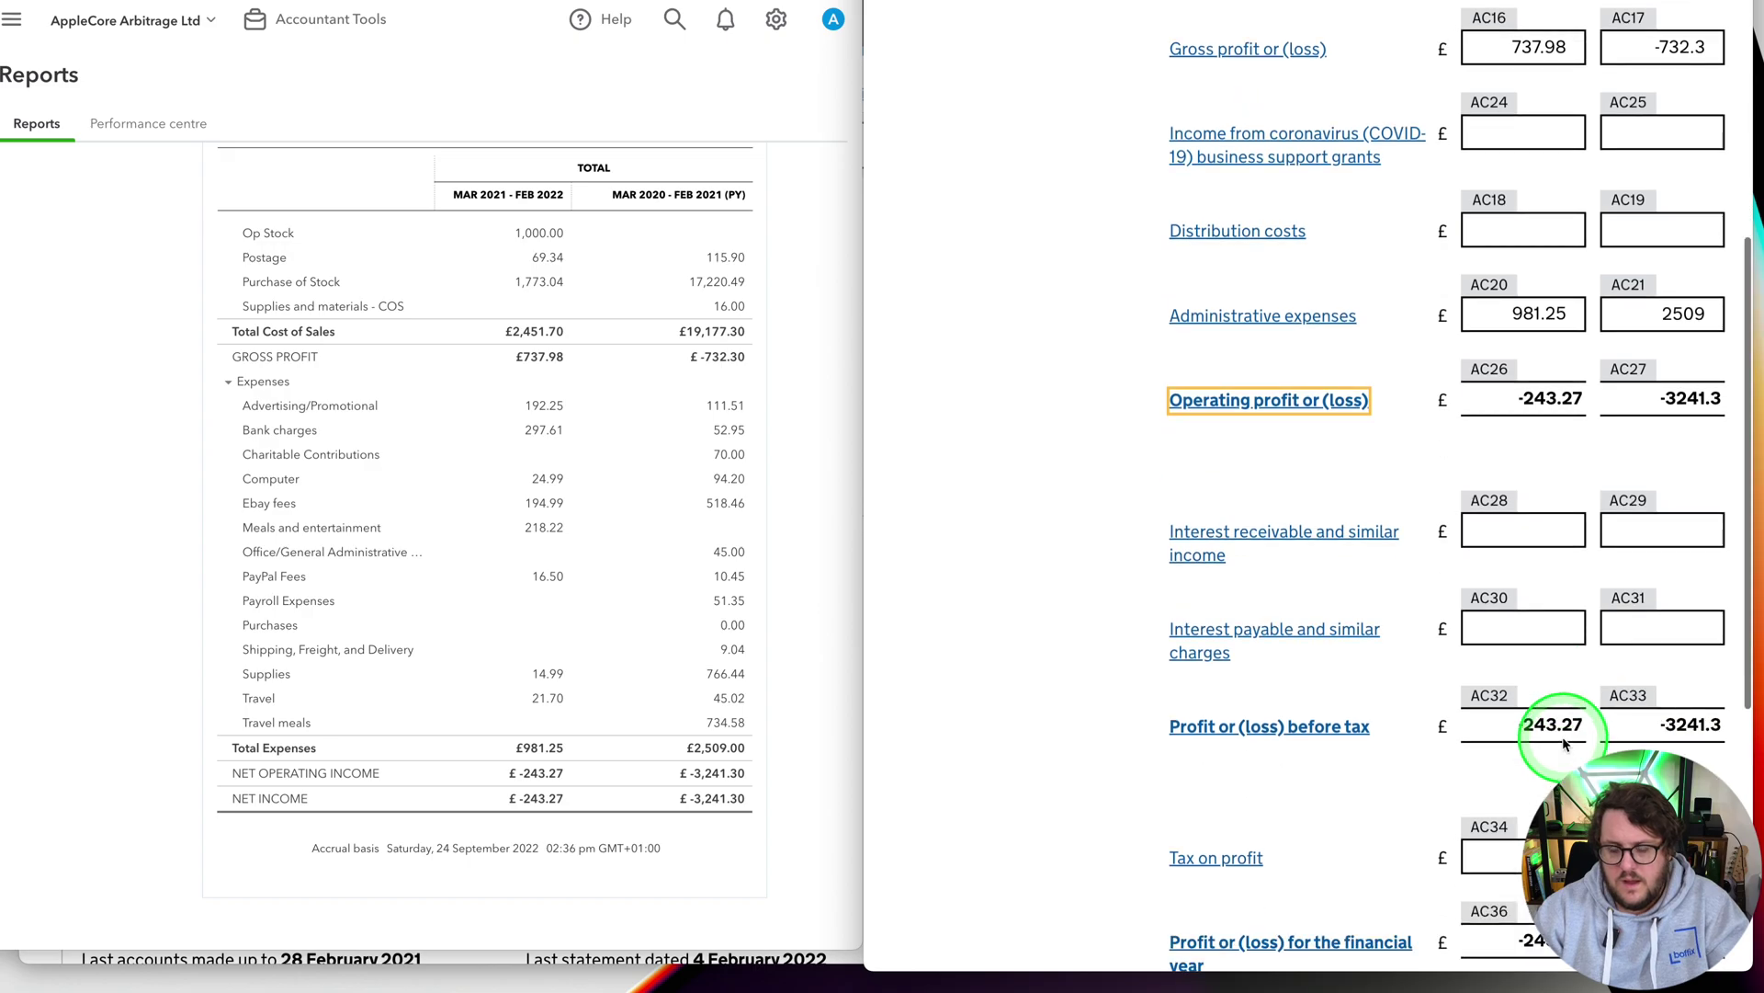
left_click(1521, 611)
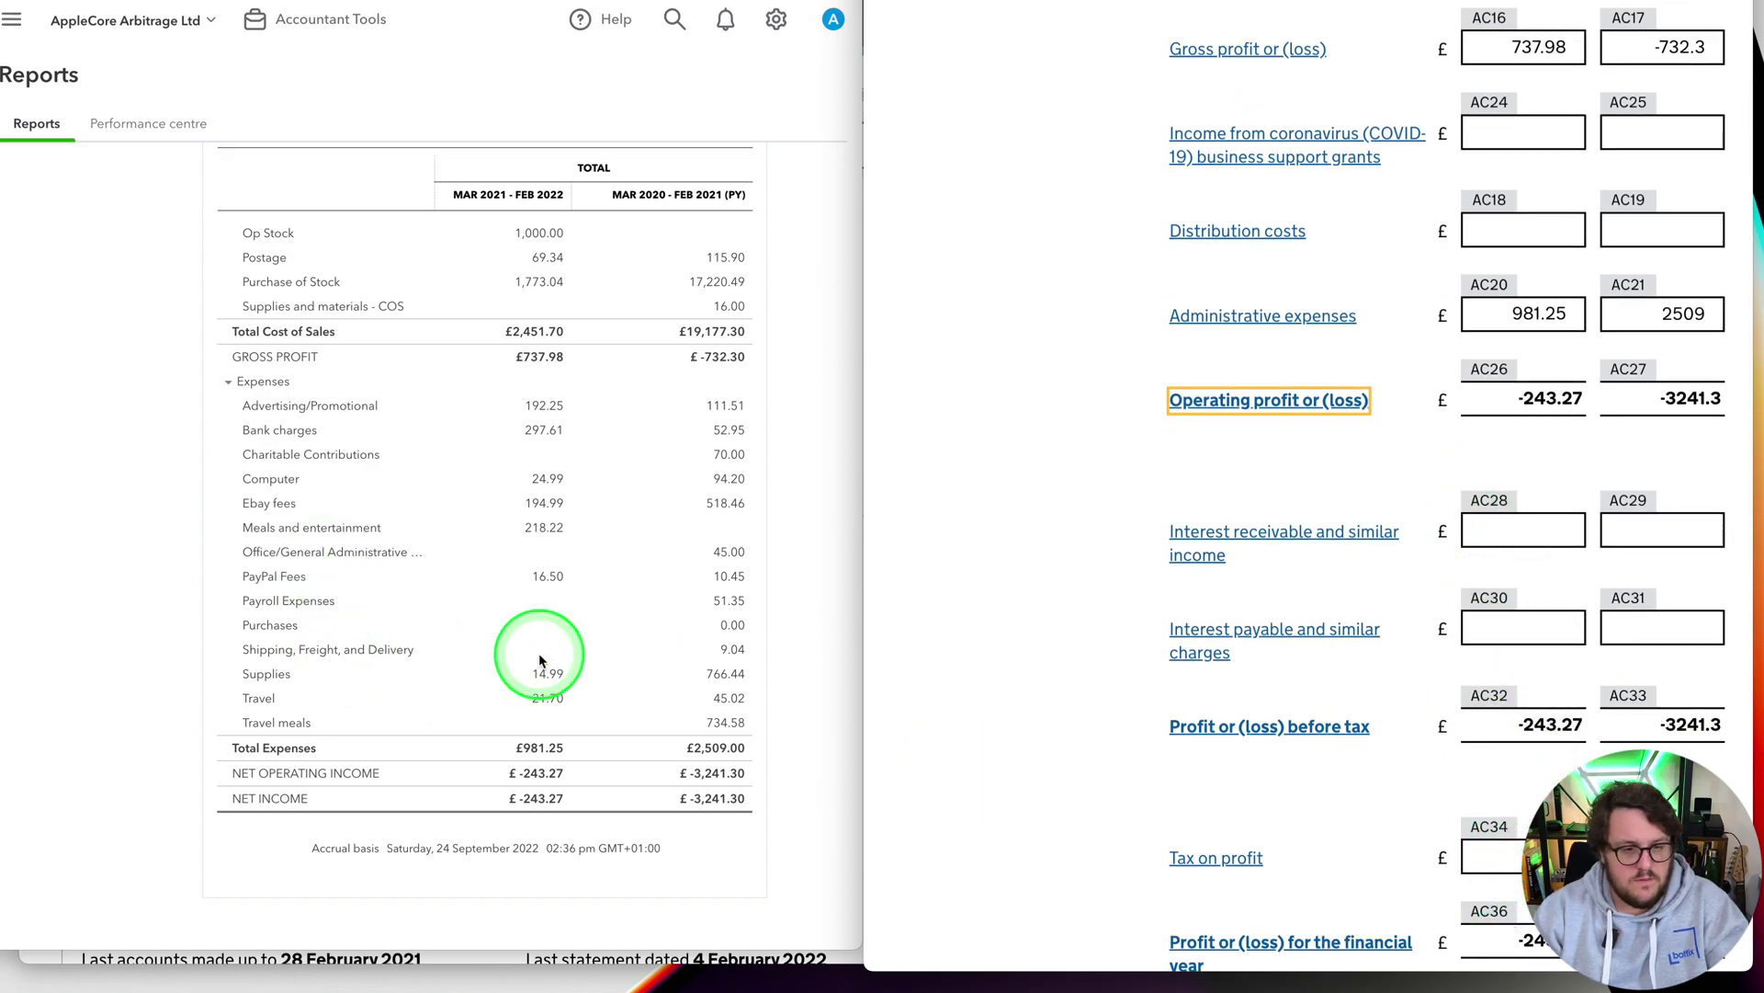
scroll(1515, 818, "down", 5)
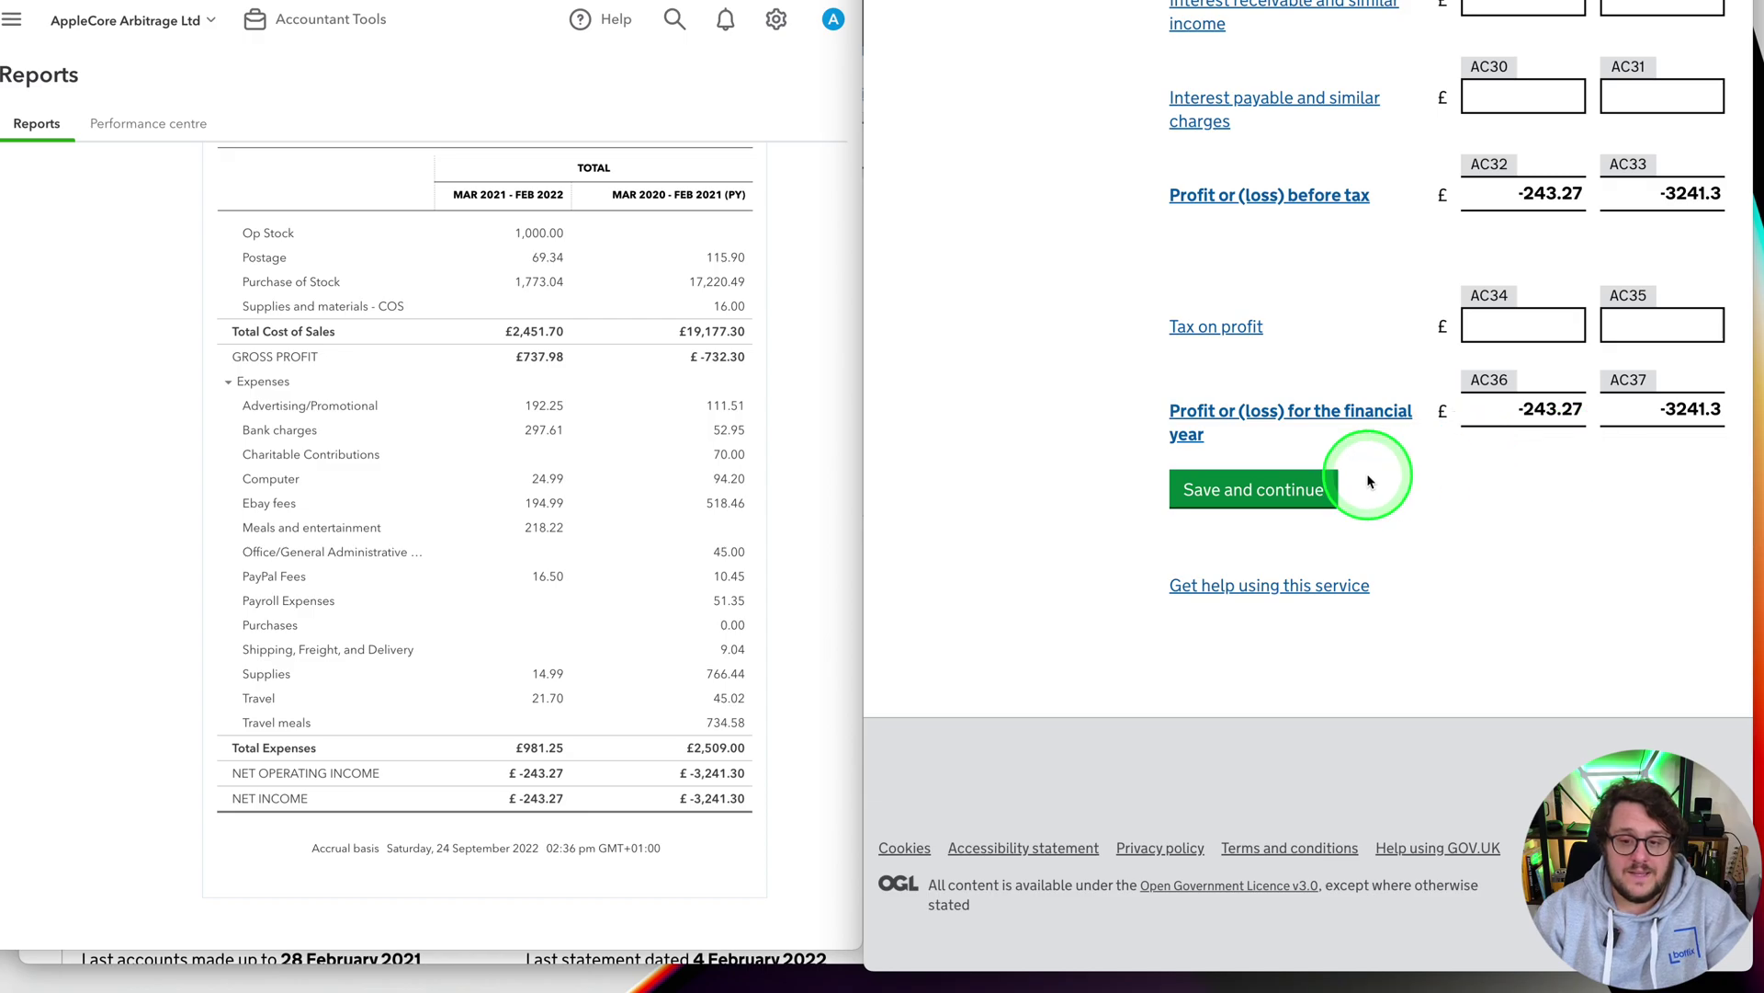
scroll(1592, 463, "up", 5)
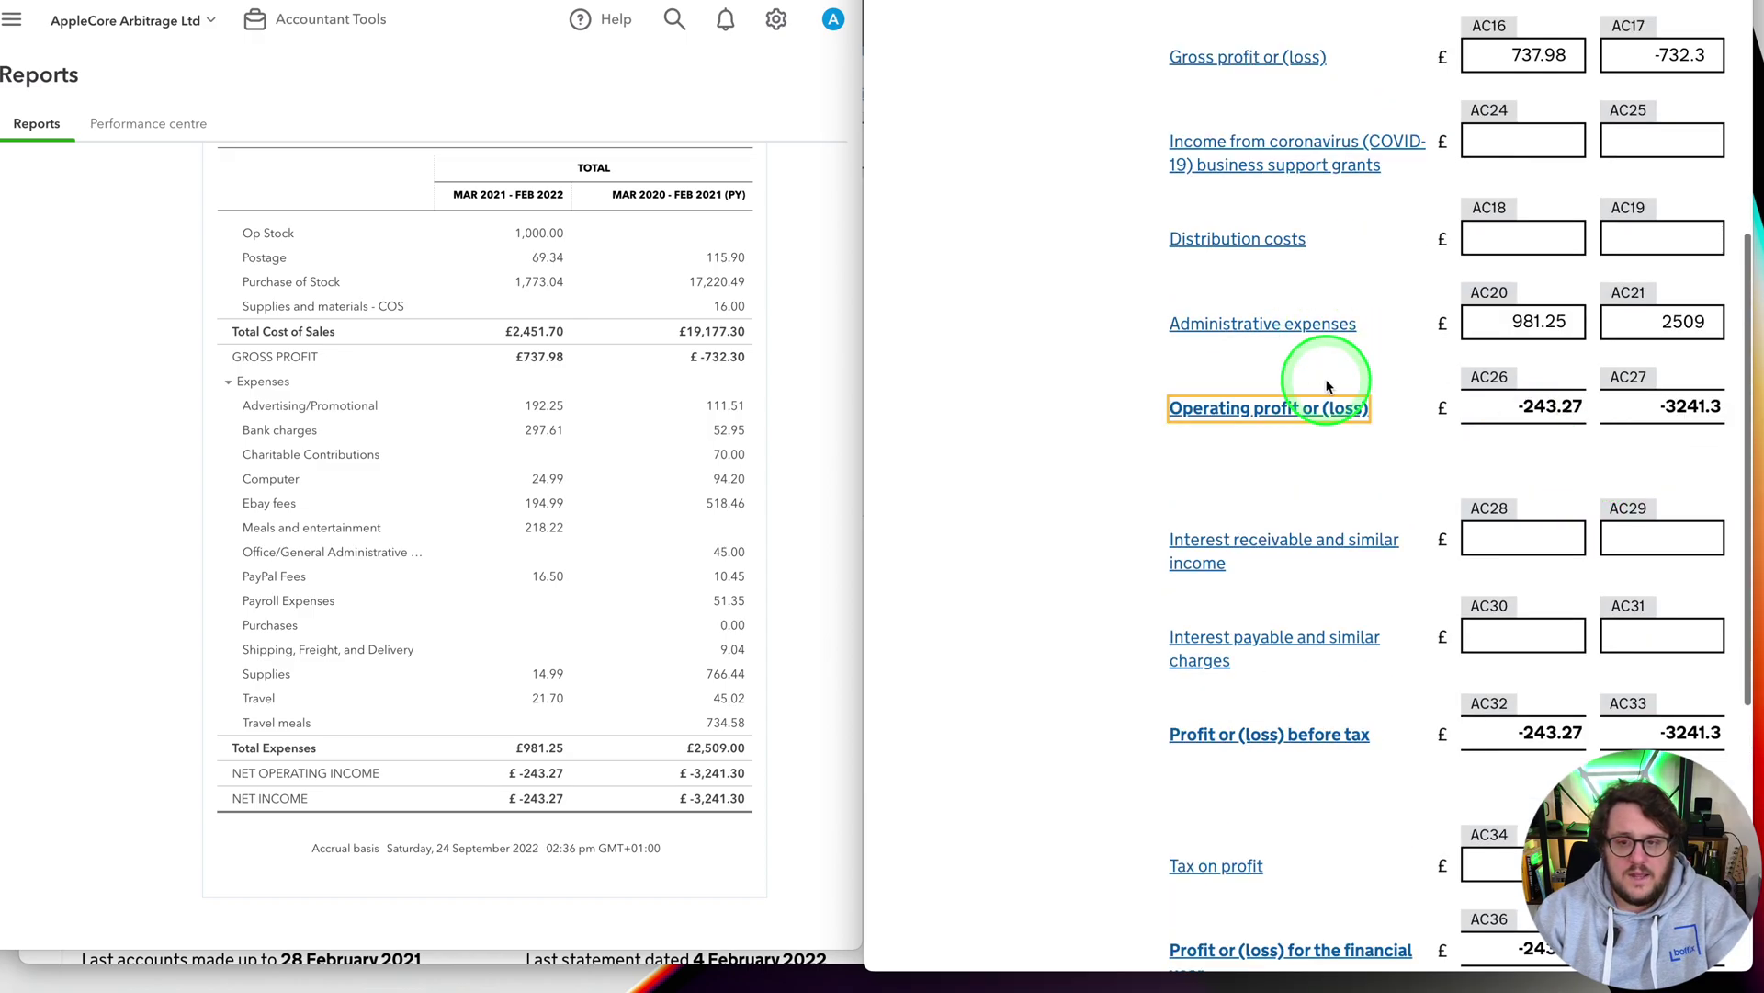
scroll(465, 551, "up", 4)
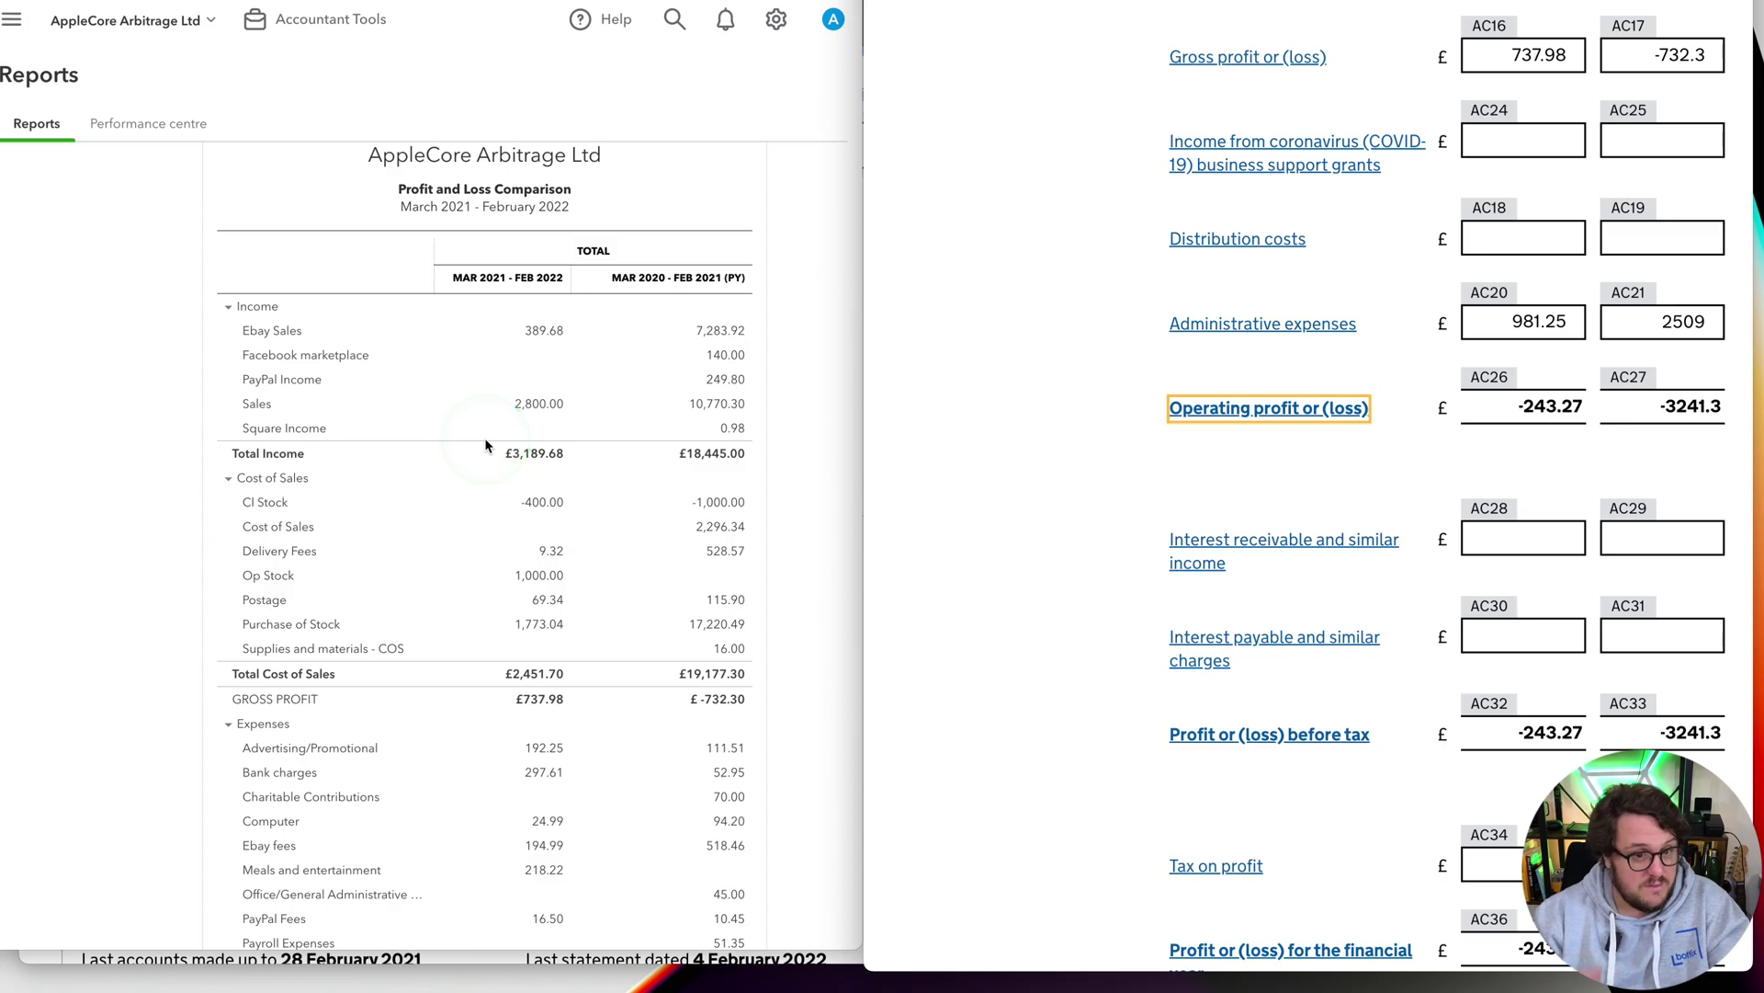
scroll(352, 607, "down", 4)
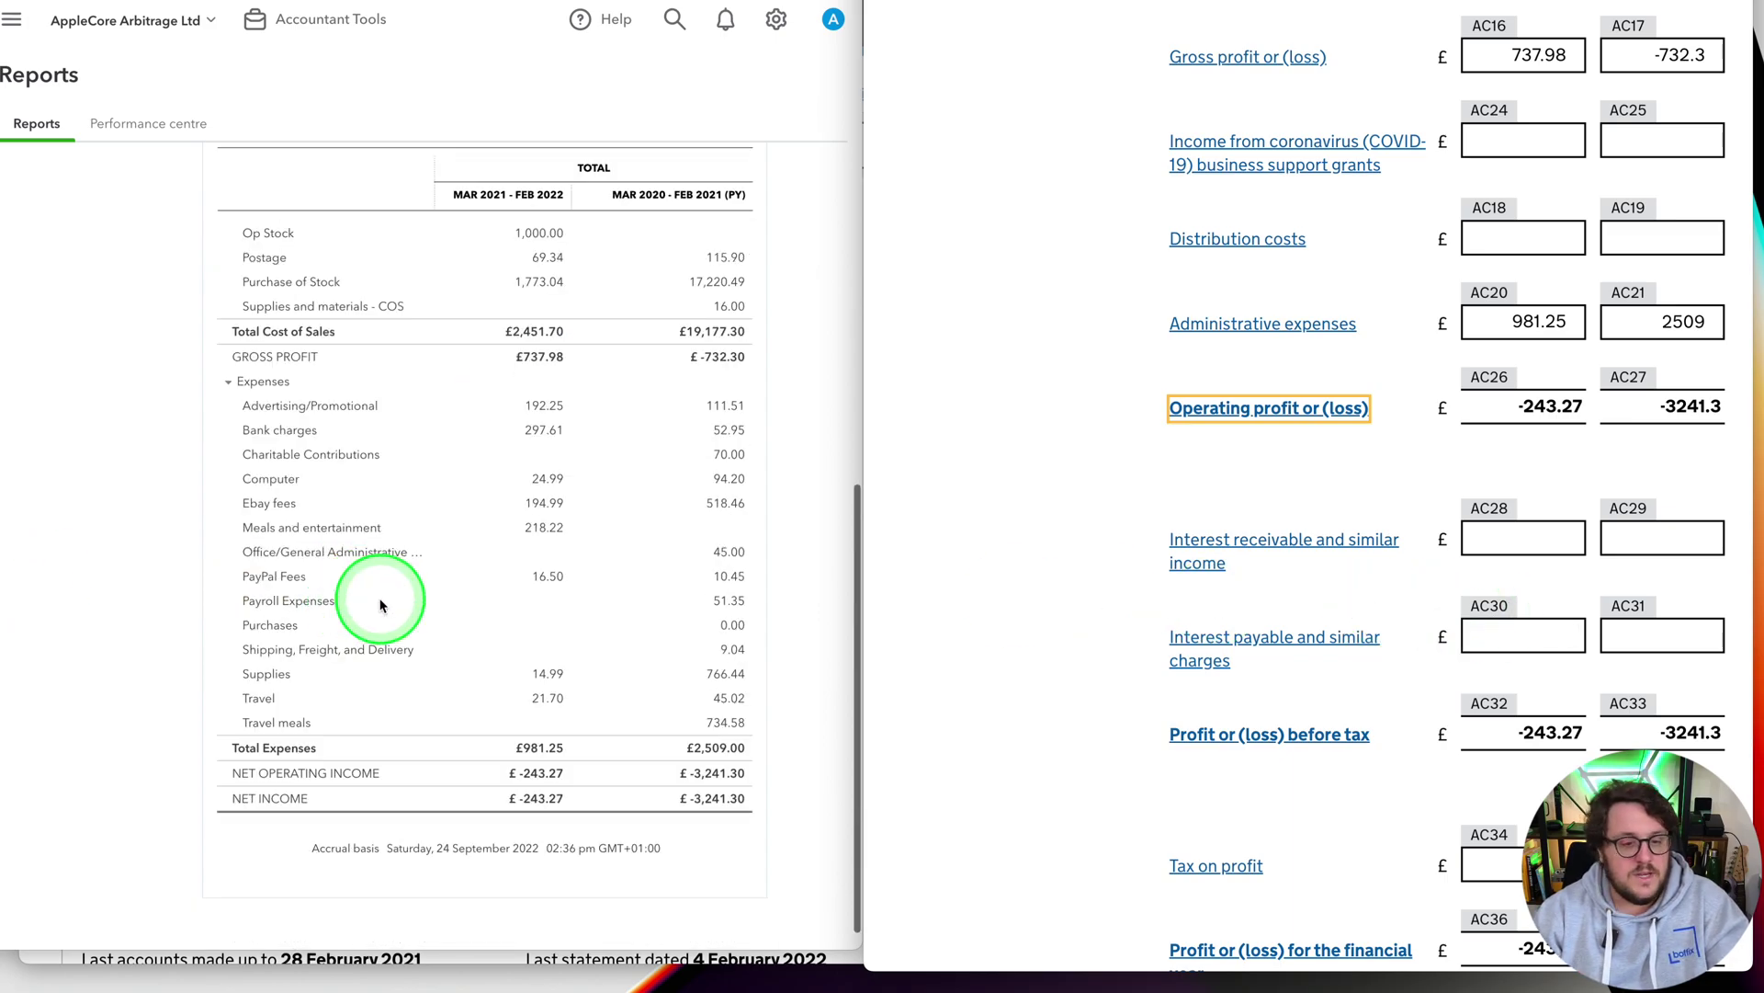
scroll(1587, 695, "down", 1)
scroll(1587, 695, "down", 5)
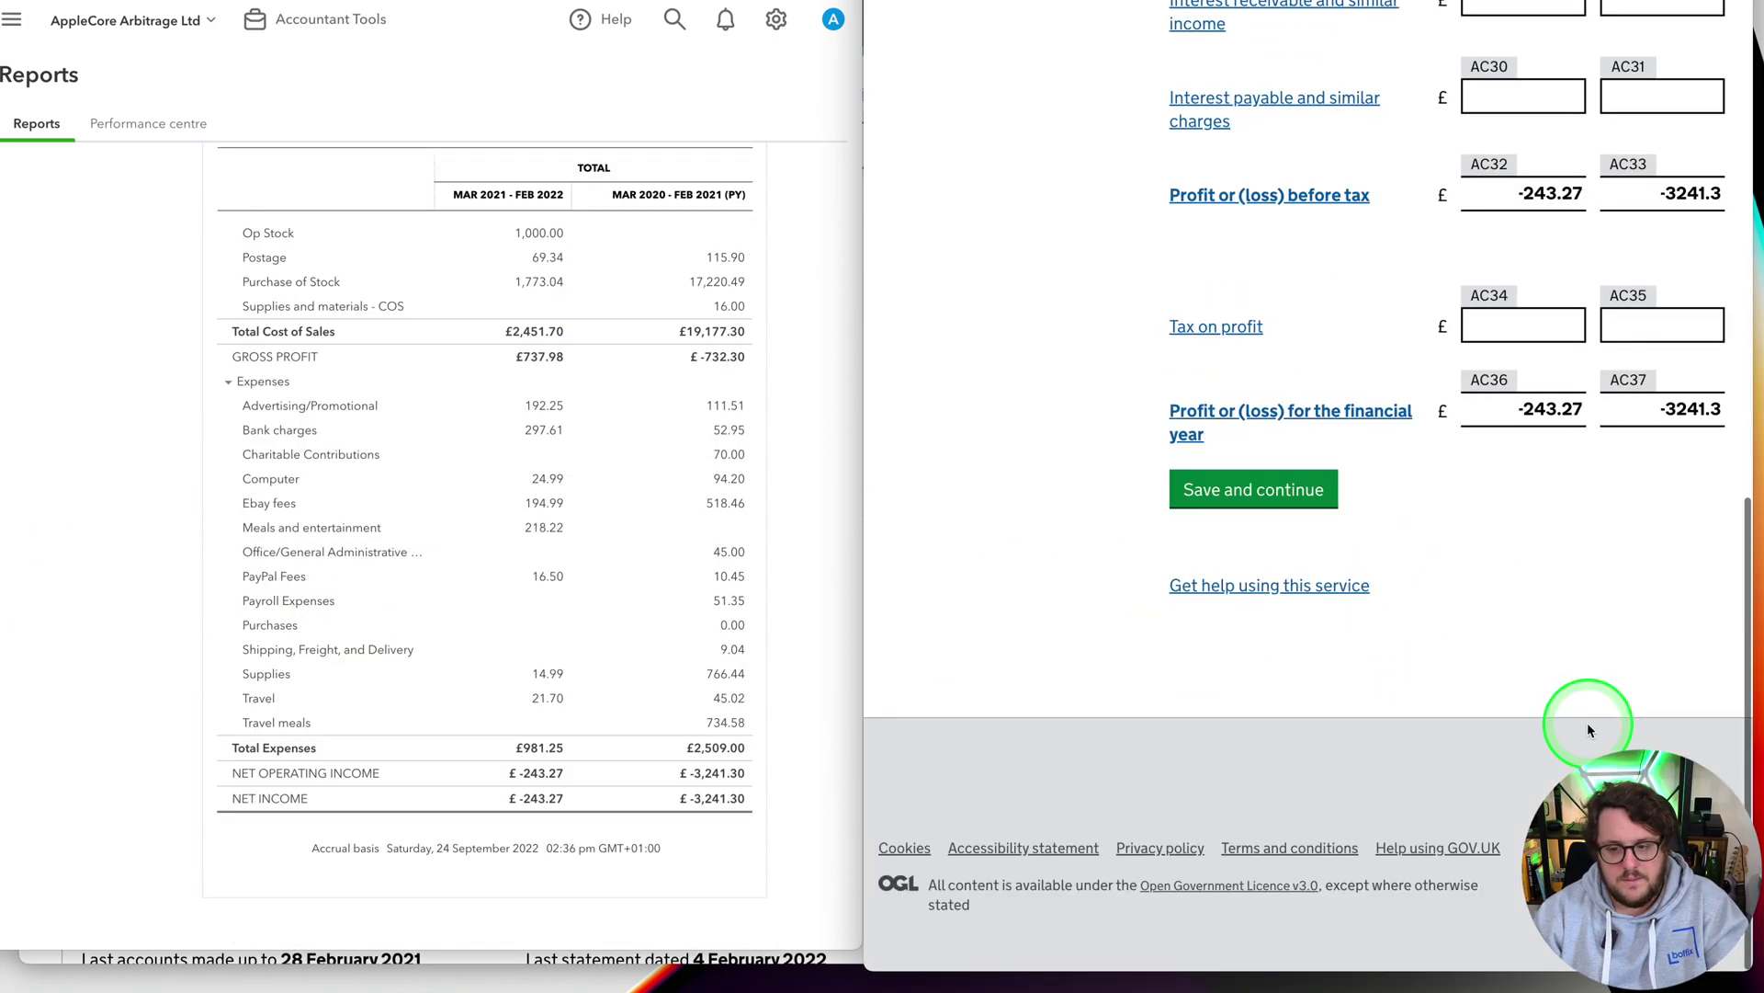
Correct the decimal errors by entering whole-pound figures and save the profit and loss page
left_click(1253, 488)
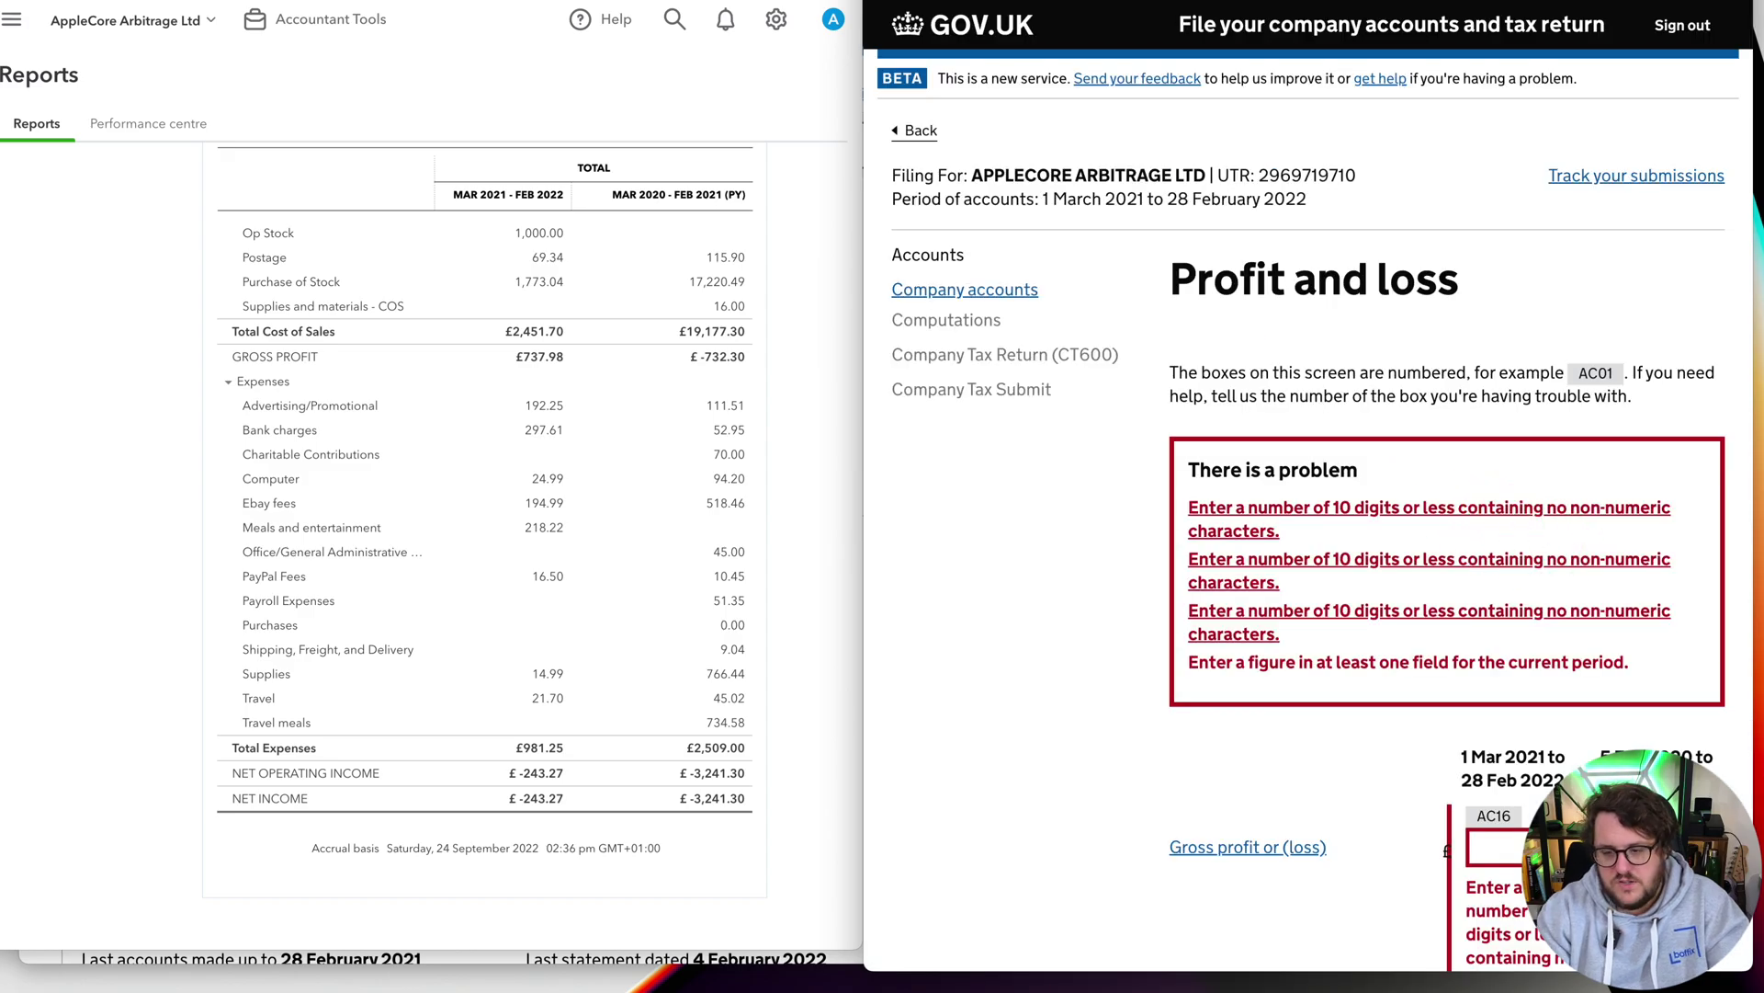
scroll(1305, 497, "down", 7)
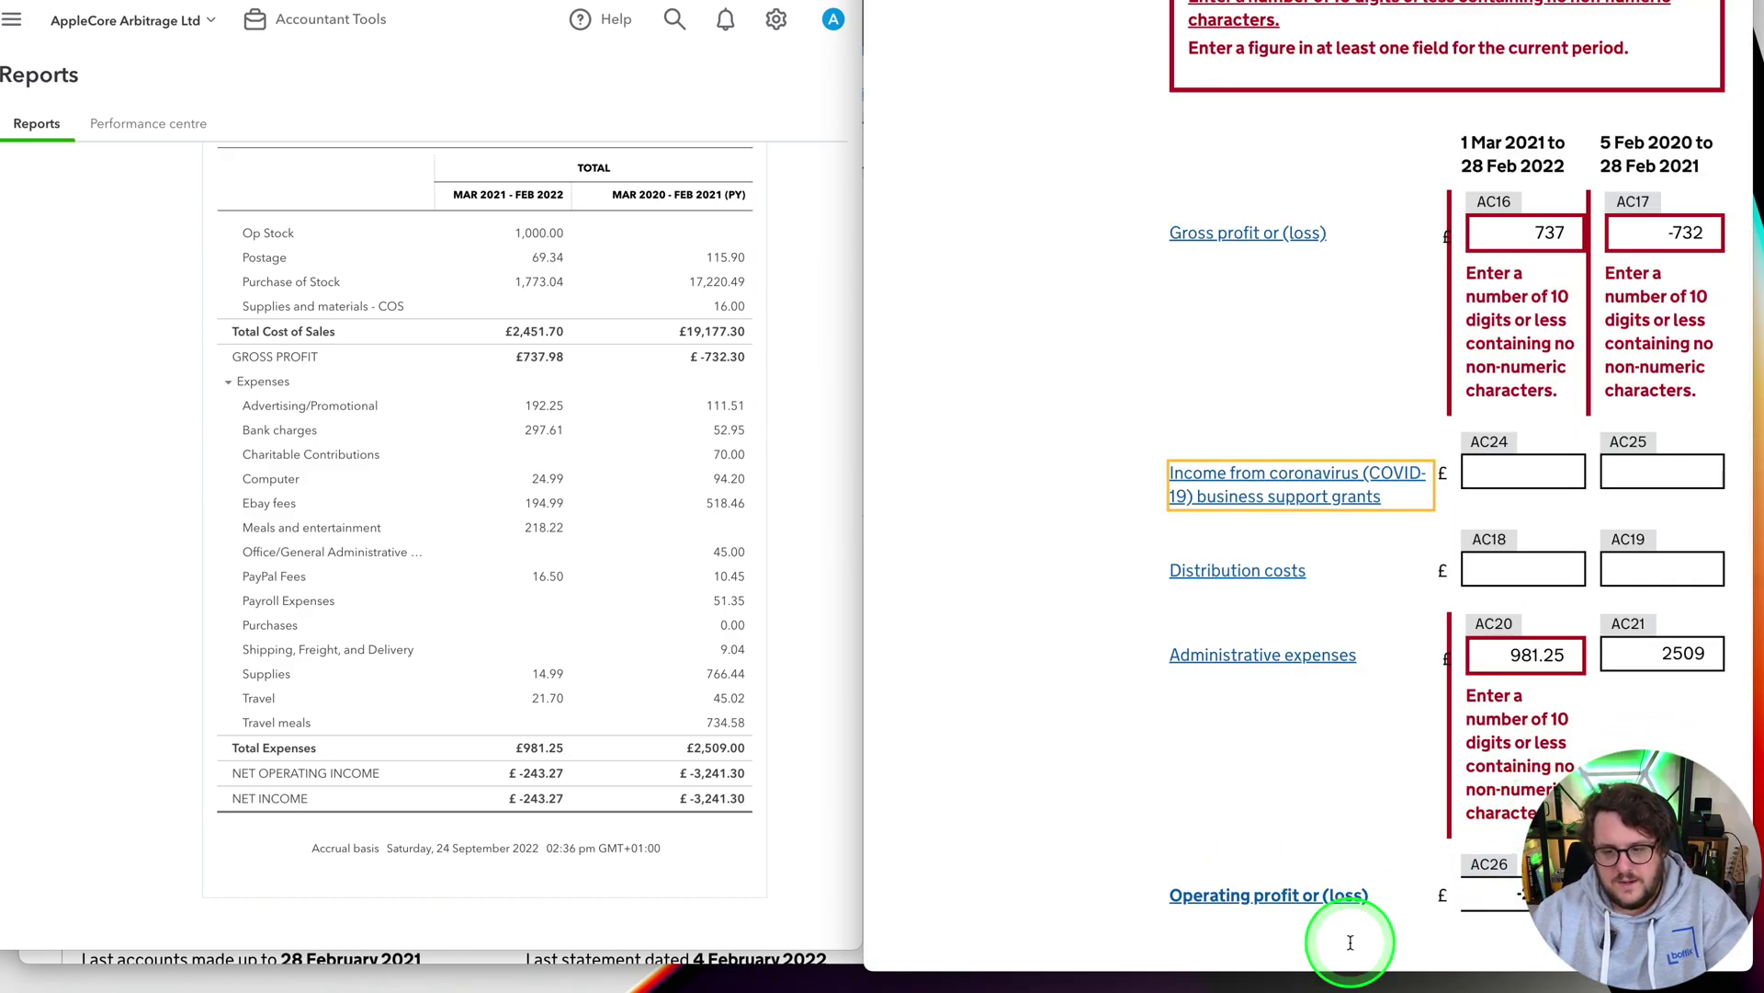
left_click(1526, 654)
key("Tab")
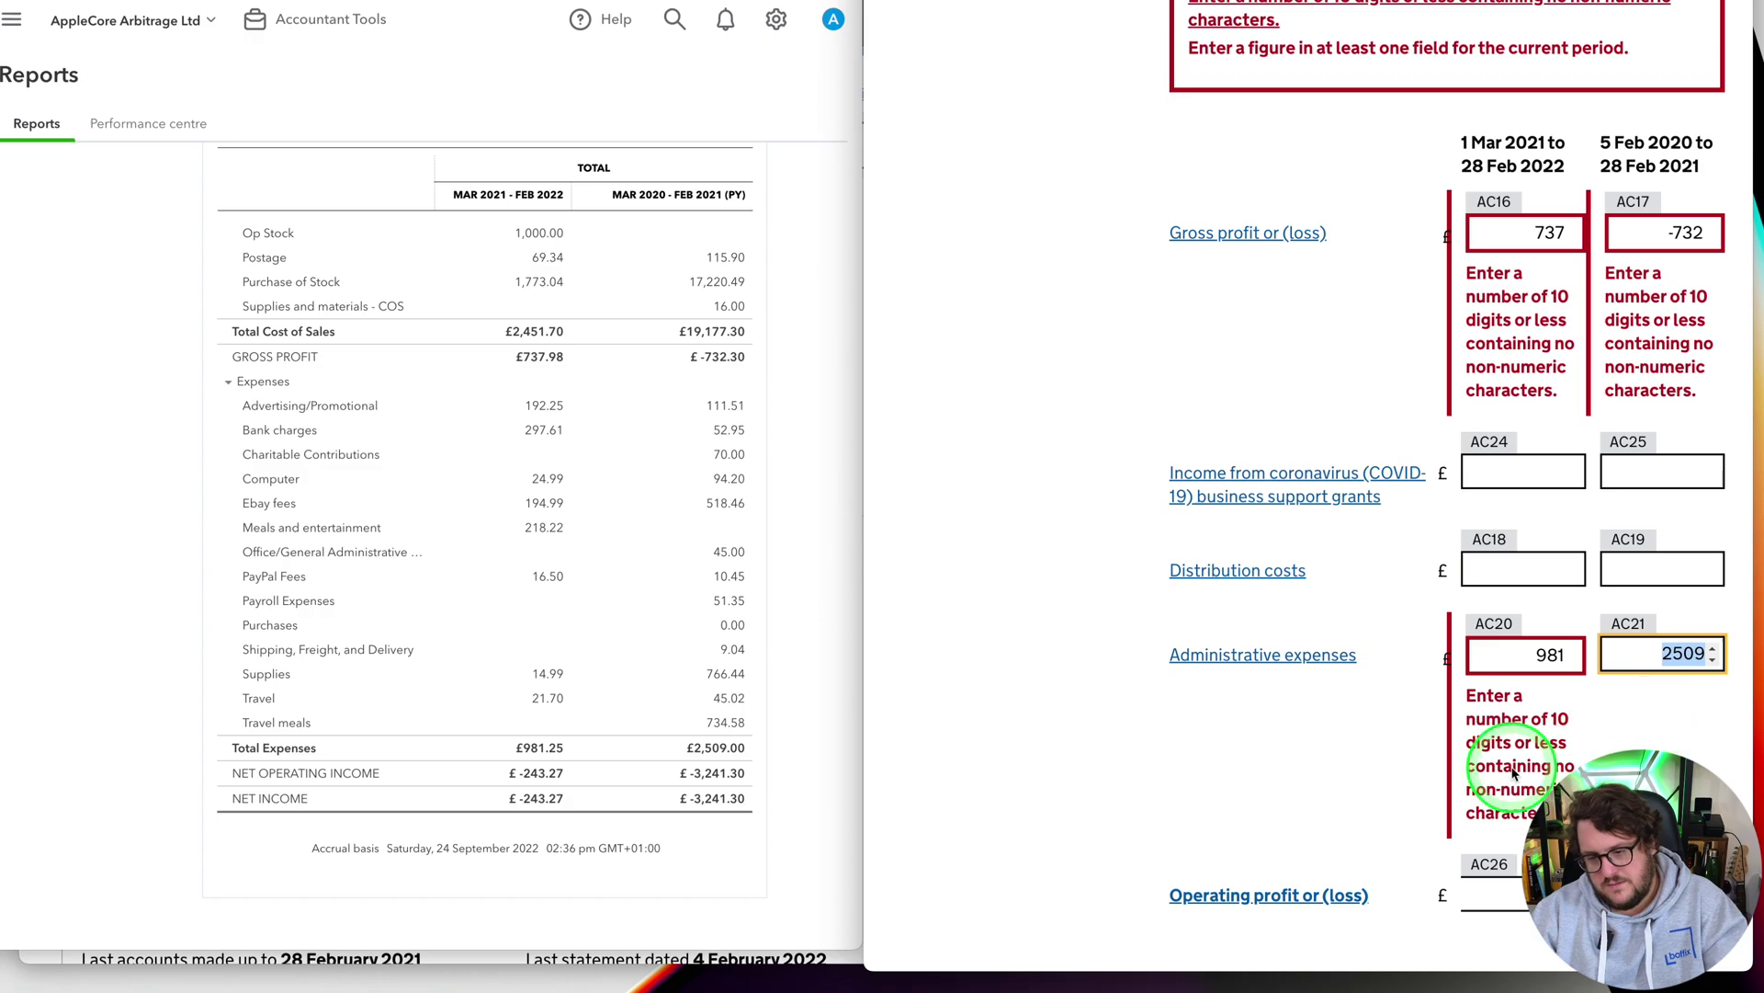
scroll(1574, 737, "down", 10)
left_click(1252, 496)
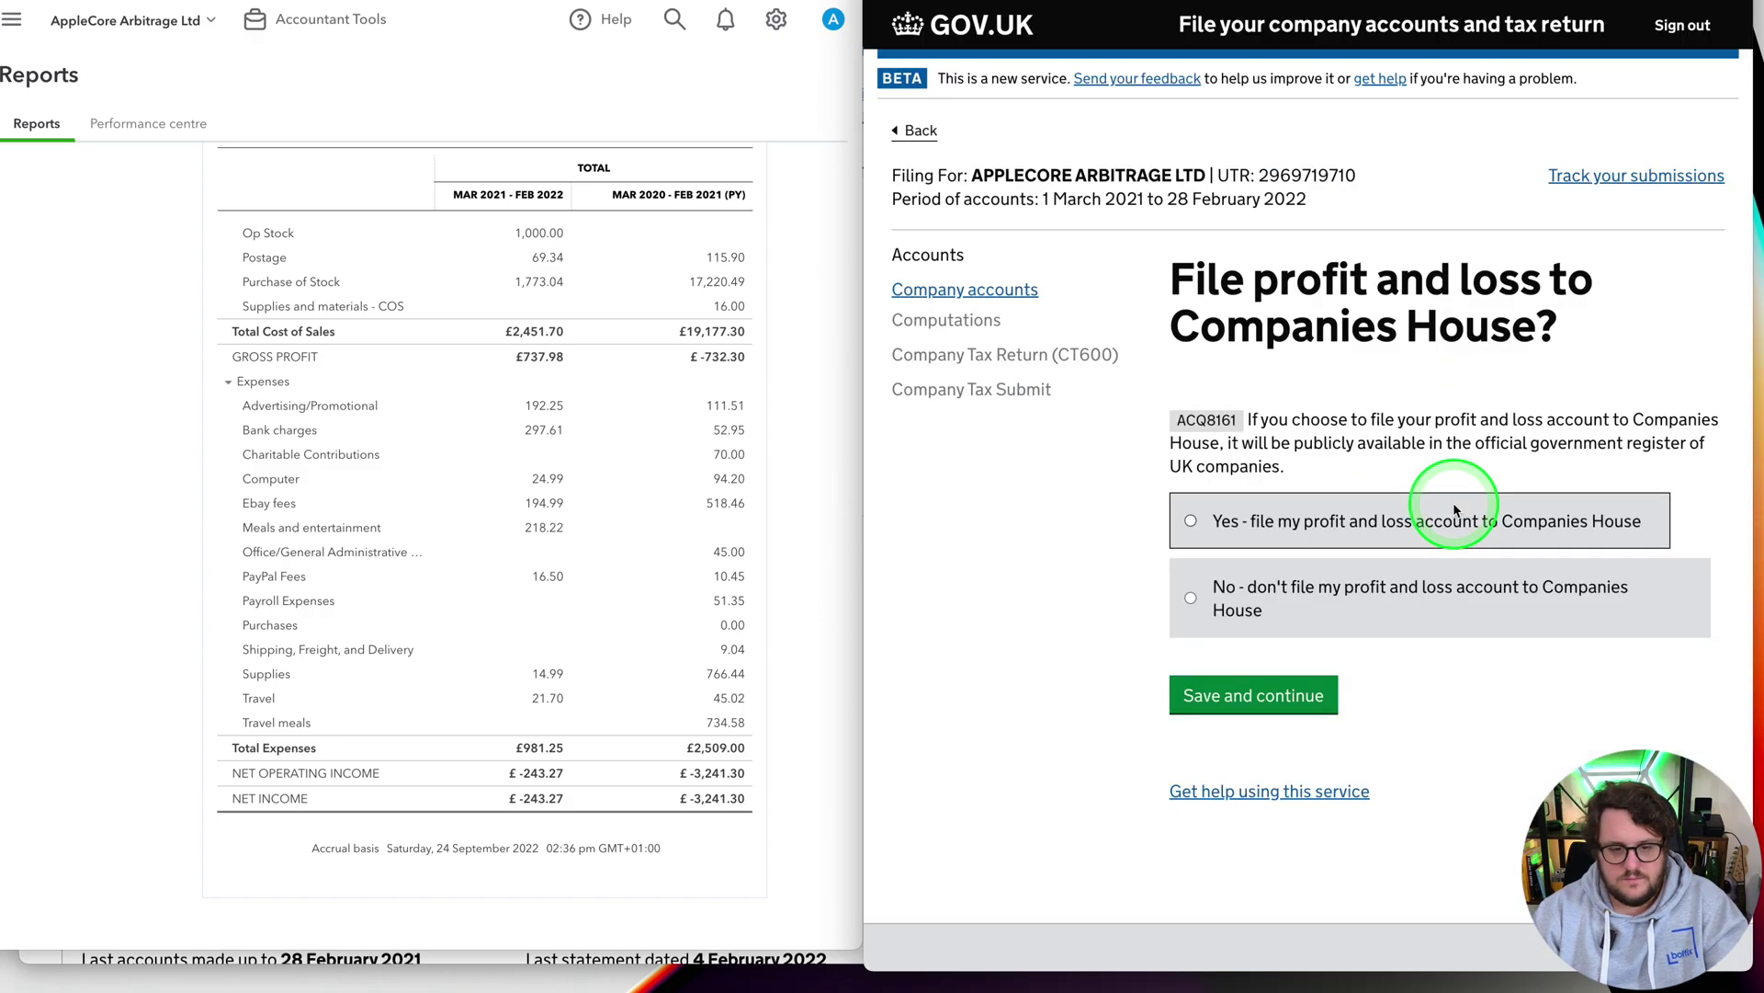
Choose Yes to file the profit and loss account with Companies House
left_click(1258, 521)
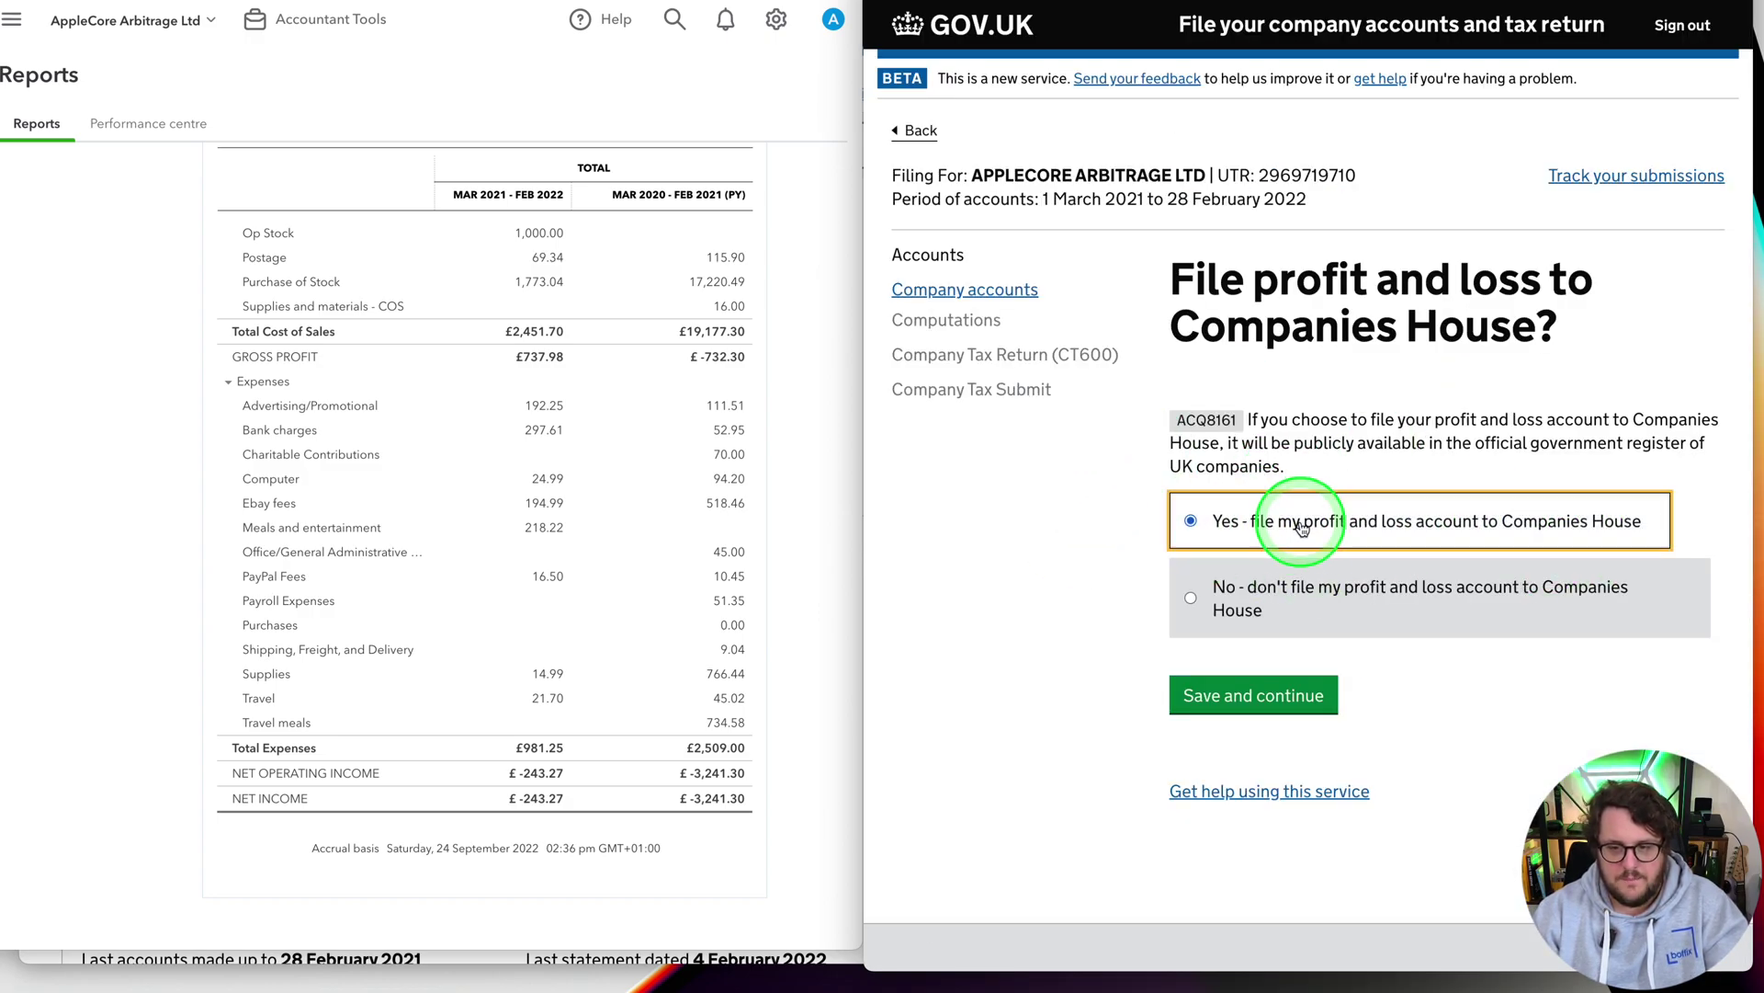
left_click(1272, 708)
scroll(1569, 670, "down", 10)
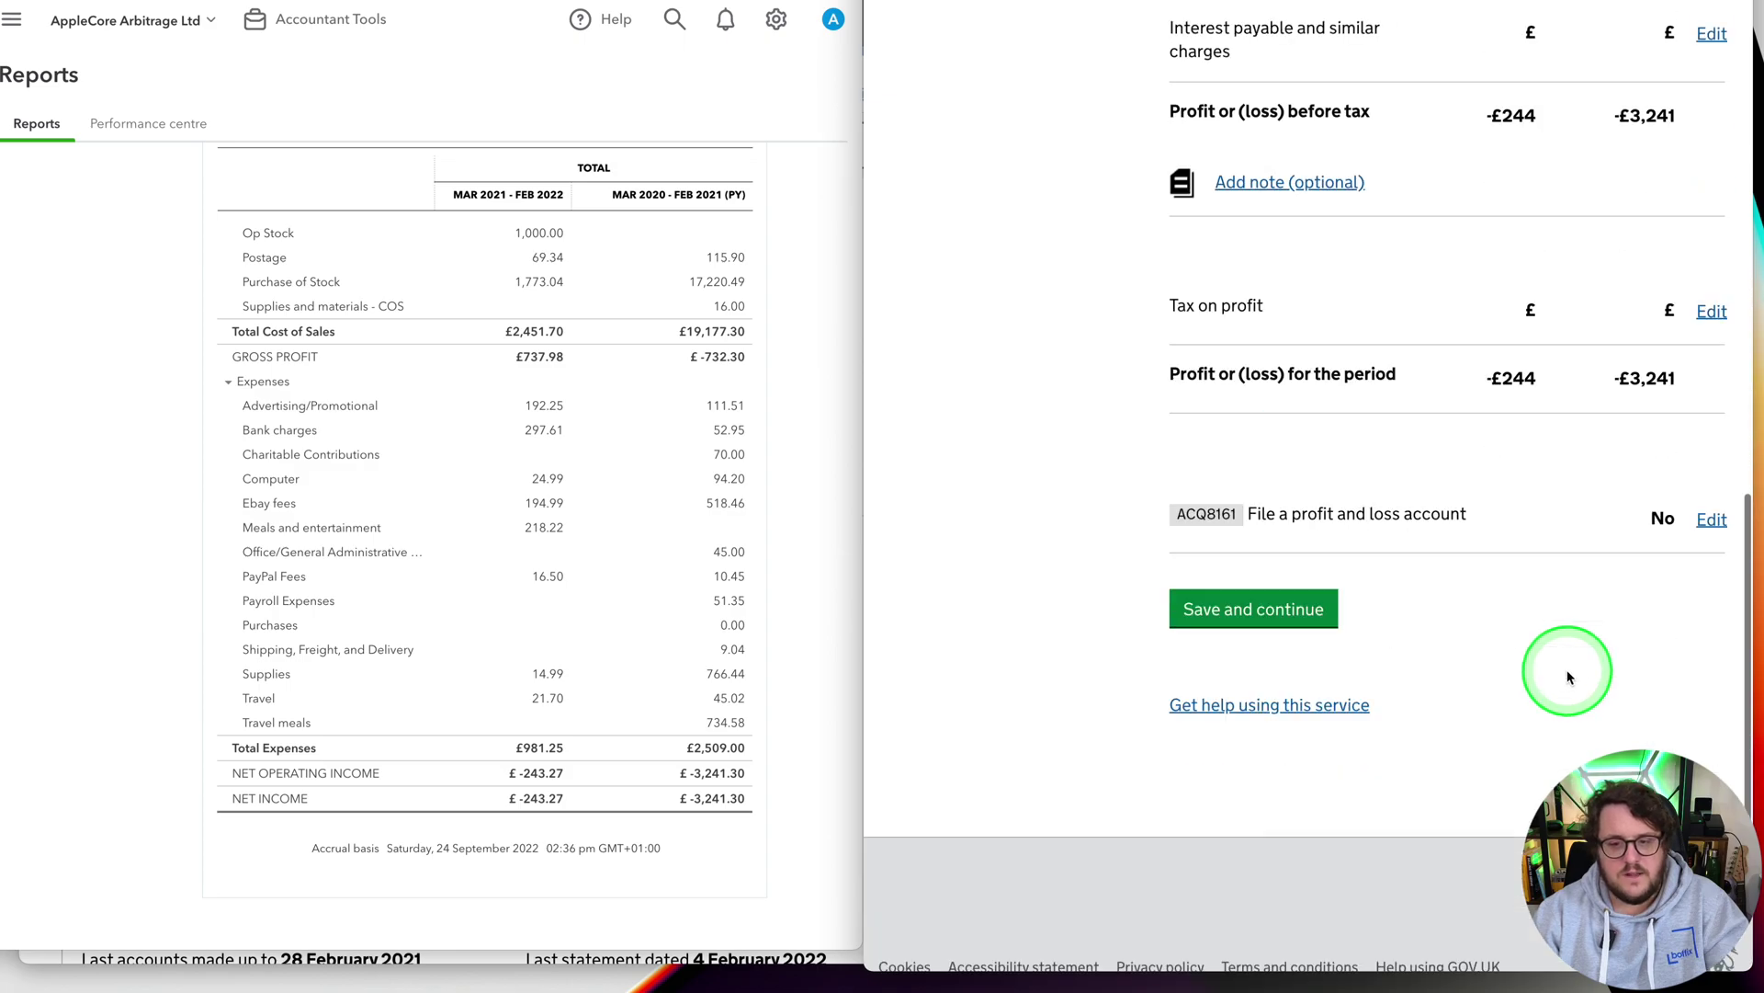
scroll(1569, 677, "up", 3)
scroll(1412, 457, "up", 5)
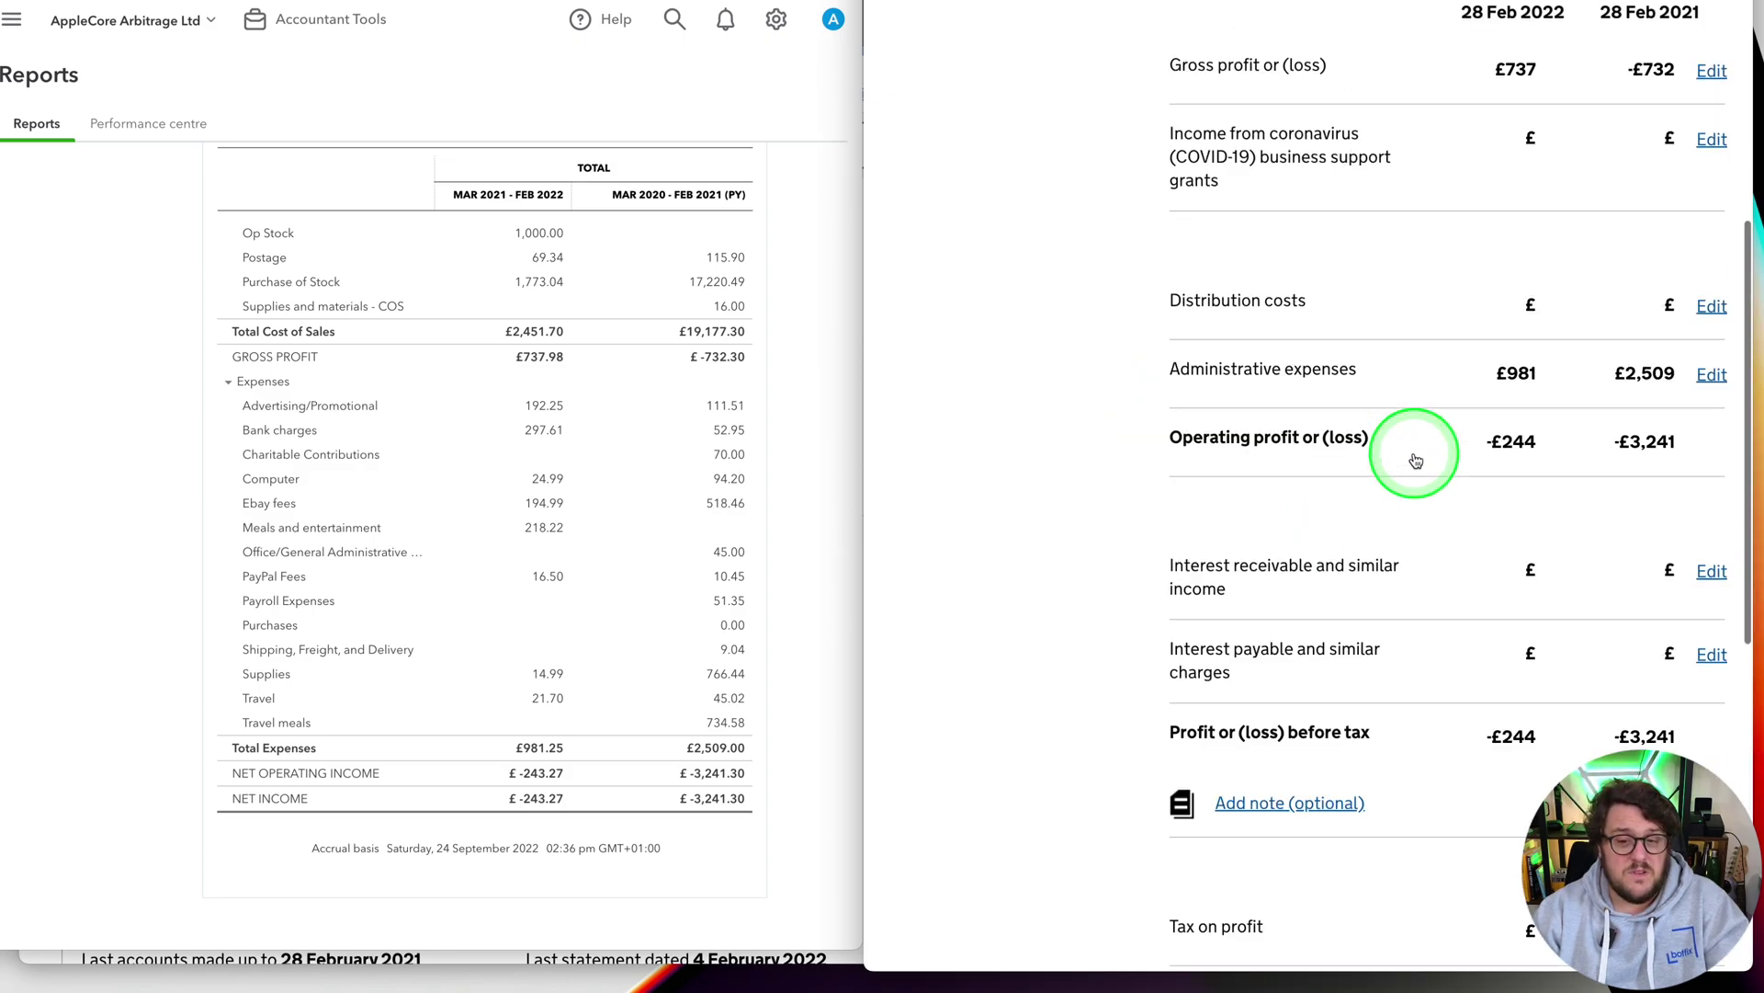
scroll(1406, 462, "up", 3)
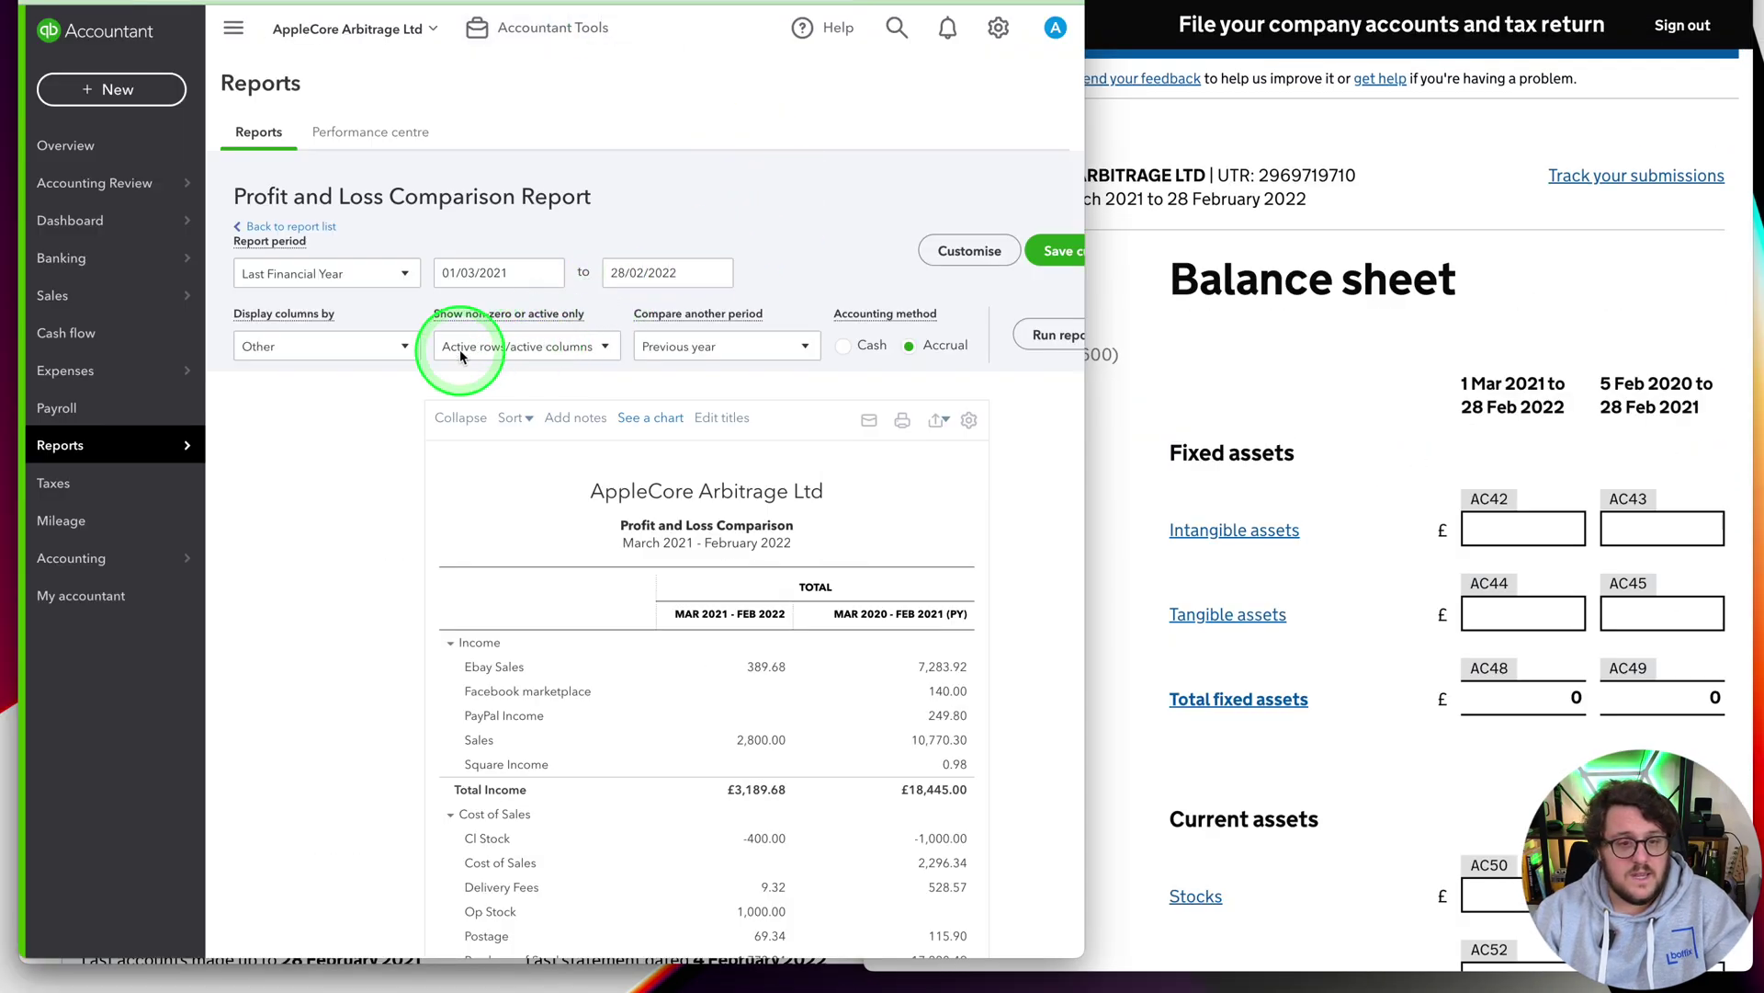
Open the Balance Sheet Comparison report and set its period to Last Financial Year
left_click(335, 447)
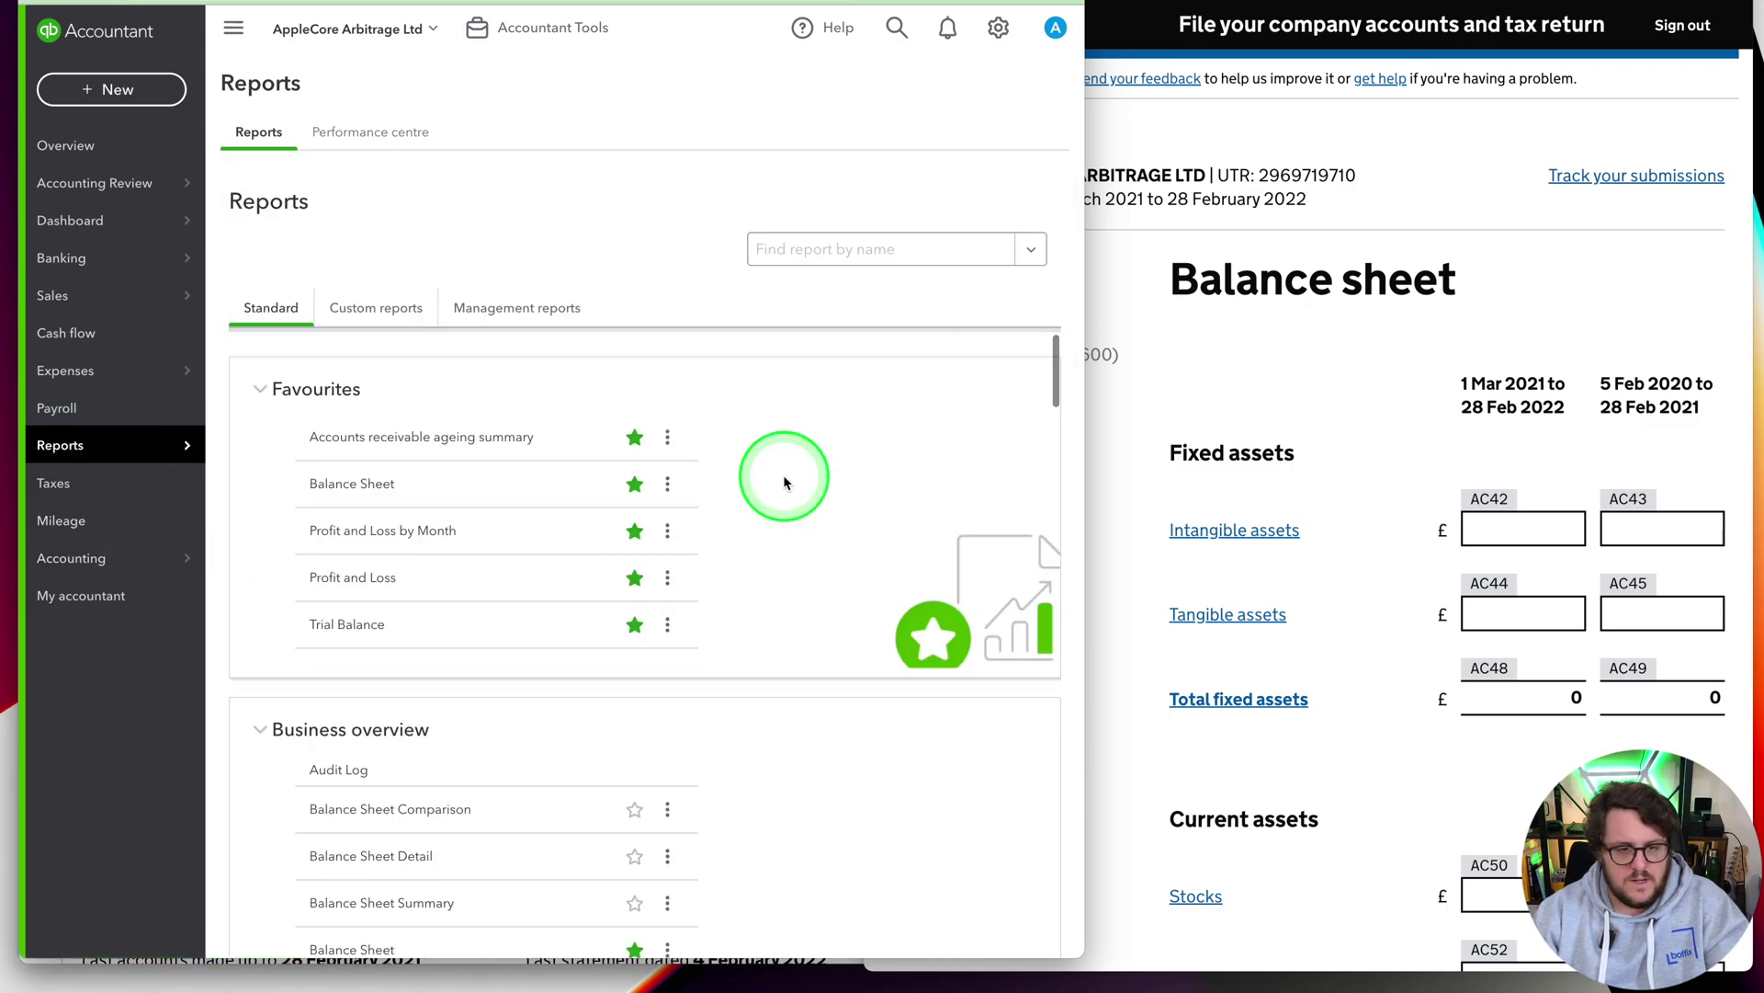
scroll(784, 482, "down", 15)
left_click(396, 625)
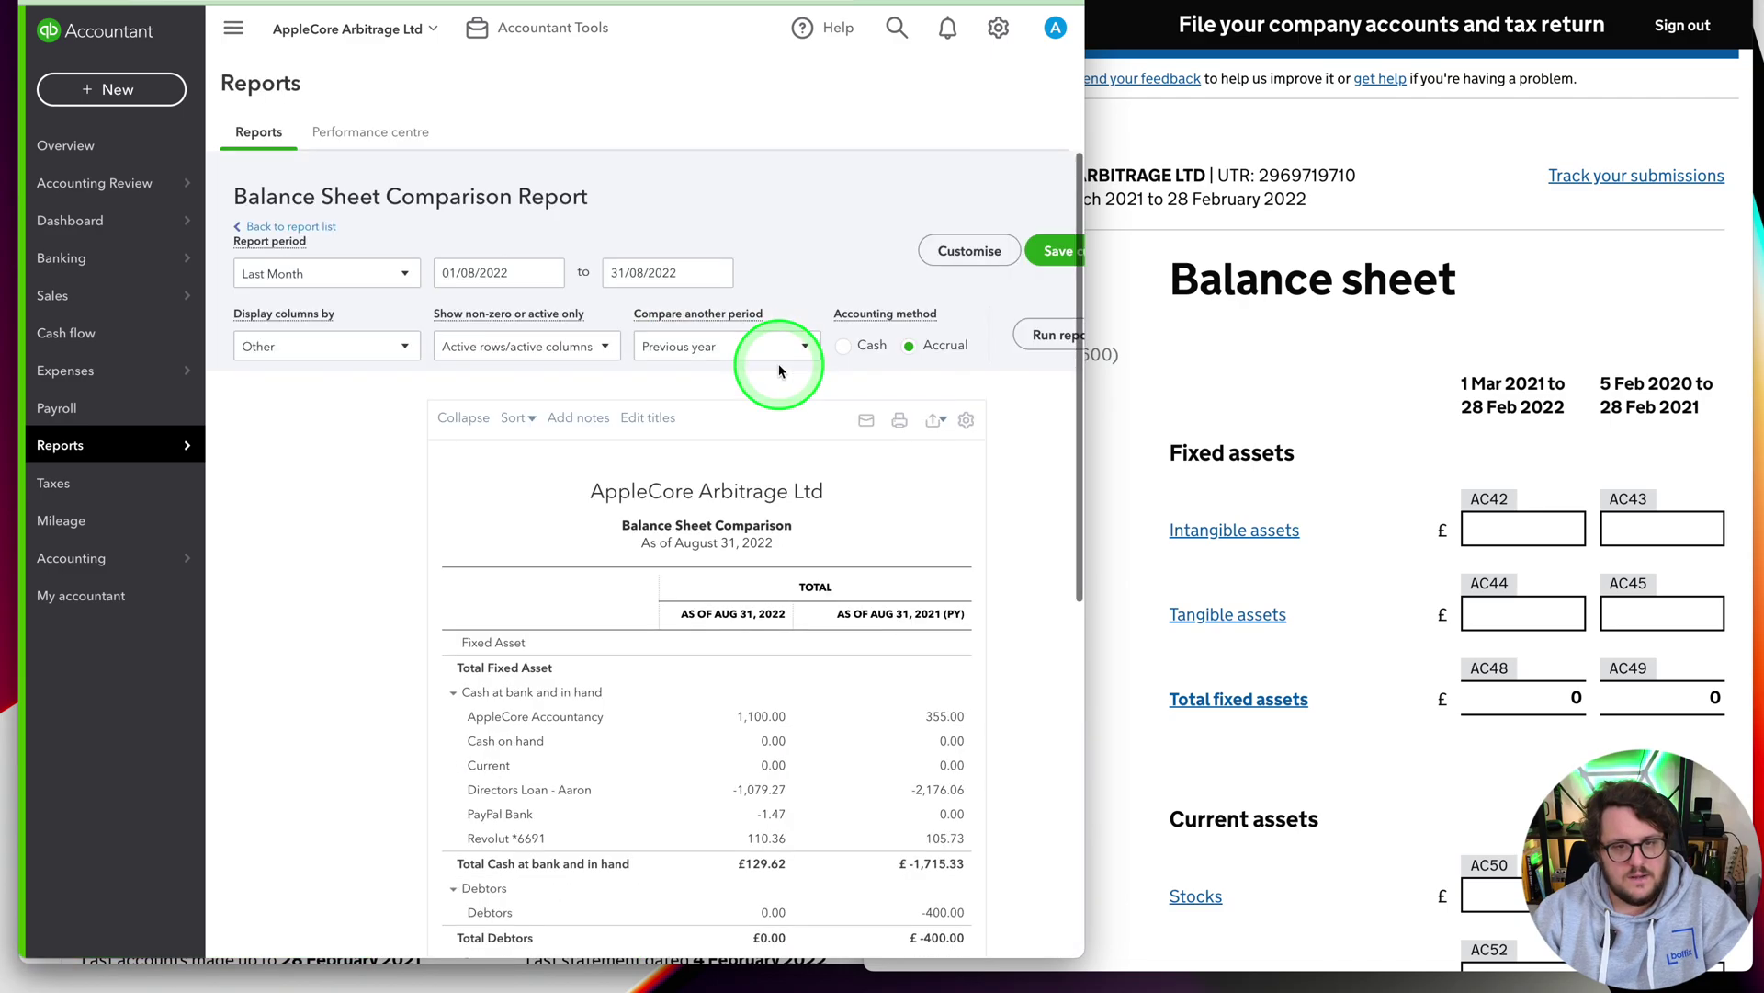
scroll(1036, 453, "down", 3)
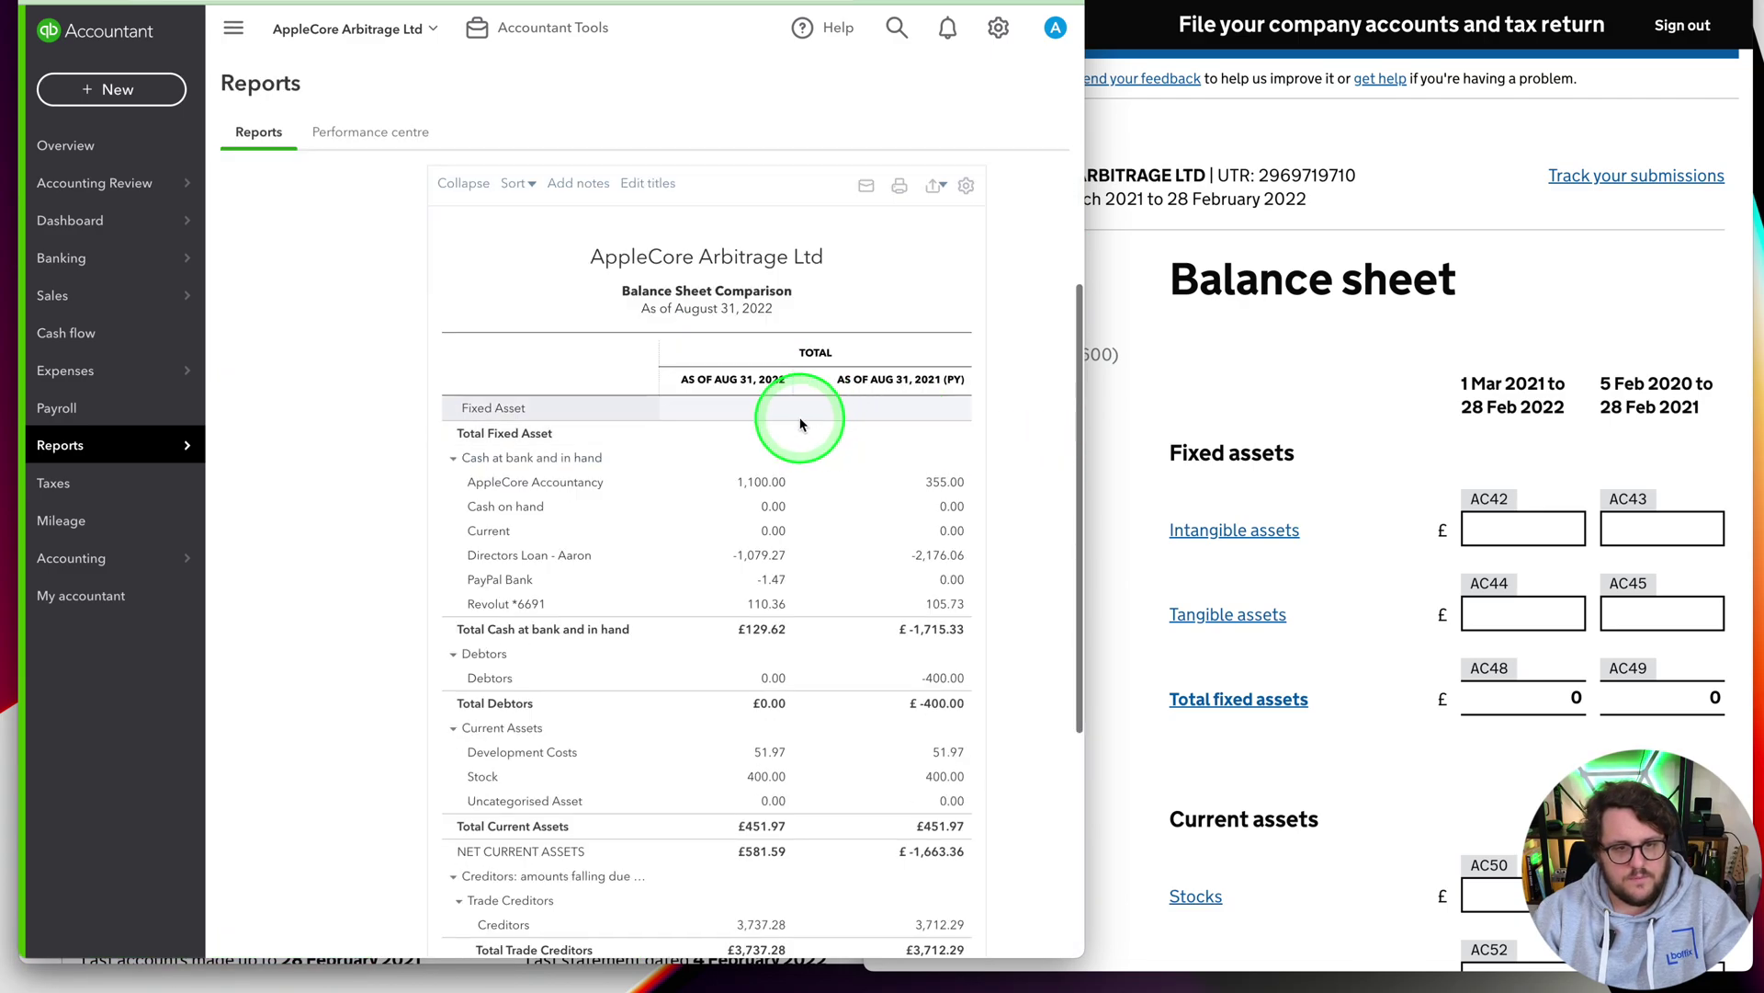
scroll(799, 424, "up", 3)
left_click(383, 275)
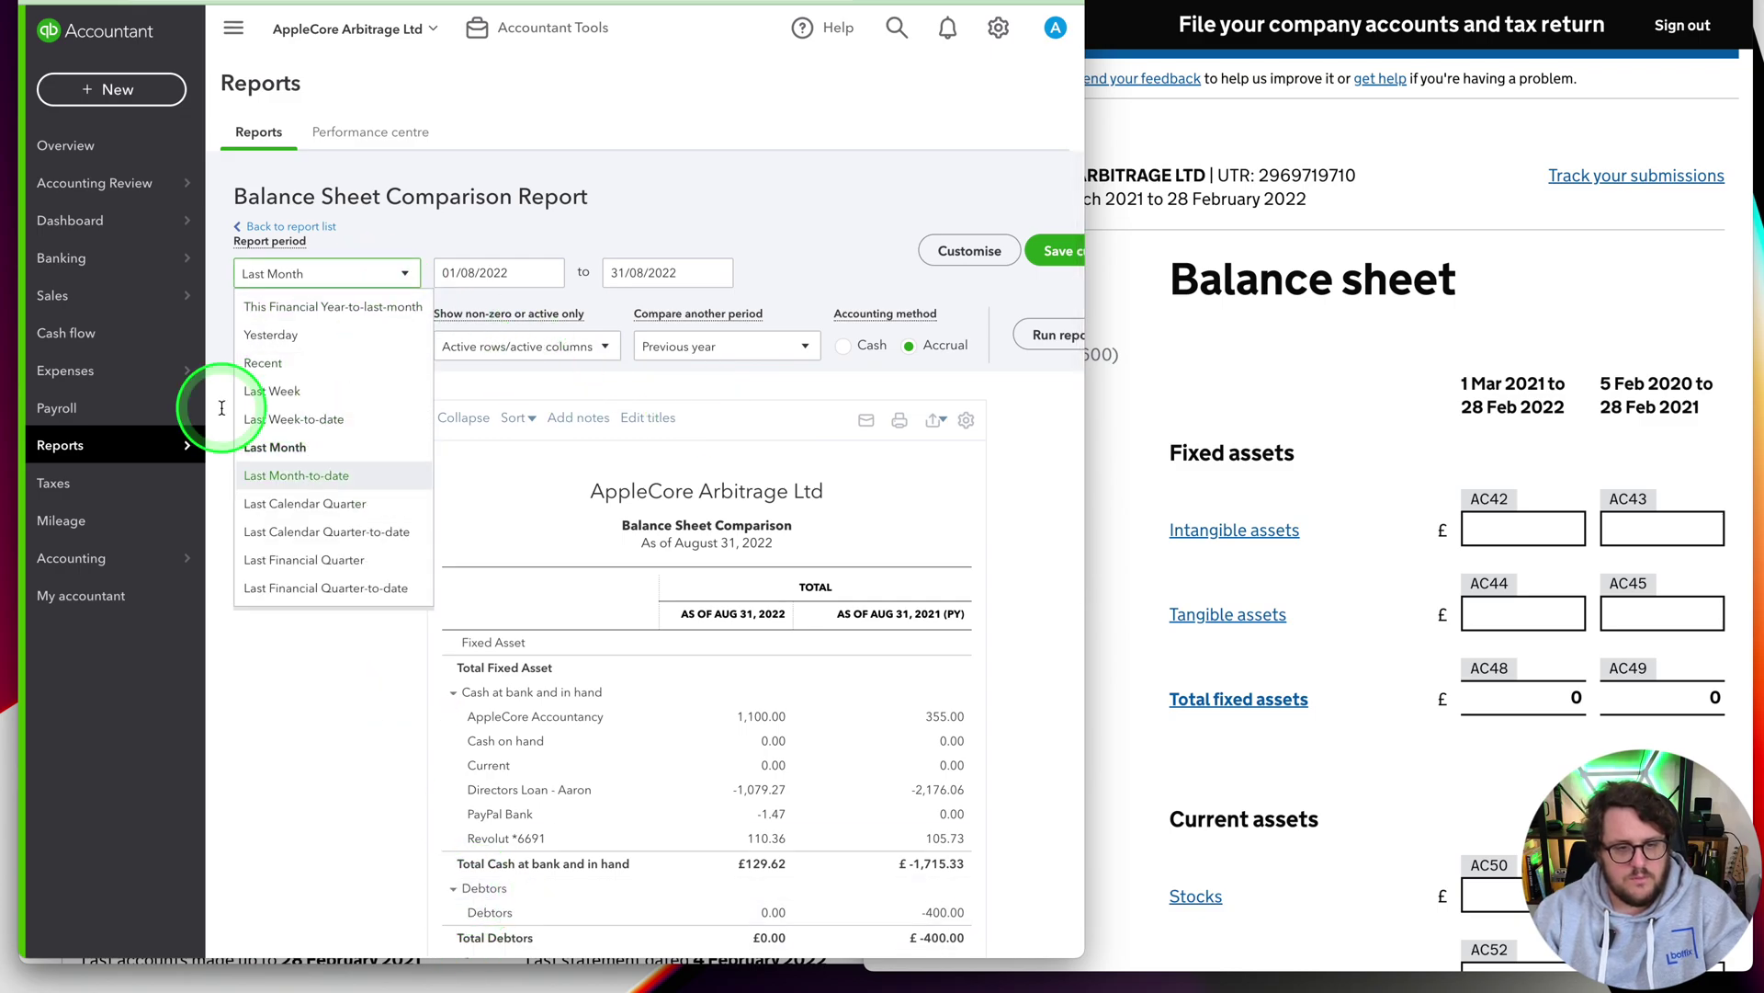
scroll(406, 516, "down", 5)
scroll(275, 530, "up", 2)
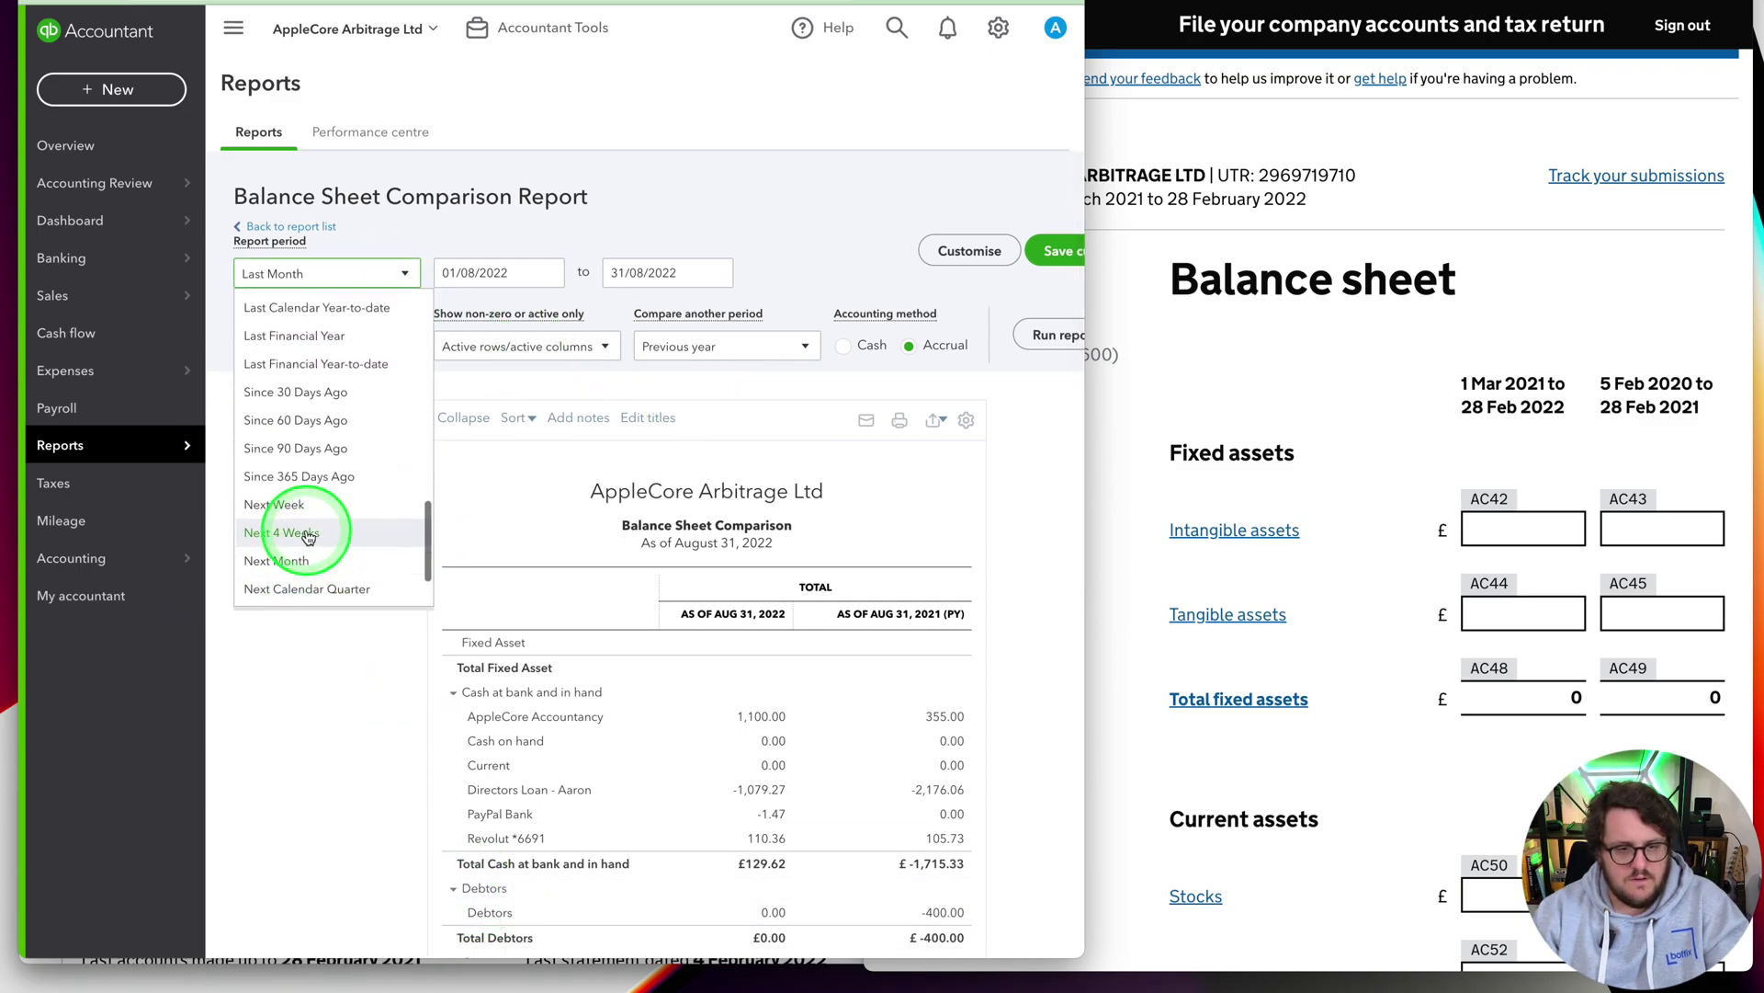
left_click(294, 335)
left_click(726, 346)
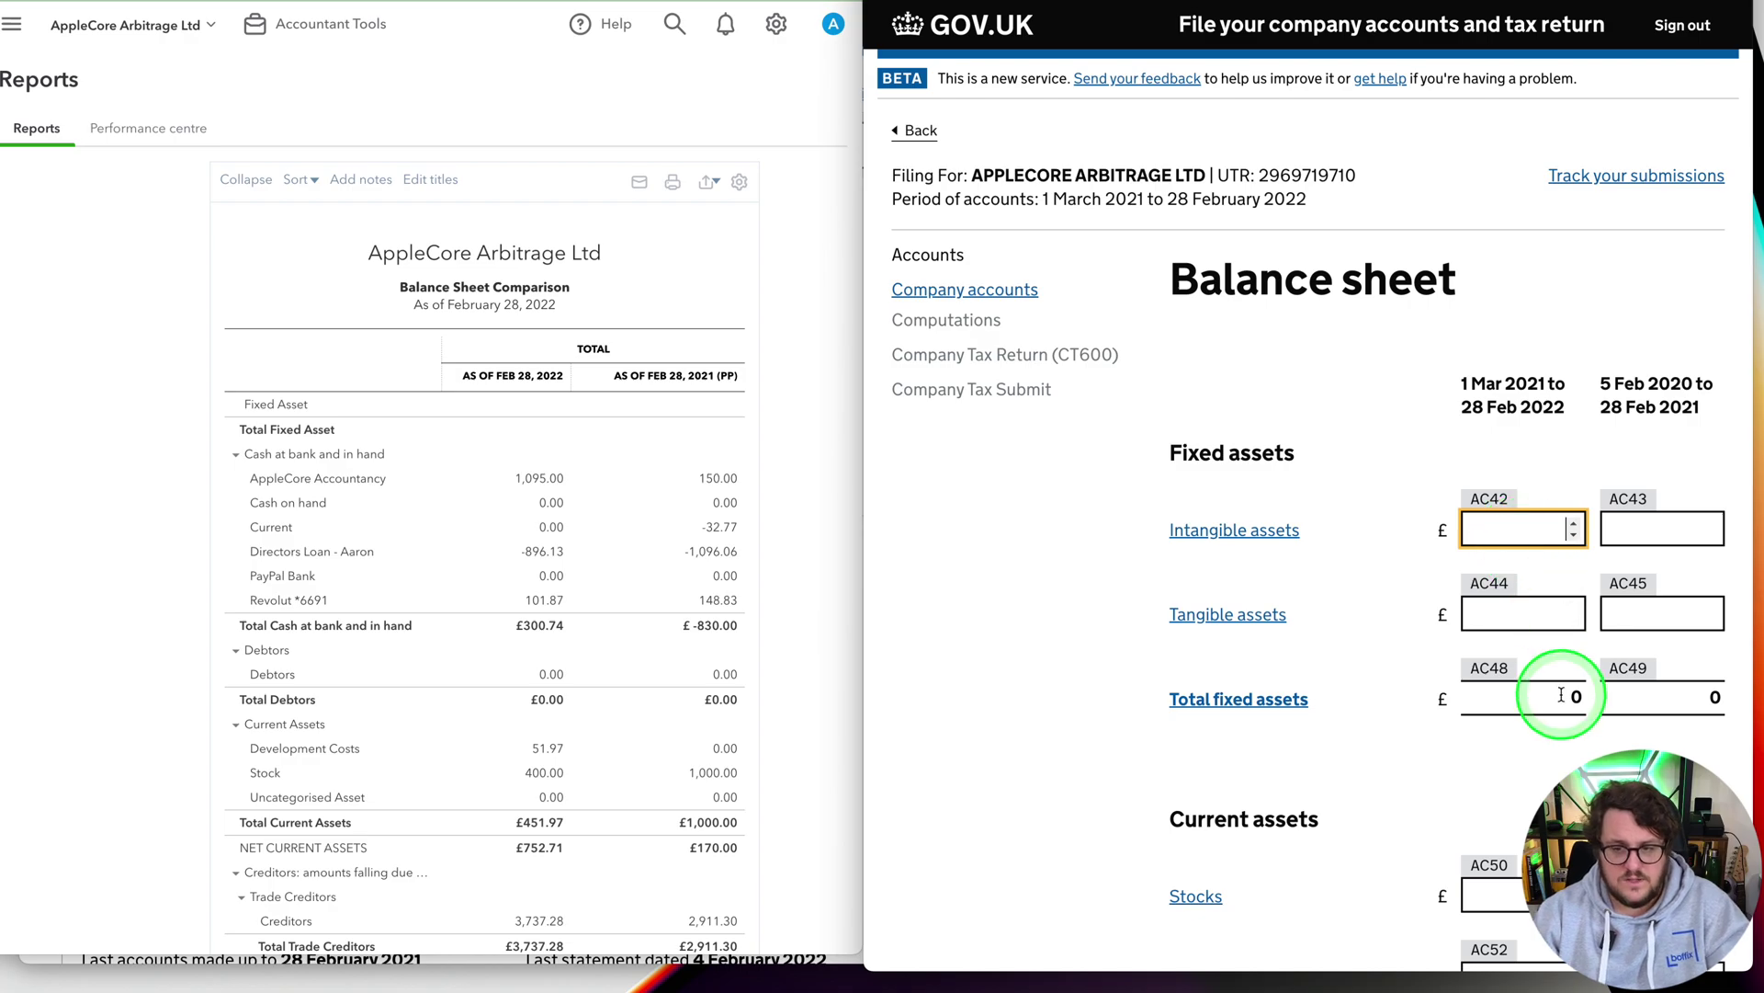
Enter stocks, cash, prepayments, creditors, share capital and profit and loss reserves, then save
scroll(1576, 703, "down", 4)
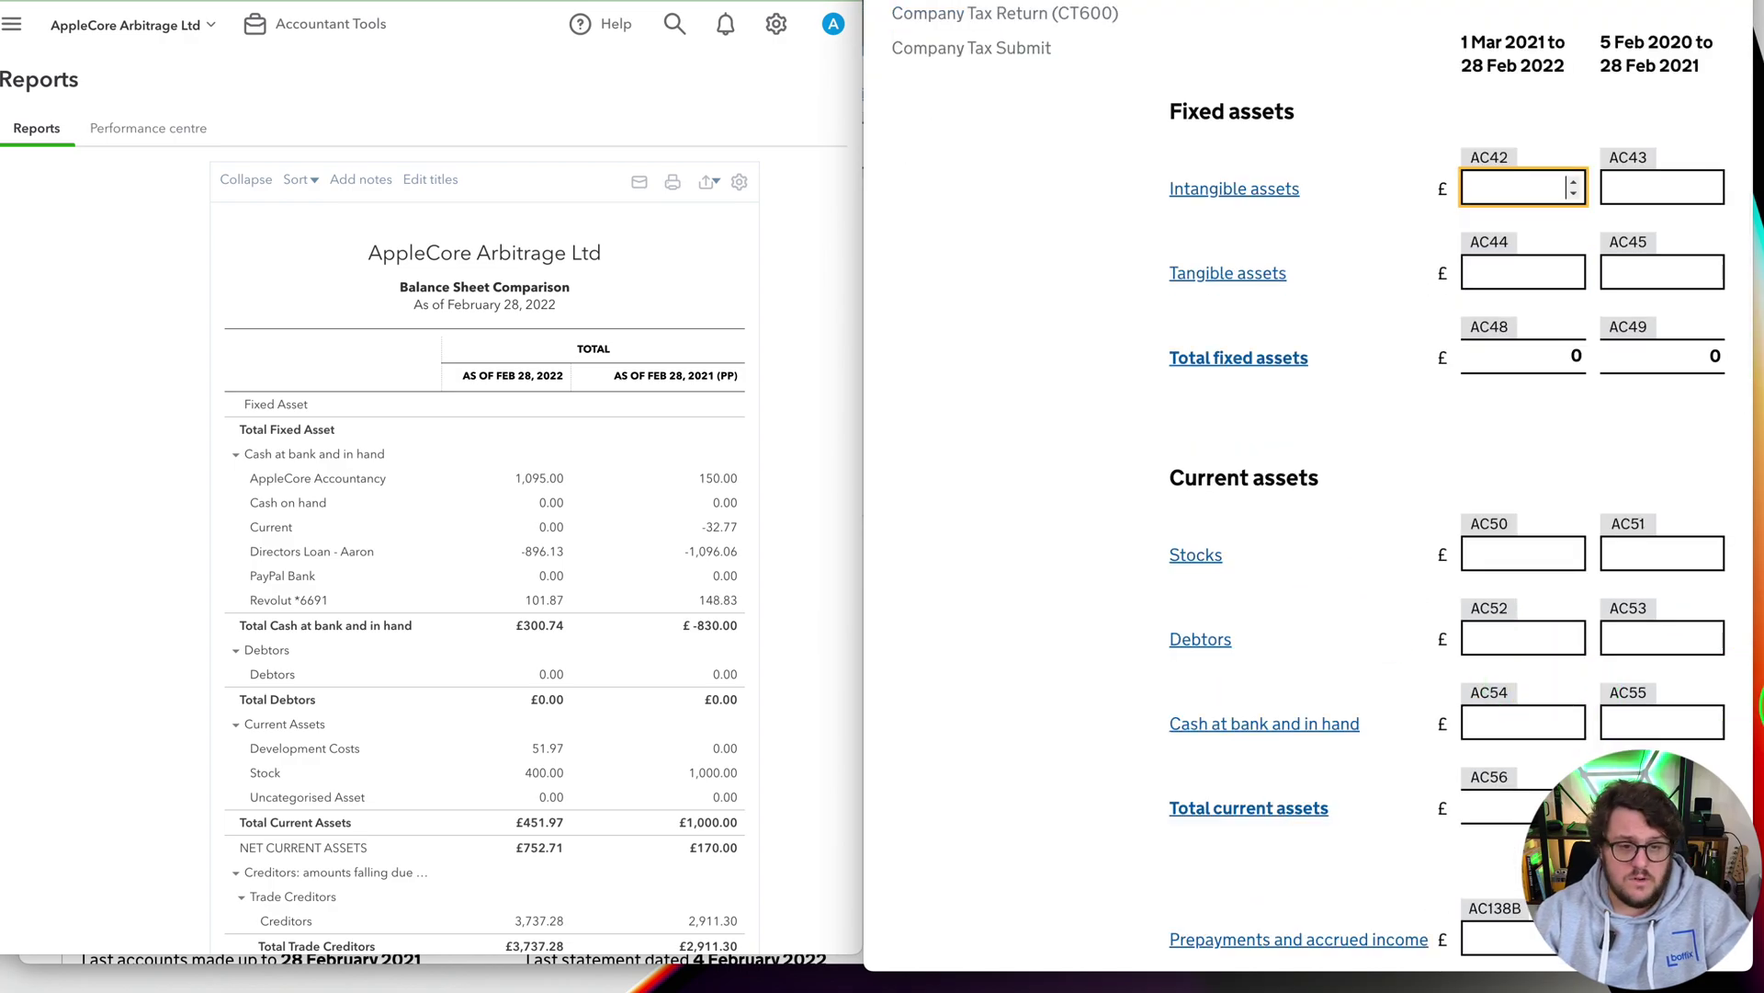
left_click(1500, 556)
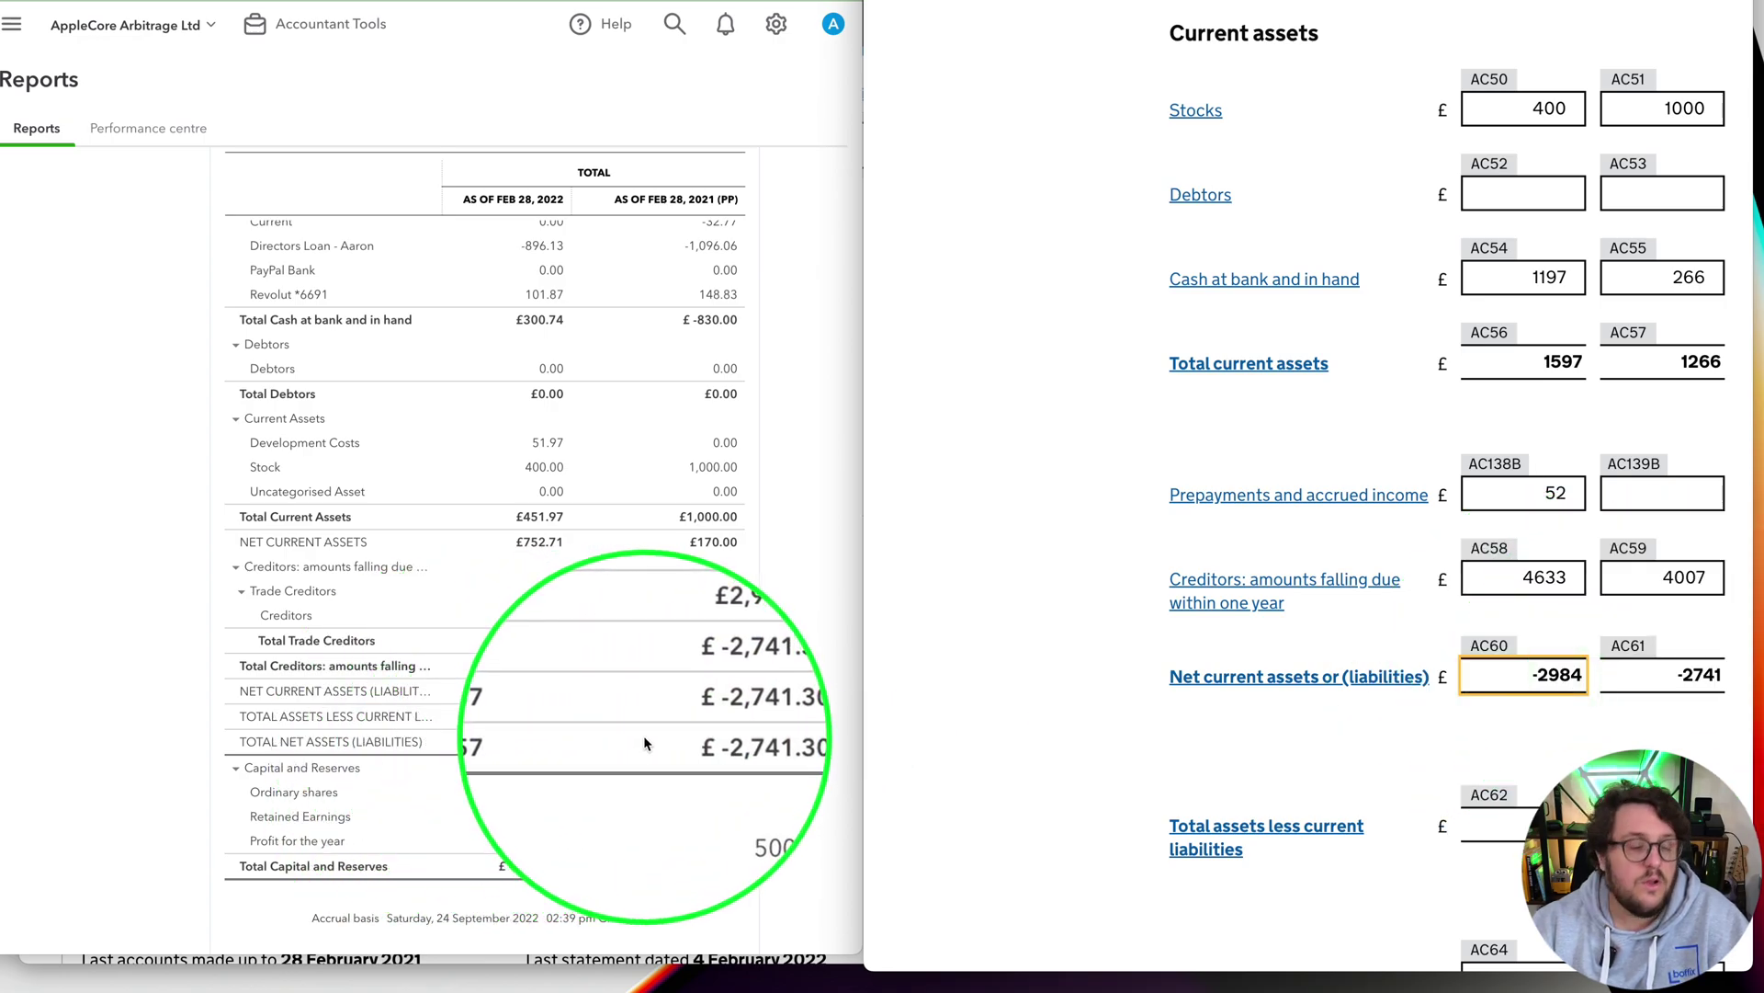
scroll(1597, 682, "down", 5)
scroll(1598, 682, "down", 6)
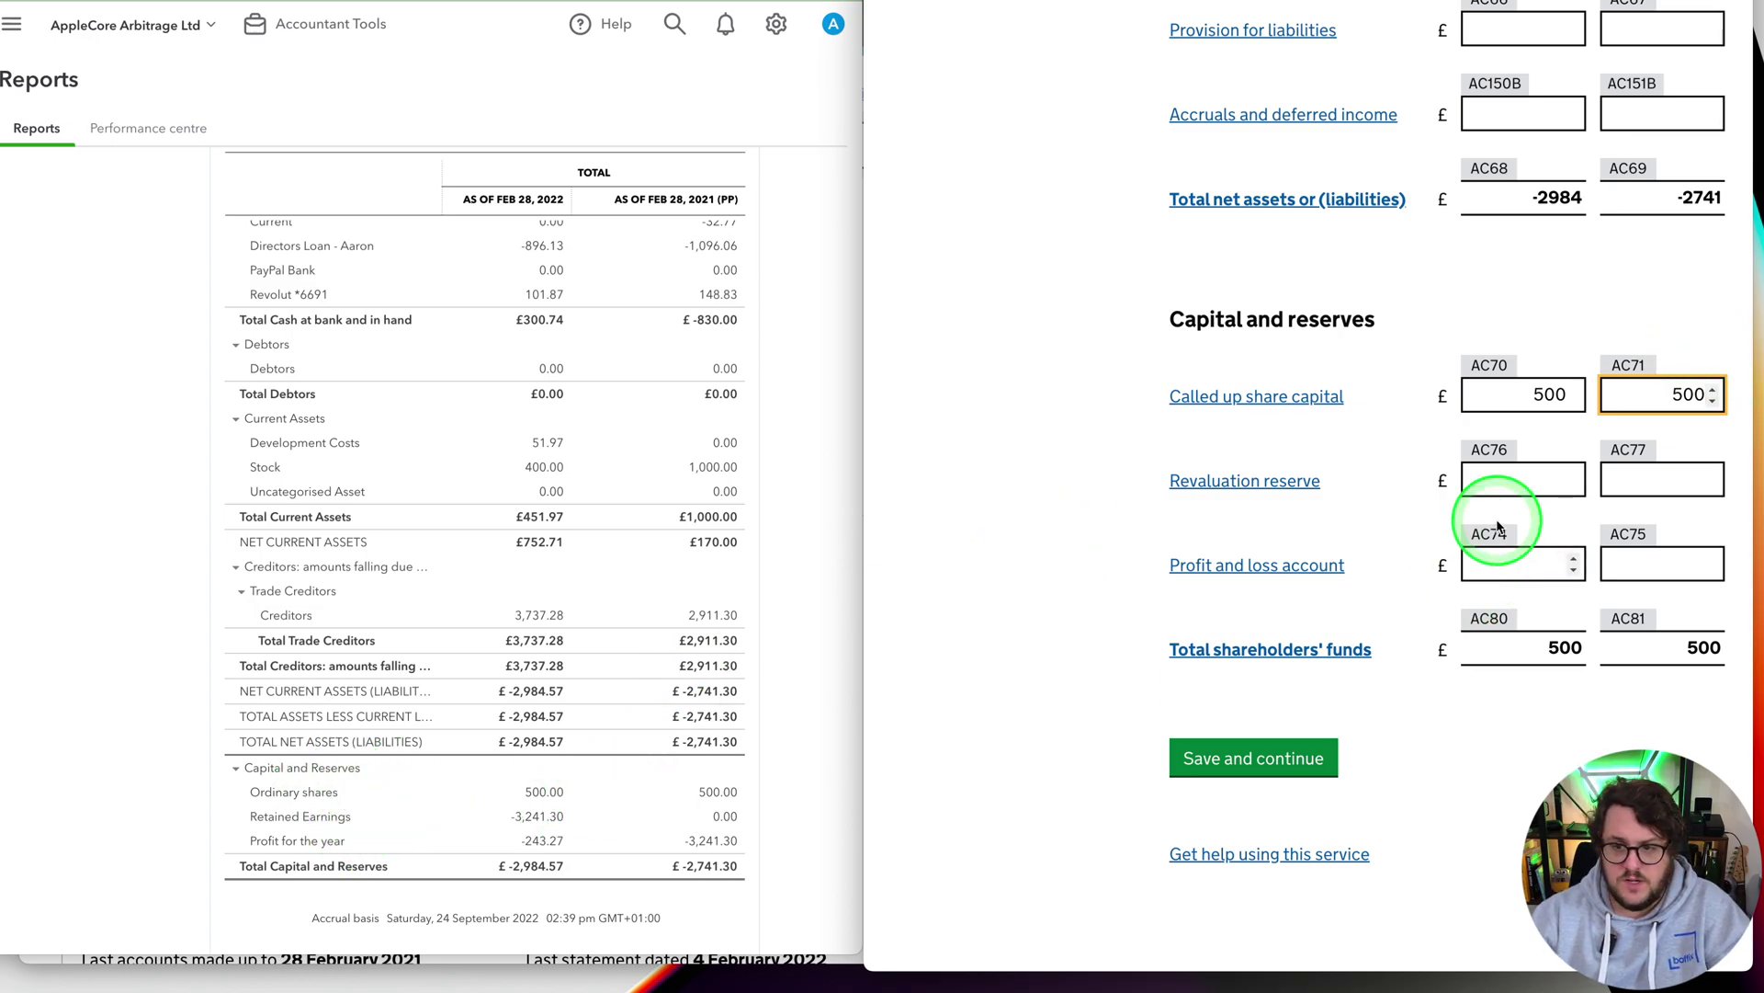
left_click(1533, 497)
left_click(1530, 562)
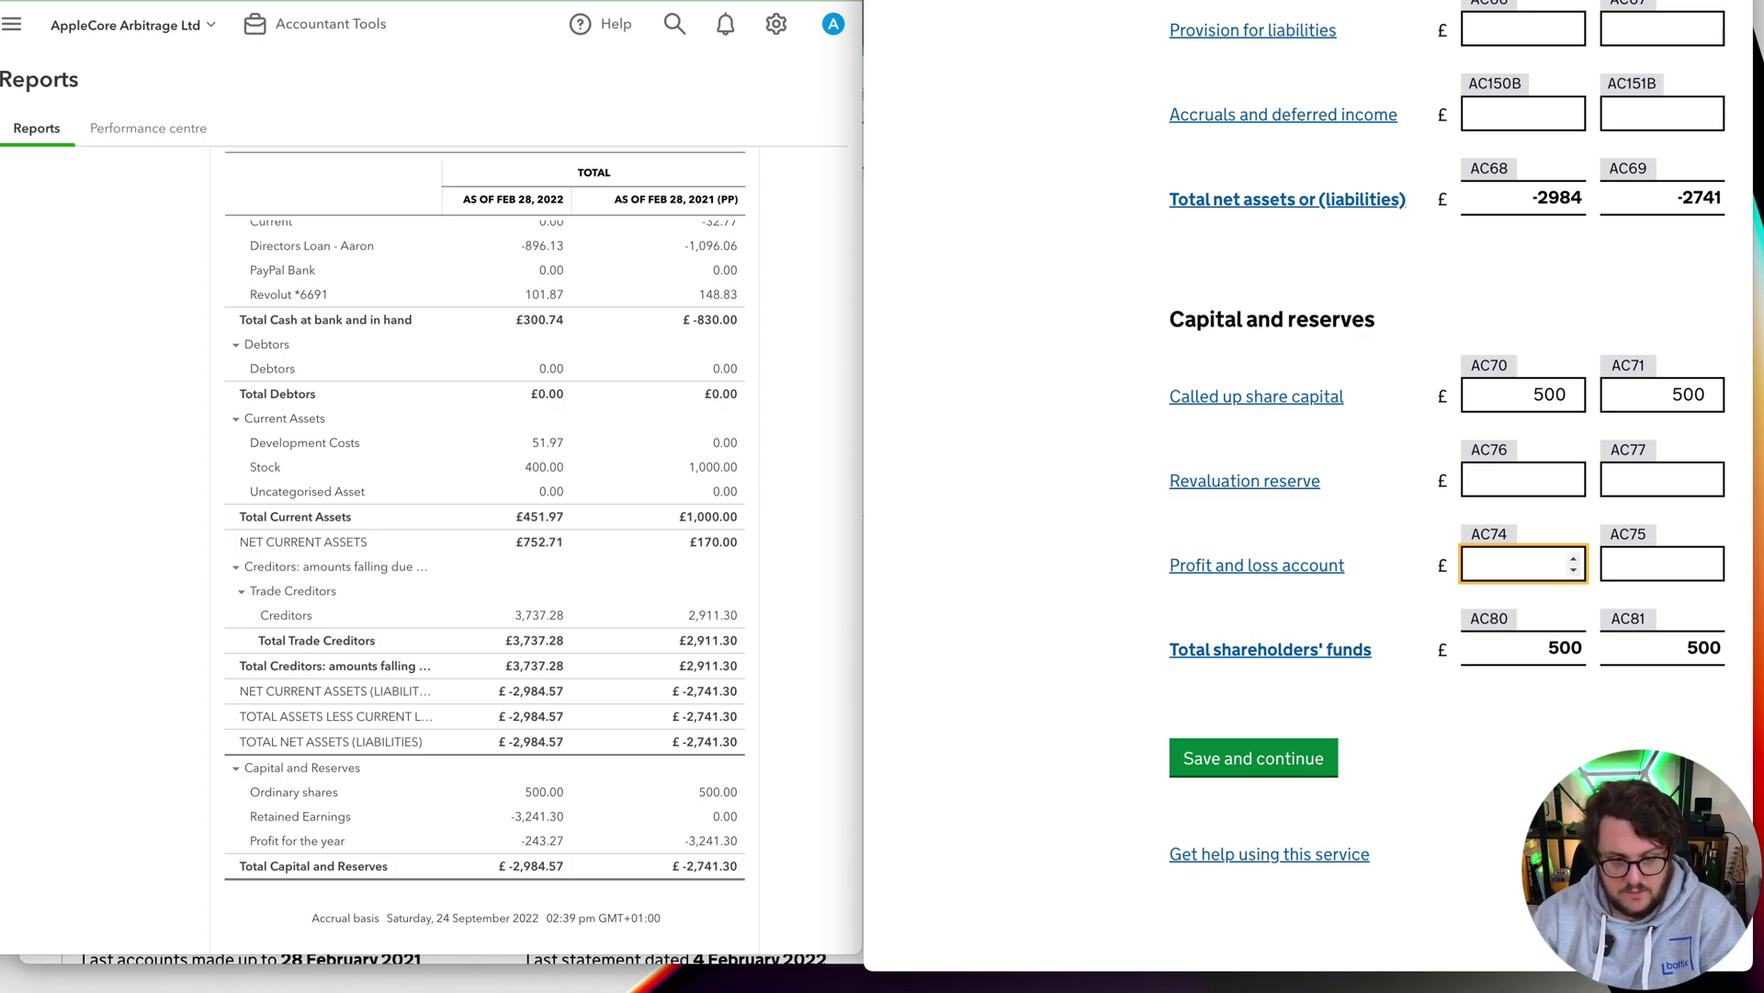
left_click(1695, 743)
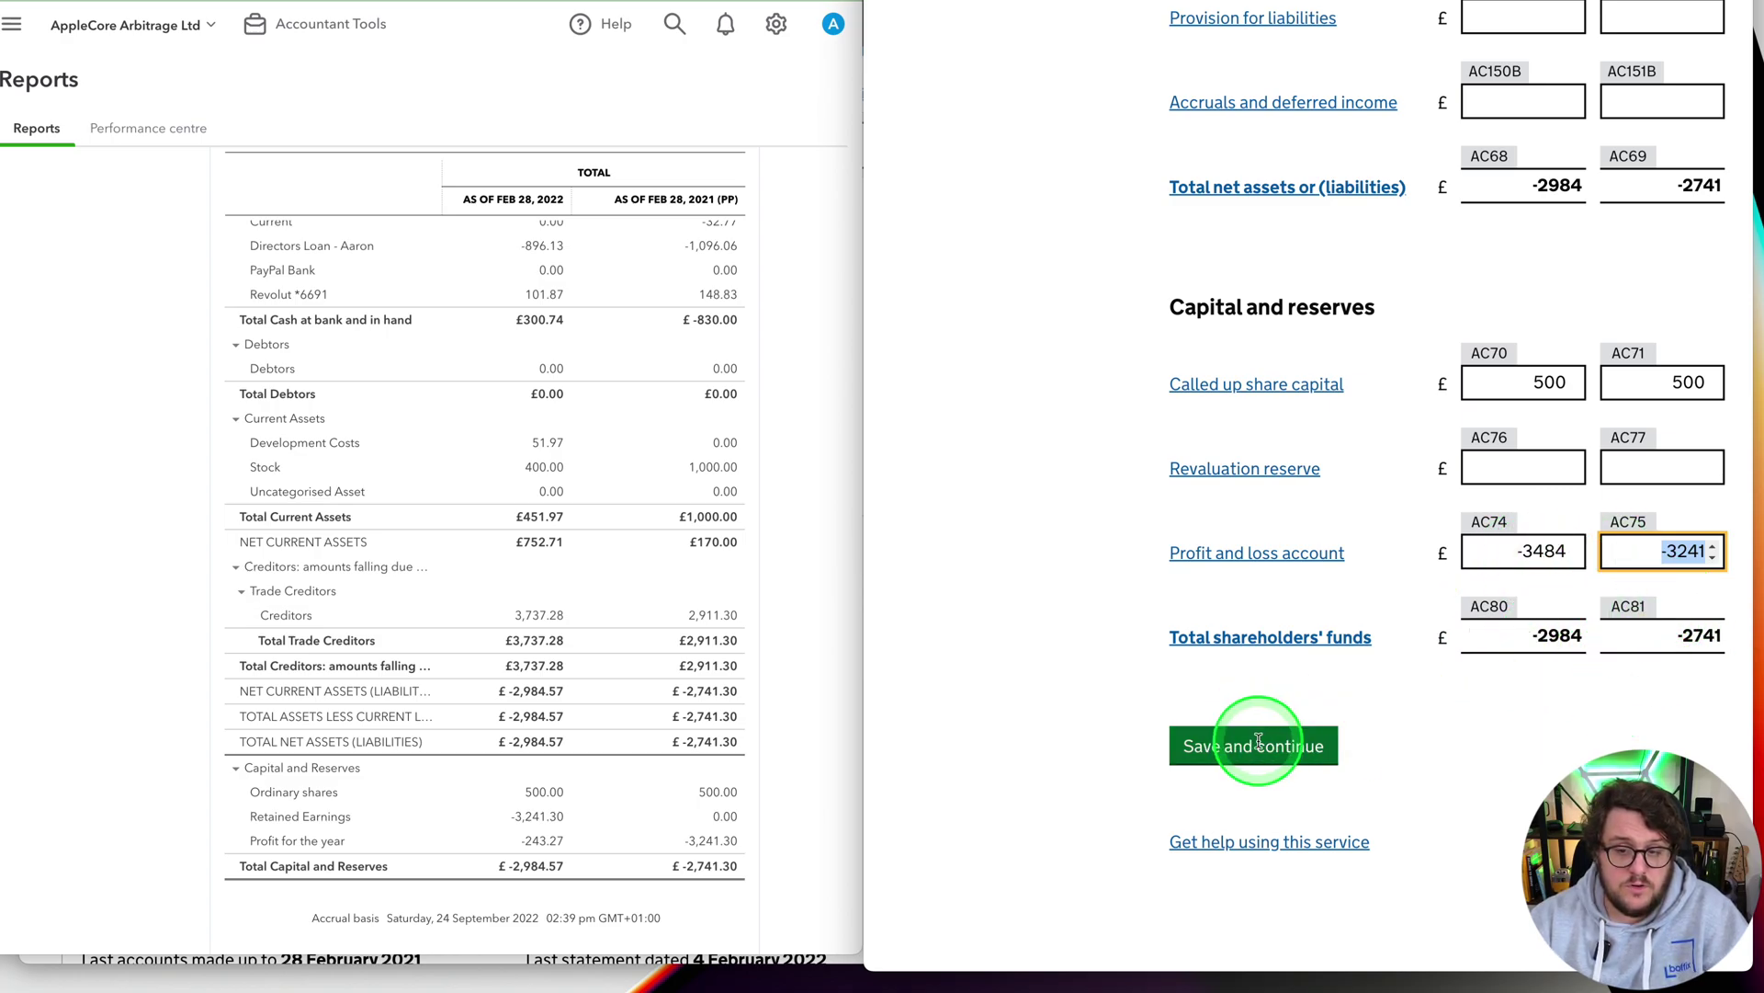
left_click(1271, 749)
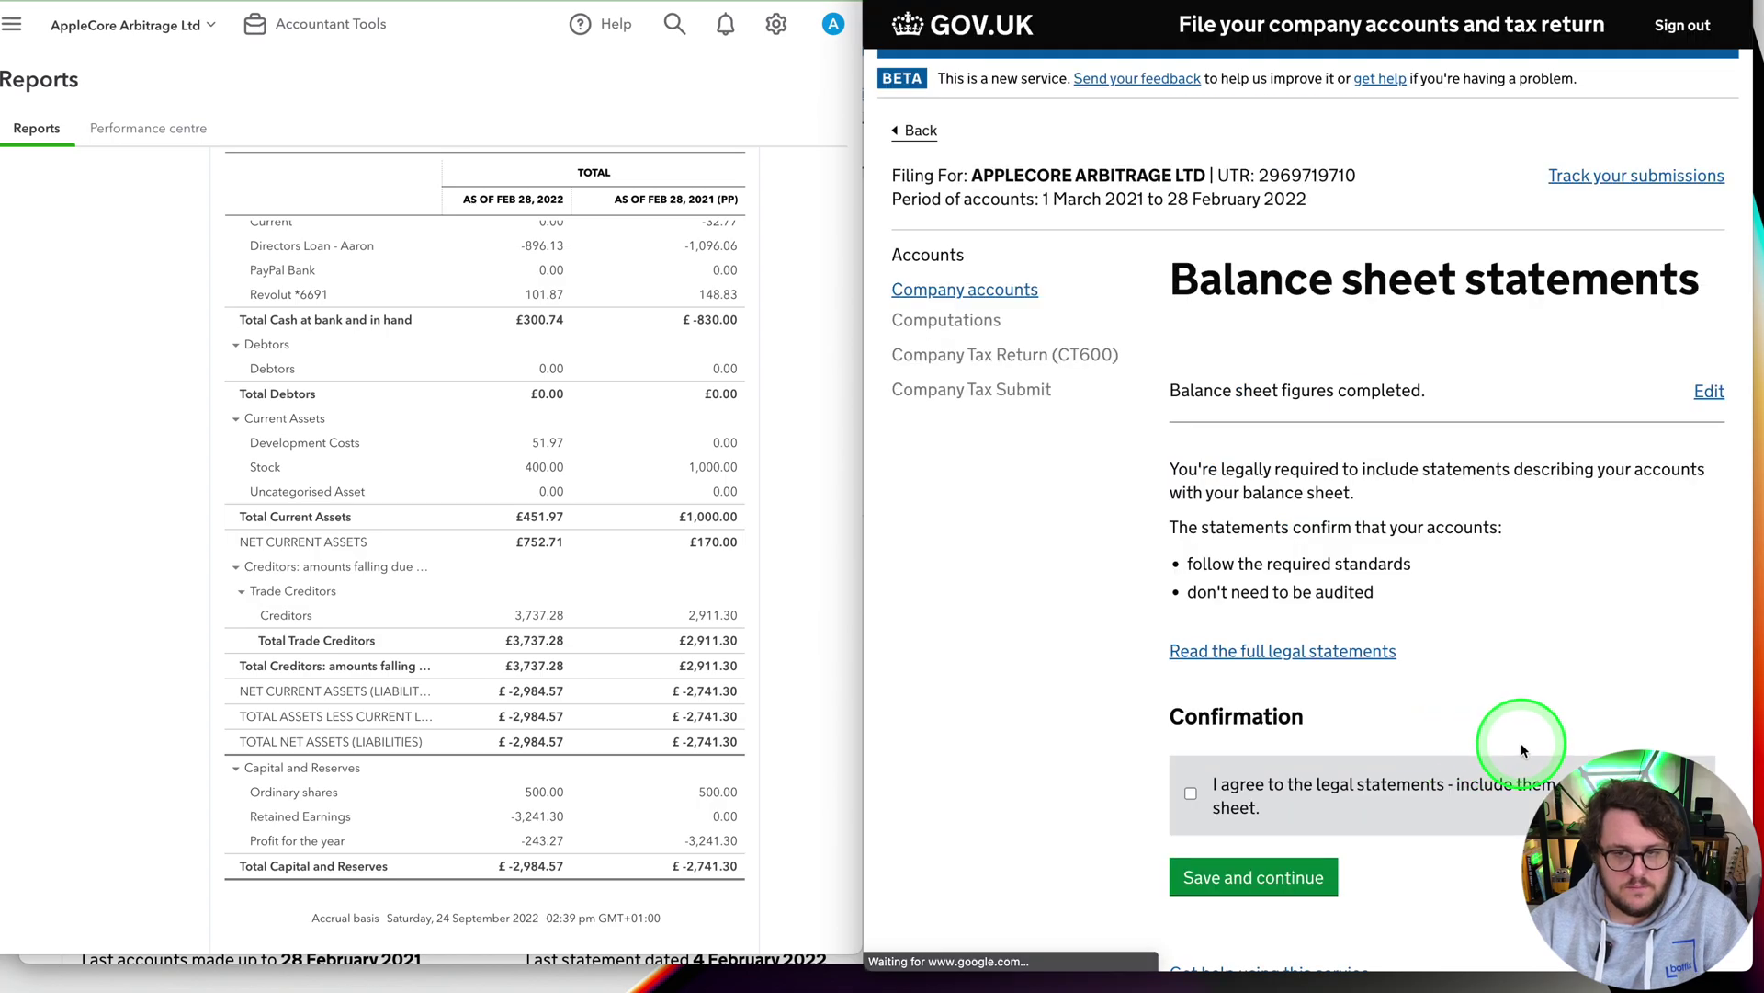
Tick 'I agree to the legal statements' and save
scroll(1521, 751, "down", 2)
left_click(1315, 605)
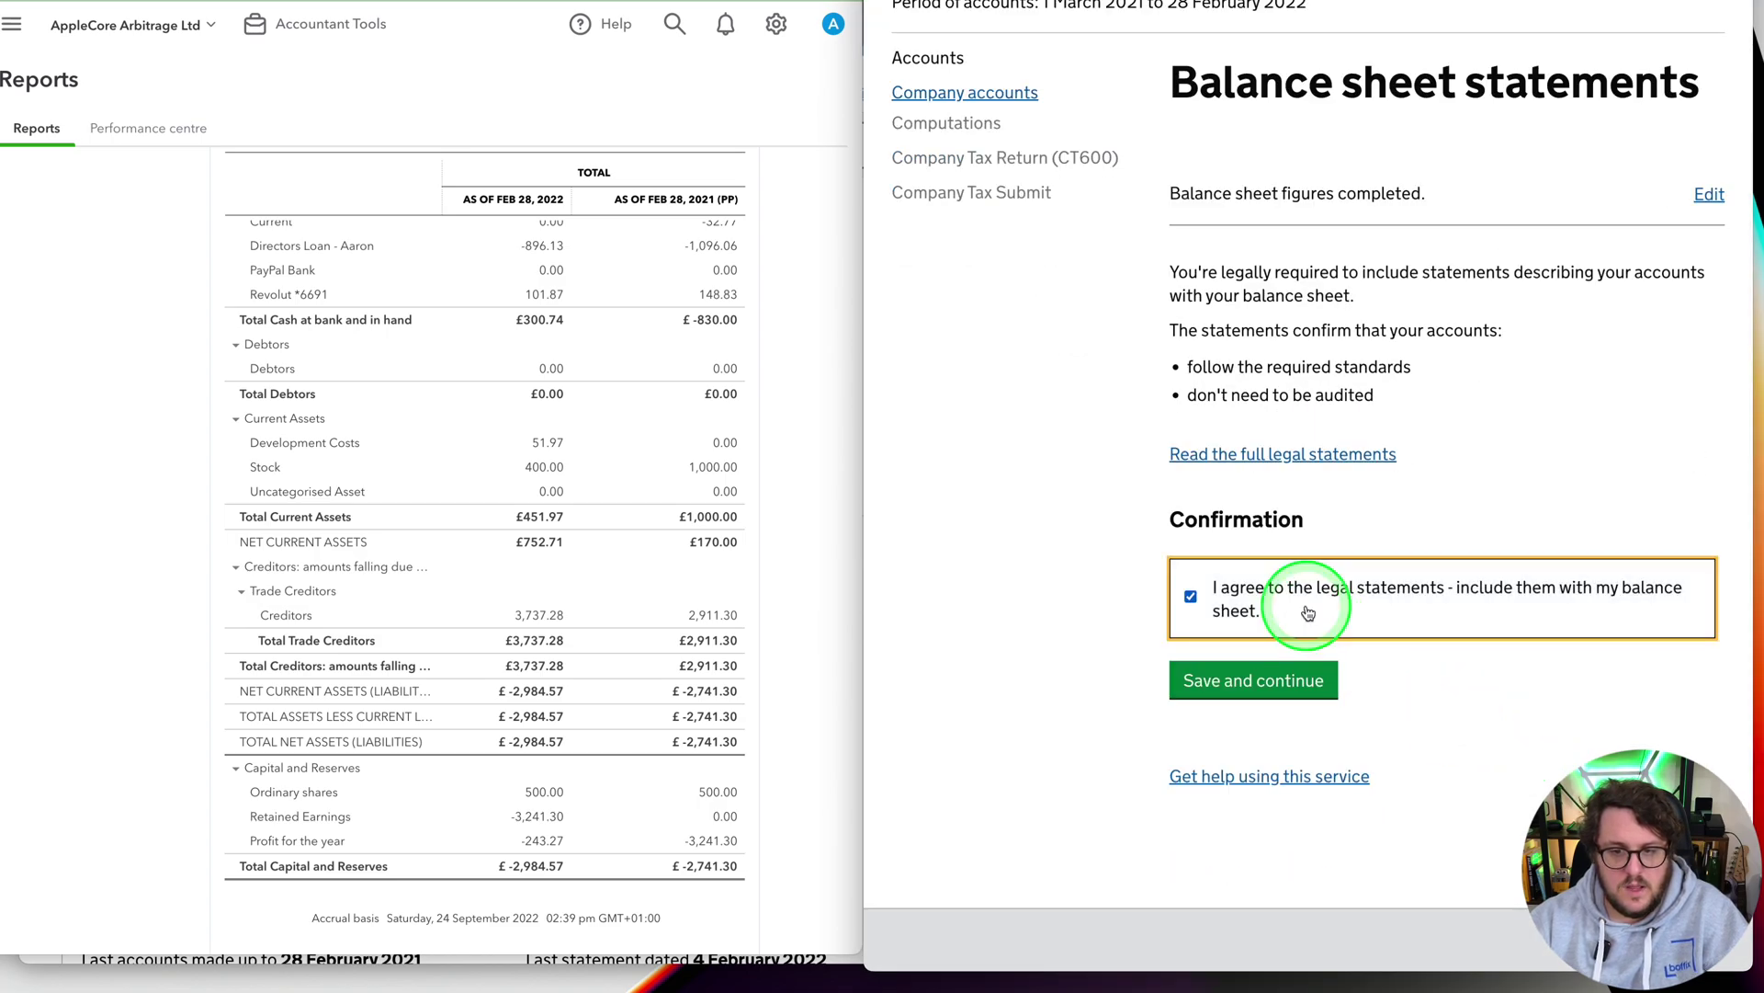
left_click(1285, 697)
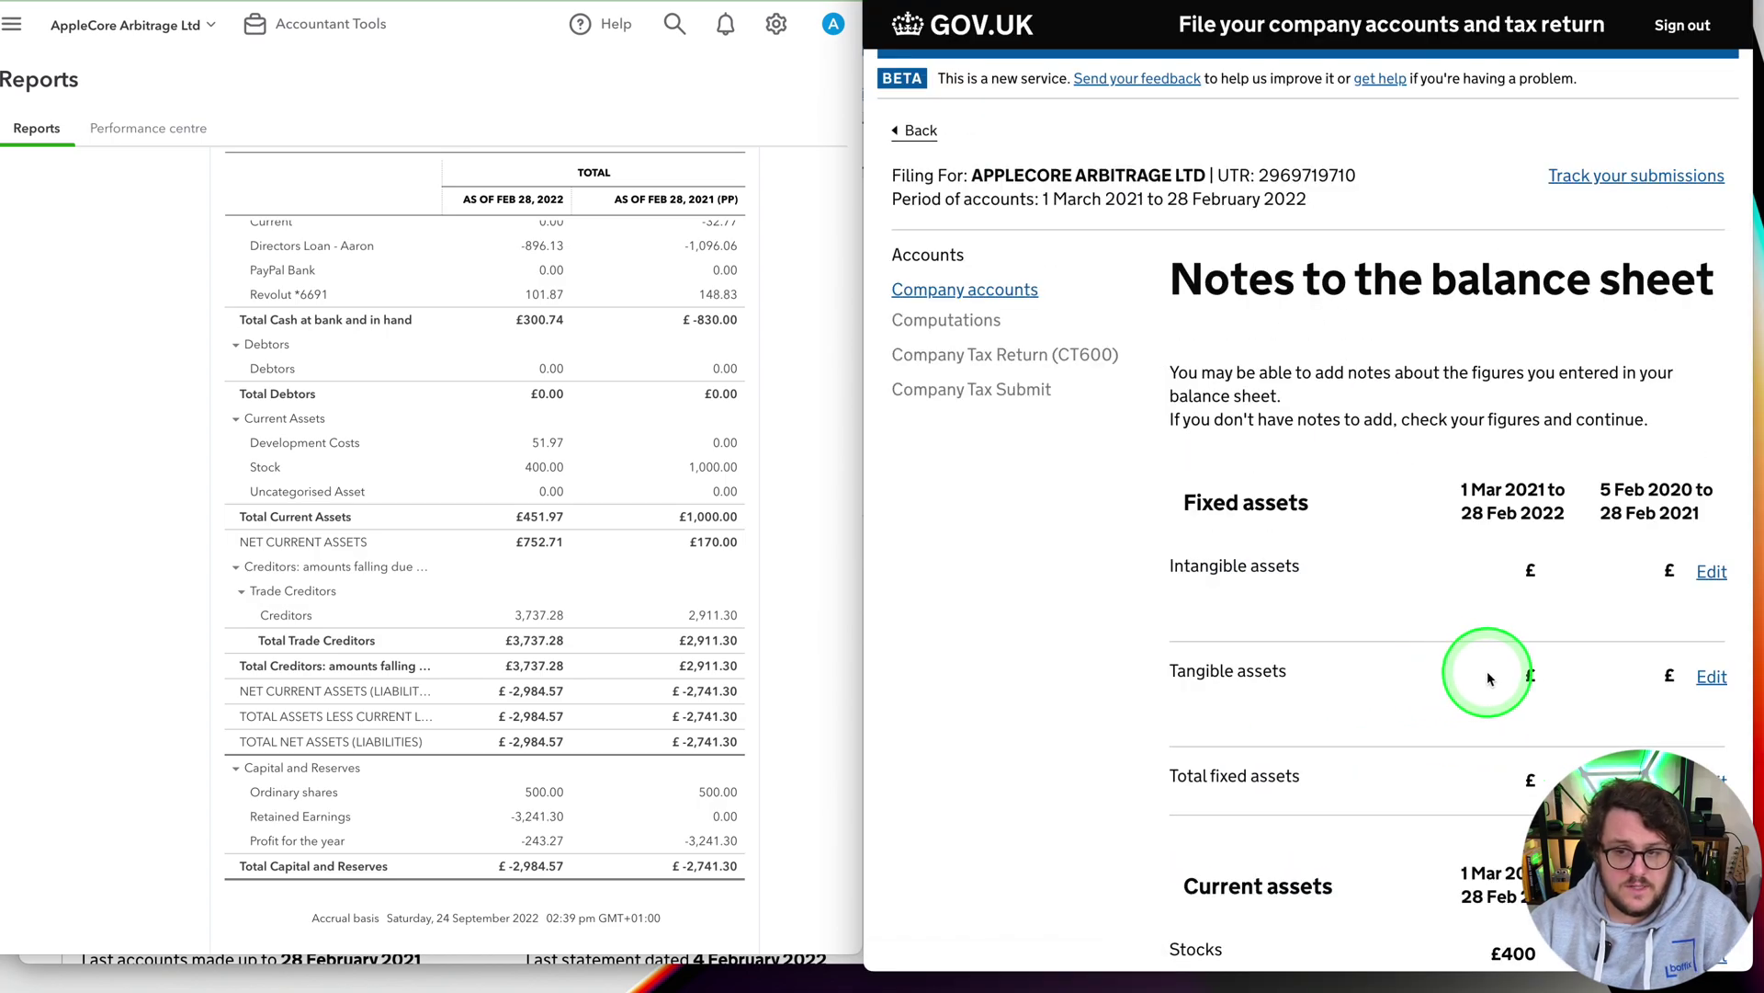
Continue to the balance sheet notes and maximise the filing window to review them
scroll(1581, 654, "down", 15)
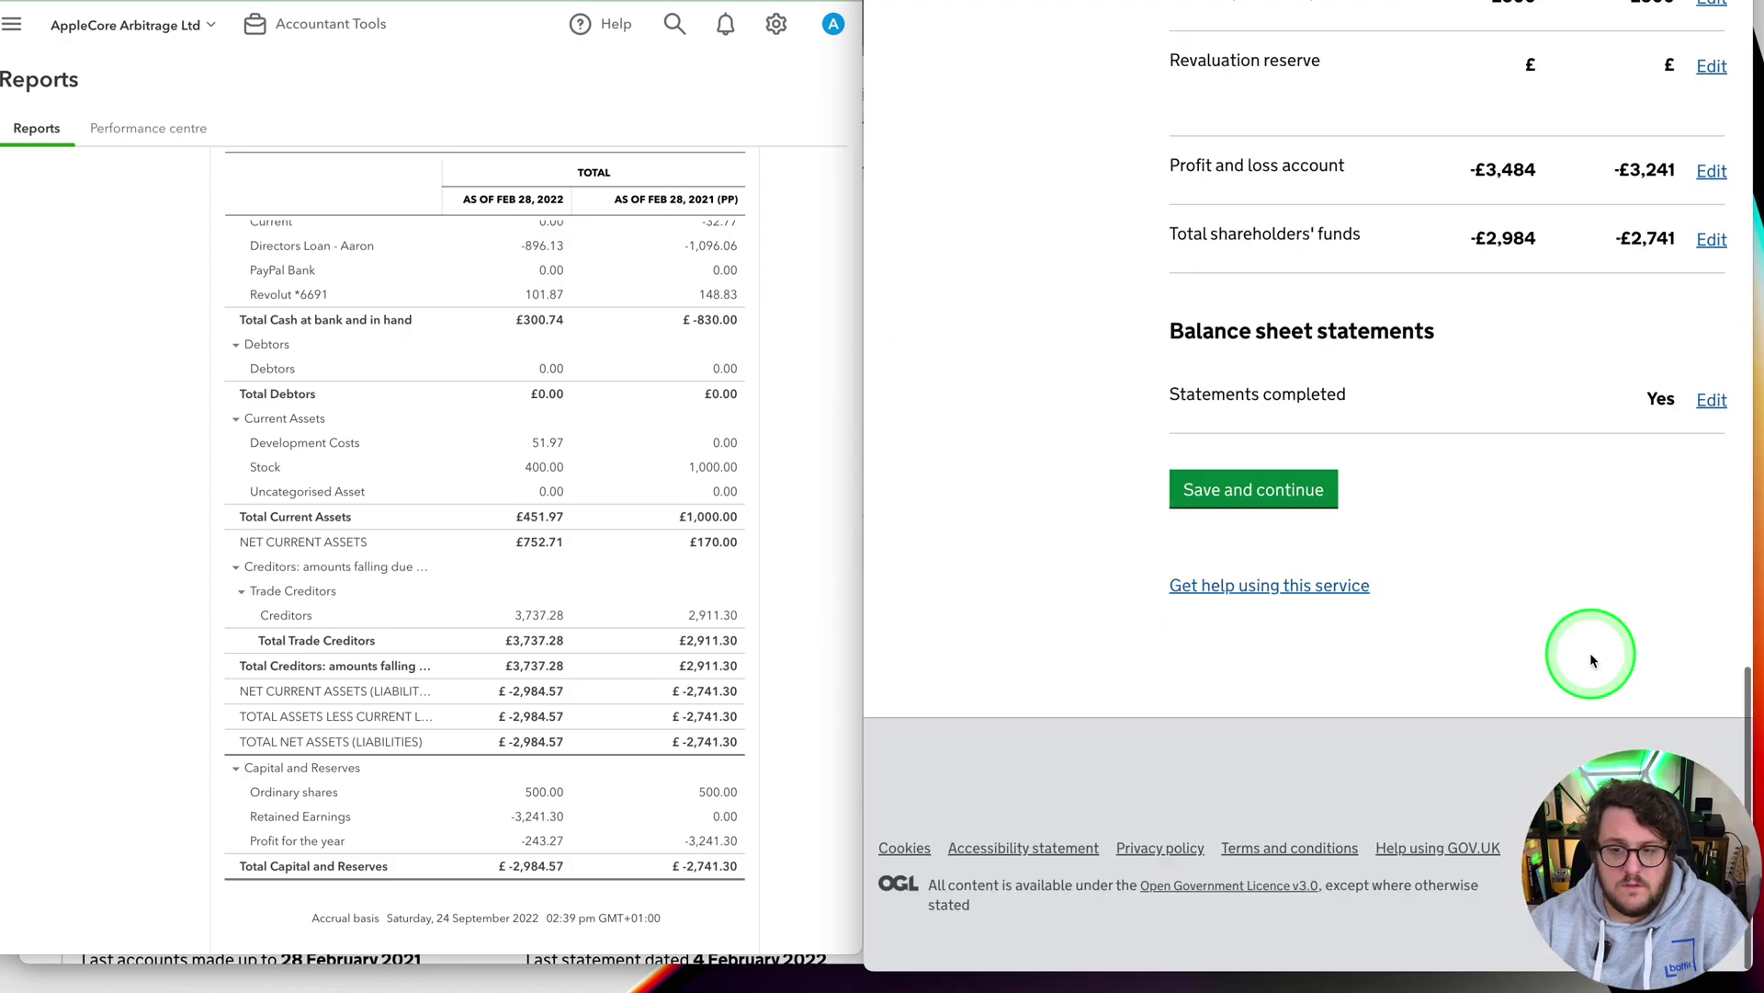
left_click(1276, 497)
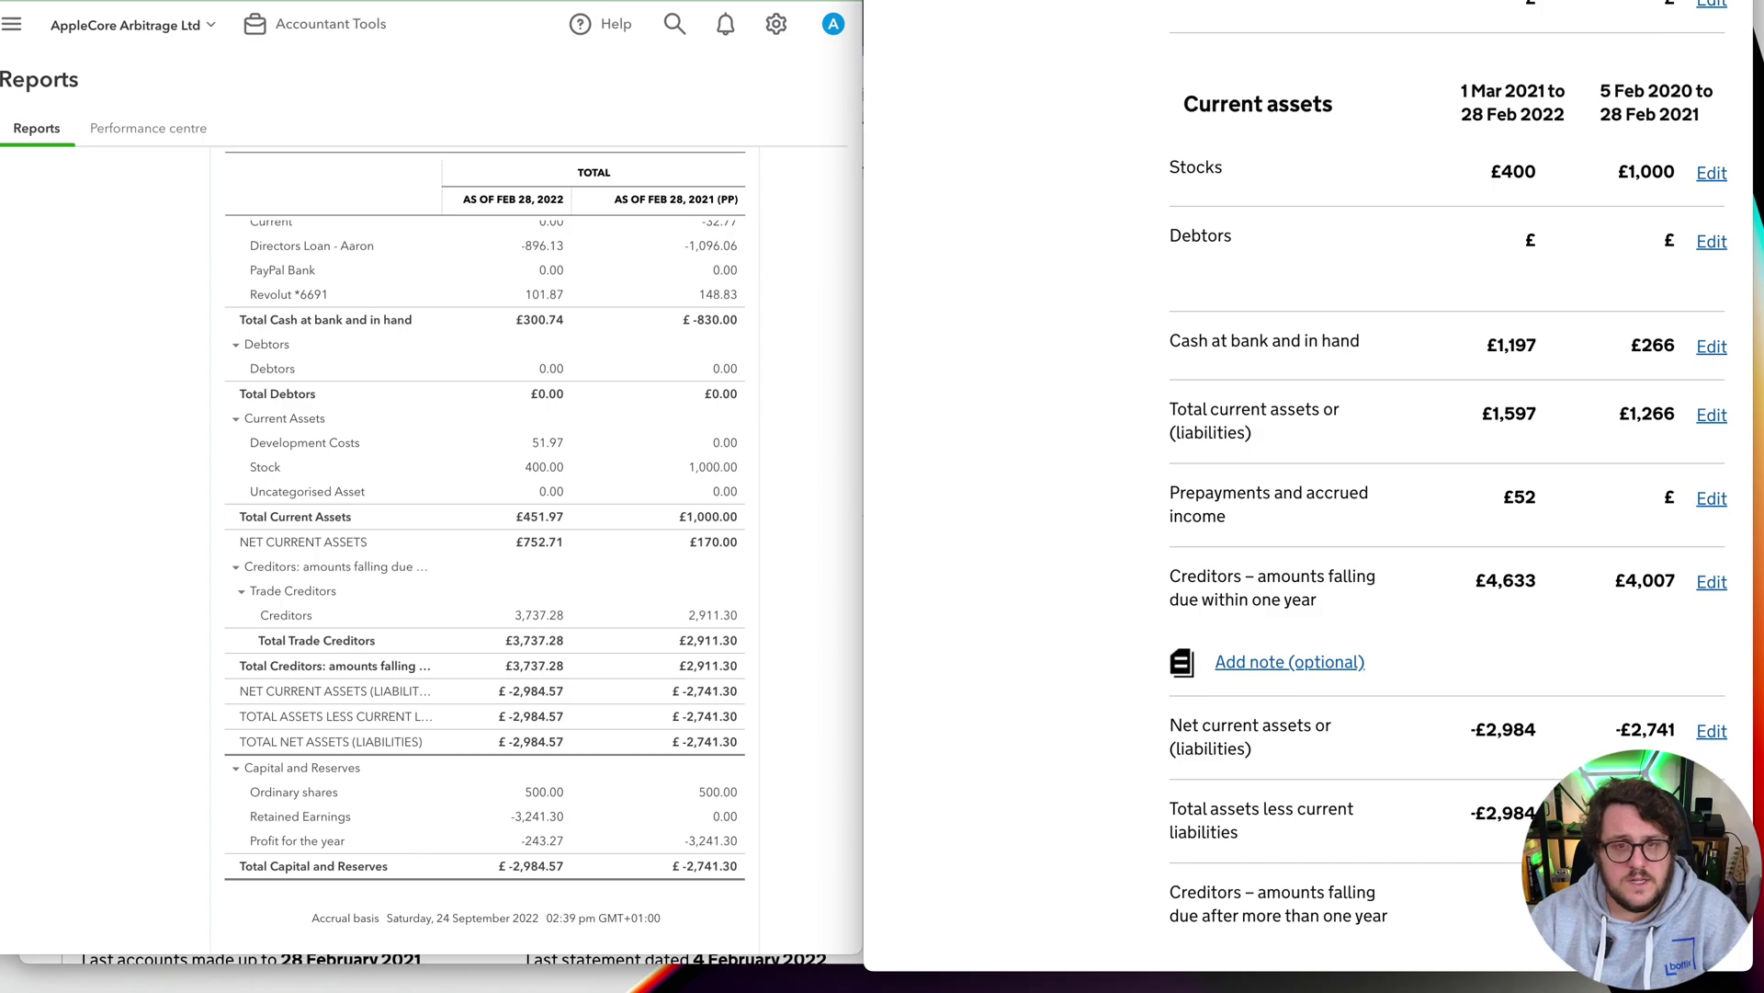
key("ctrl+alt+Return")
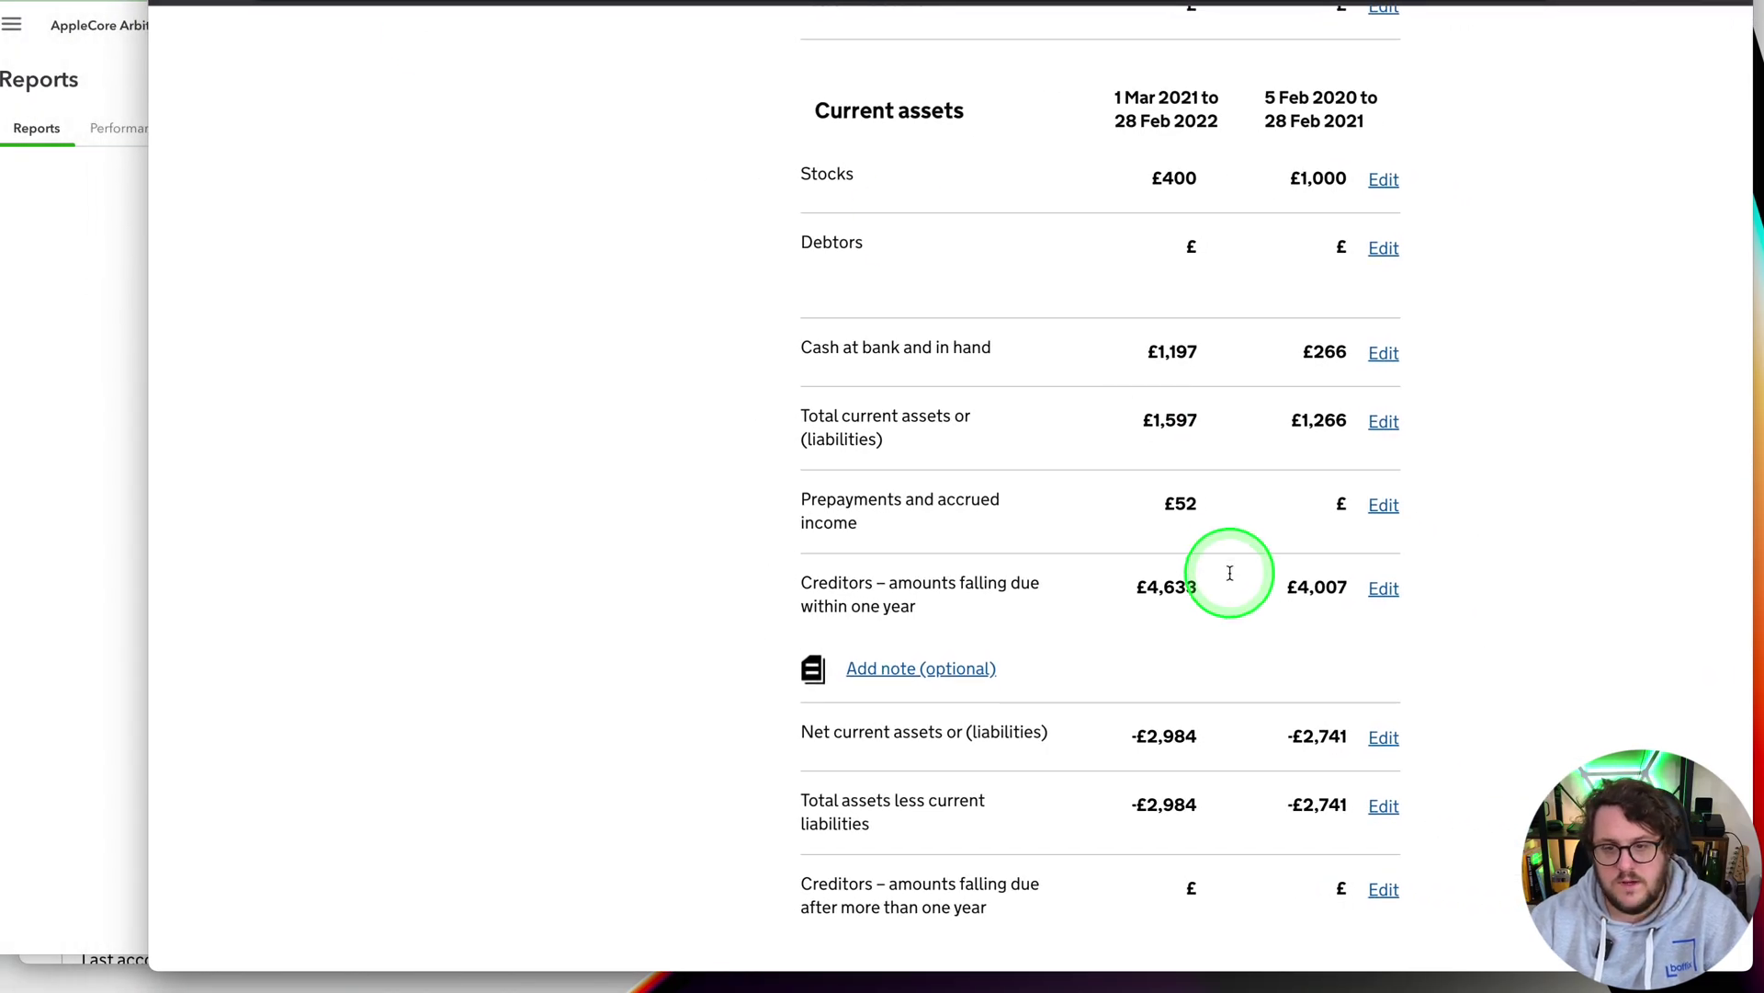
scroll(1230, 572, "down", 10)
scroll(1221, 560, "up", 3)
scroll(929, 496, "down", 3)
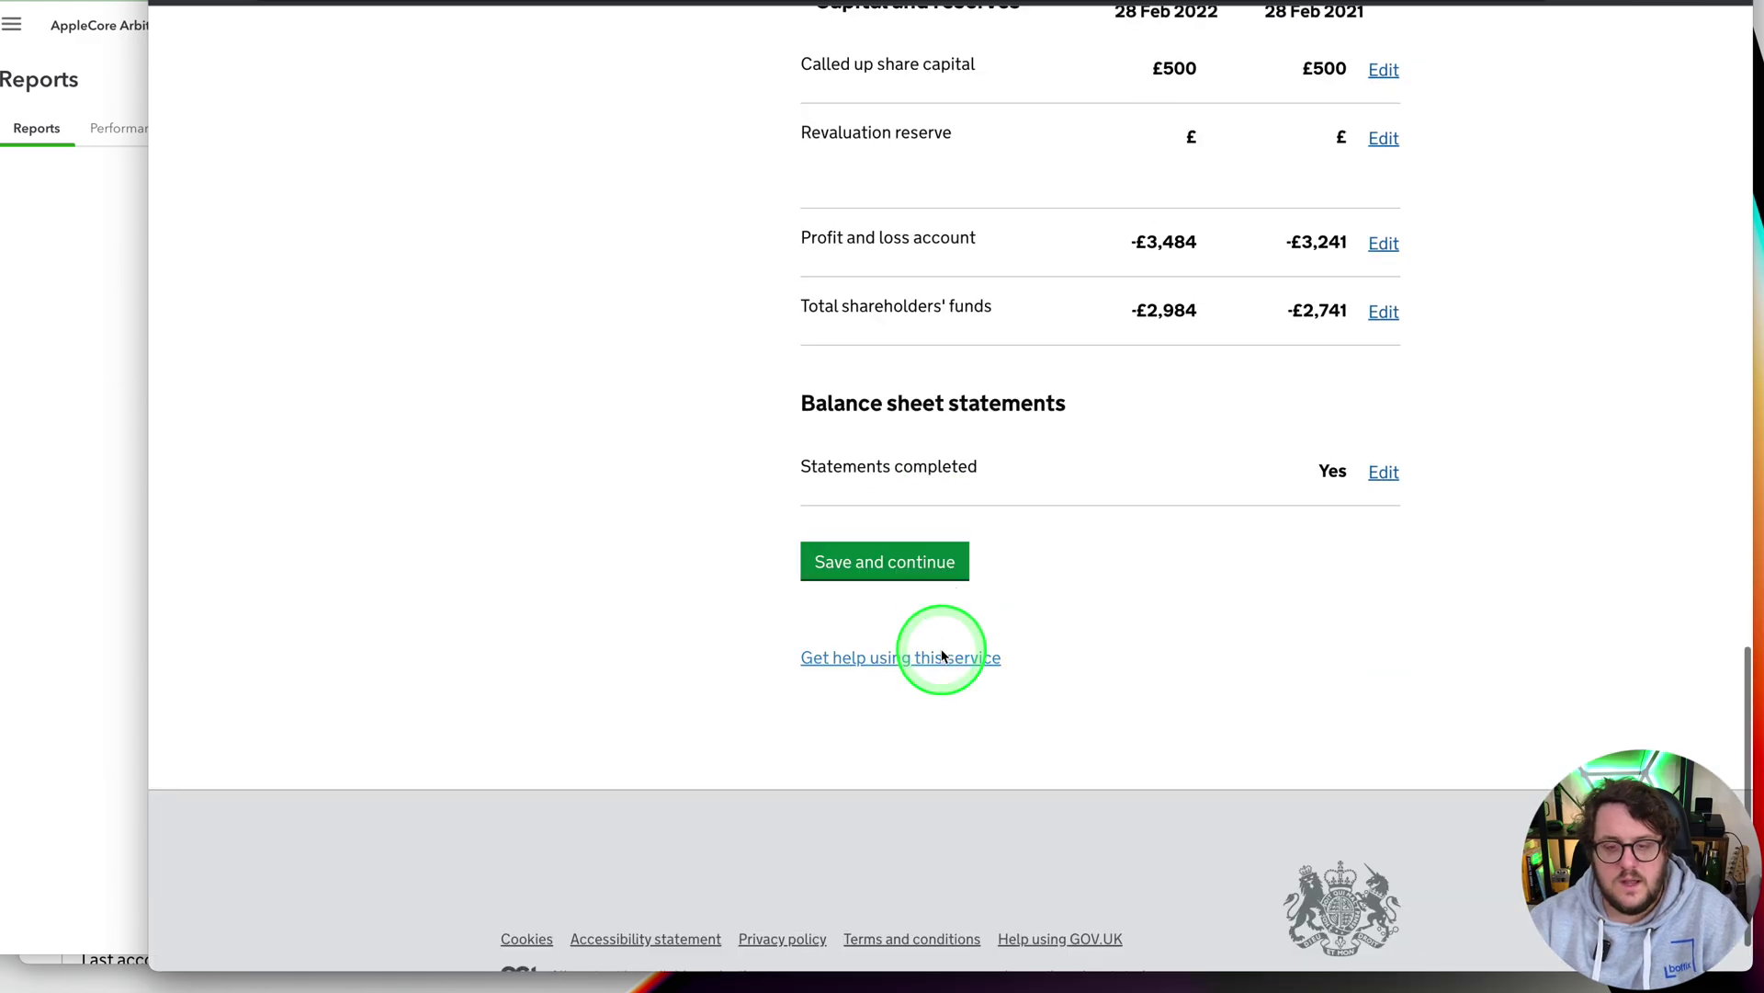
Confirm the balance sheet review and save the chosen accounts notes
left_click(875, 588)
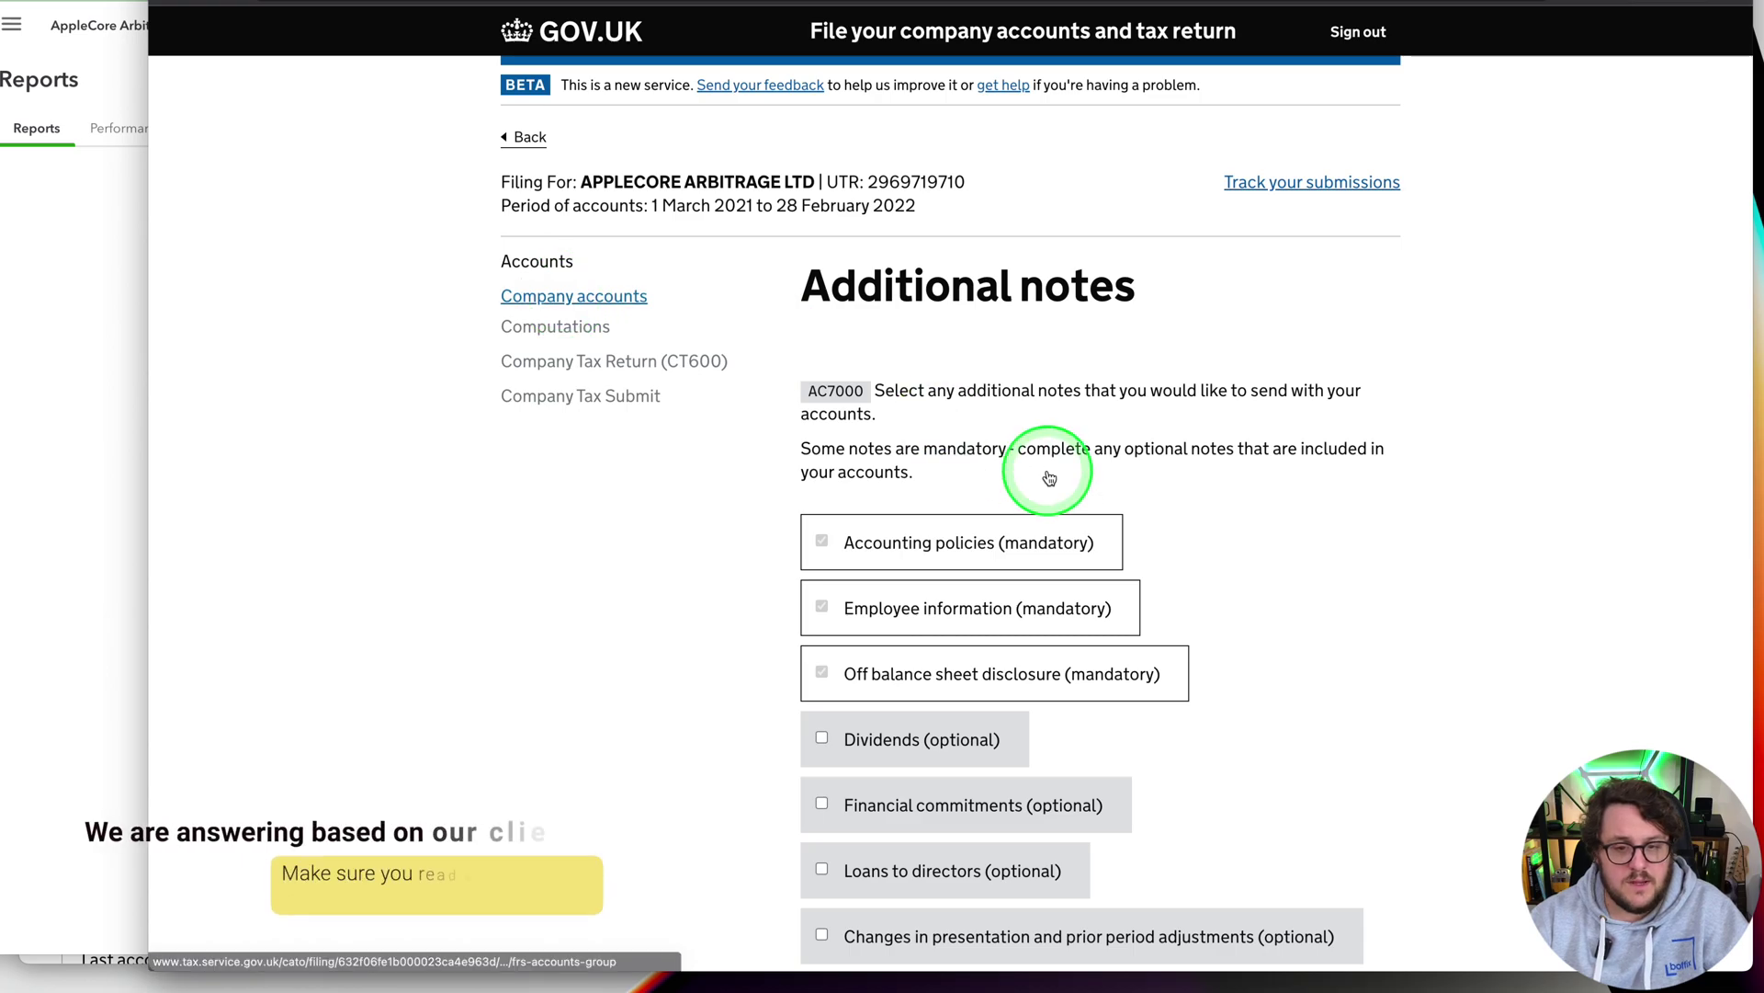
scroll(1663, 611, "down", 7)
scroll(1280, 395, "up", 4)
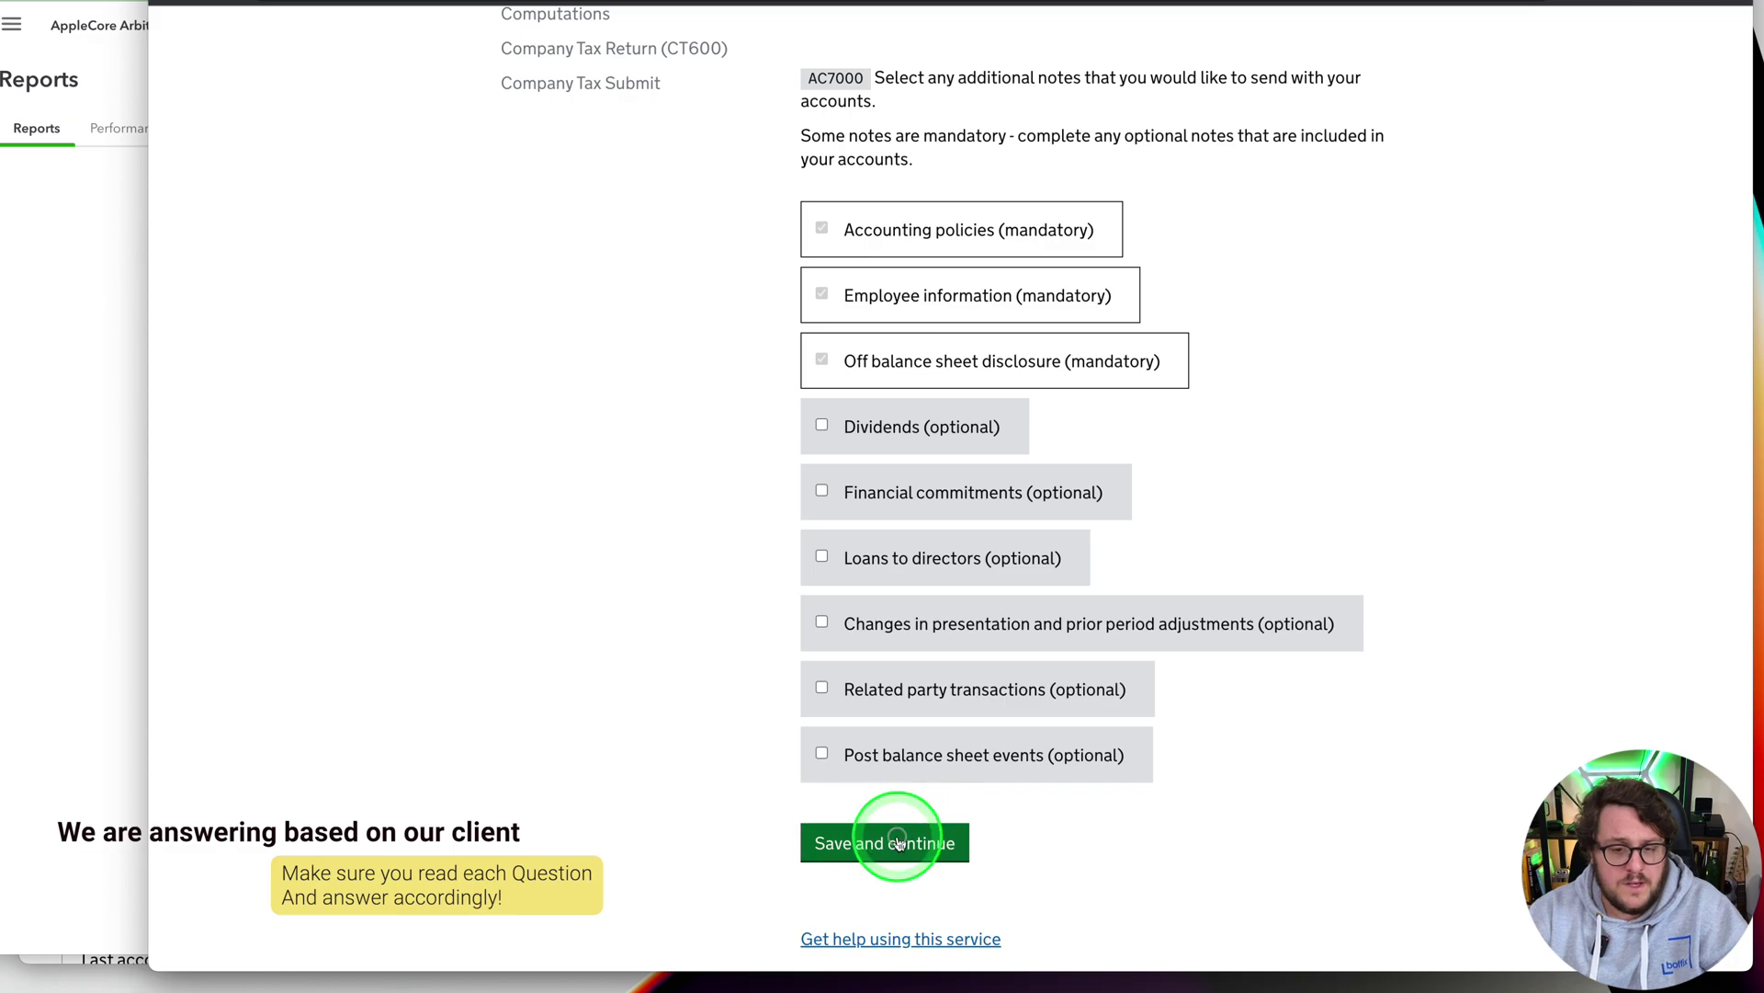
left_click(901, 839)
scroll(1160, 757, "down", 4)
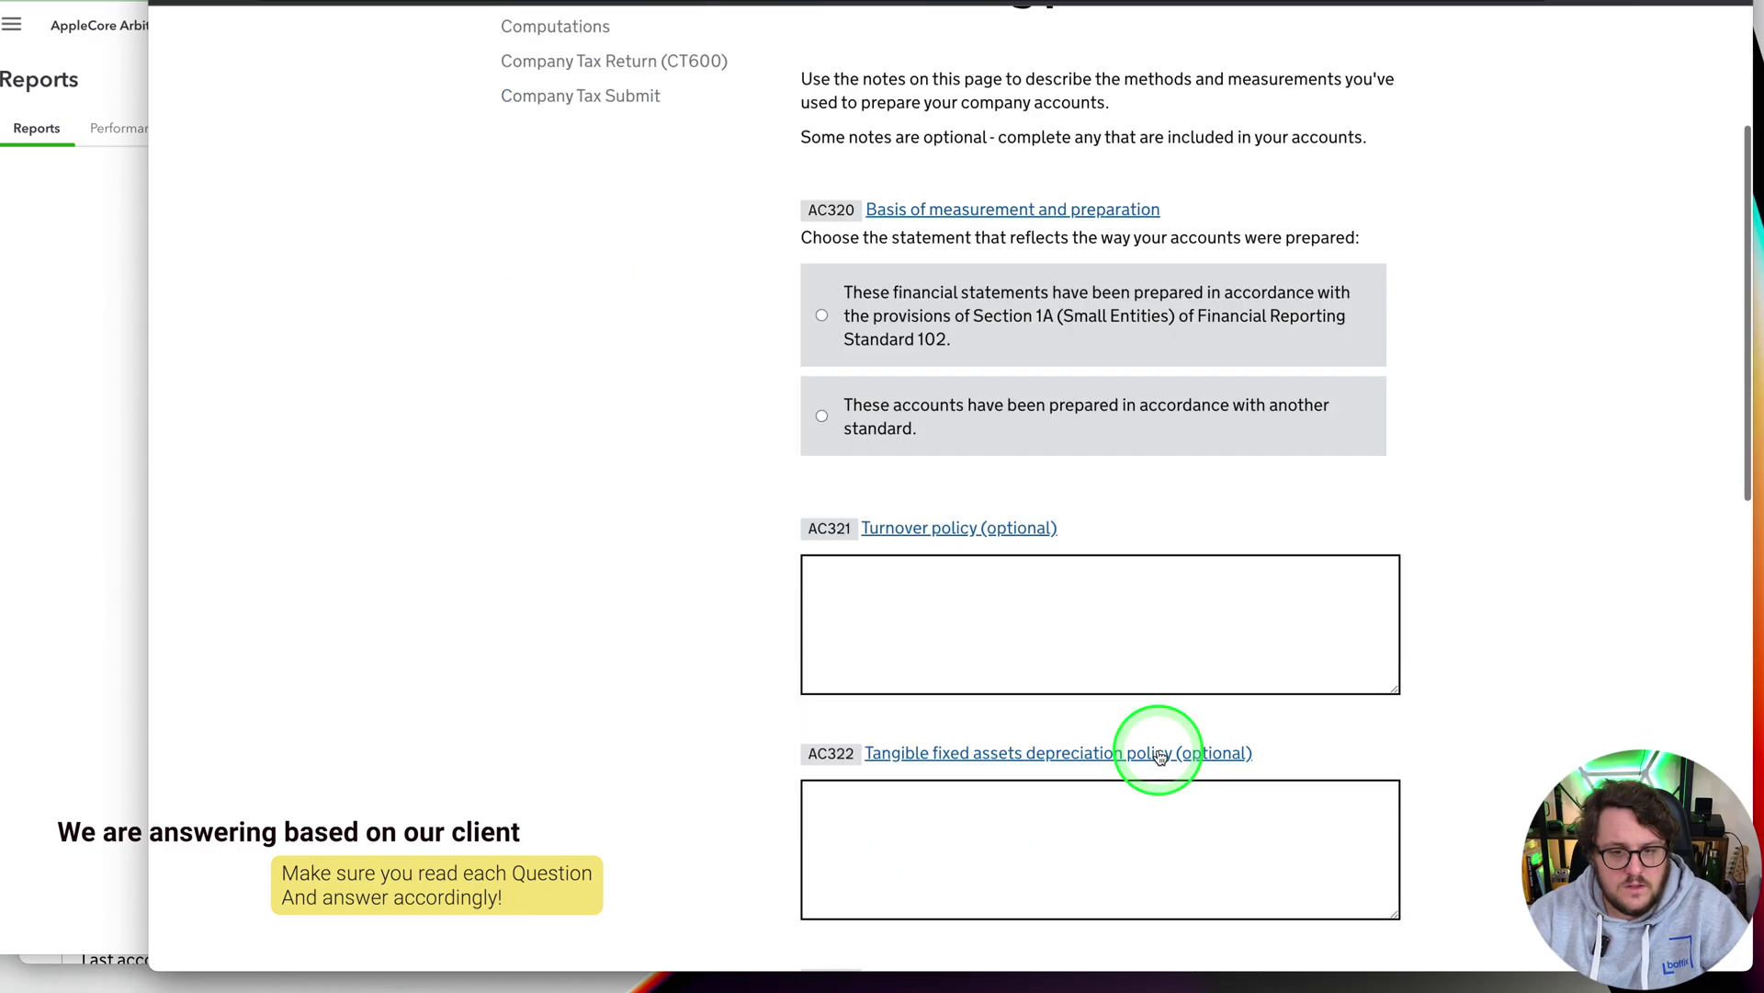
State FRS 102 Section 1A preparation, save the employees note, and answer No to off balance sheet arrangements
left_click(1128, 761)
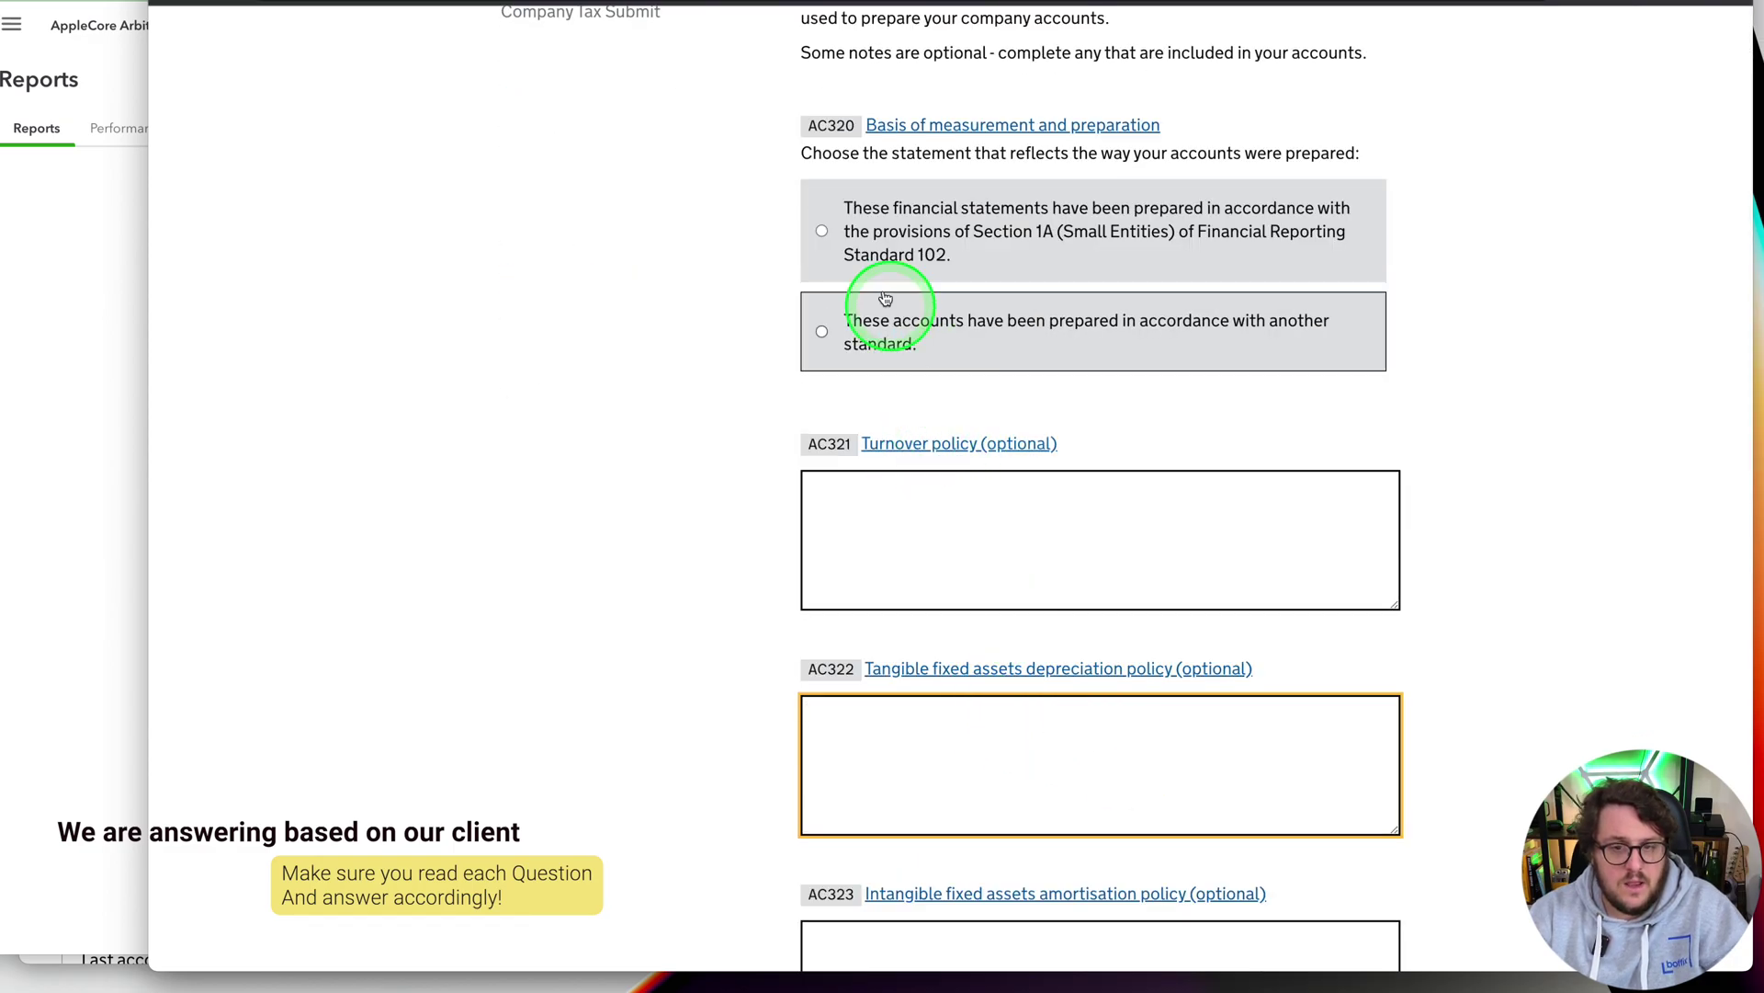
left_click(822, 231)
scroll(1036, 428, "up", 3)
scroll(1171, 638, "down", 10)
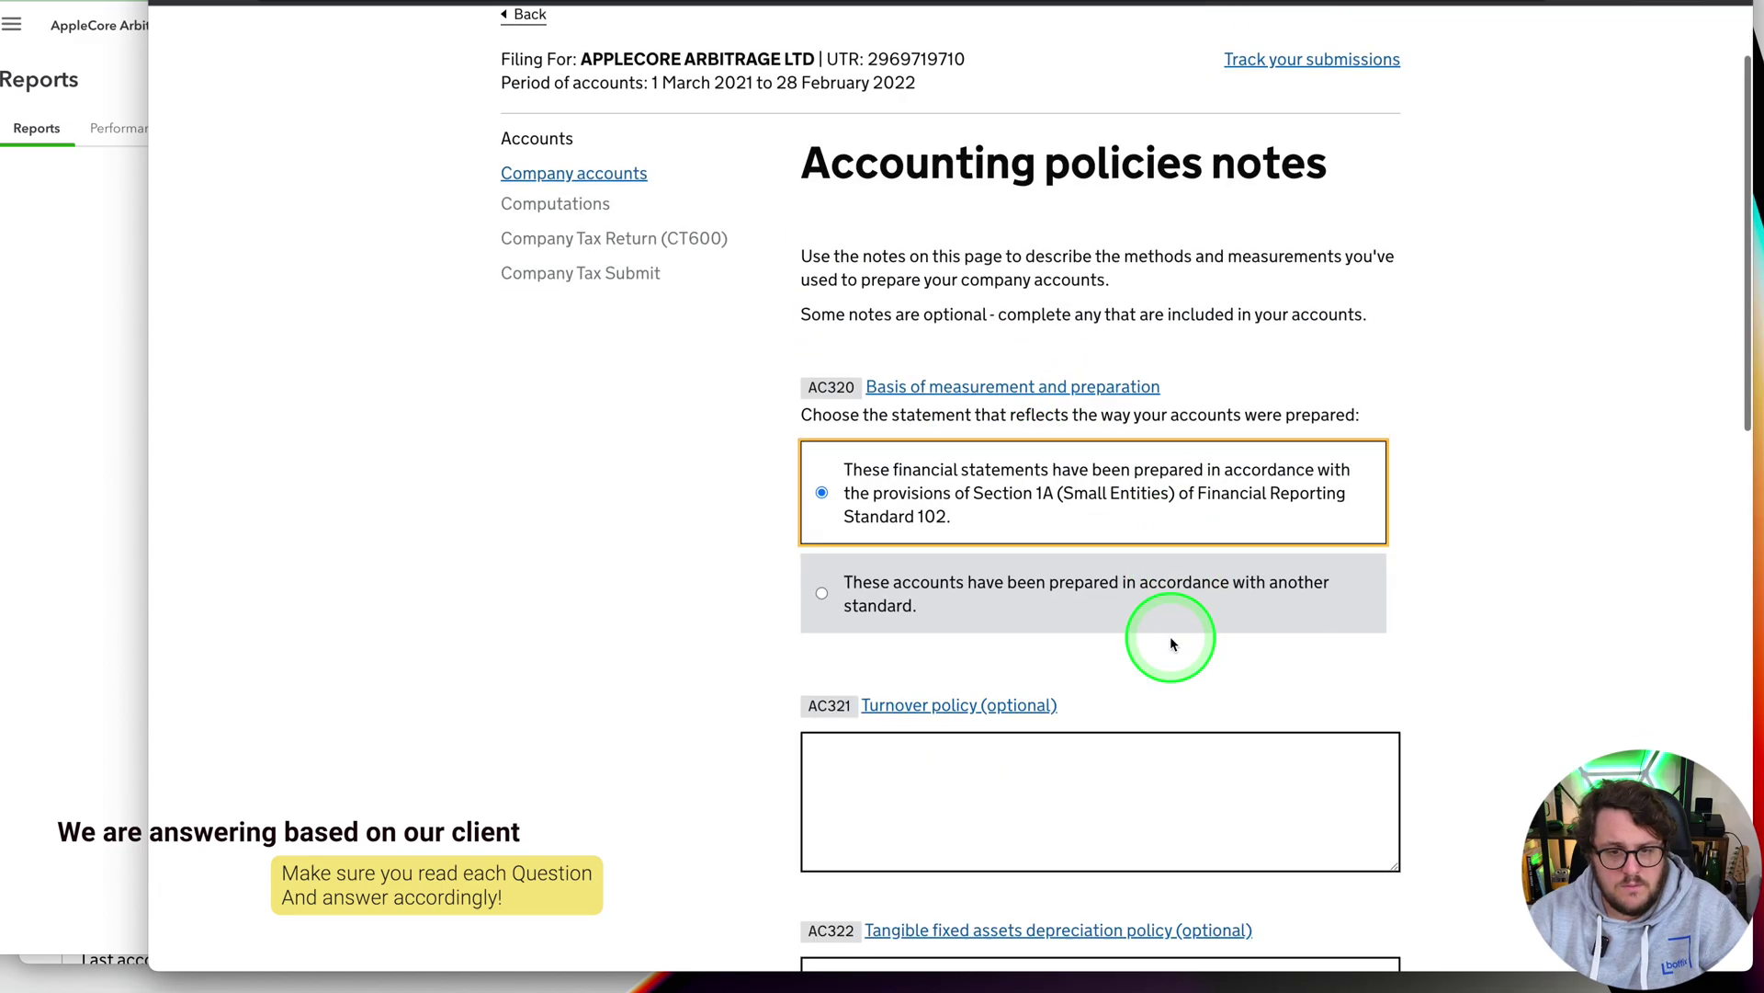
scroll(1168, 643, "down", 3)
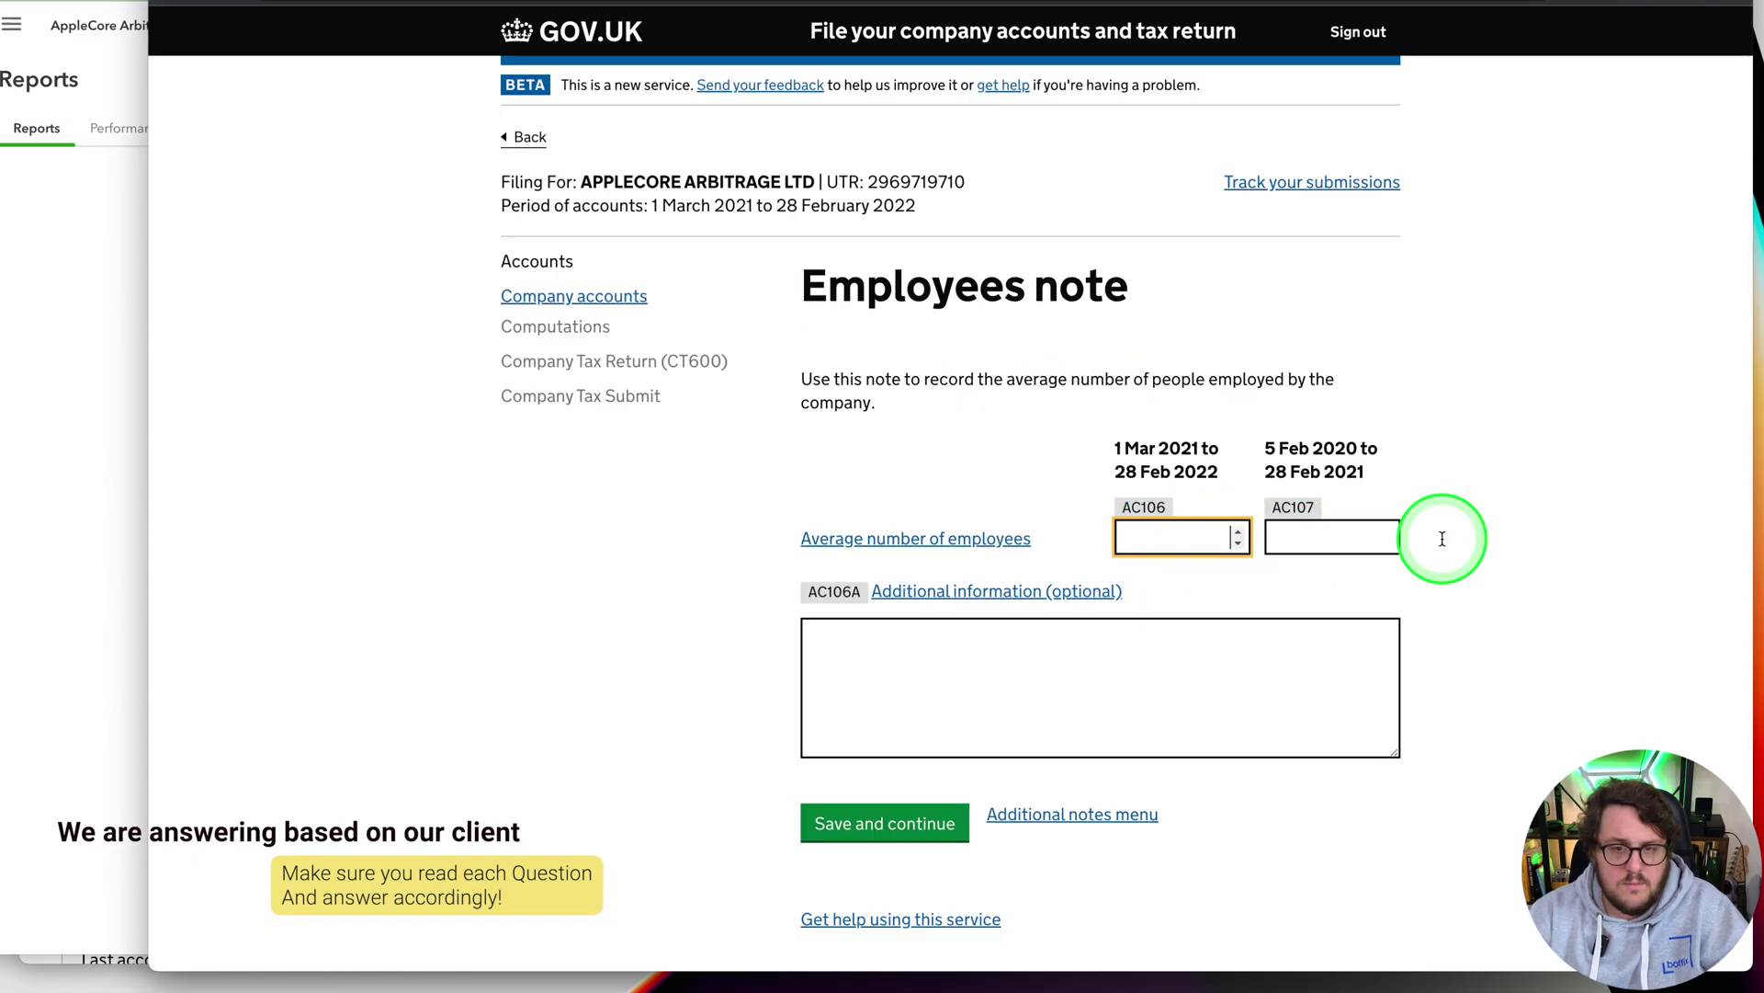
left_click(896, 821)
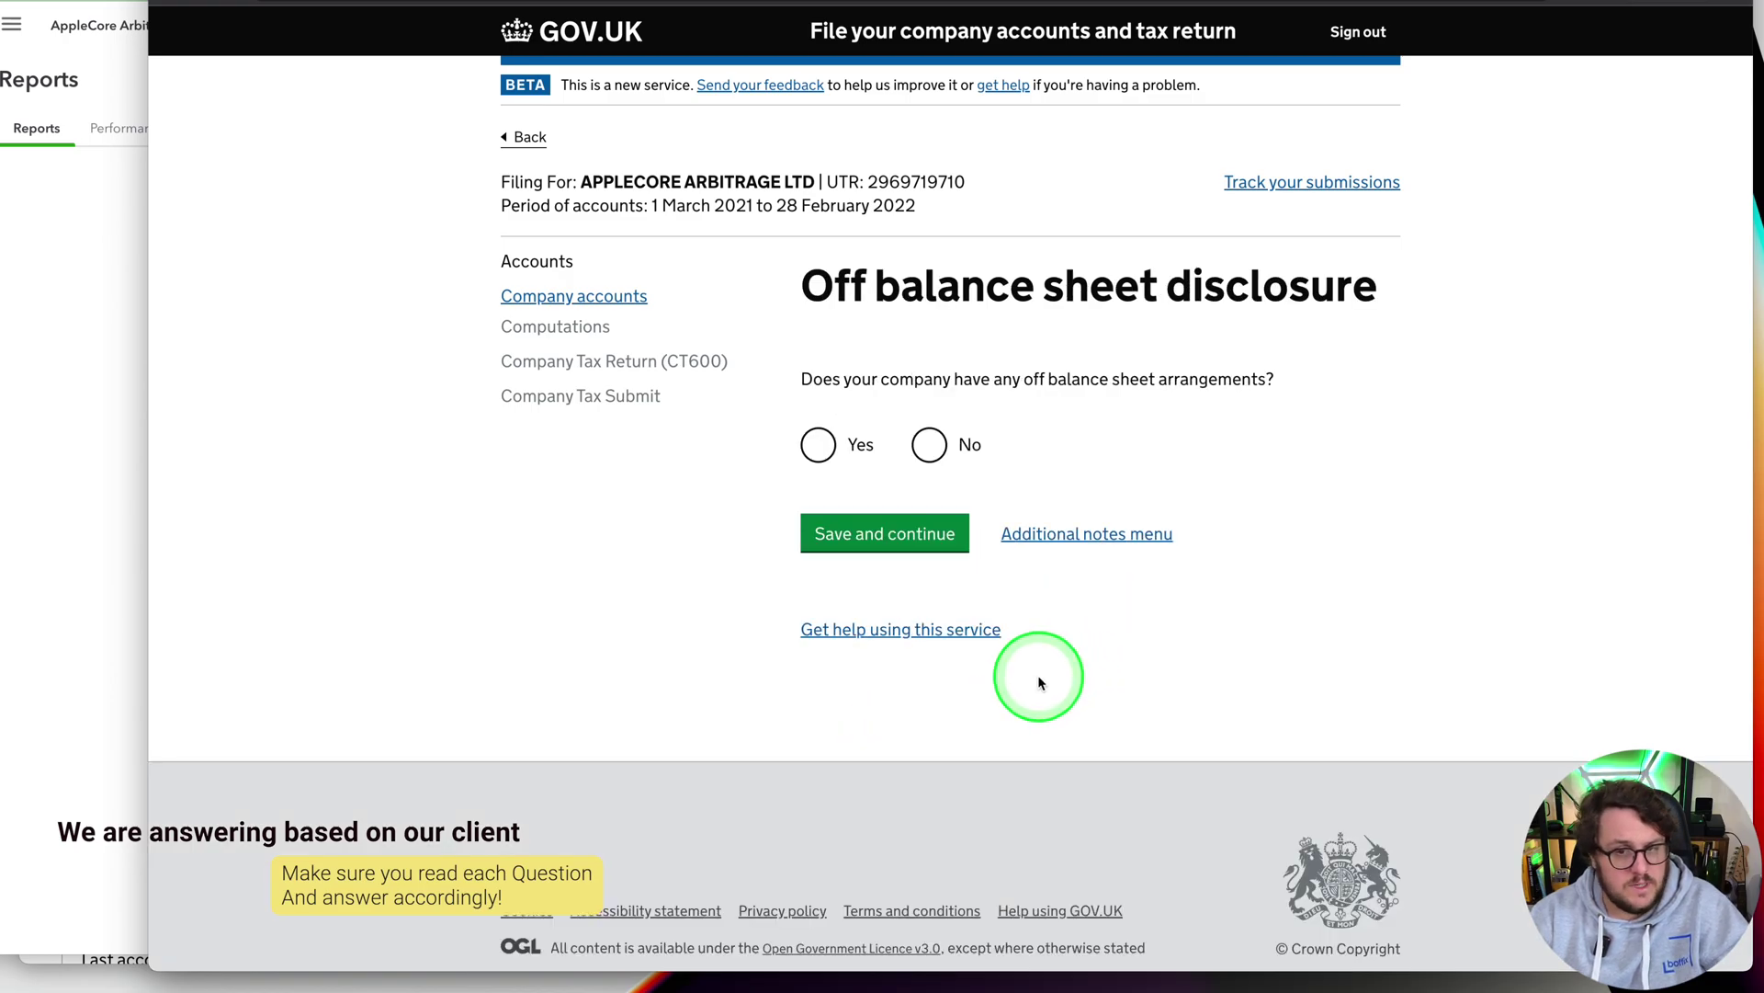
left_click(905, 532)
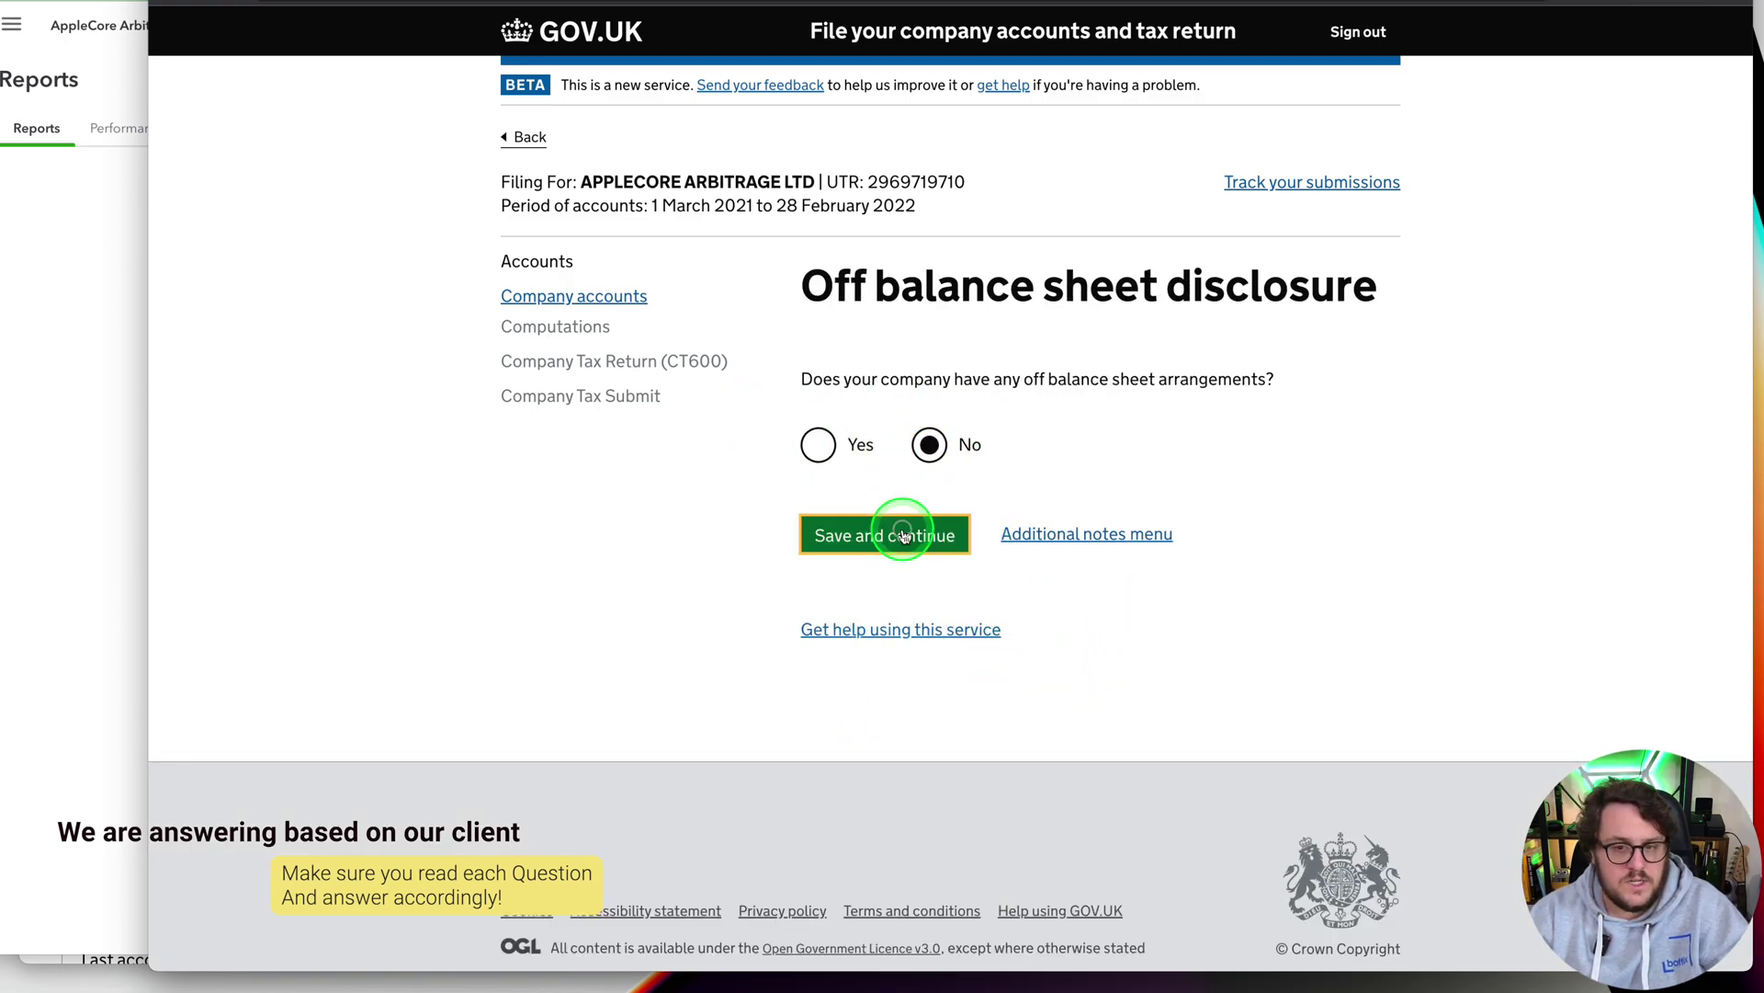
left_click(905, 781)
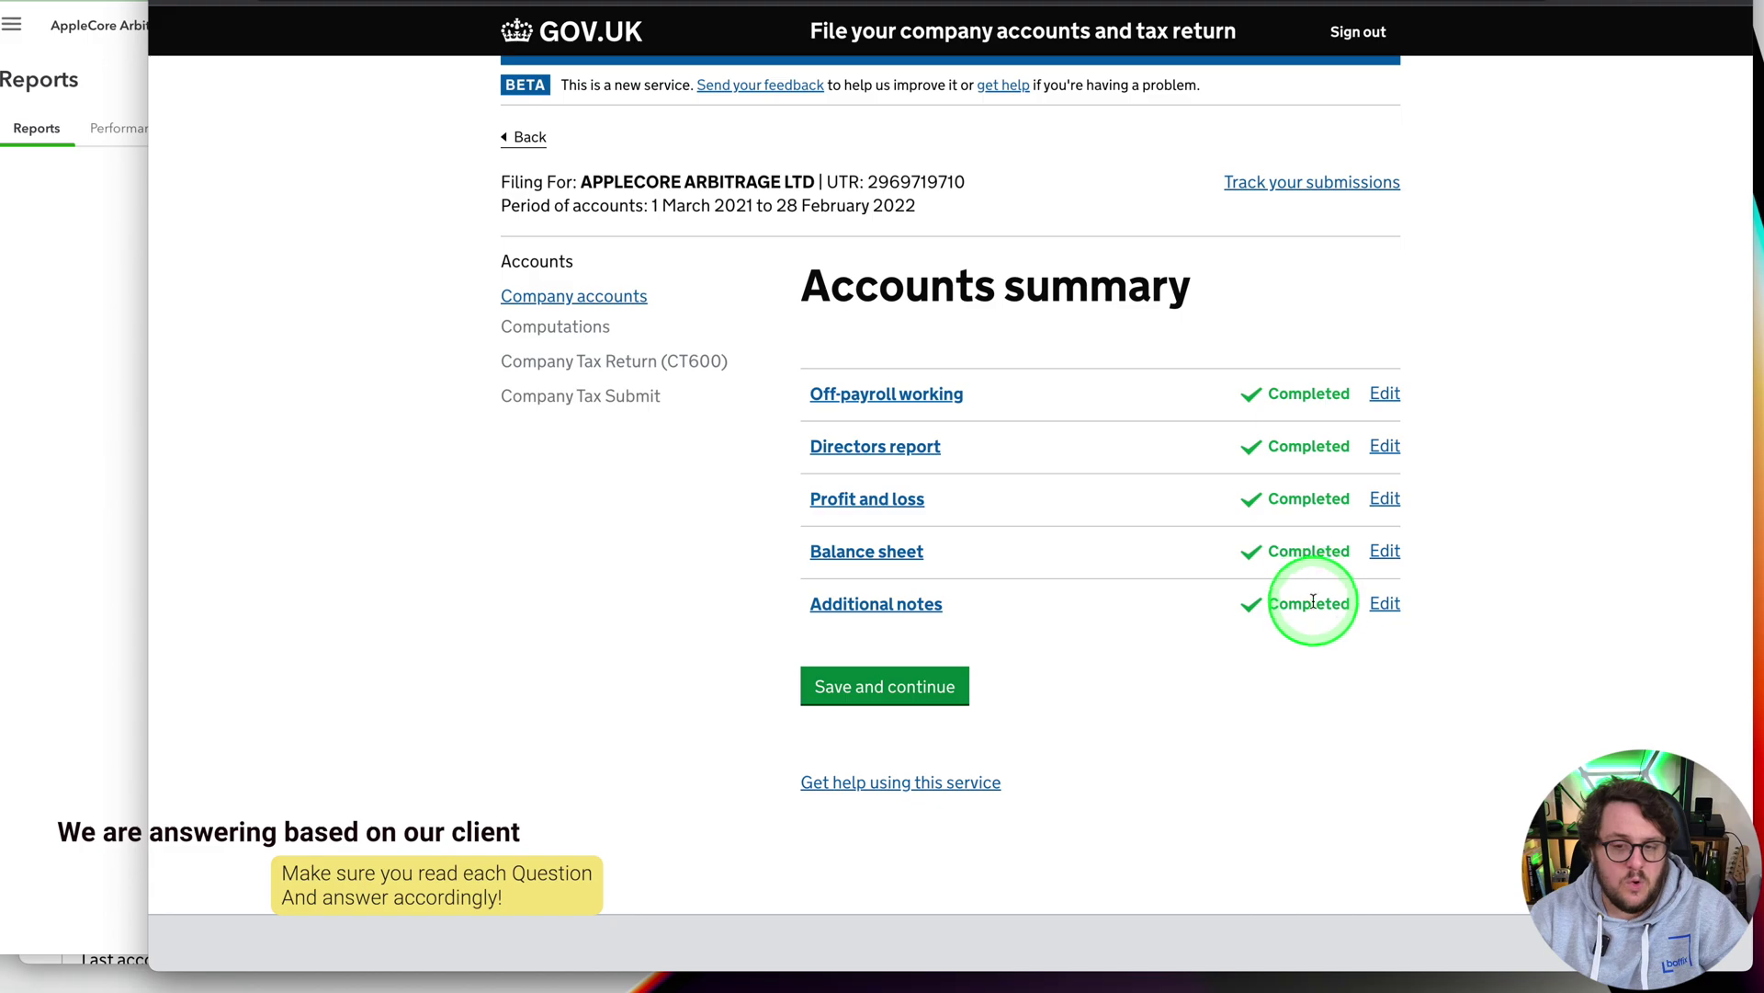
Continue past the completed accounts summary and the What you're filing page to the approval section
left_click(892, 687)
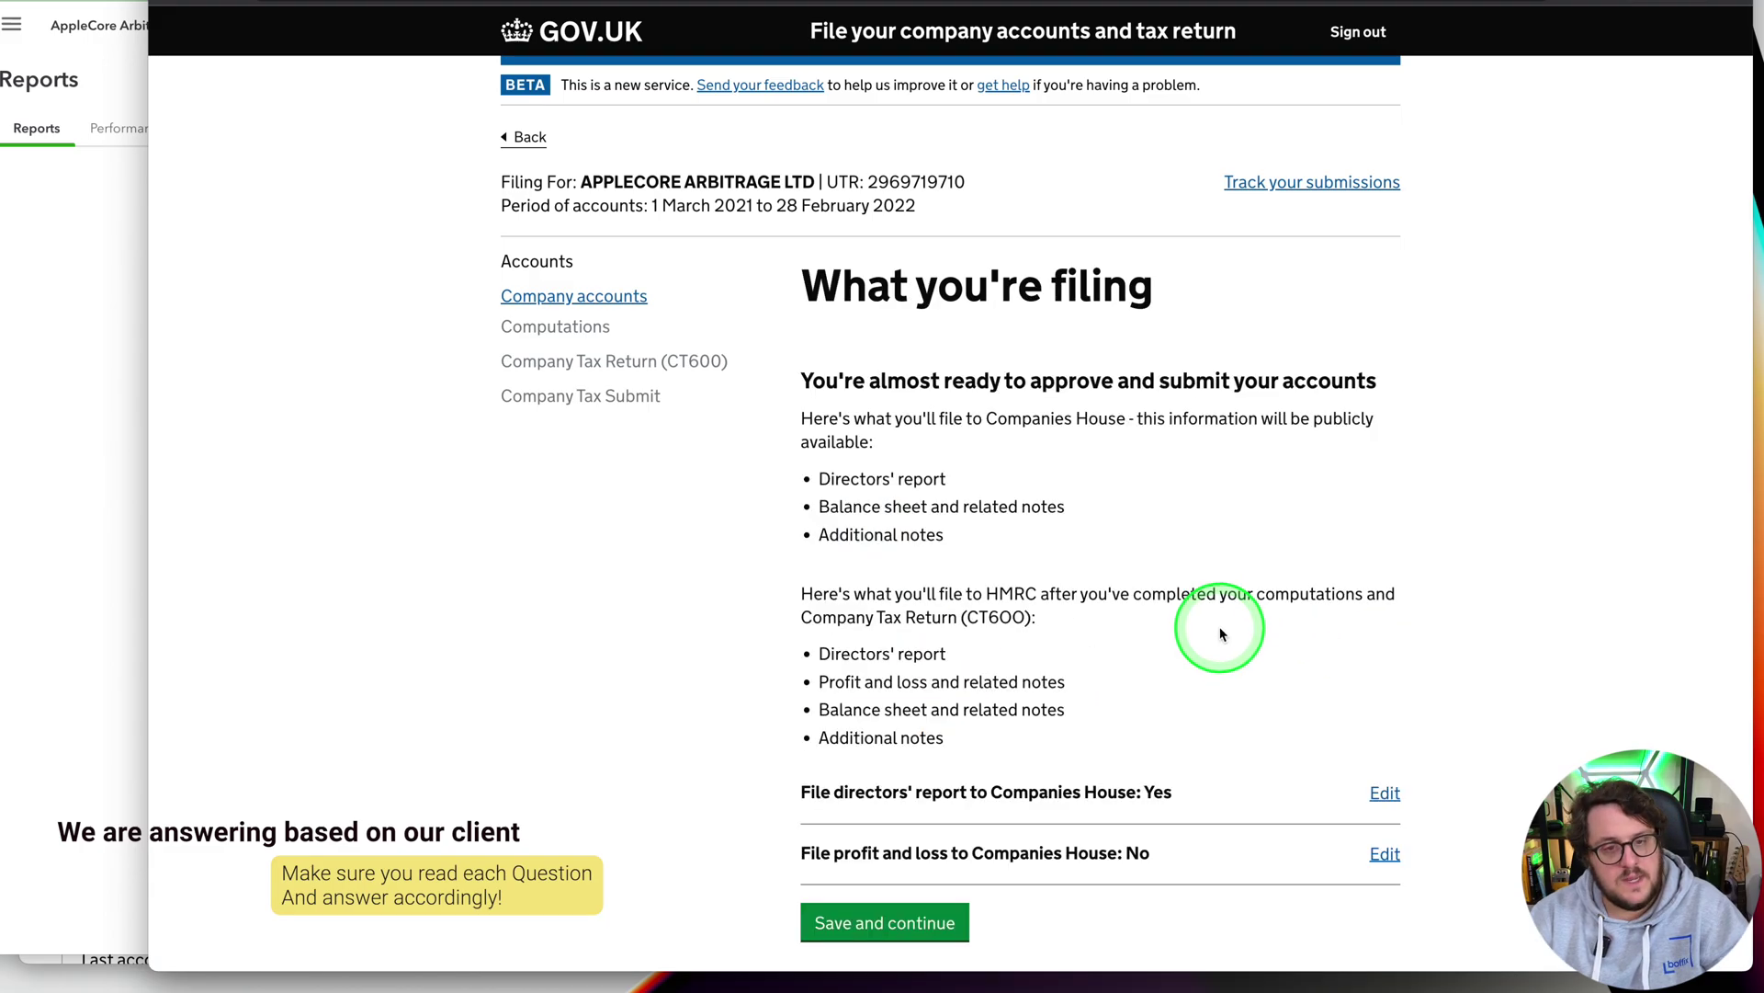
scroll(1217, 625, "down", 3)
scroll(1216, 625, "up", 2)
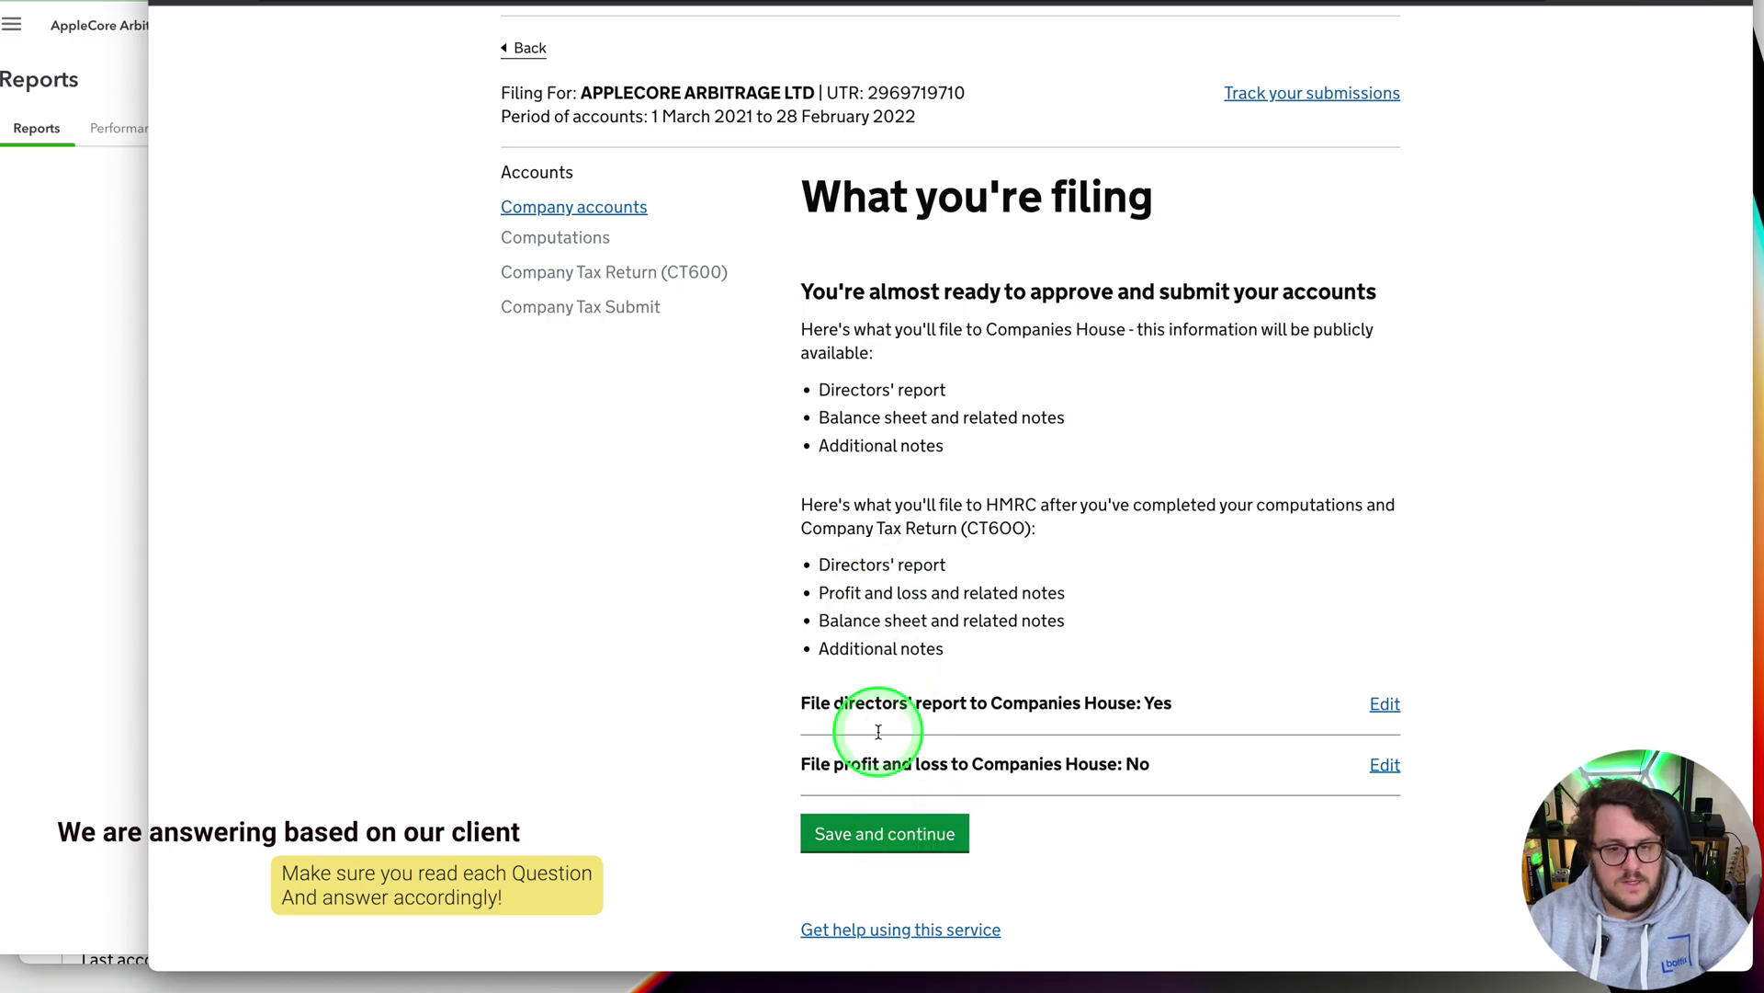
left_click(905, 844)
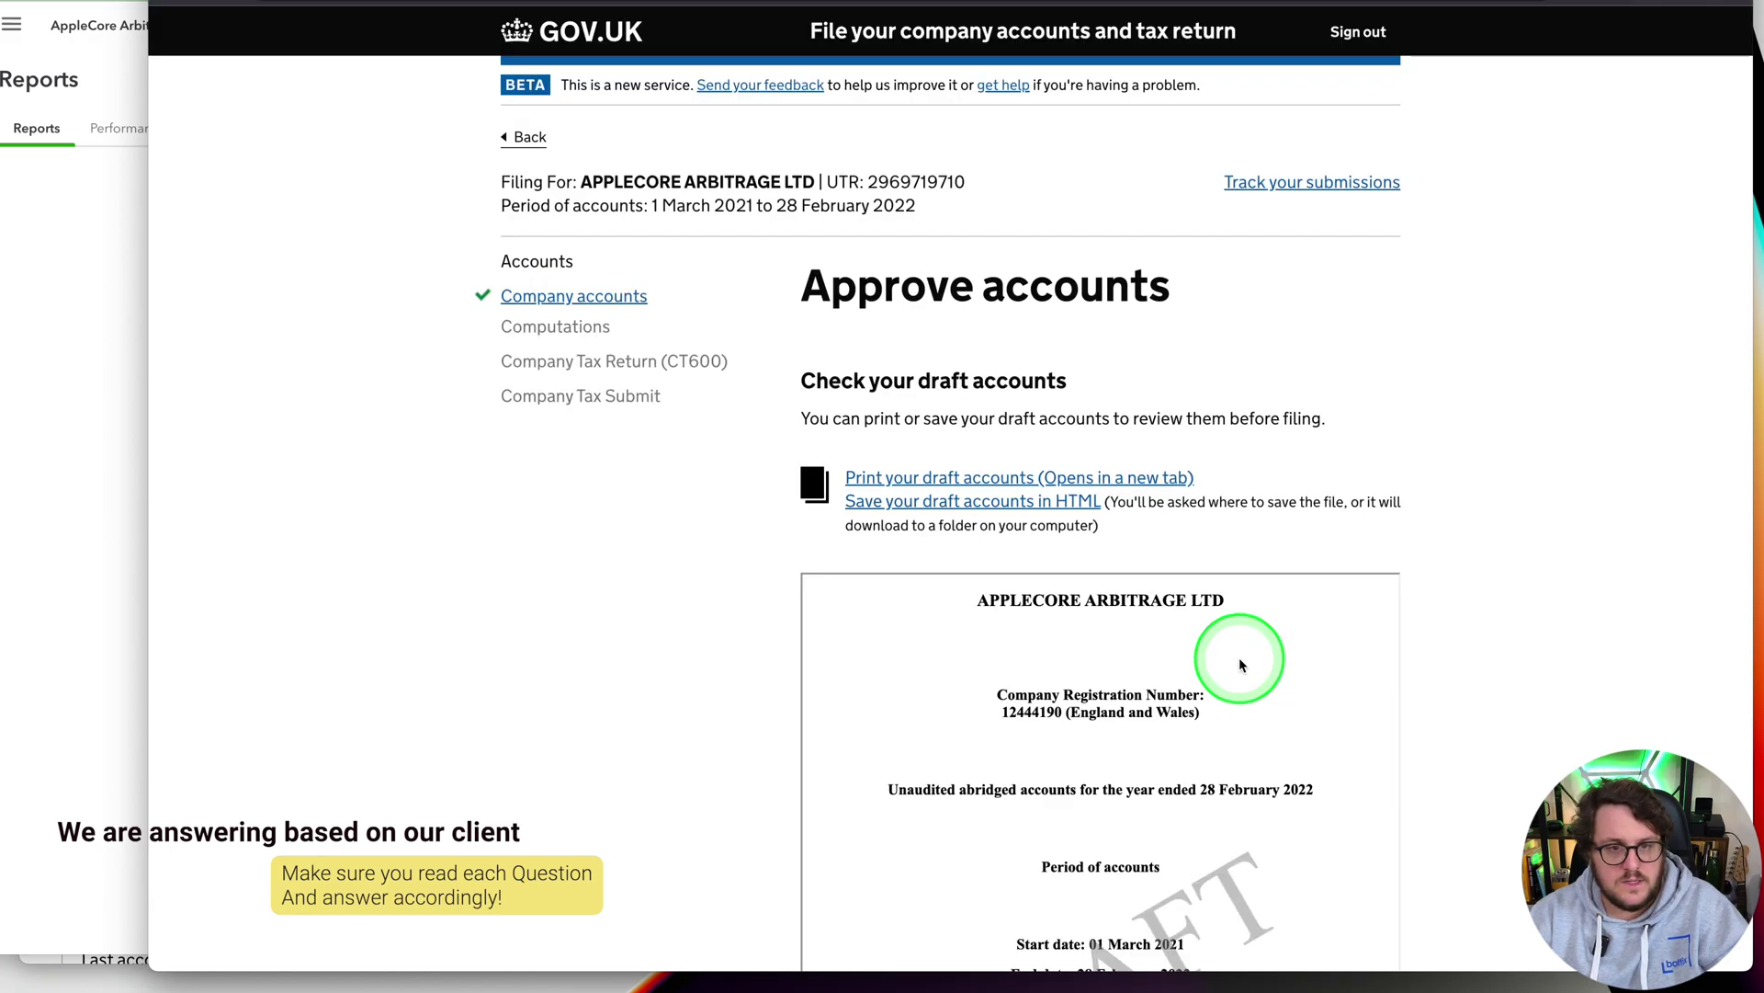
scroll(1332, 670, "down", 3)
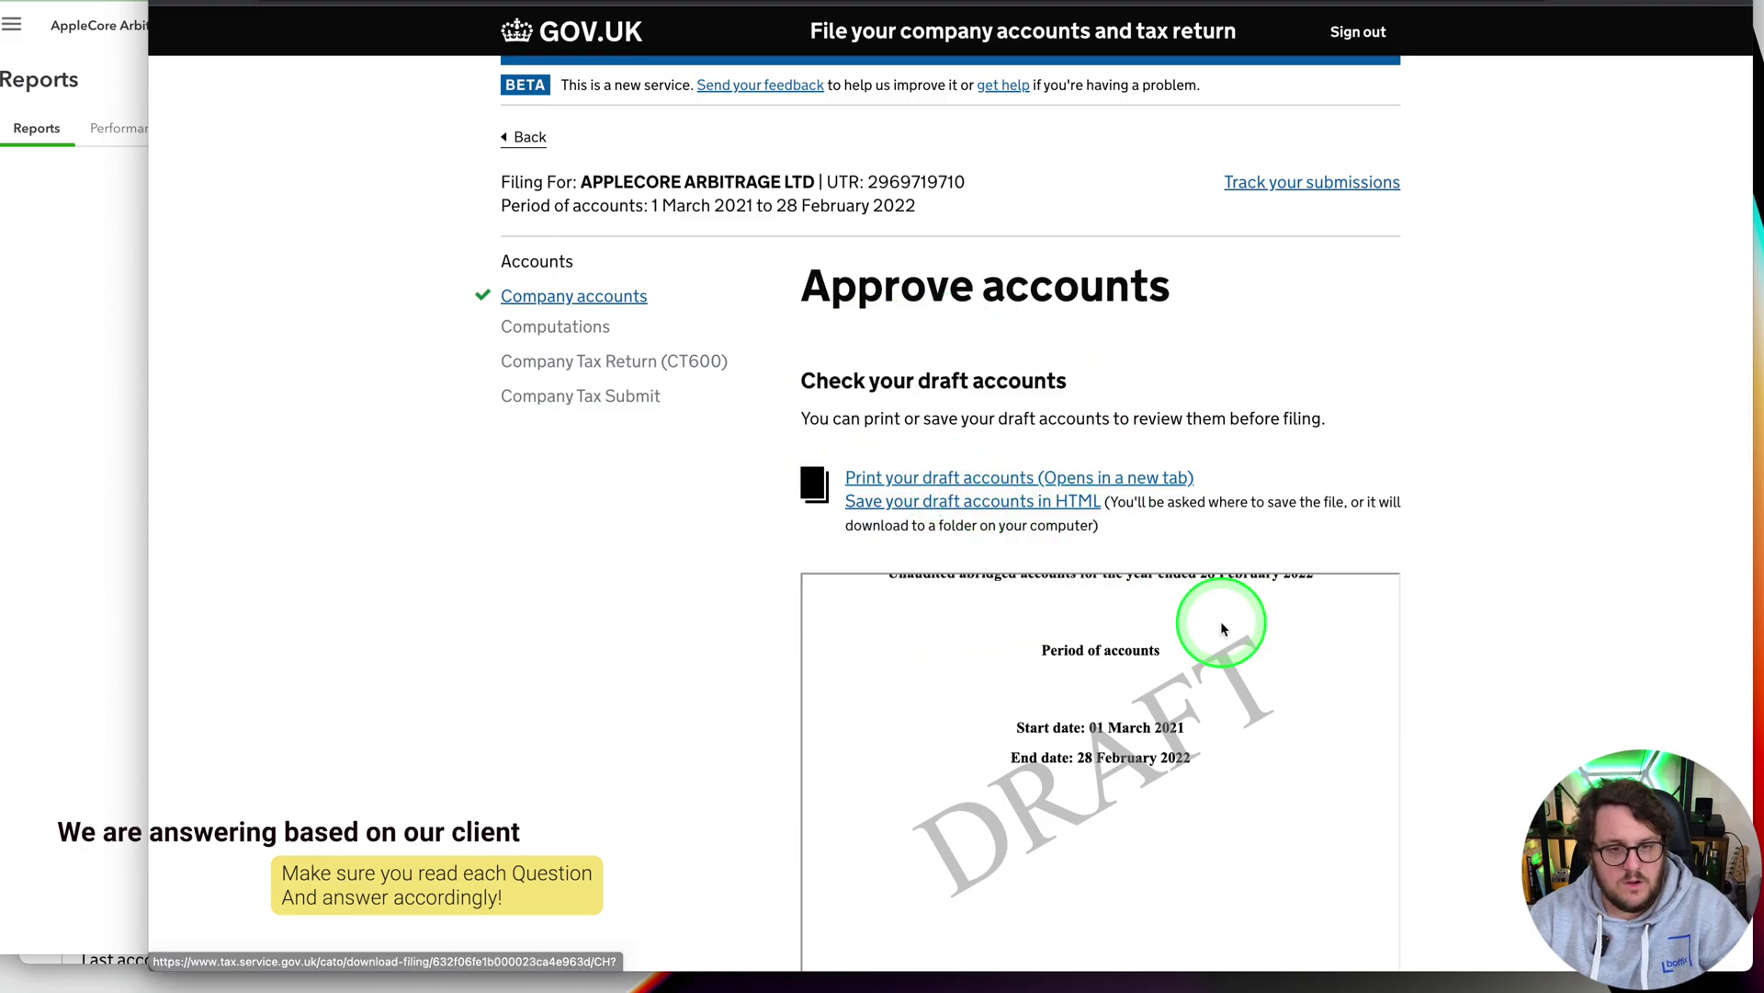
scroll(1360, 657, "down", 10)
scroll(1337, 664, "down", 3)
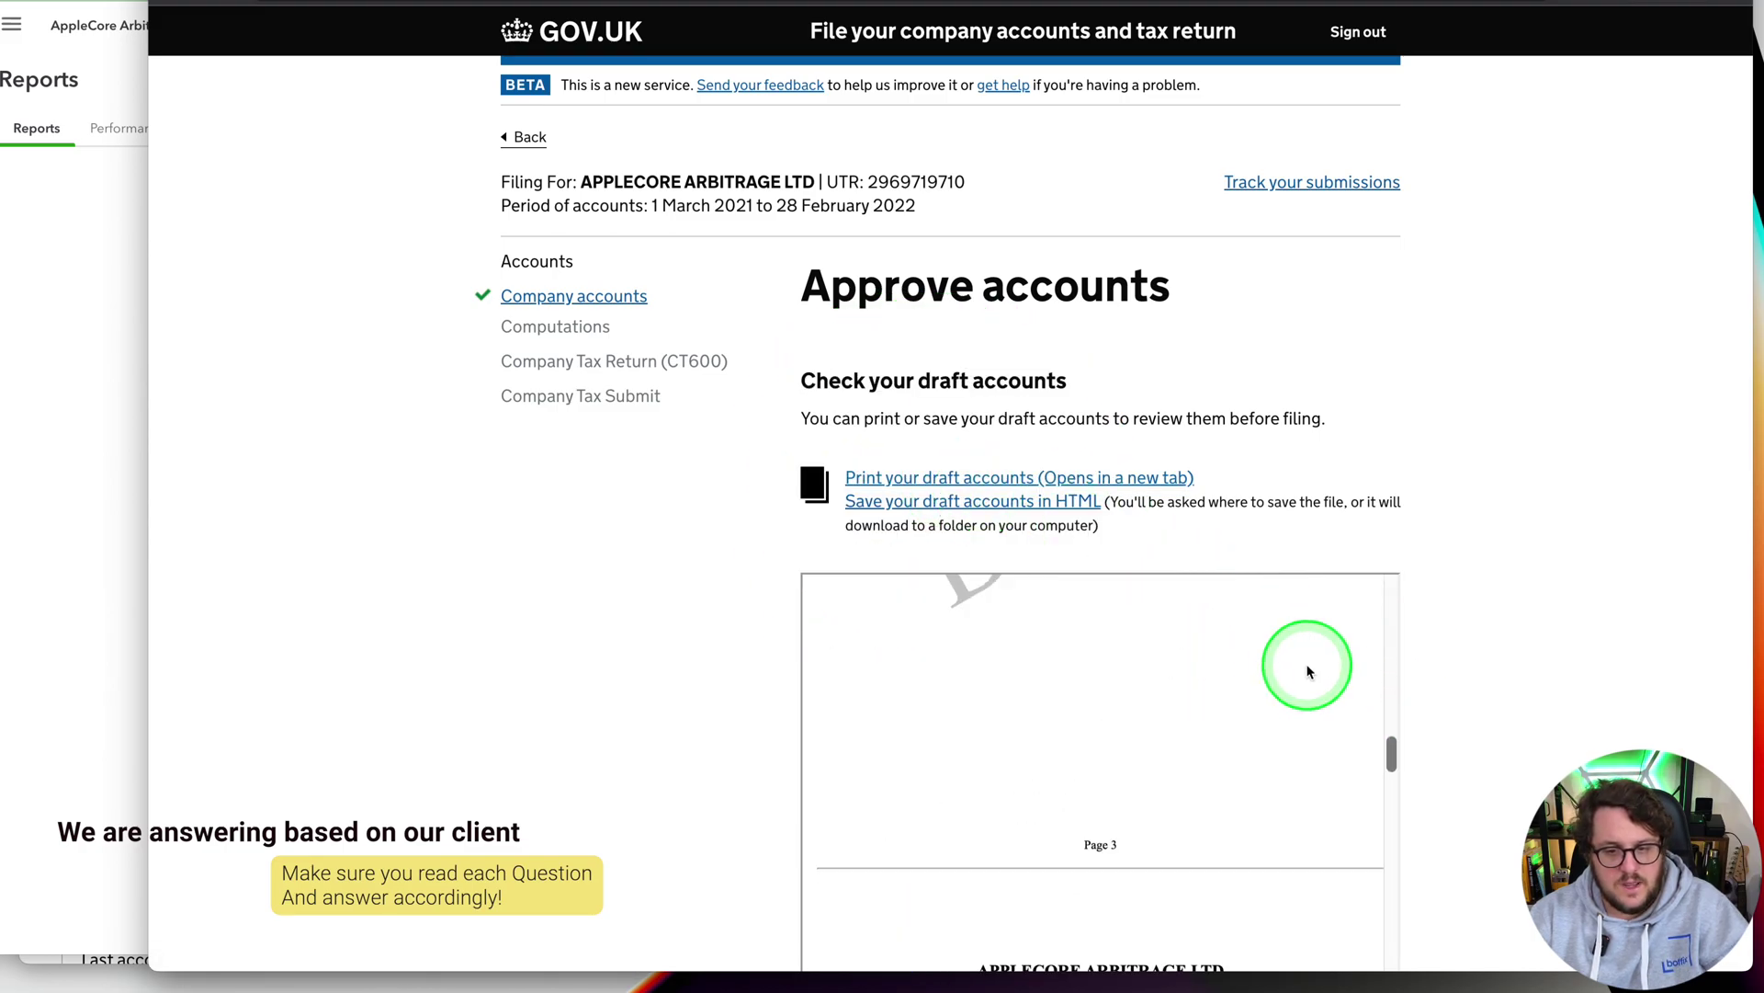
scroll(1305, 669, "down", 15)
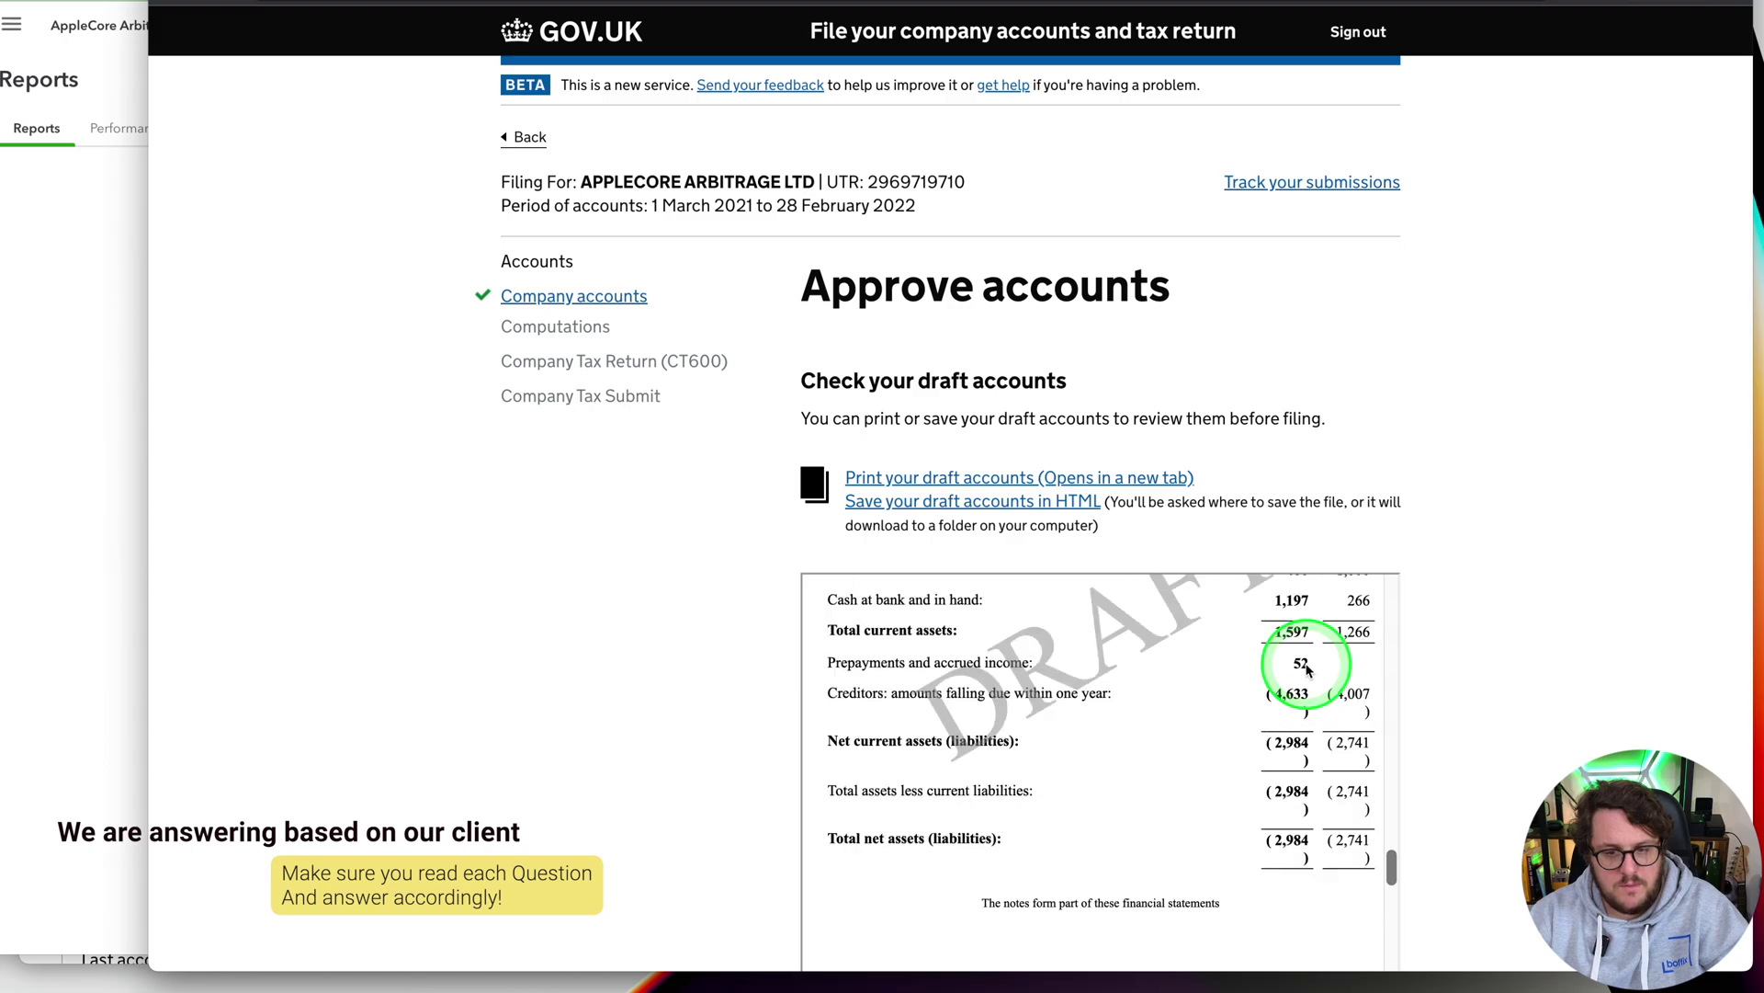
scroll(1450, 669, "down", 6)
scroll(1447, 671, "down", 3)
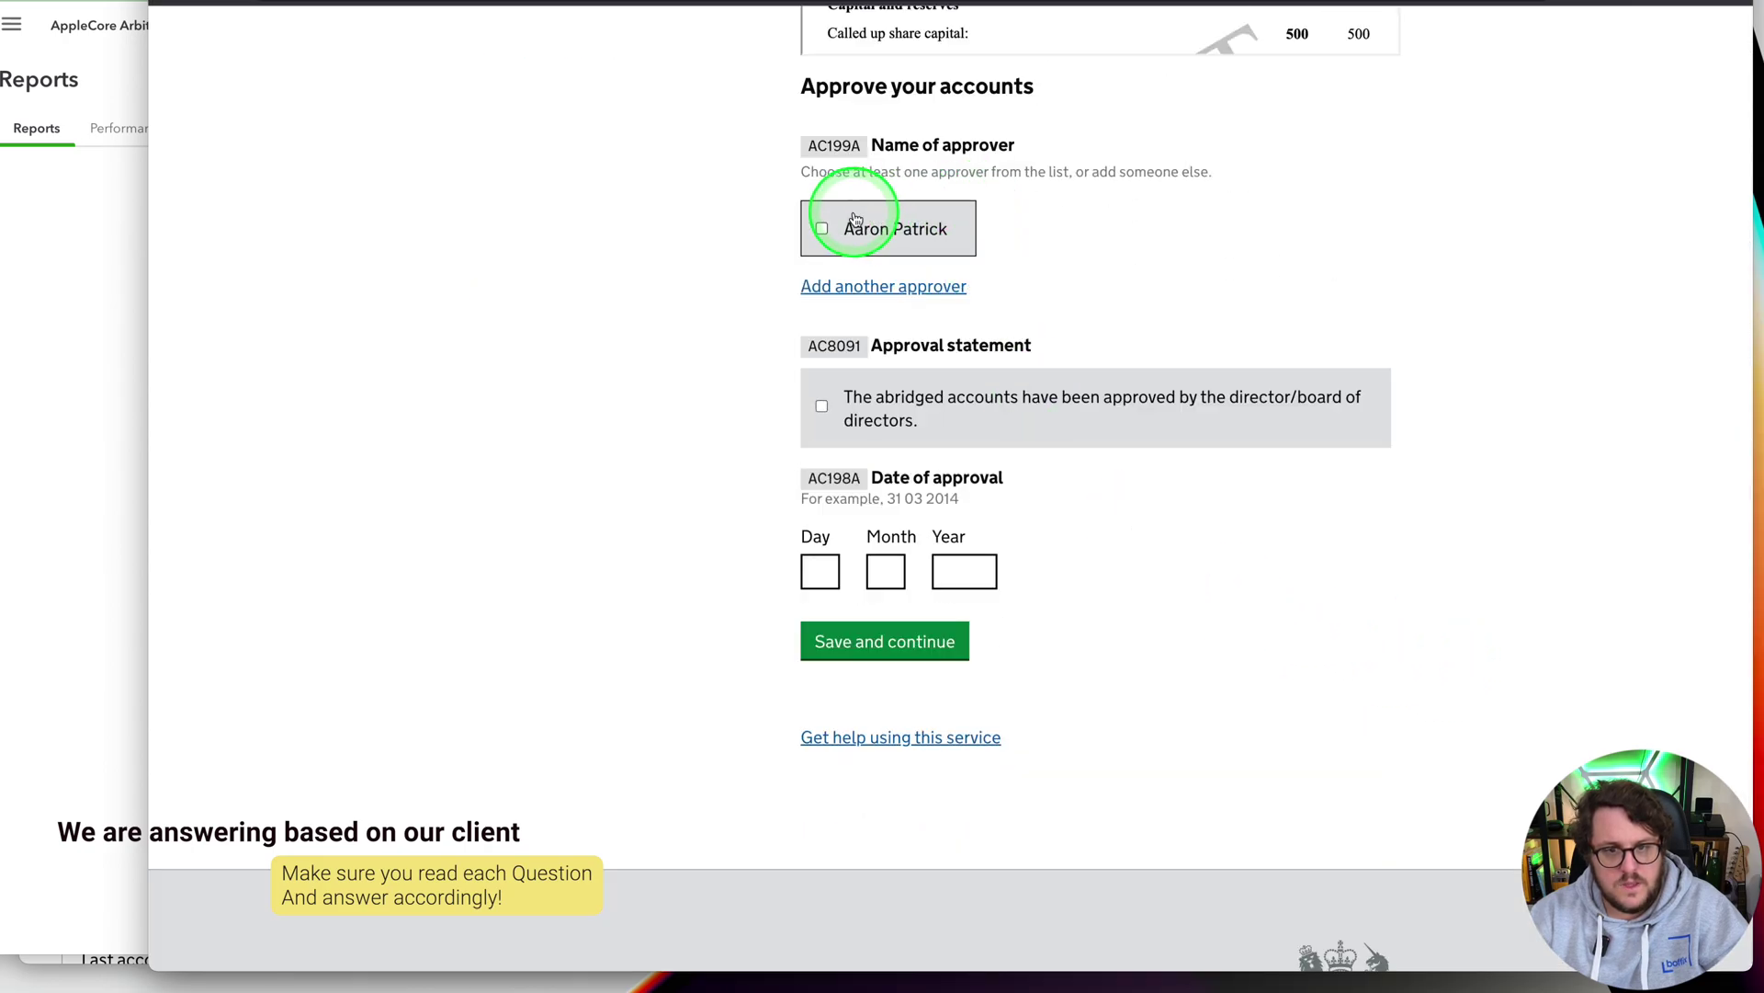
Choose the director as approver, tick the approval statement, and date it 24 09 2022
left_click(824, 229)
left_click(823, 406)
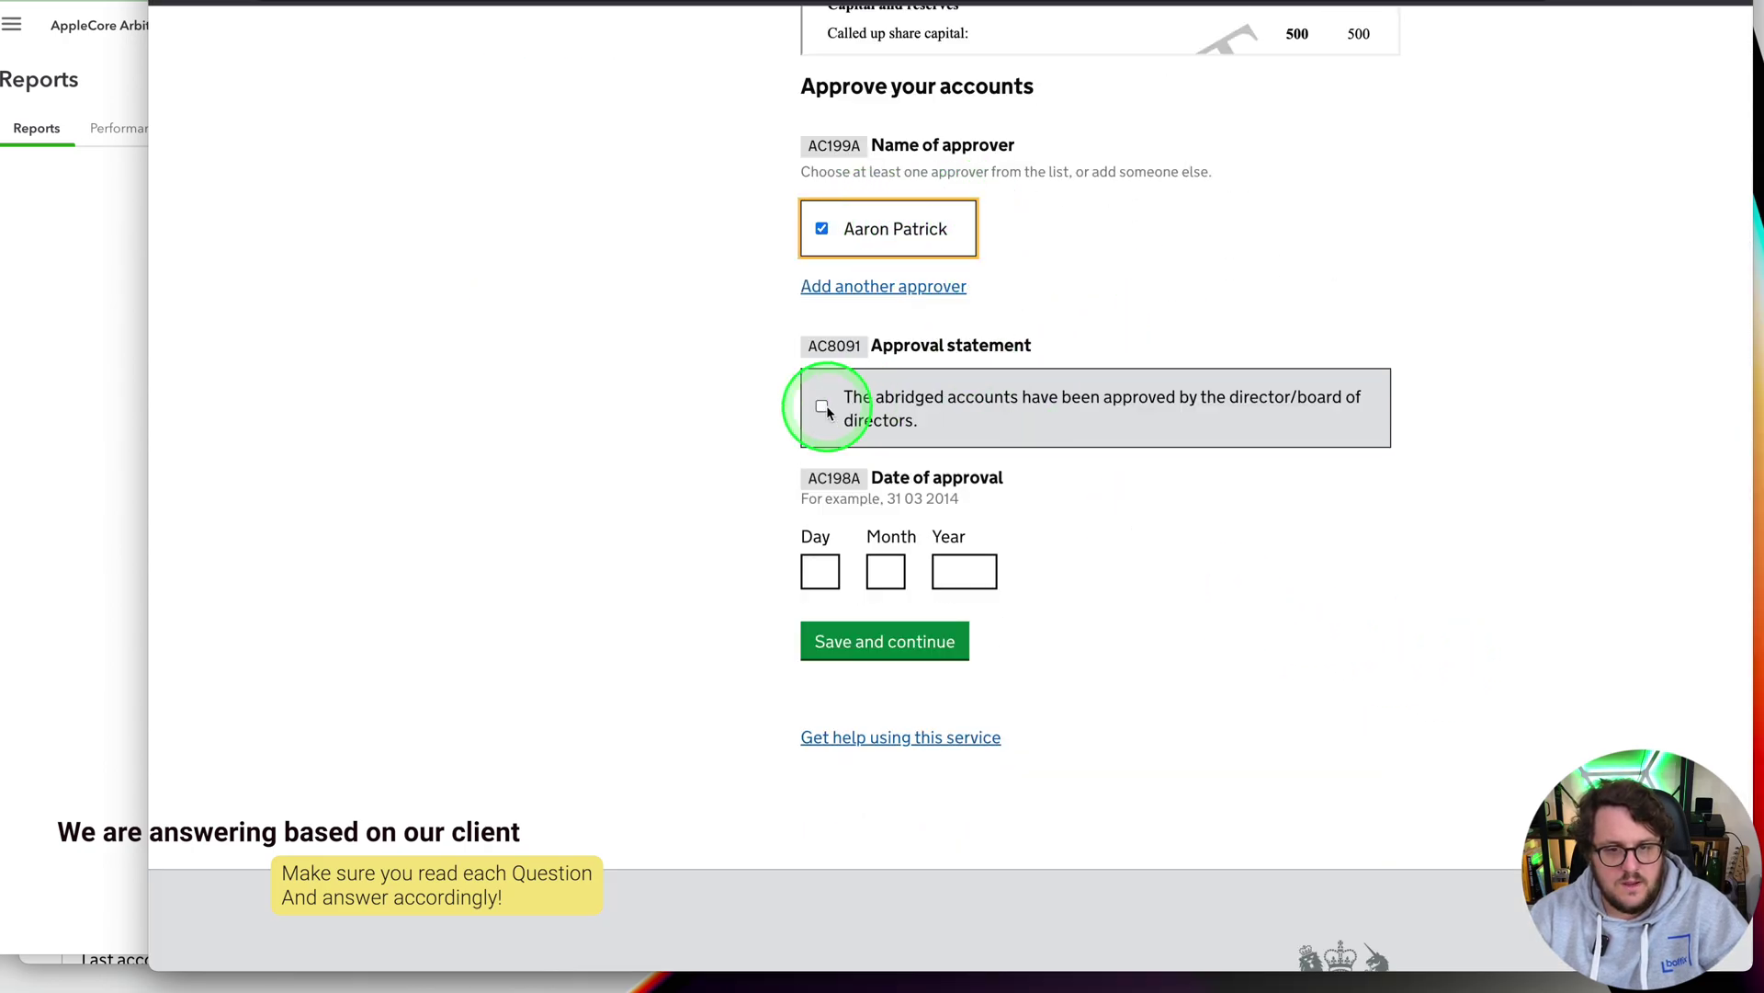
left_click(813, 568)
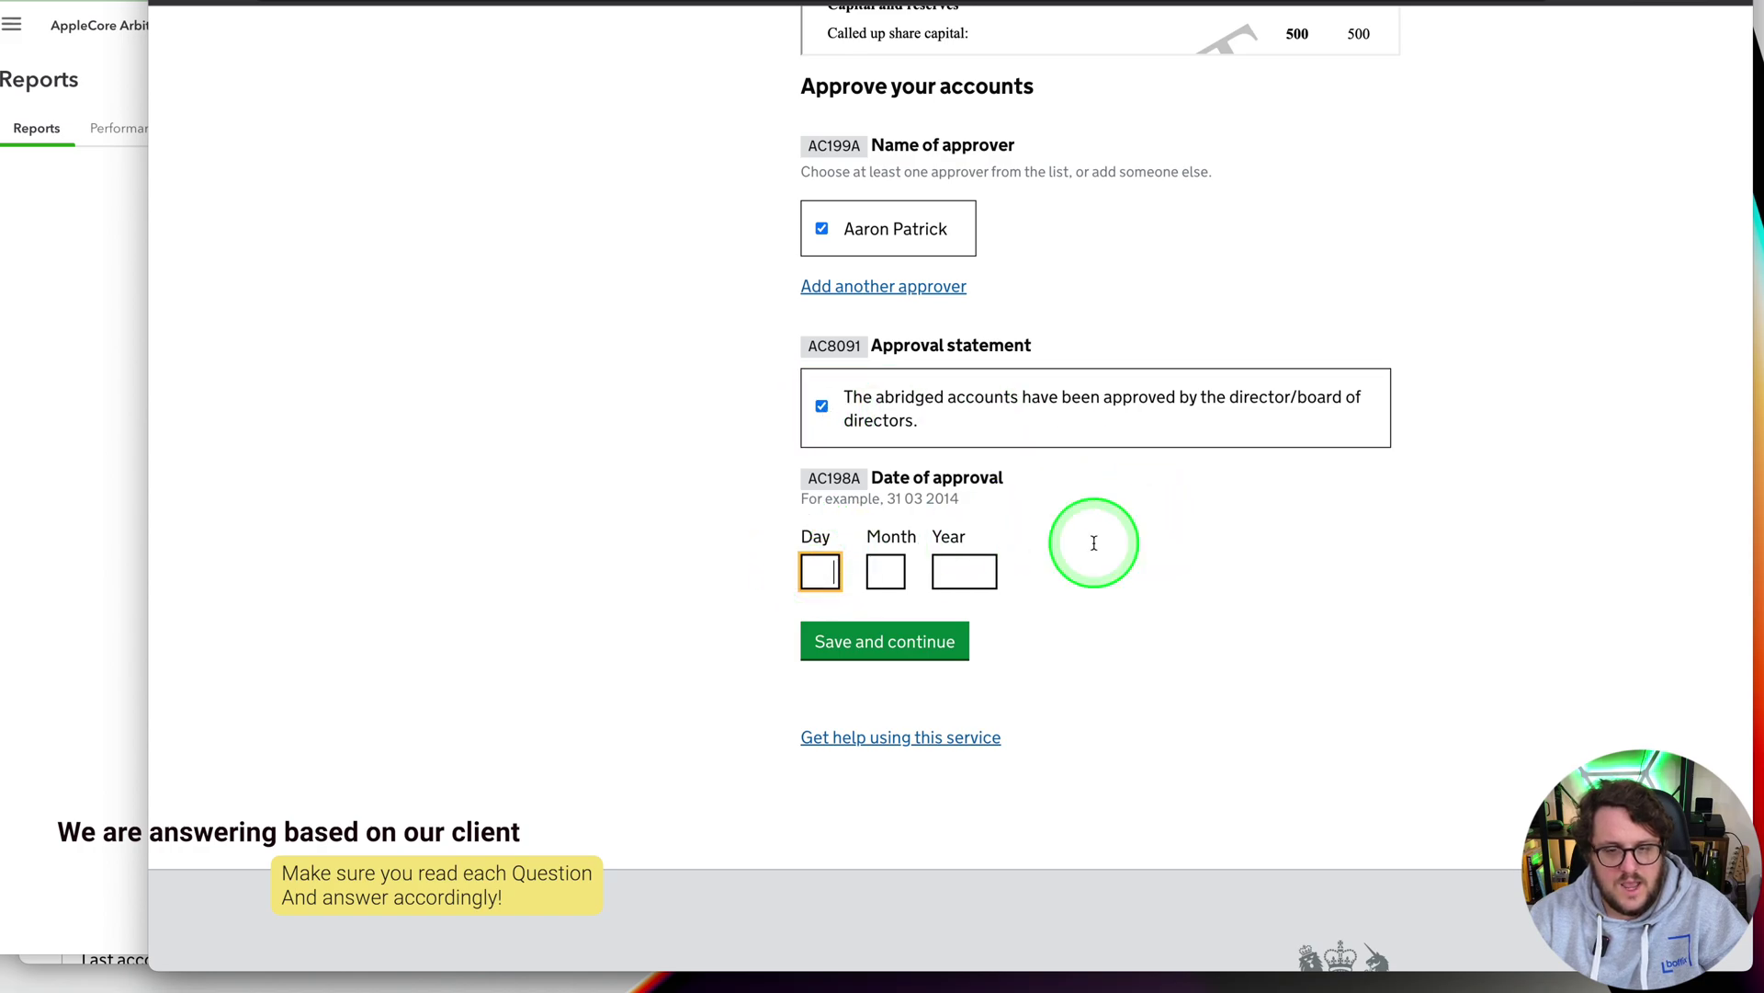
type("24")
key("Tab")
type("09")
key("Tab")
type("2022")
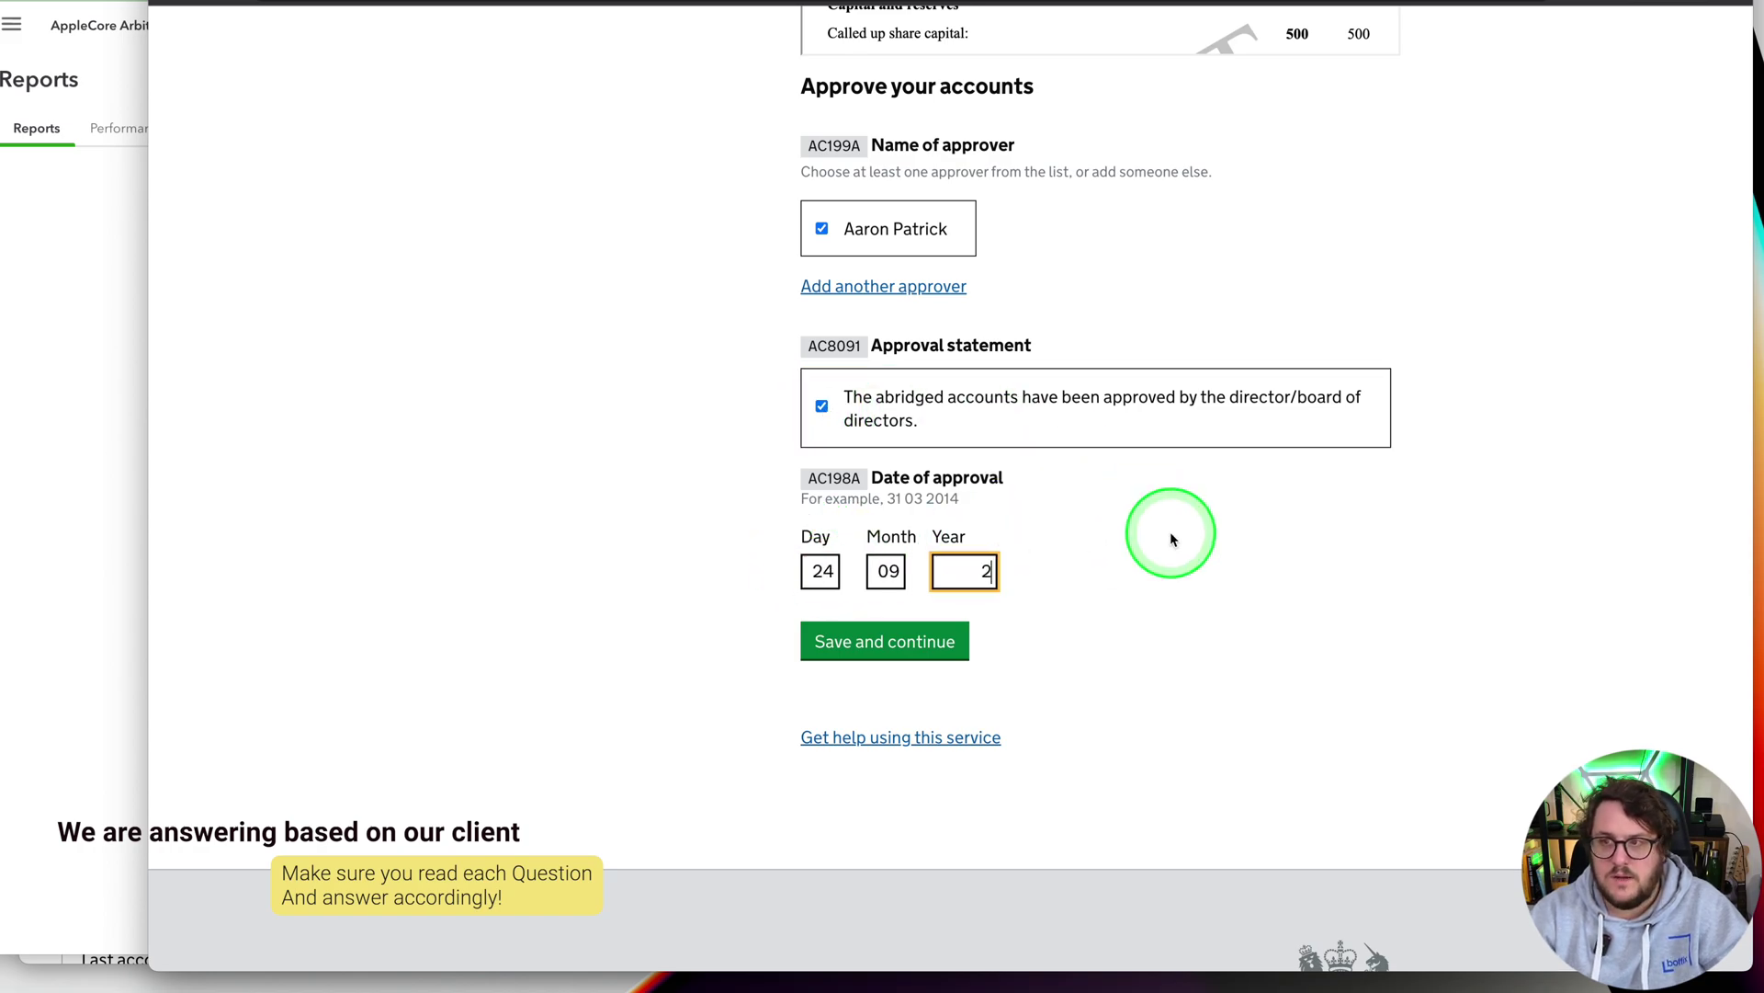
left_click(885, 643)
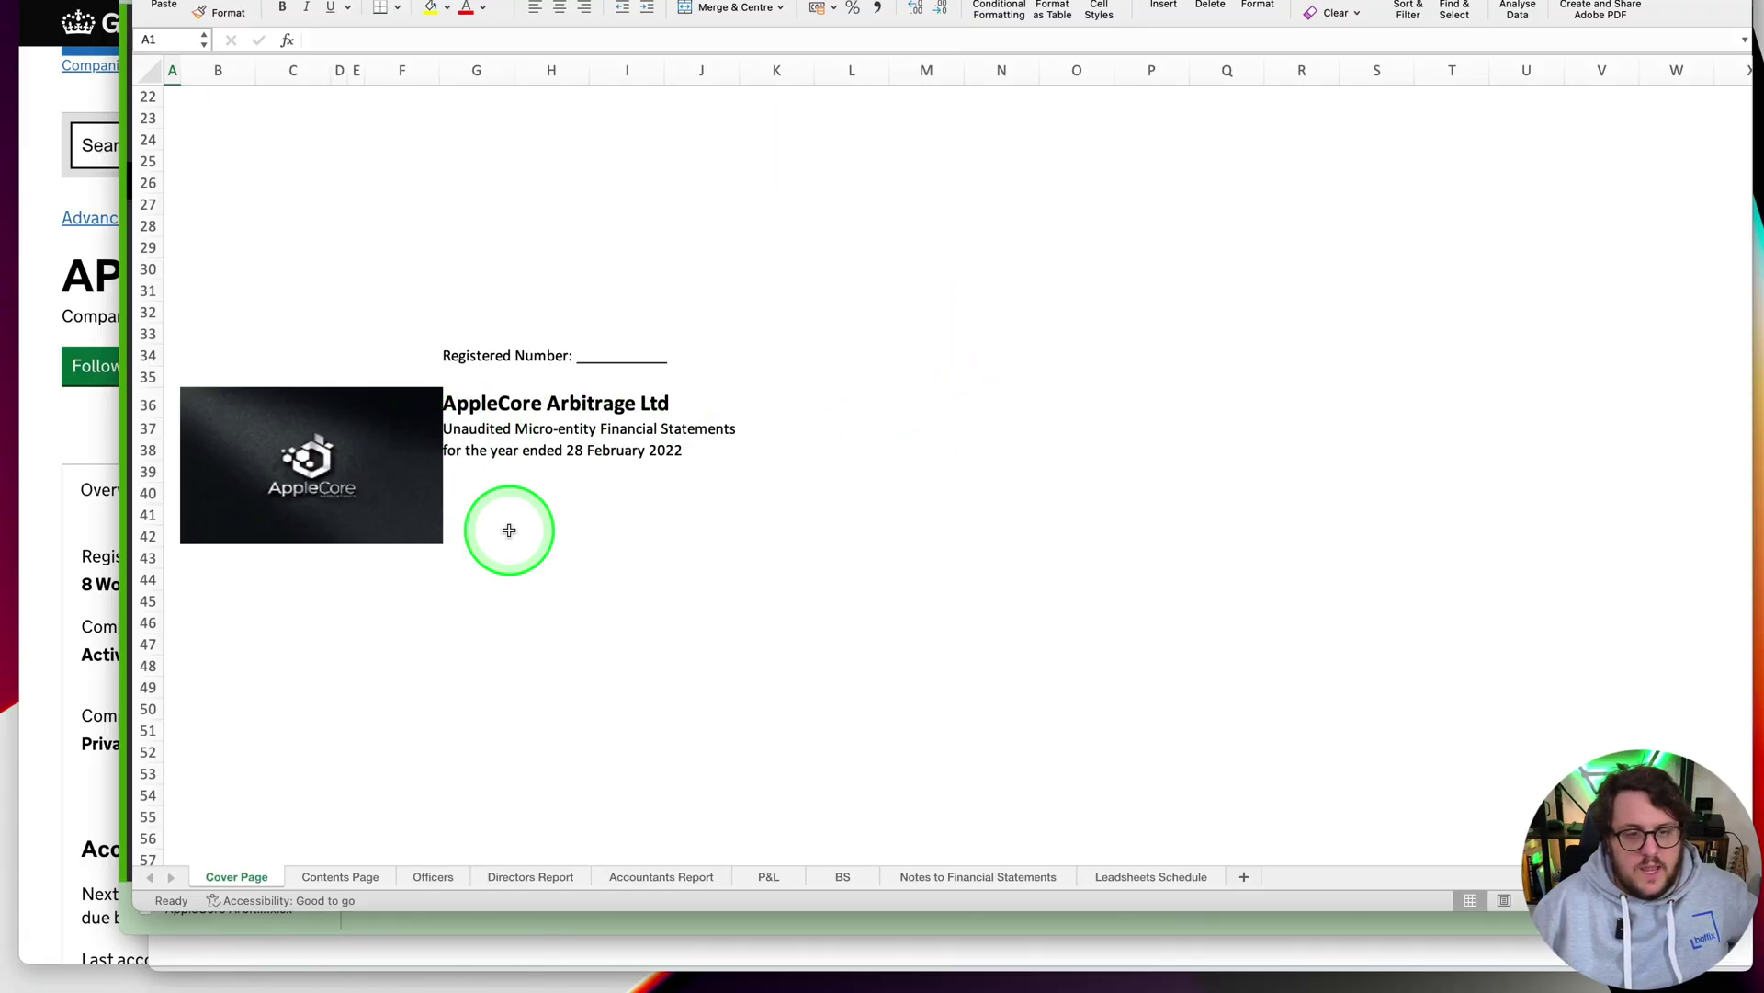
Look through the P&L, BS and Notes to Financial Statements sheets, ending on the Leadsheets Schedule
left_click(769, 878)
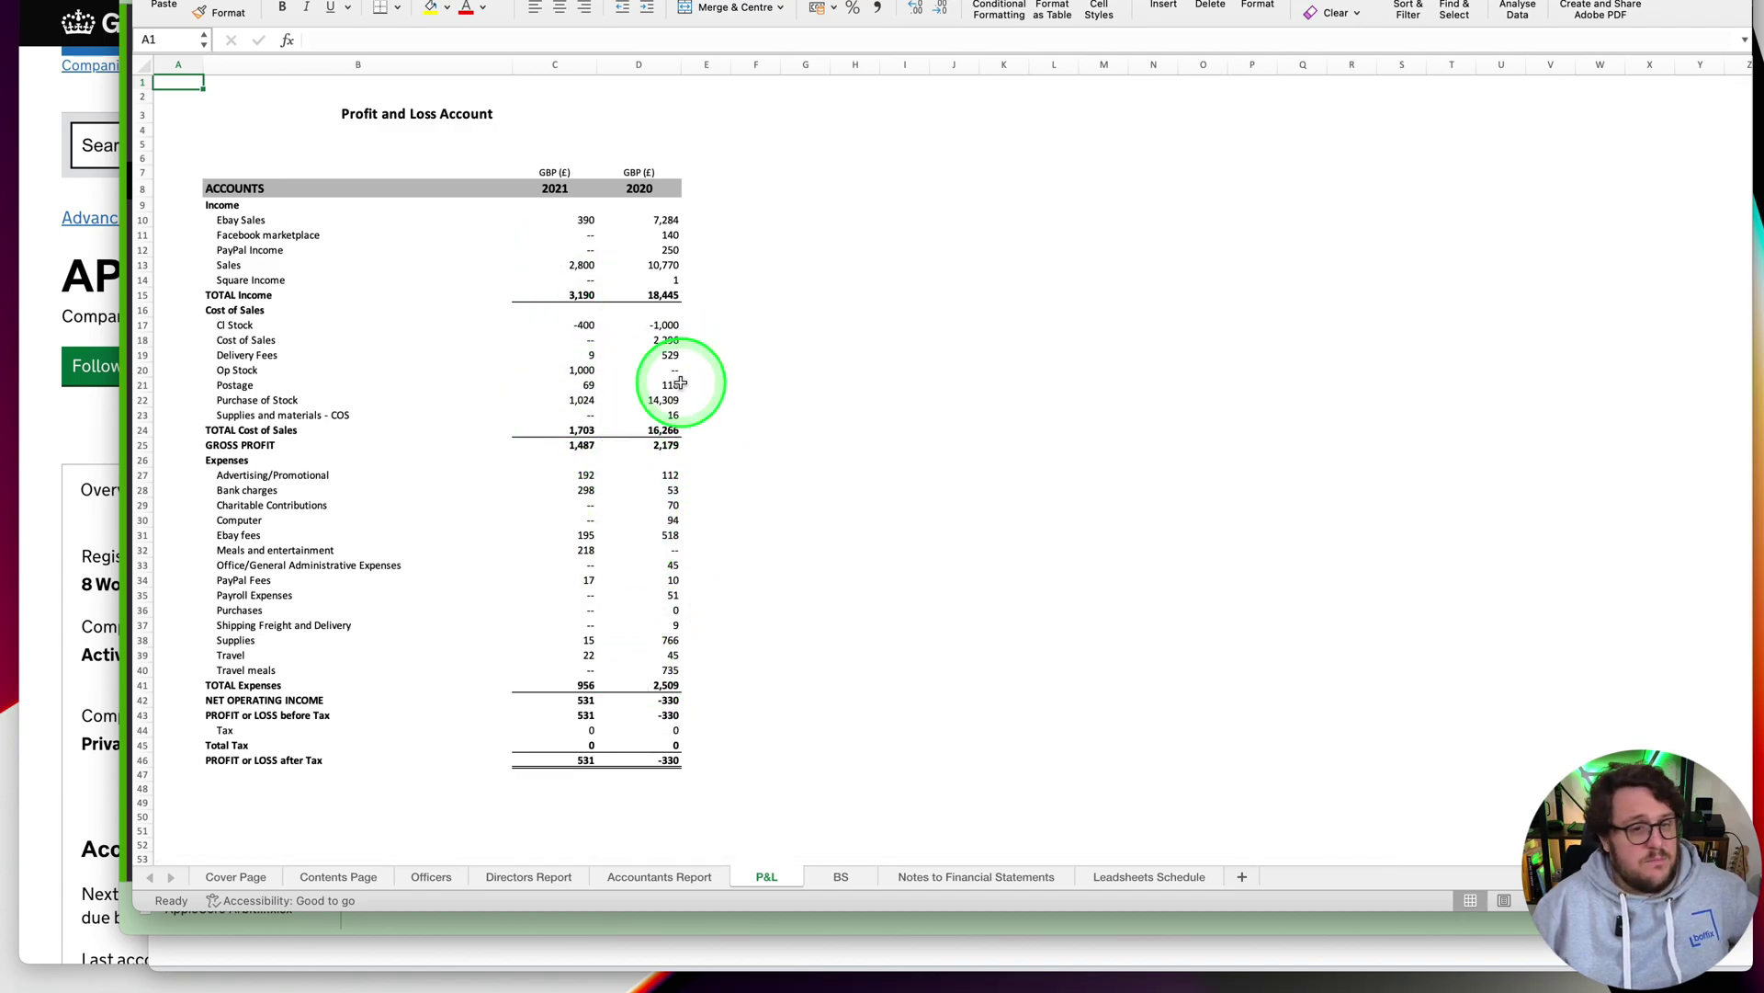
left_click(839, 878)
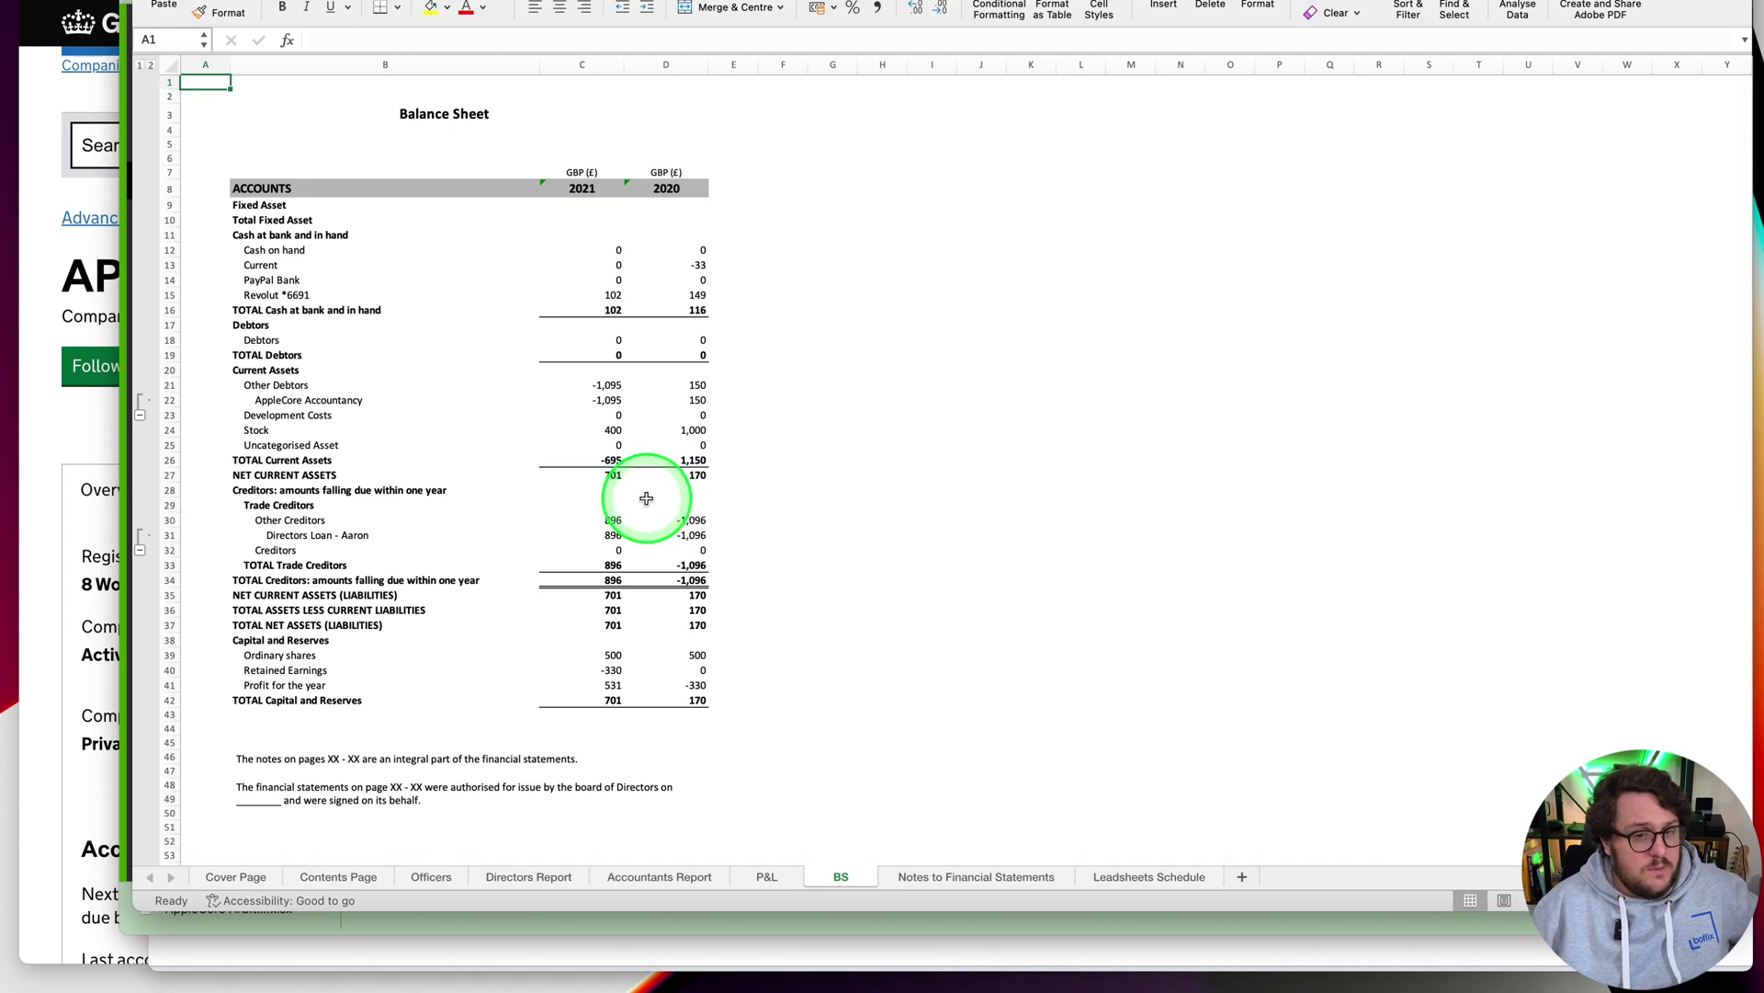
left_click(964, 879)
left_click(1133, 887)
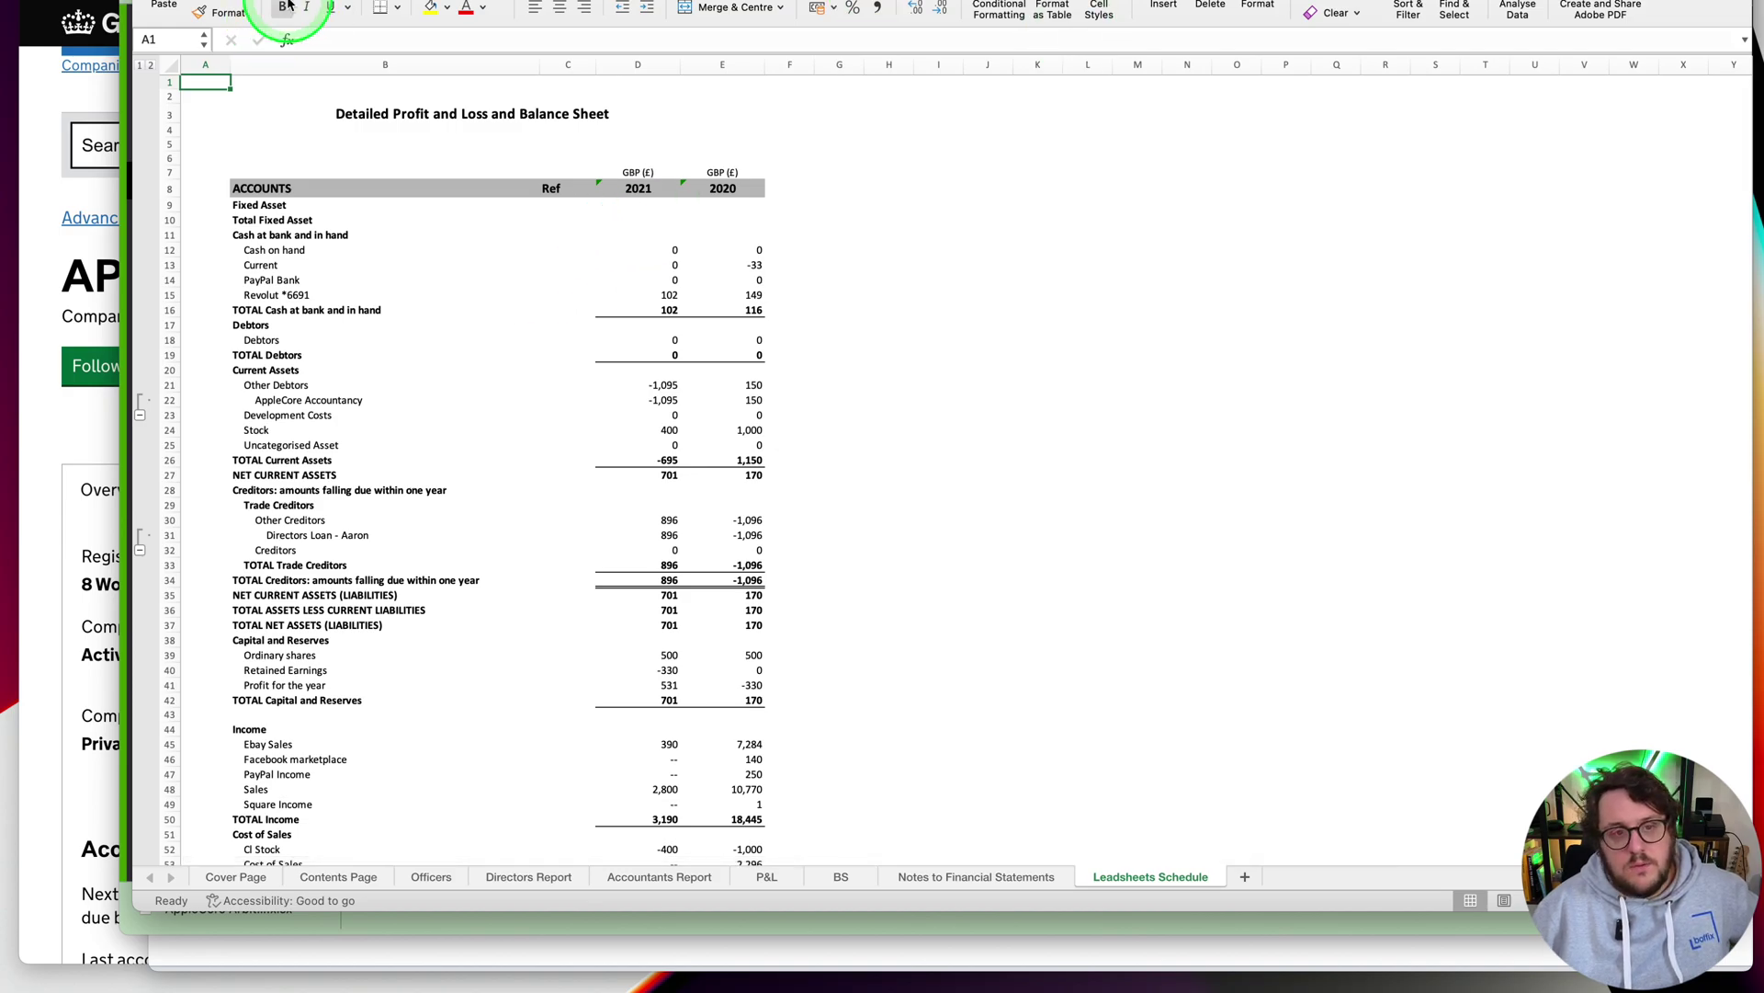
Glance at the QuickBooks workpapers balance sheet, then bring up the Boffix store page
key("super+Tab")
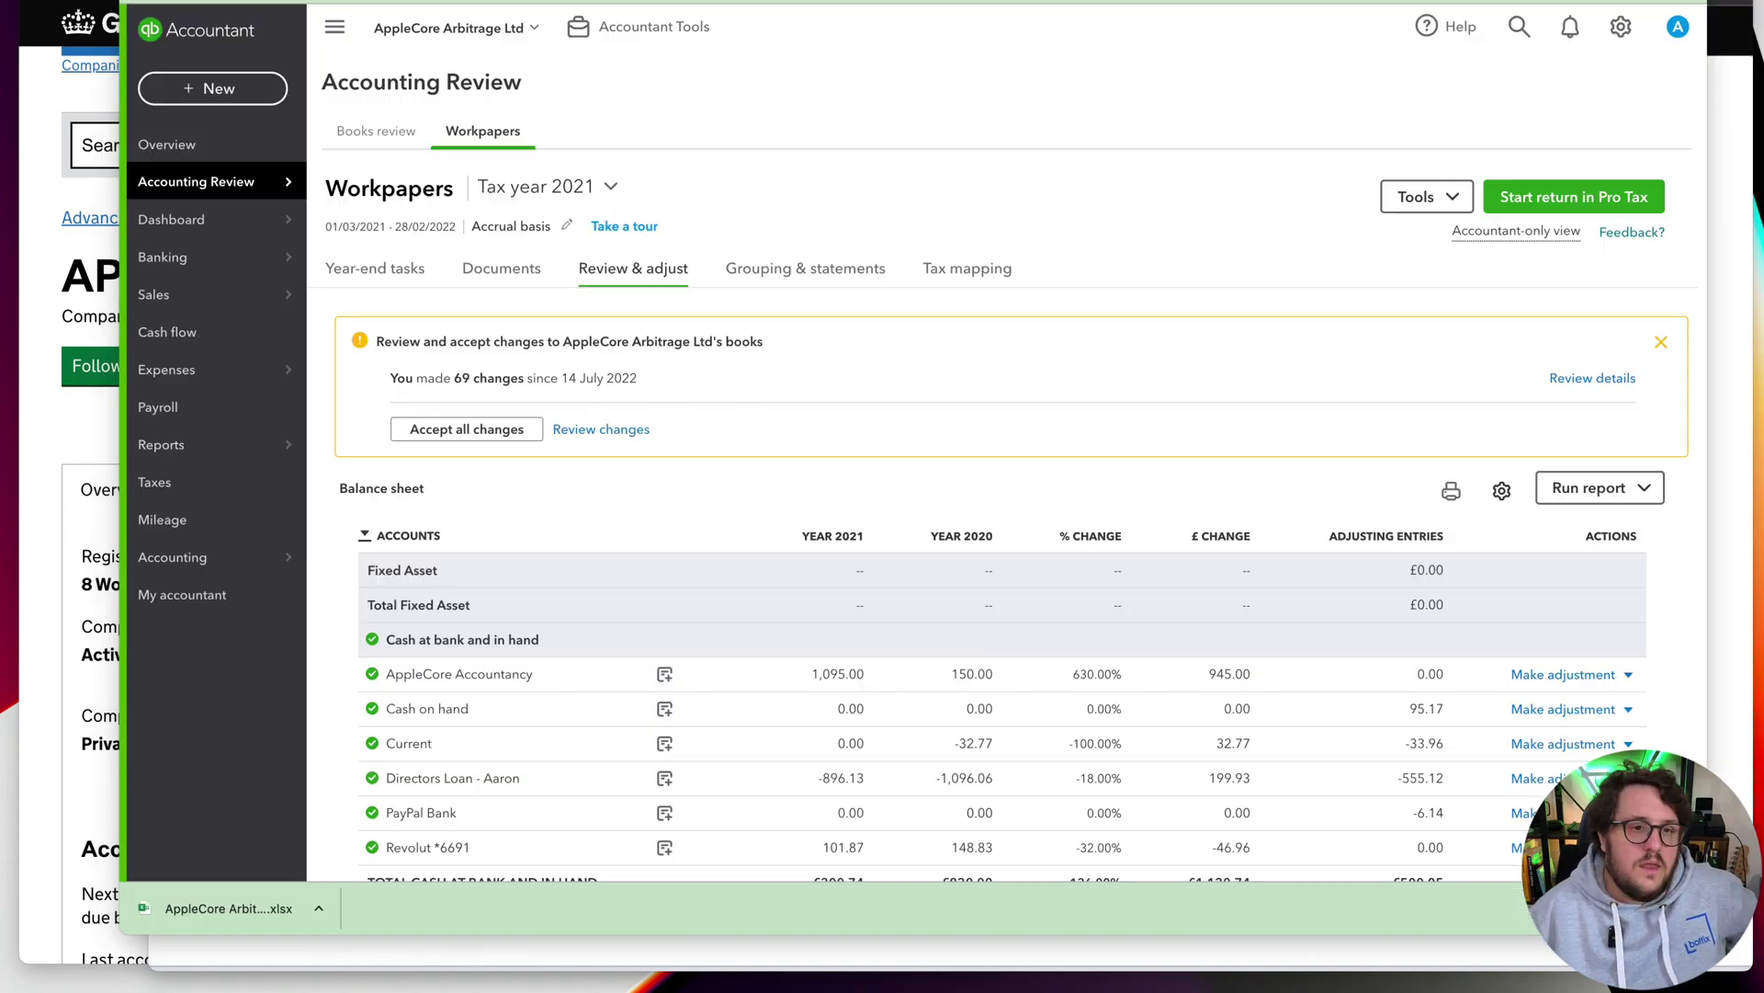
key("super+Tab")
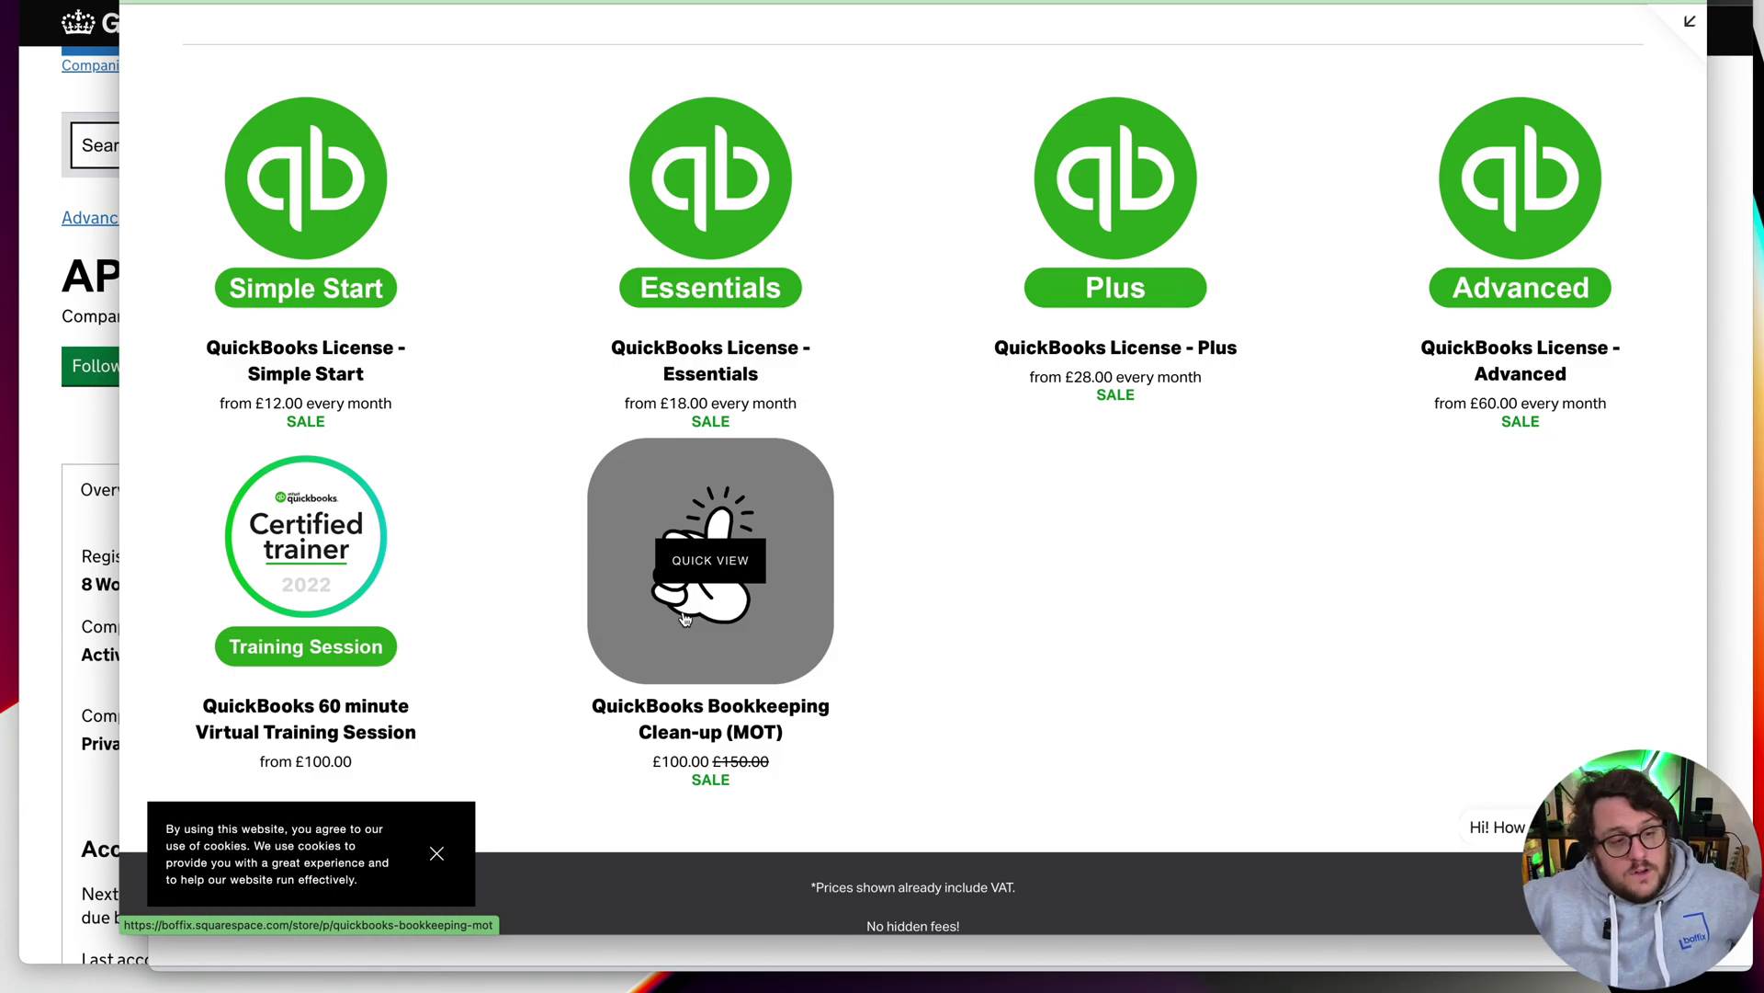
Switch back to the GOV.UK company accounts and tax return filing at the computations start page
key("super+Tab")
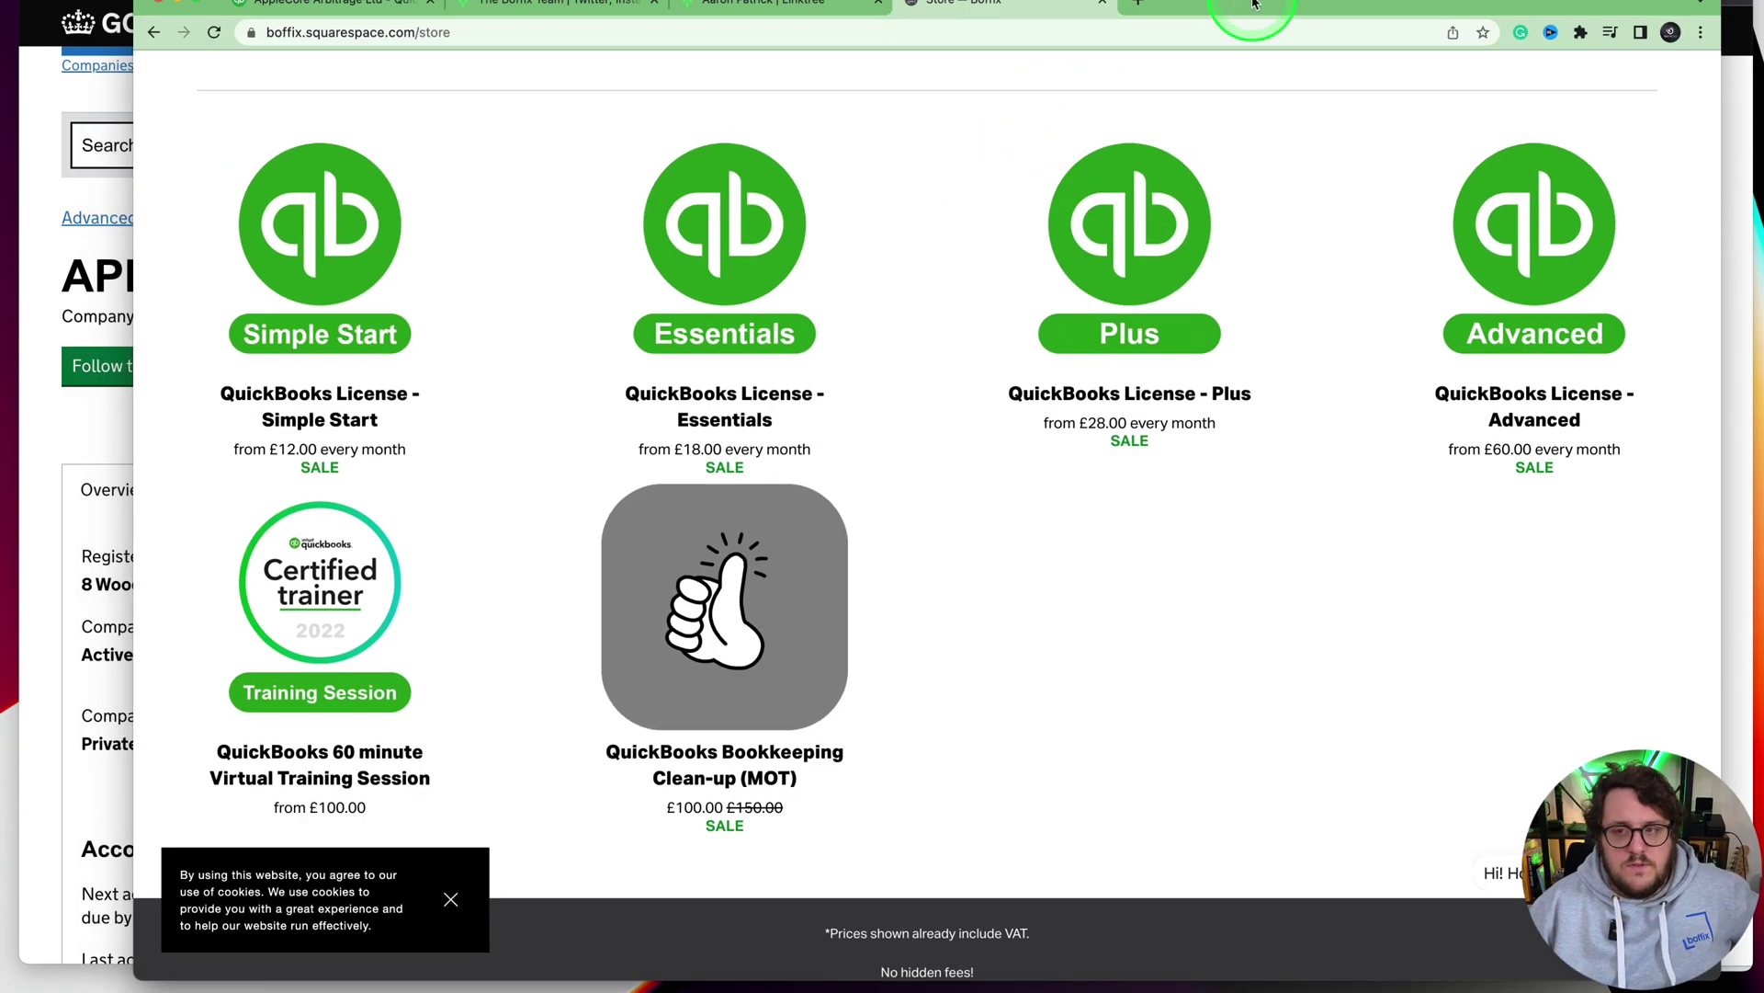